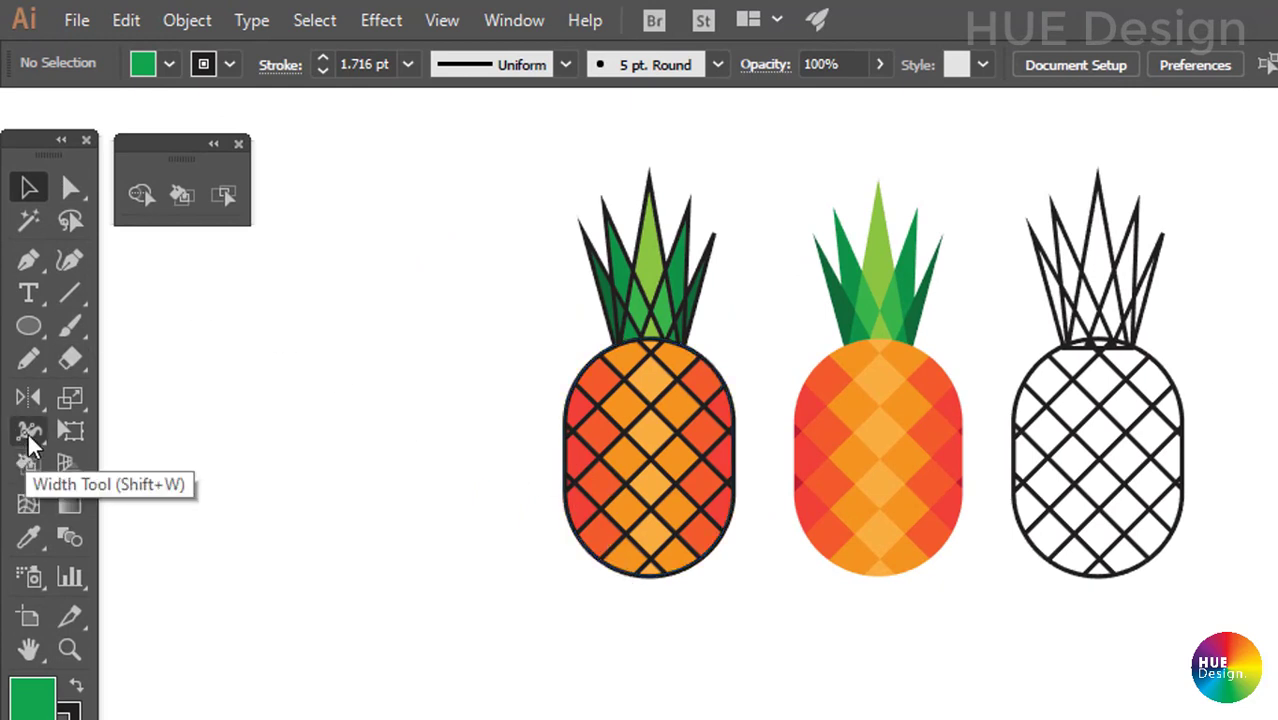
Tear off the Shape Builder and Live Paint tool flyout into its own floating panel.
left_click_drag(32, 465, 190, 473)
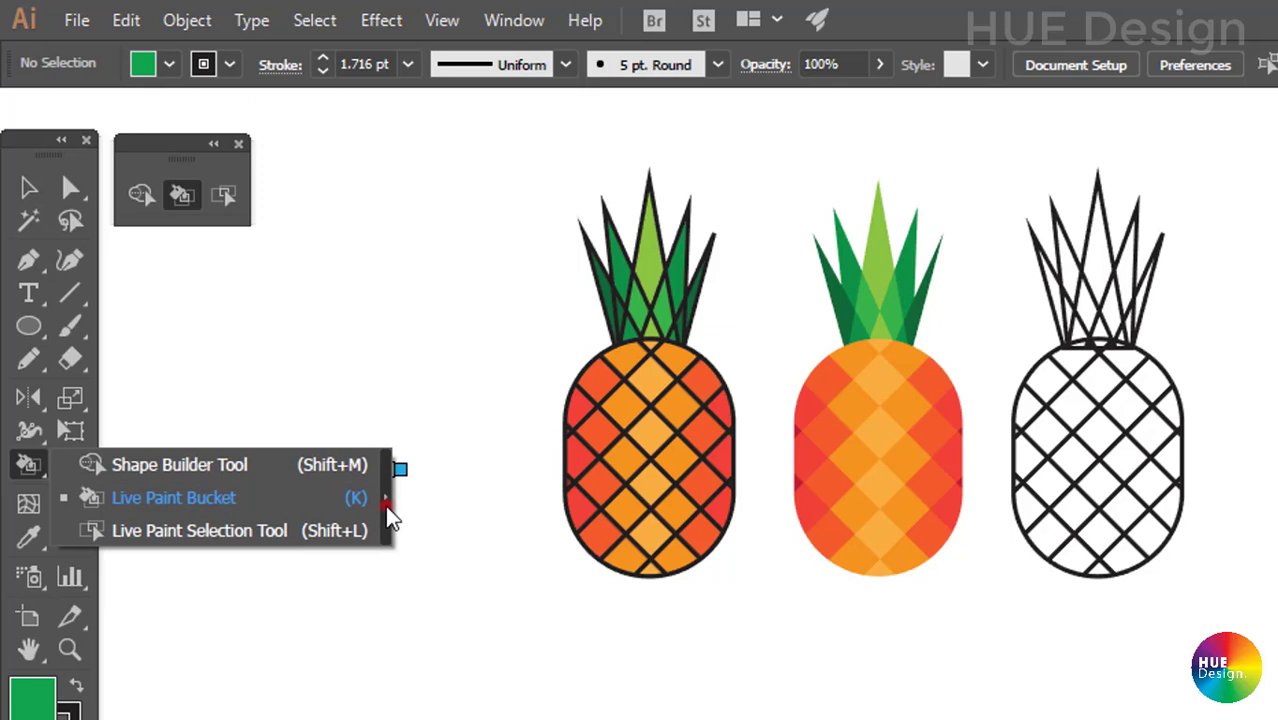
Float the Live Paint tools, pick the Live Paint Bucket, and clear the three pineapples from the artboard.
left_click(390, 505)
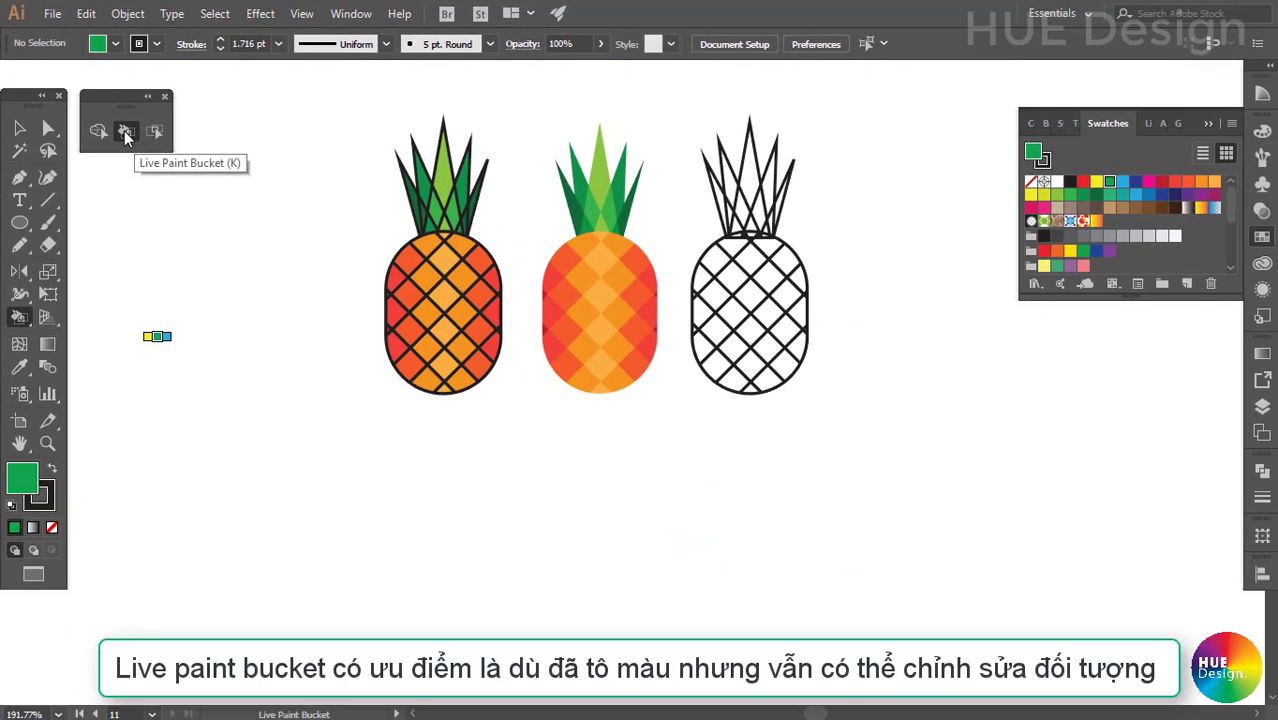
left_click(125, 135)
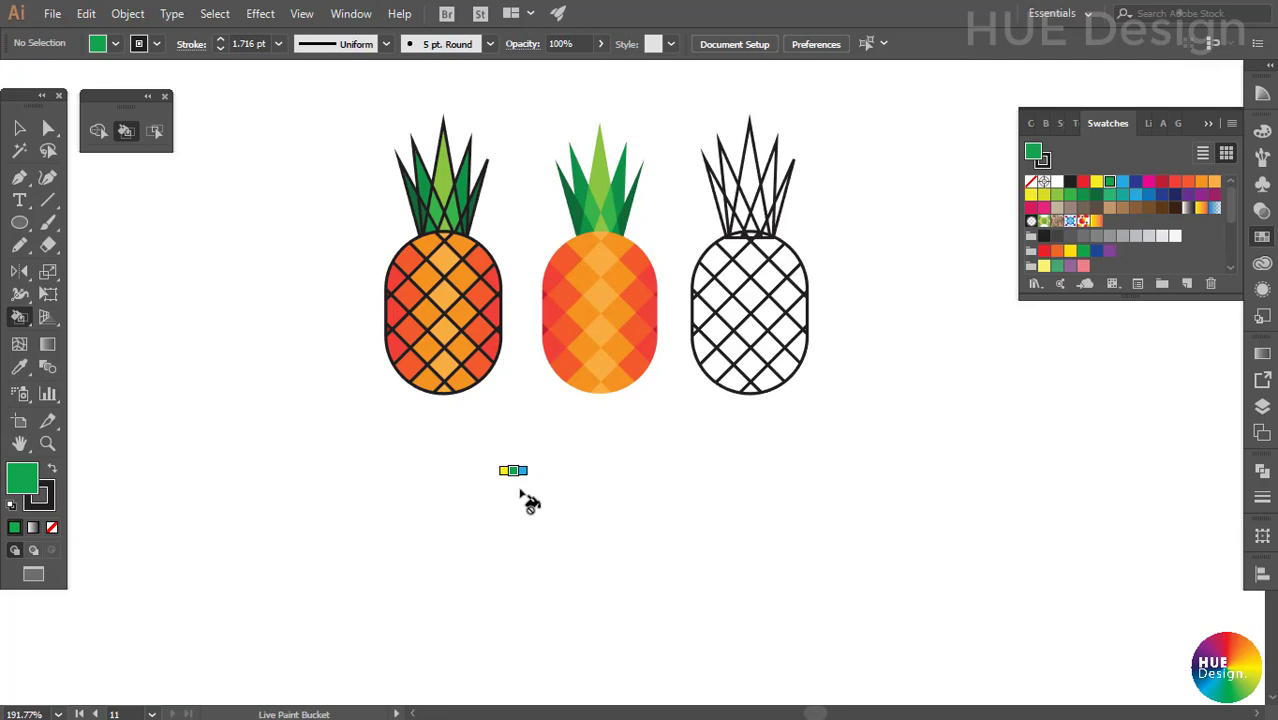
left_click(535, 209)
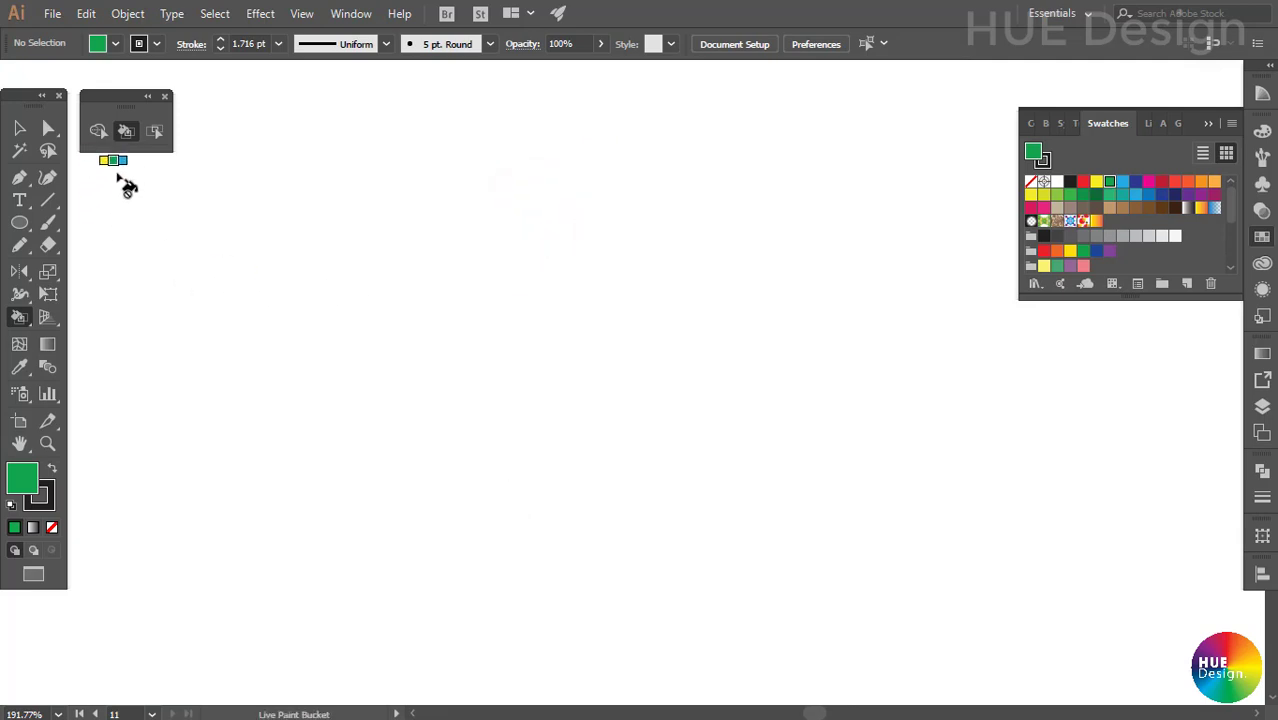
Draw a square overlapping the circle and split them with Pathfinder Divide.
key("m")
left_click_drag(404, 243, 679, 516)
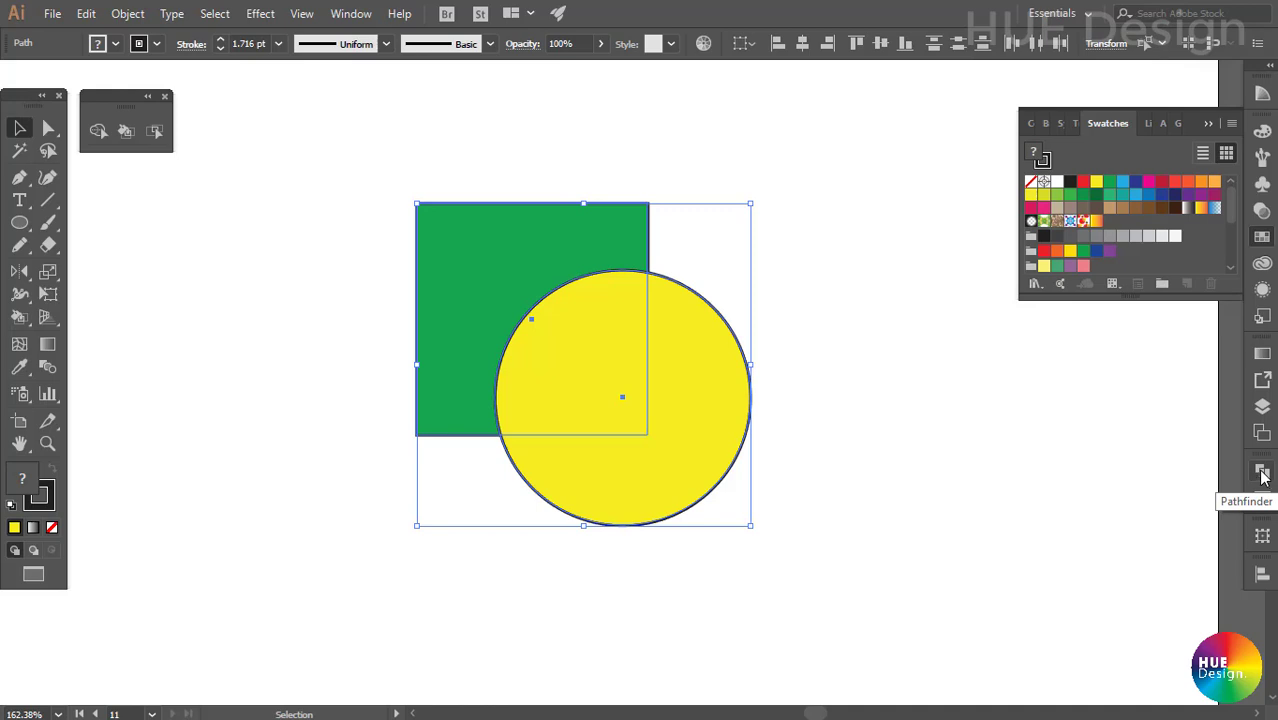
left_click(1262, 472)
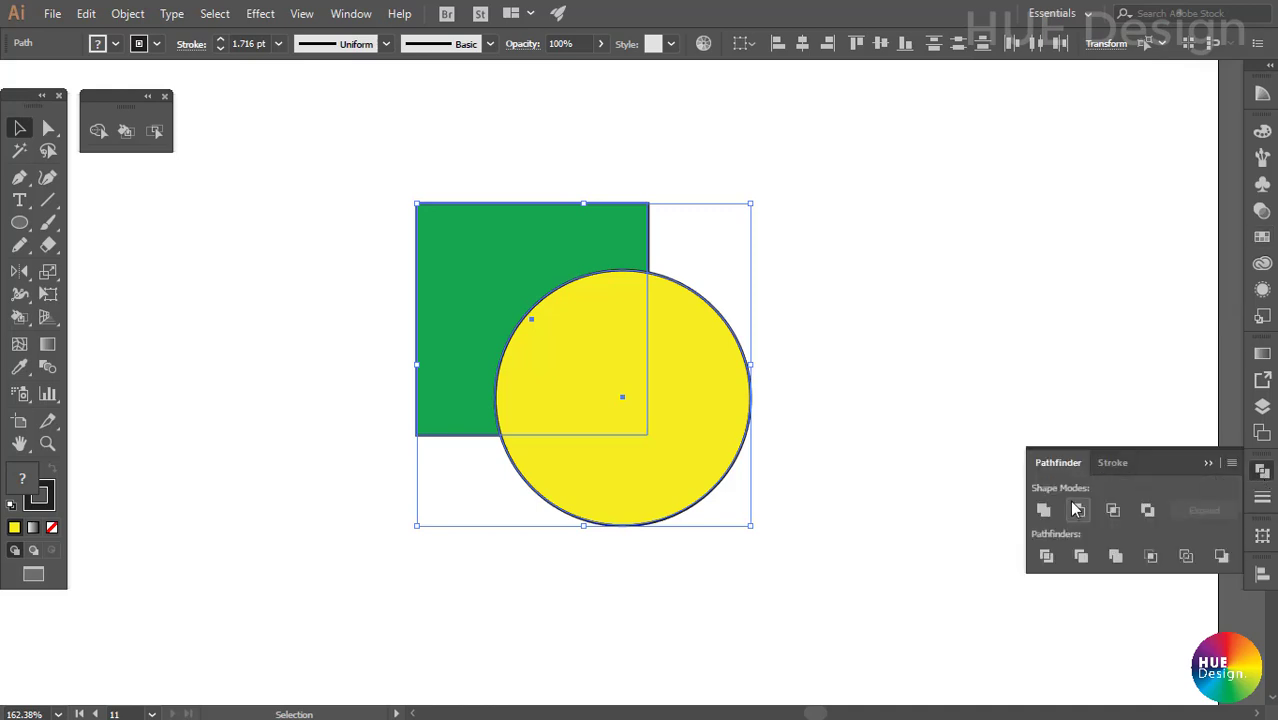
left_click(1043, 557)
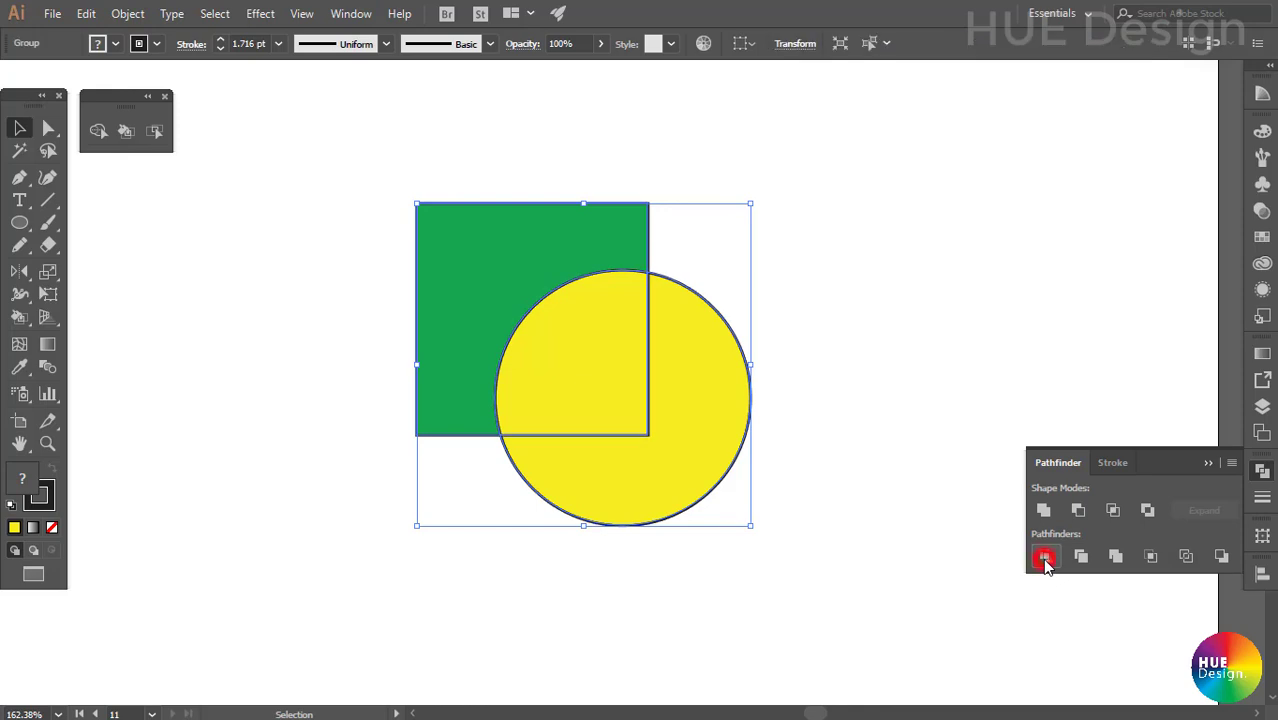
Fill the square–circle overlap piece dark blue and move the artwork to the left.
left_click(874, 345)
left_click(574, 363)
left_click(870, 362)
left_click(616, 362, "ctrl")
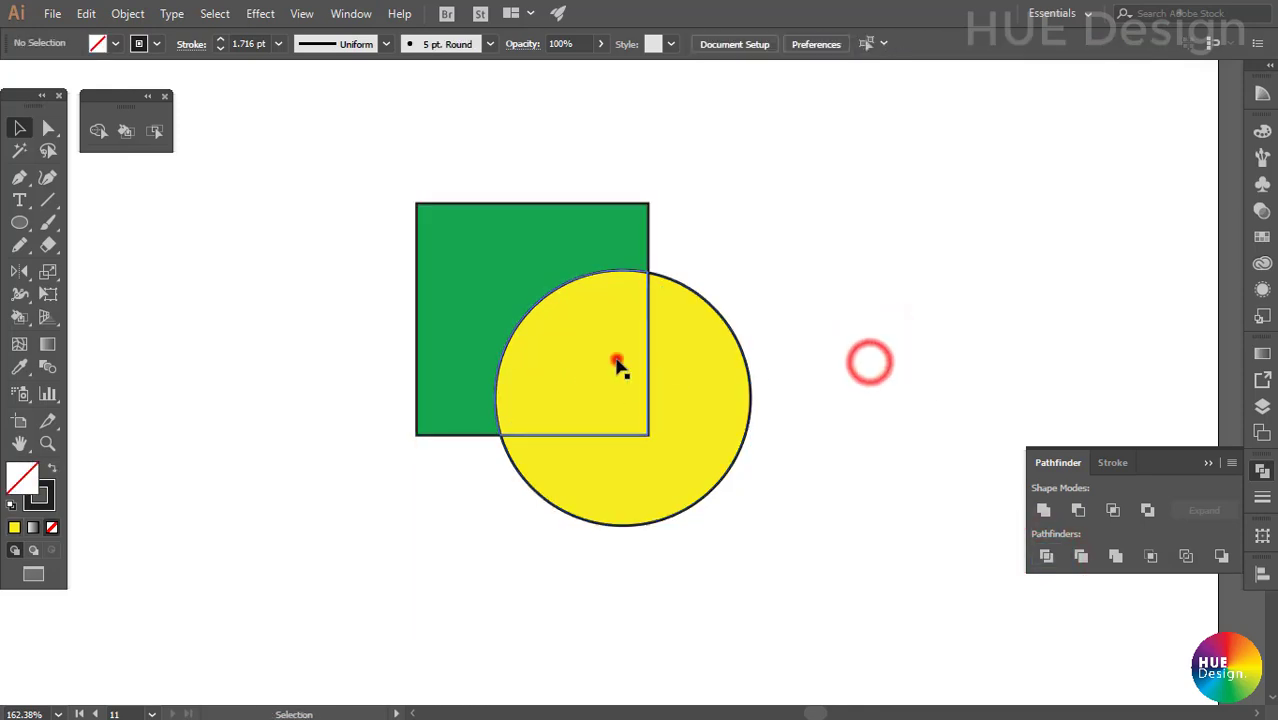
left_click(1262, 236)
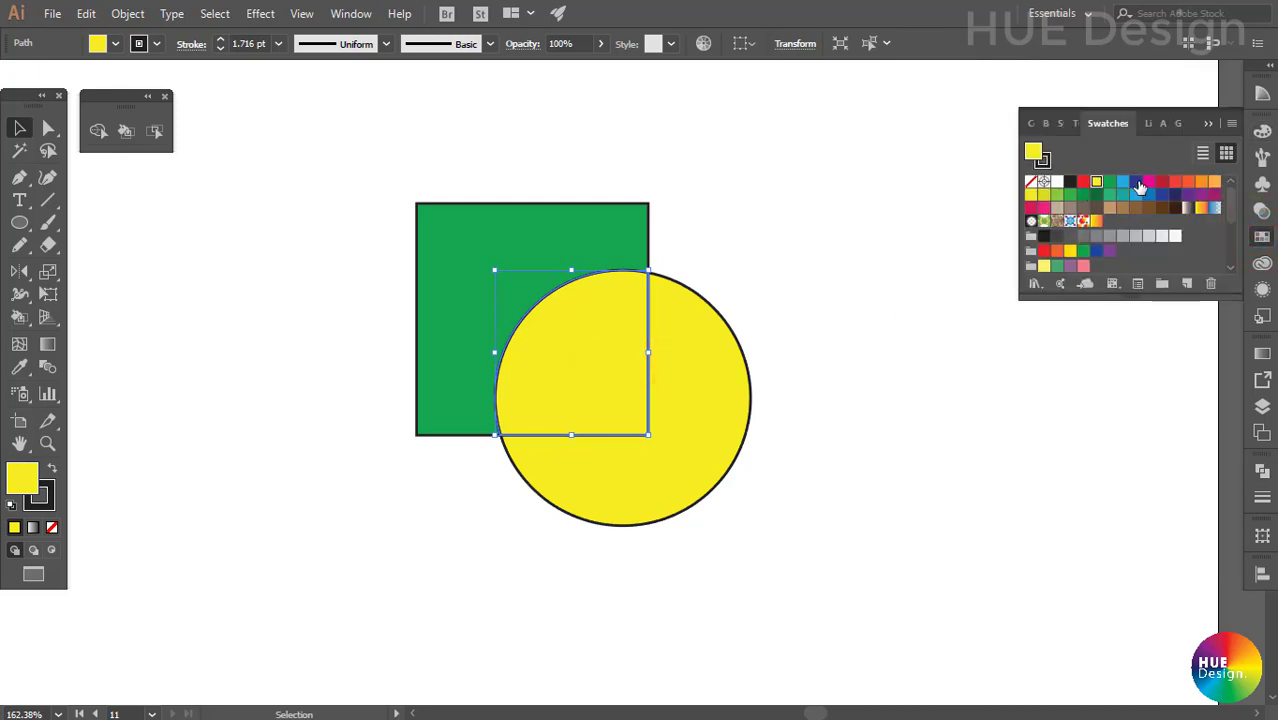
left_click(1139, 187)
left_click(852, 254)
left_click(1200, 126)
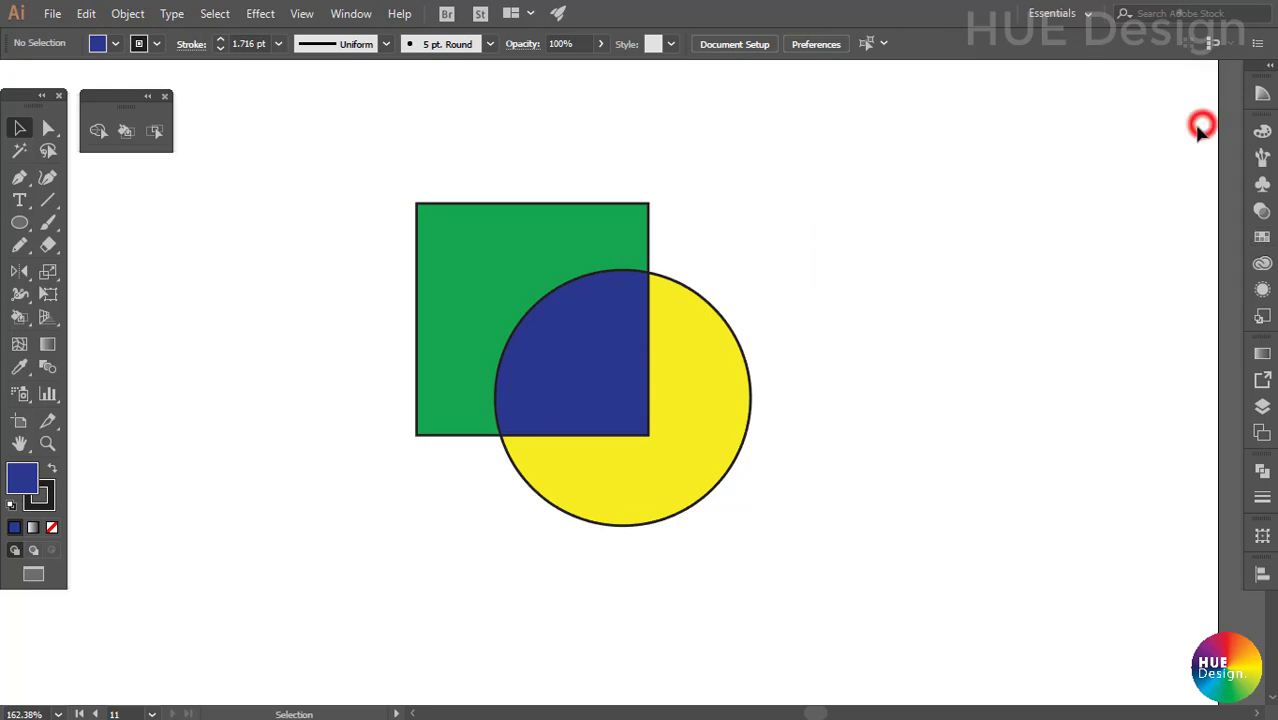
left_click_drag(705, 412, 402, 412)
Draw a blue square on the right and a yellow circle overlapping it.
left_click(533, 290)
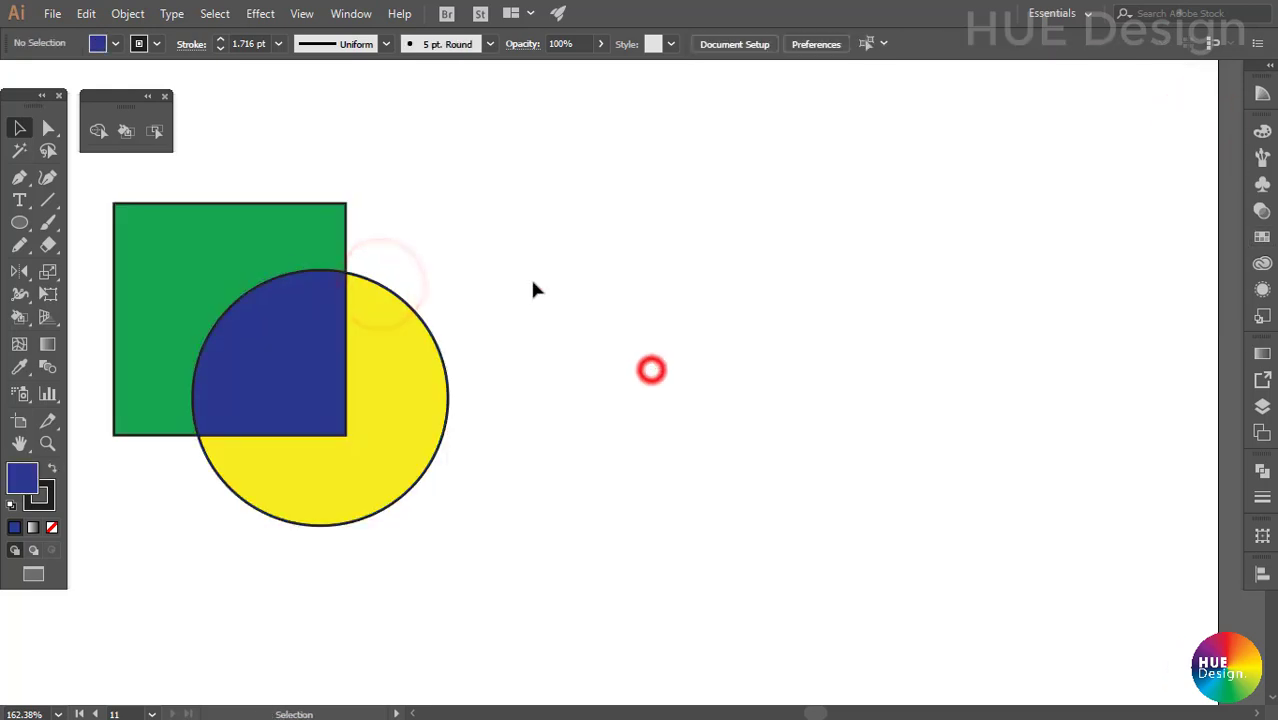
left_click_drag(19, 222, 71, 224)
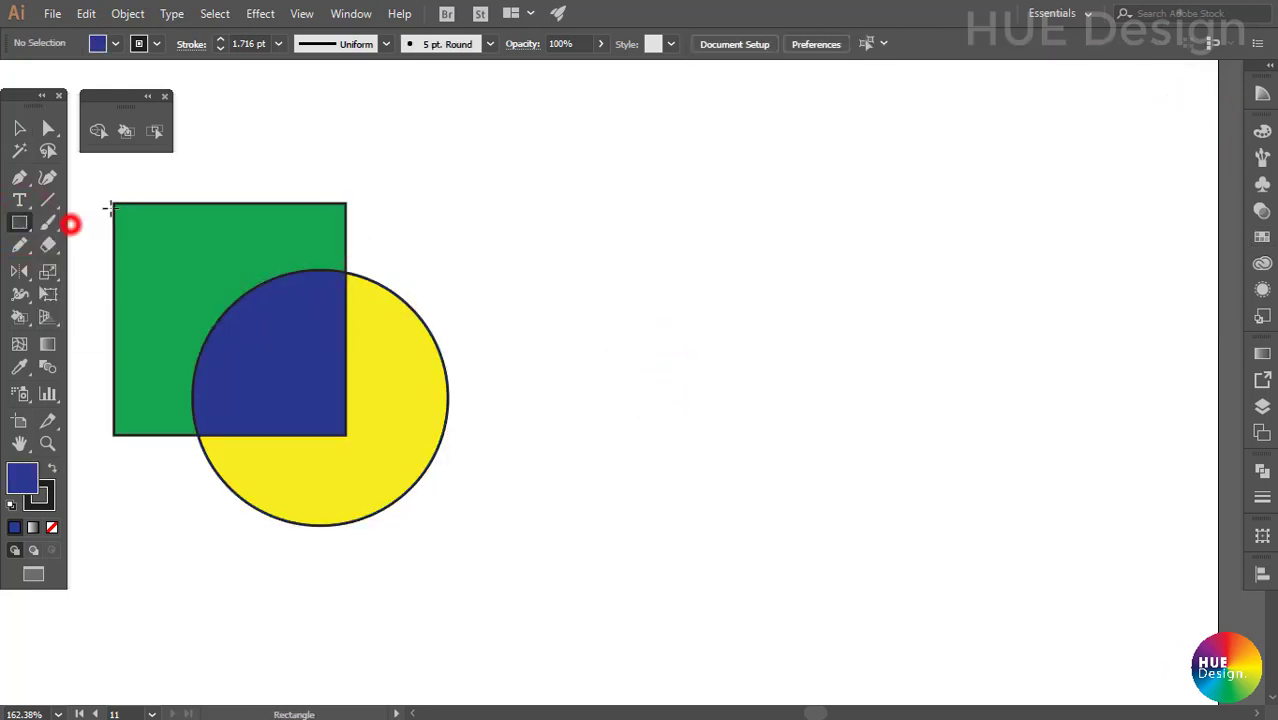
left_click_drag(694, 212, 927, 429)
left_click_drag(19, 222, 128, 268)
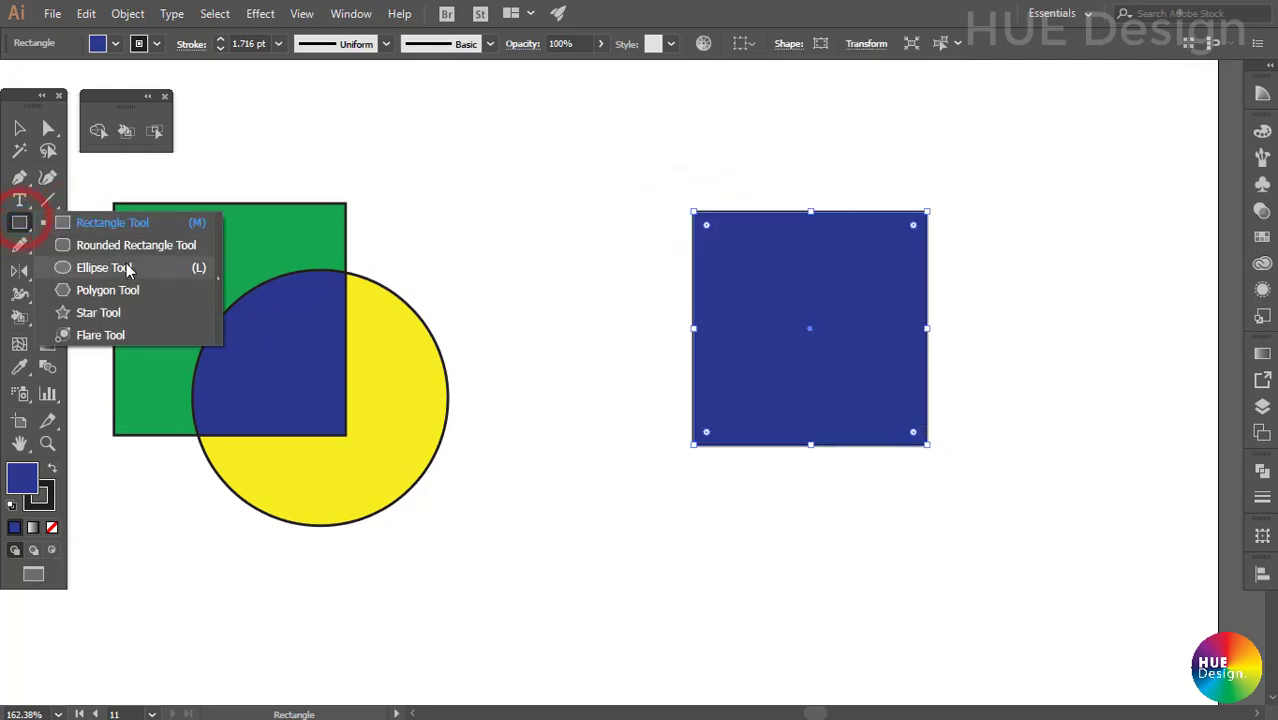
left_click_drag(880, 432, 1064, 291)
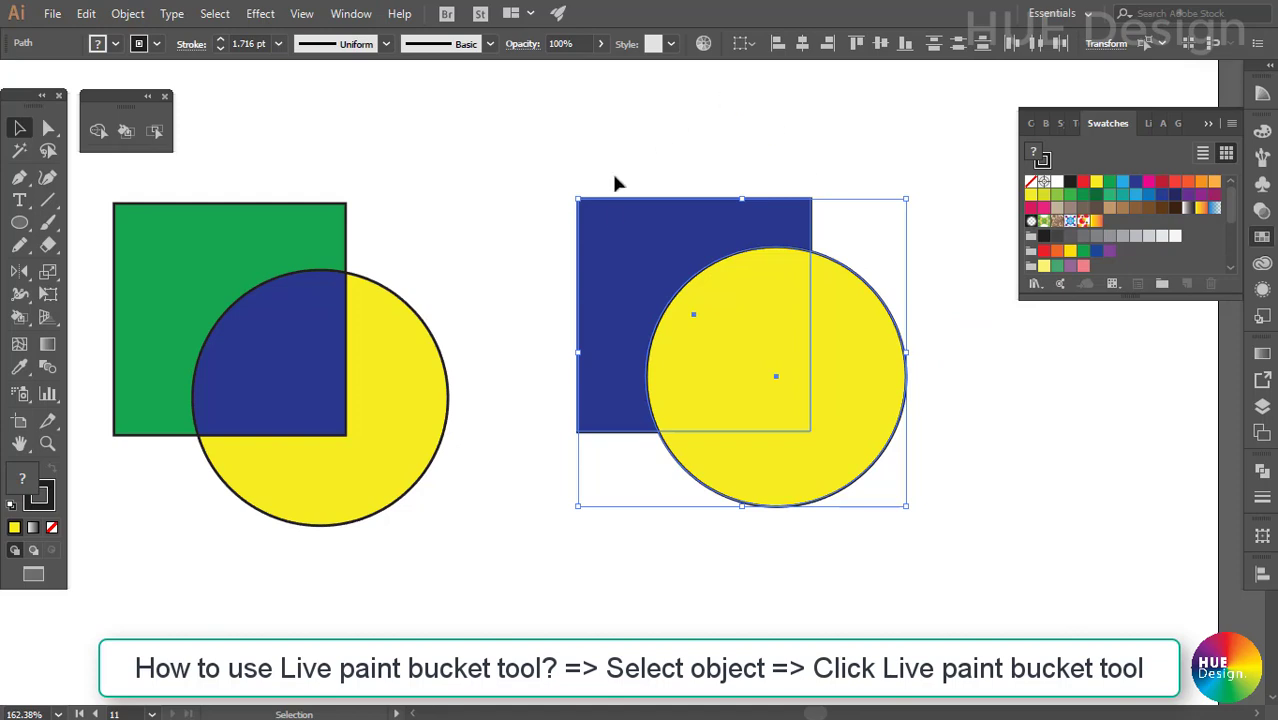
Paint the blue square and yellow circle's overlap Magenta with the Live Paint Bucket.
left_click(127, 140)
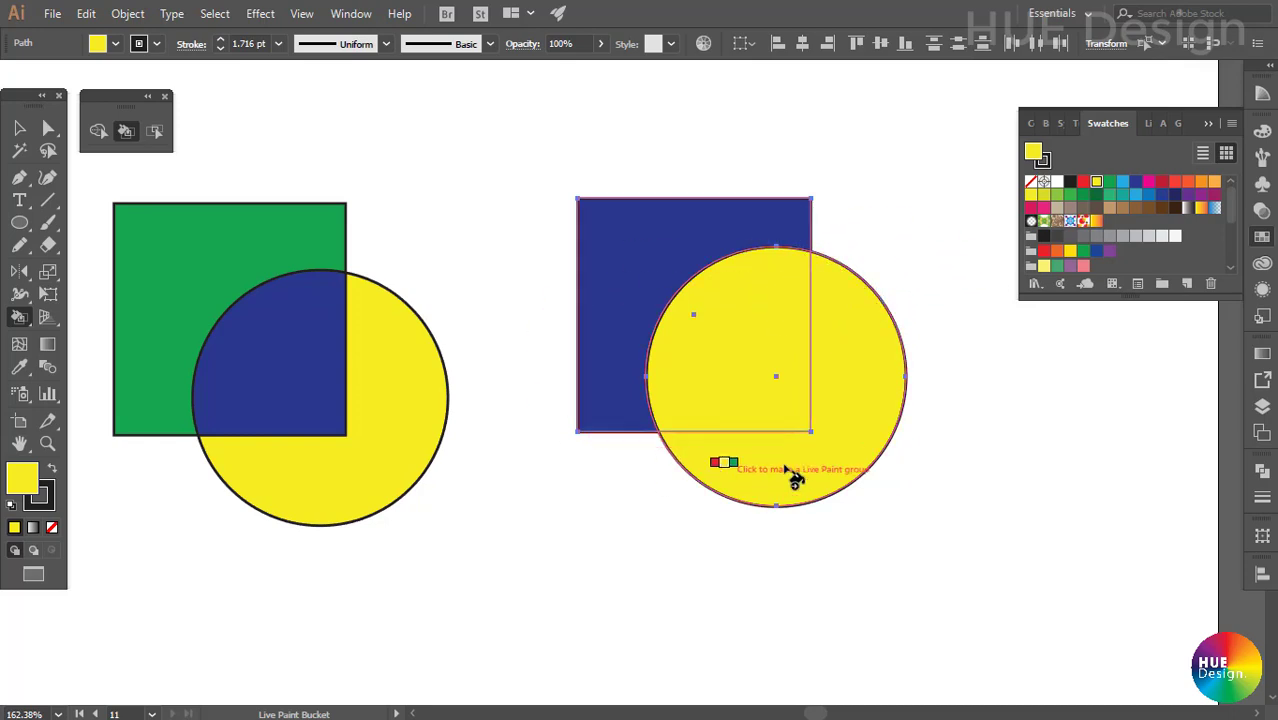
left_click(1149, 183)
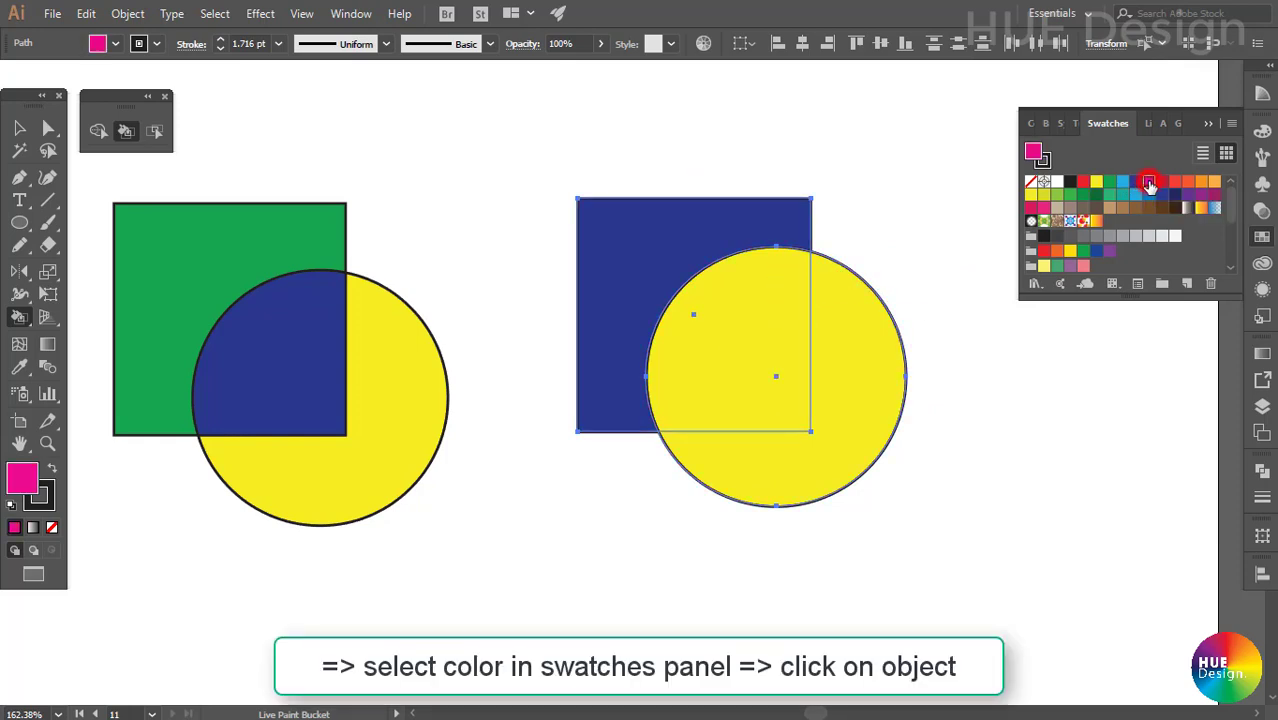
left_click(745, 340)
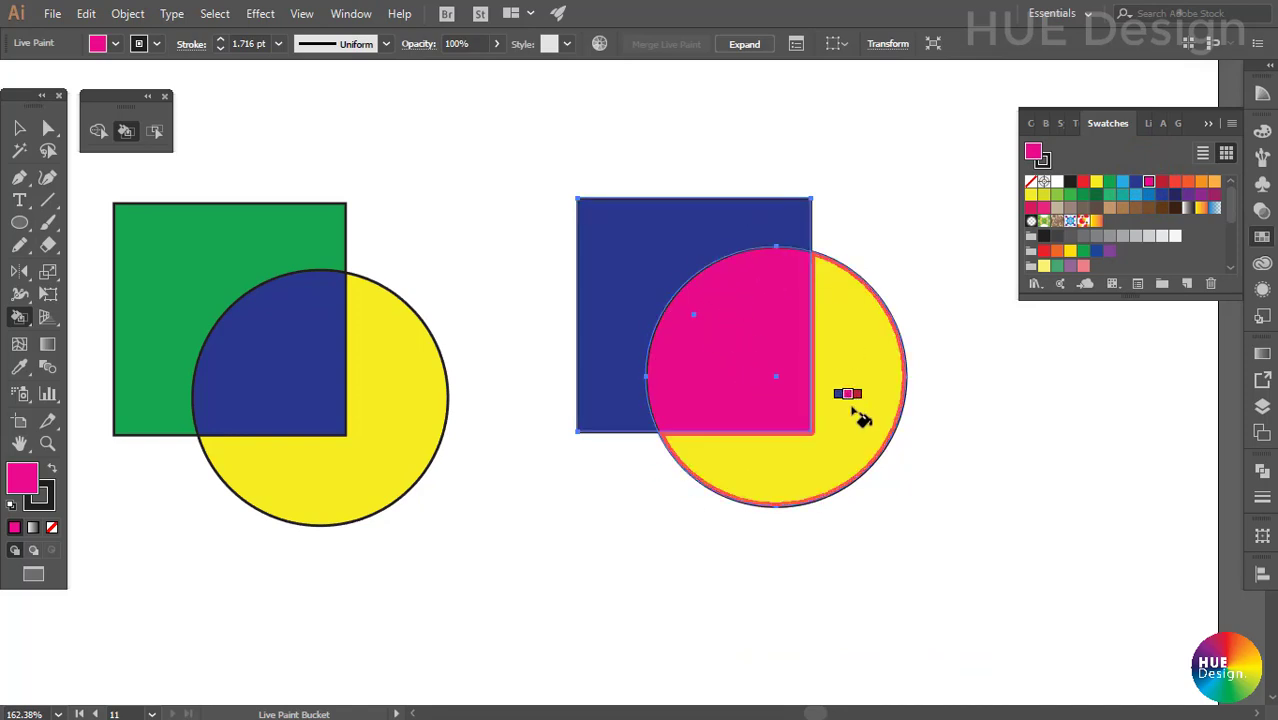
key("v")
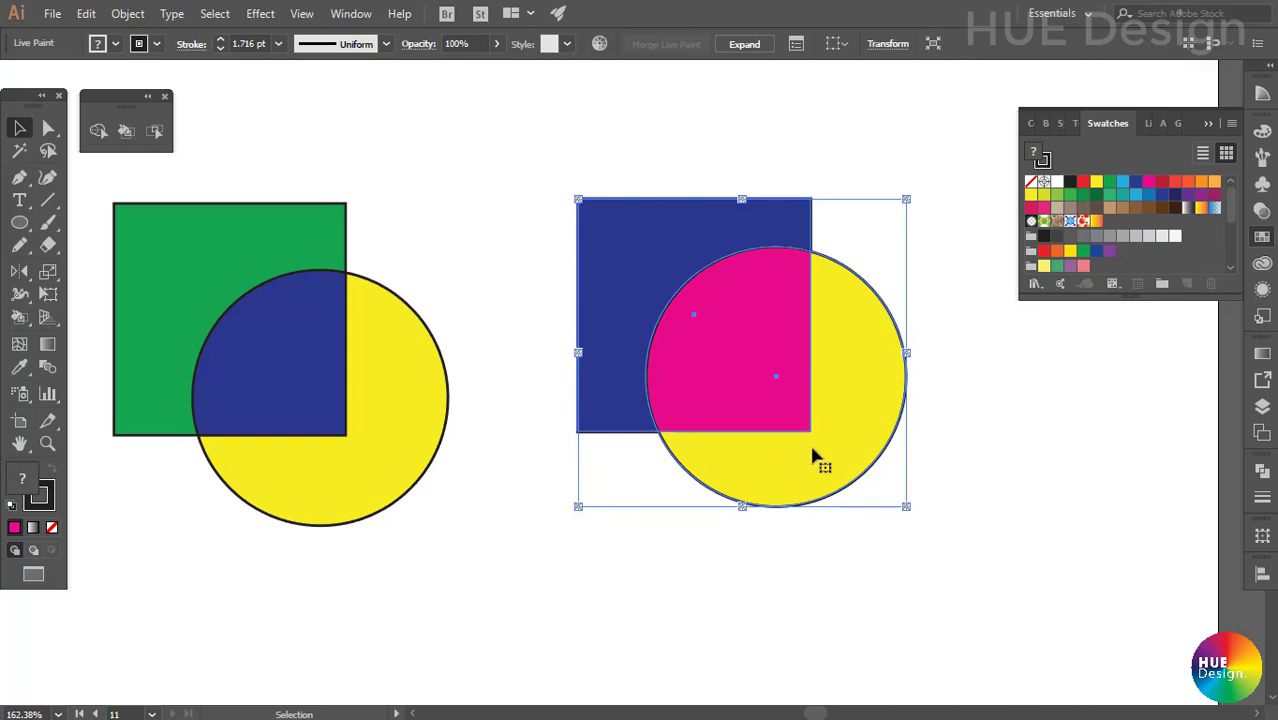
Select the magenta overlap face with the Live Paint Selection Tool and make it green.
left_click(904, 357)
left_click_drag(903, 357, 899, 357)
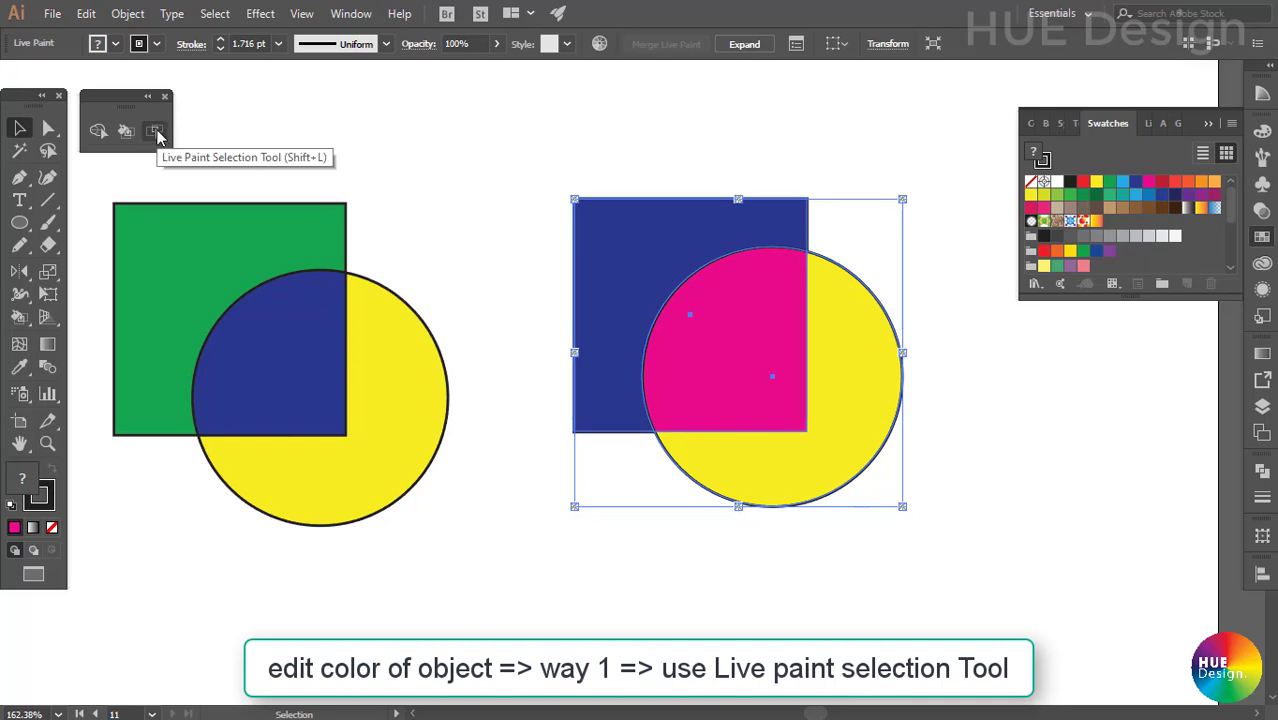
left_click(155, 132)
left_click(768, 338)
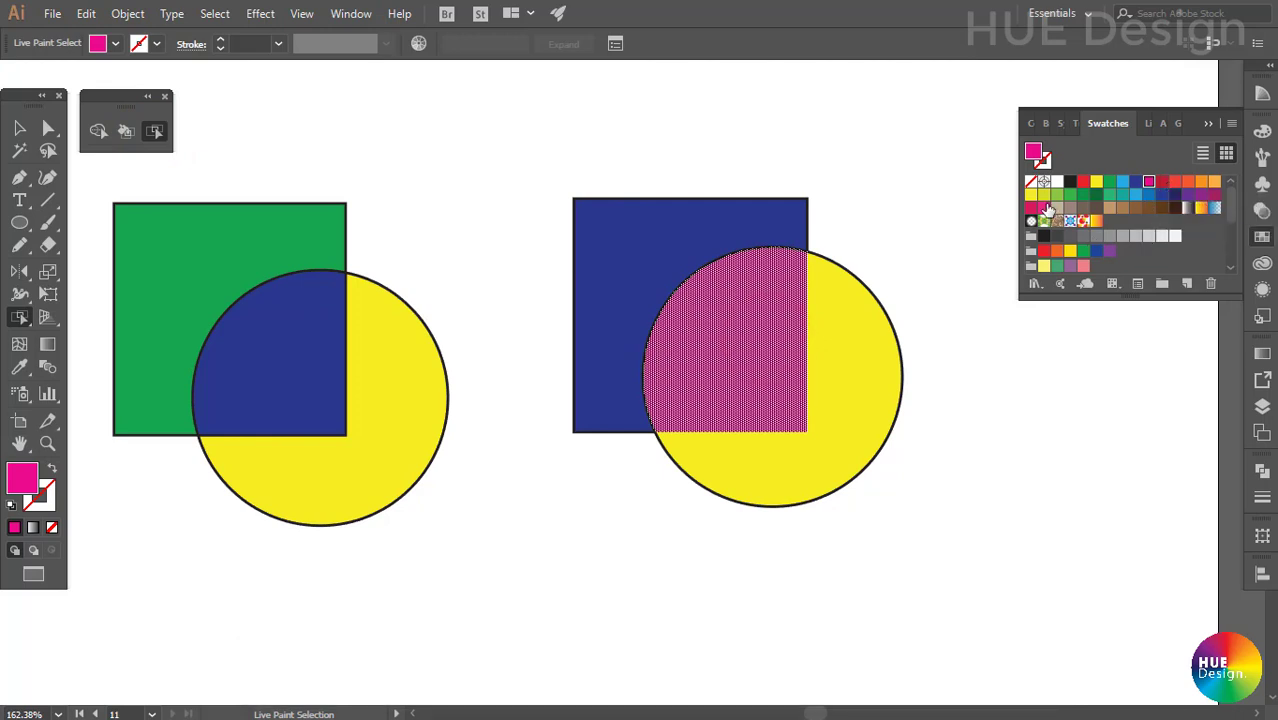
left_click(1070, 194)
key("v")
Repaint the overlap purple with the Live Paint Bucket and reselect the group.
left_click(1036, 394)
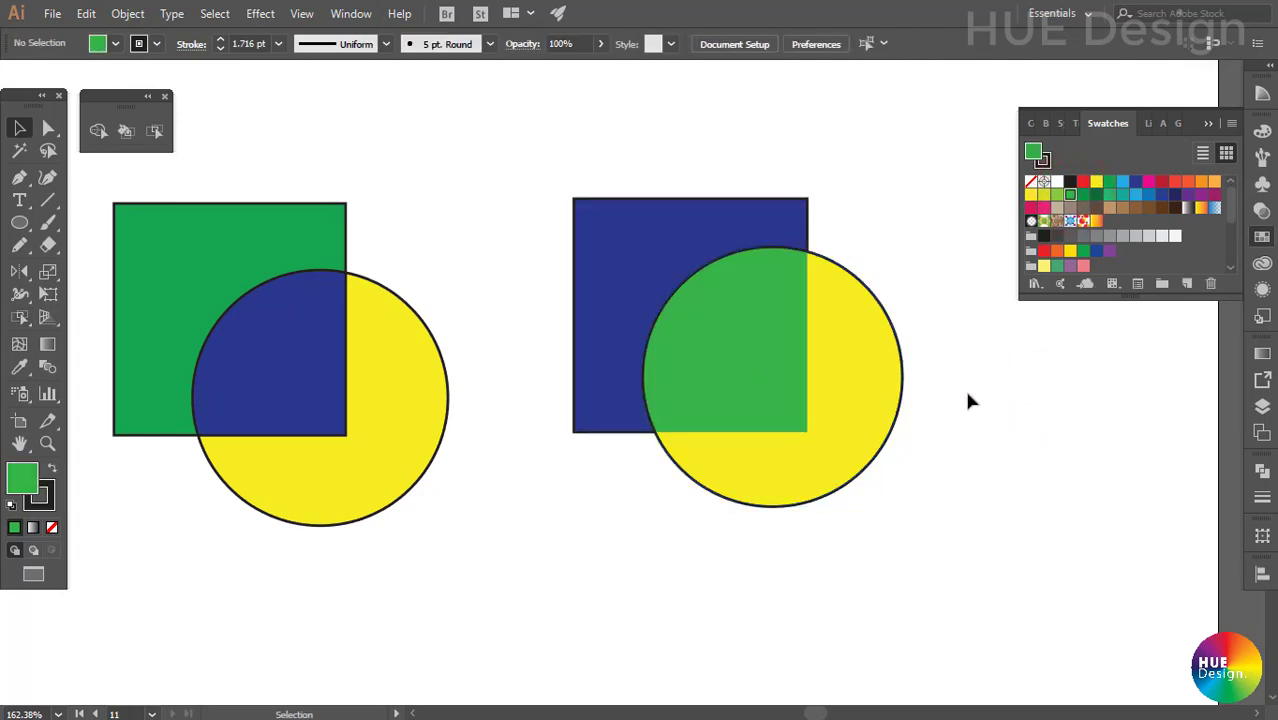
left_click(852, 410)
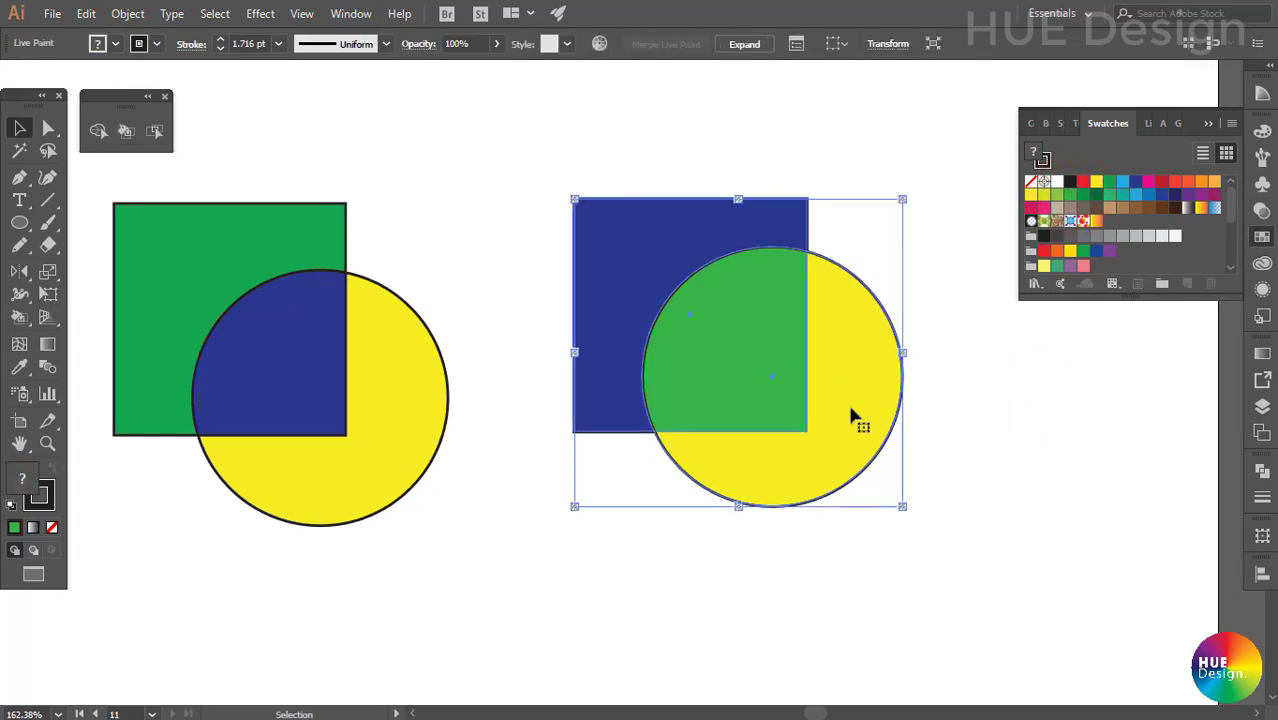
left_click(125, 131)
left_click(1201, 195)
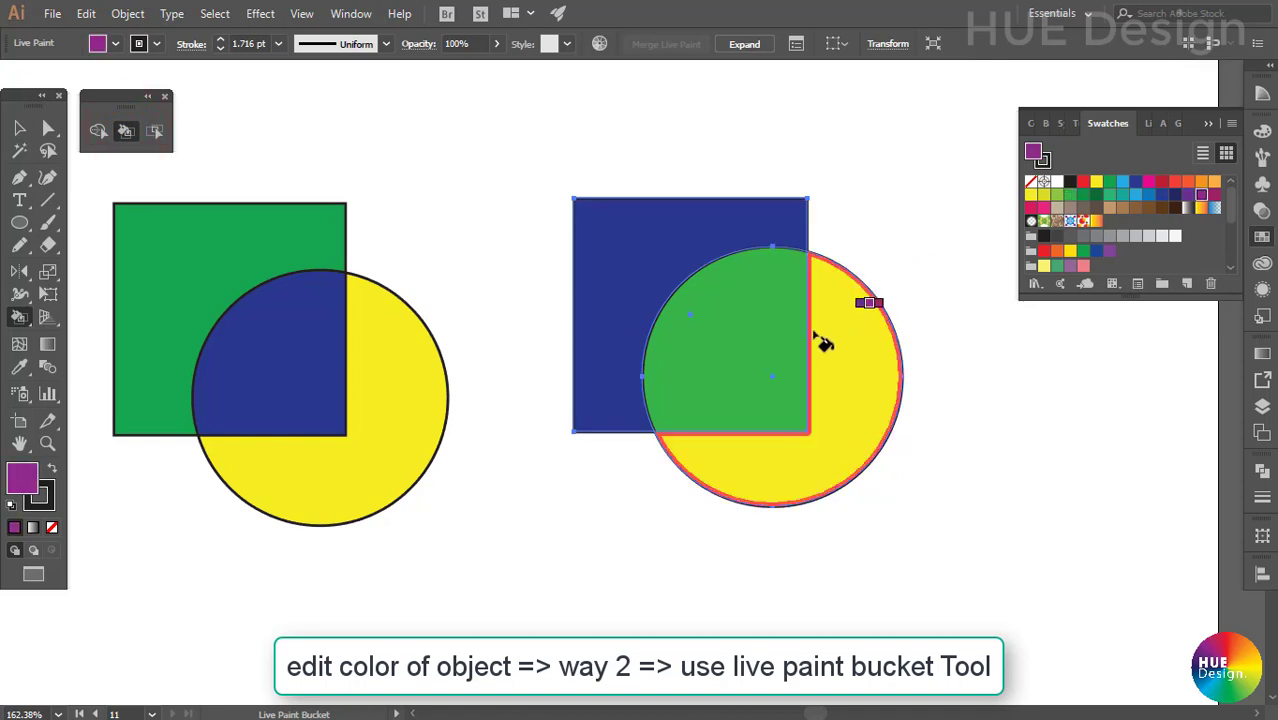
left_click(754, 330)
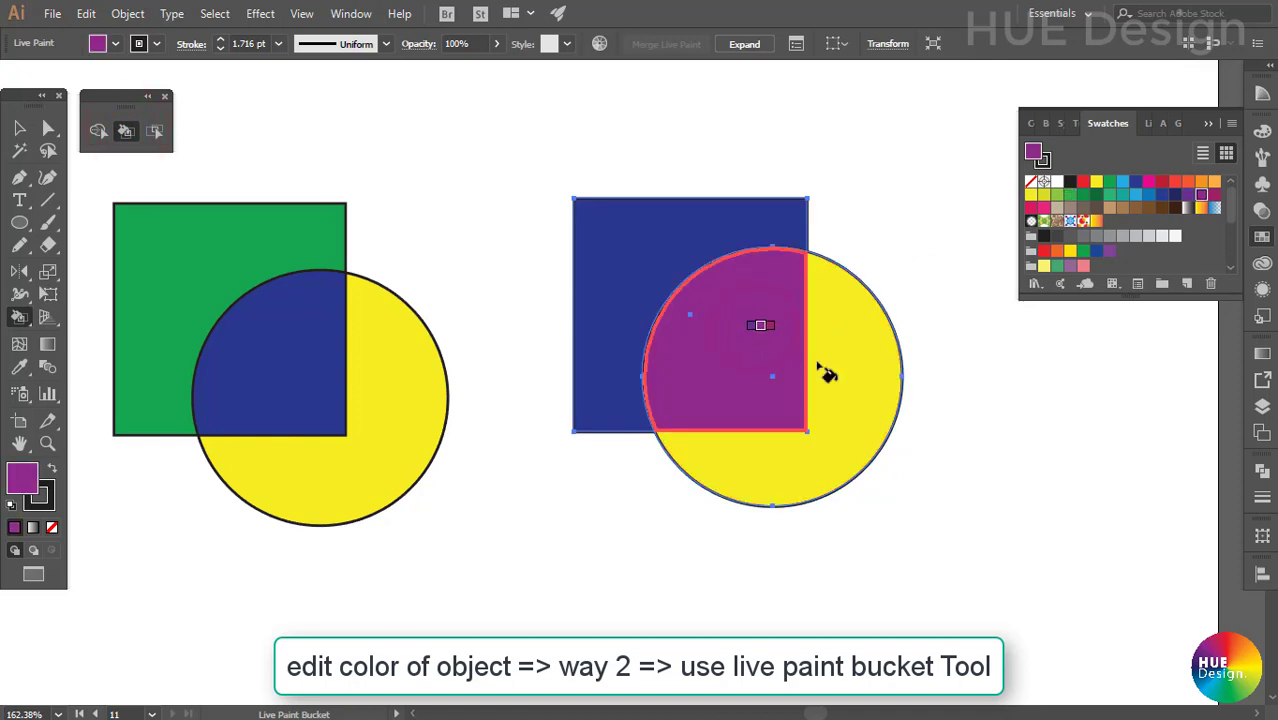
key("v")
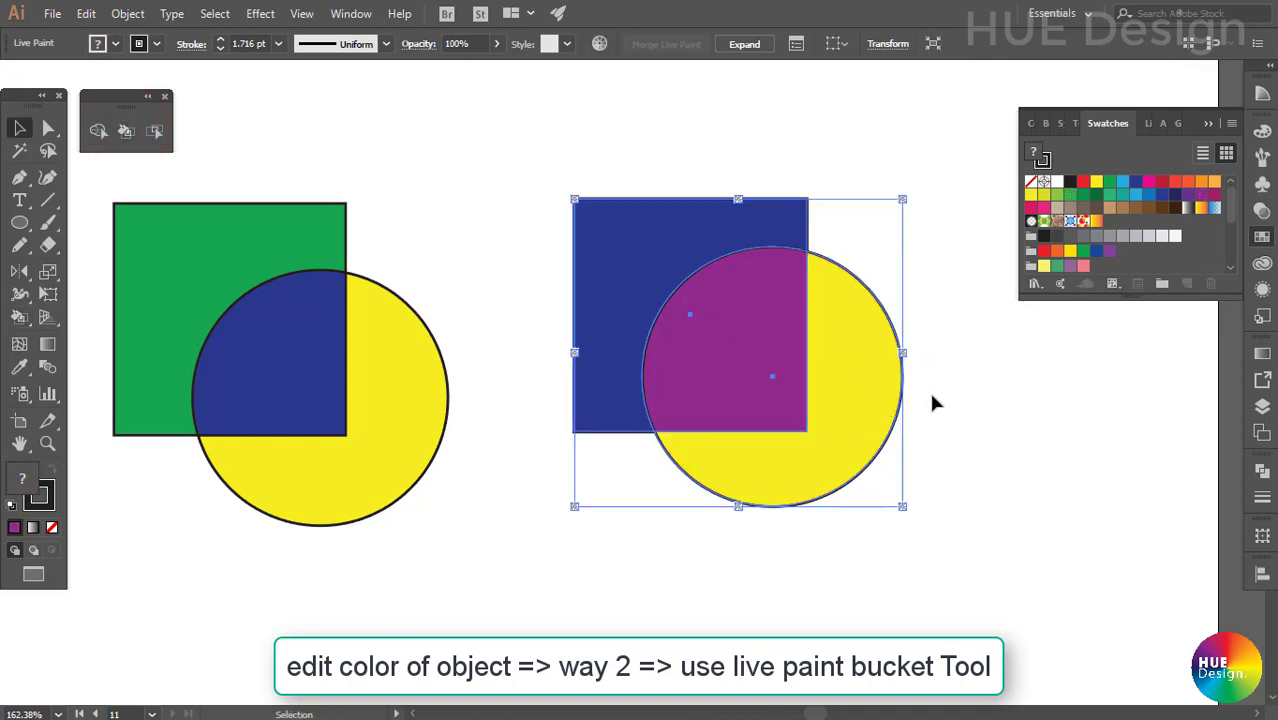
left_click(990, 391)
left_click(797, 390)
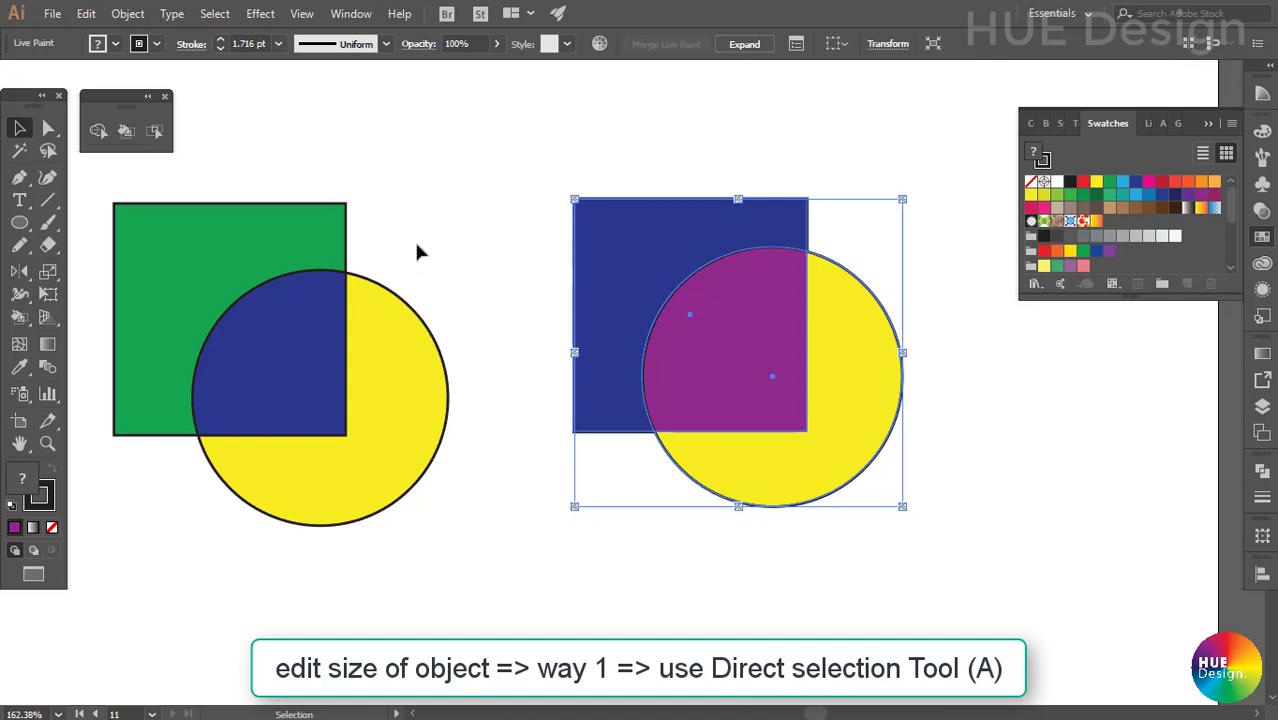
Scale the yellow circle up to about 84.7 mm and reposition it over the blue square.
left_click(458, 165)
key("a")
left_click(849, 421)
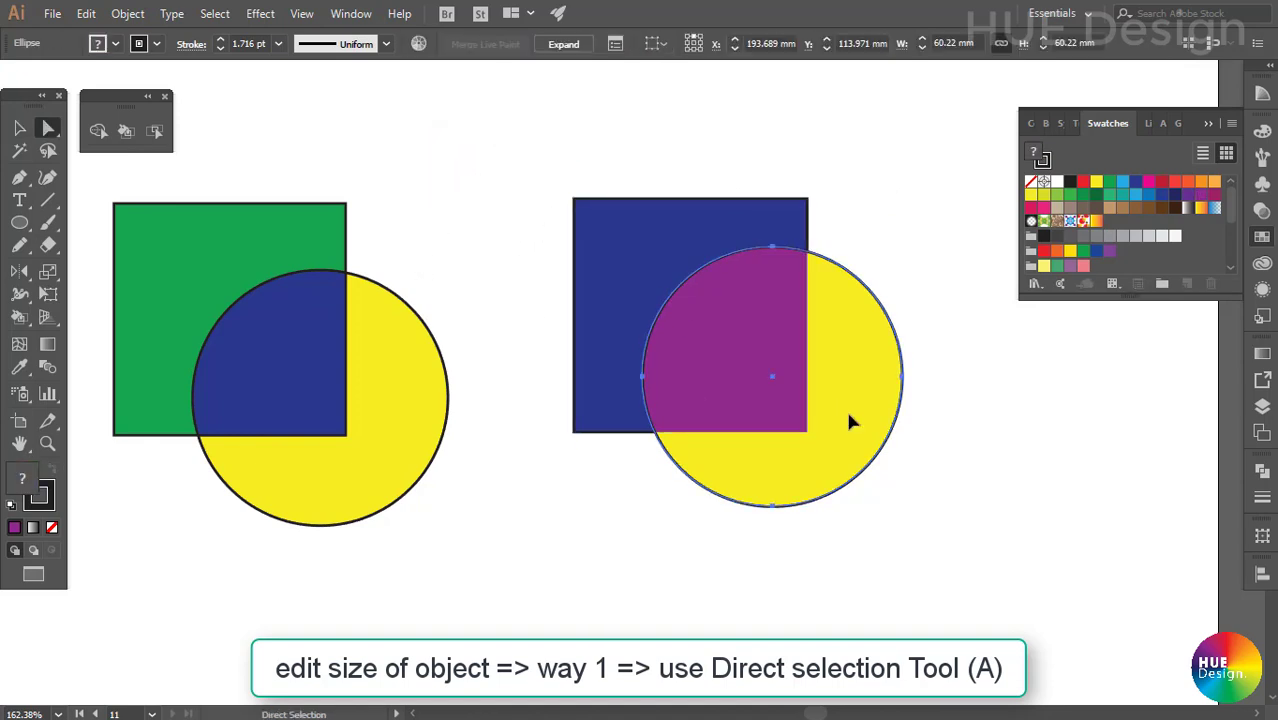
left_click(884, 370)
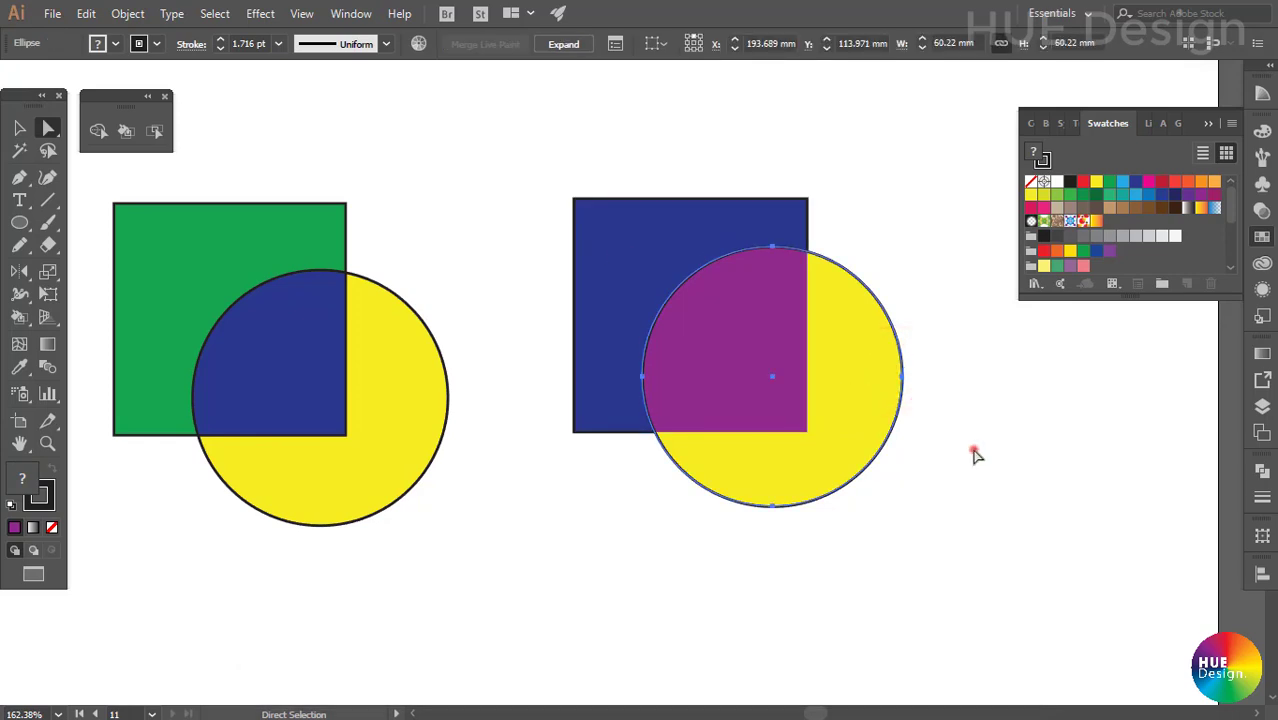
key("v")
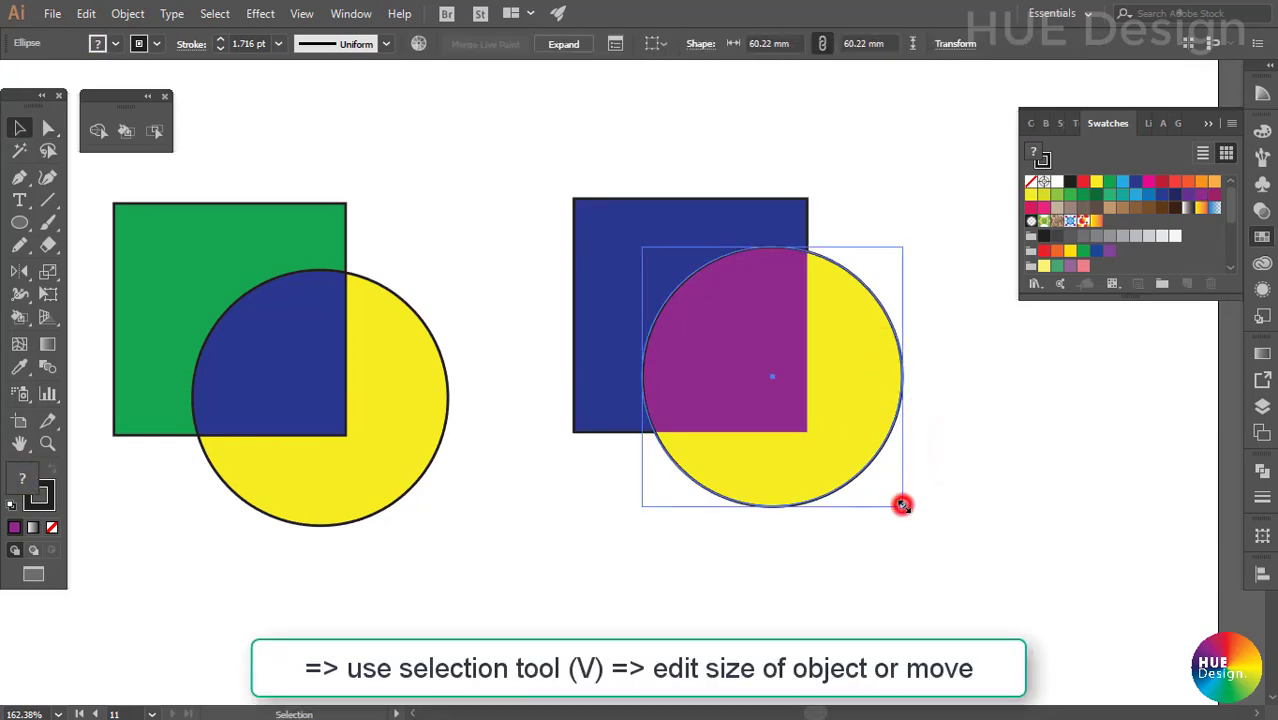
left_click_drag(902, 505, 1008, 611)
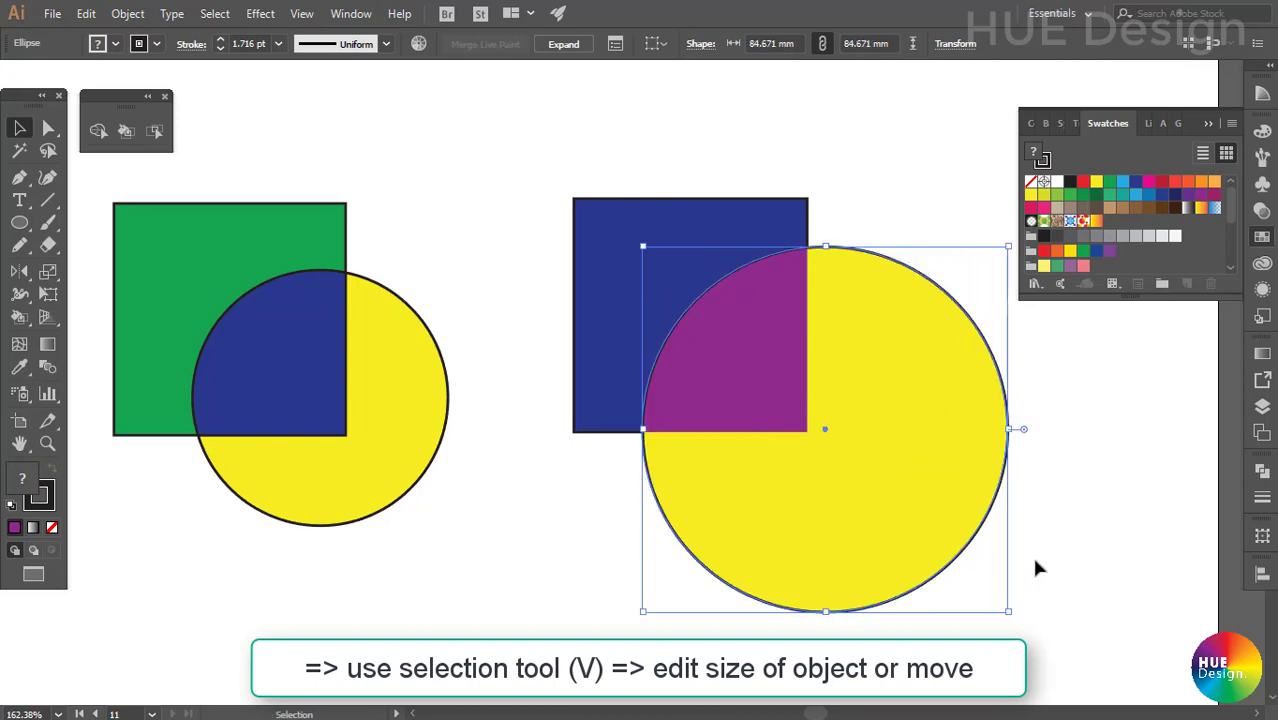
mouse_move(905, 530)
left_mouse_down()
mouse_move(866, 488)
mouse_move(900, 397)
left_mouse_up()
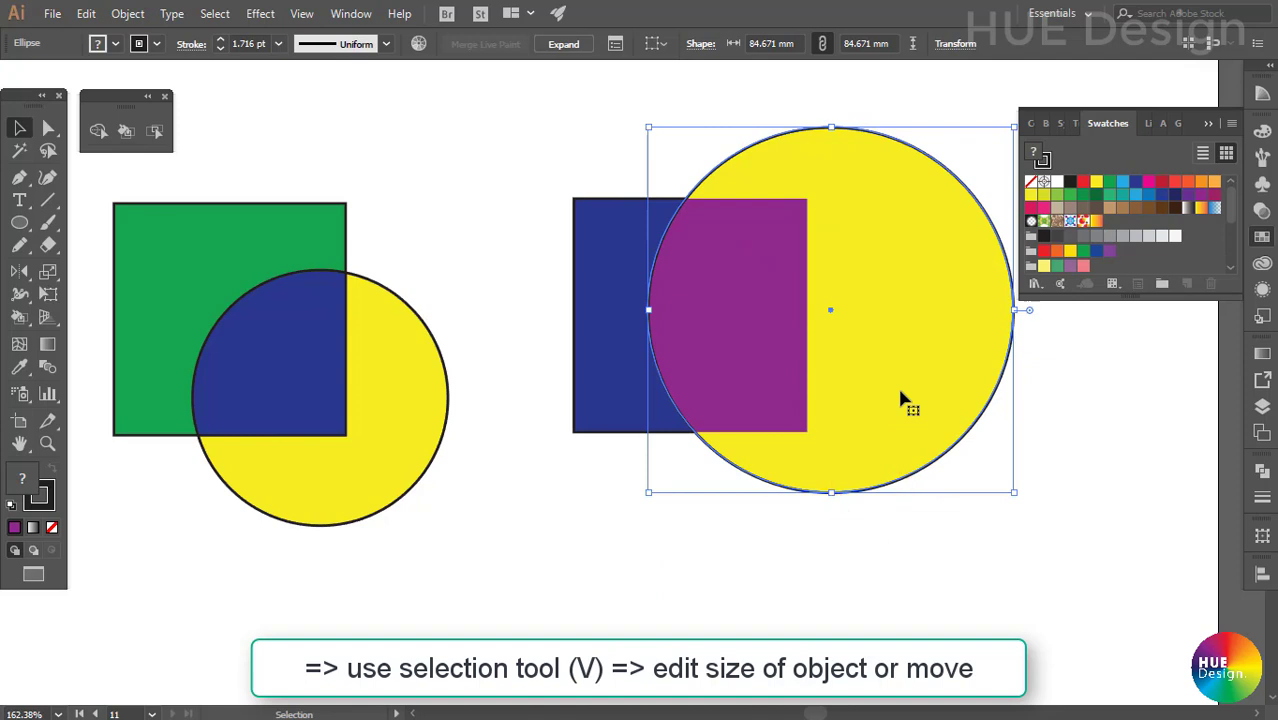
left_click_drag(922, 403, 775, 430)
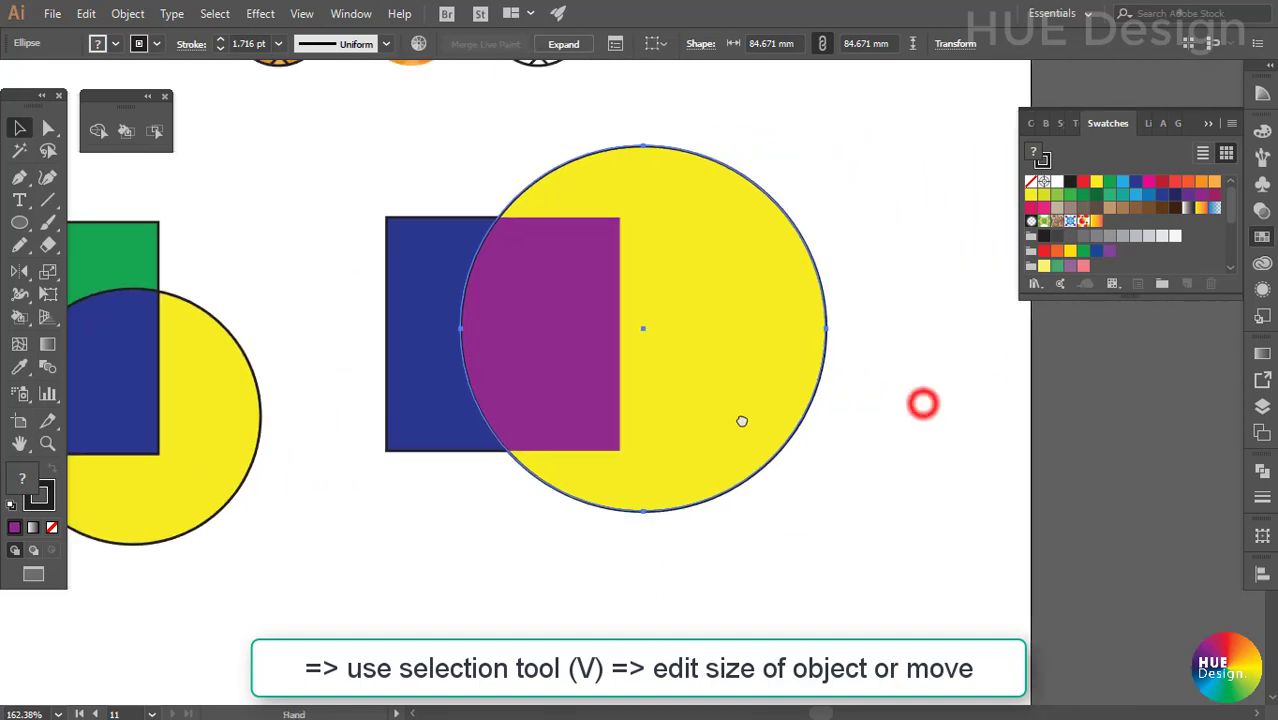
key("ctrl+z")
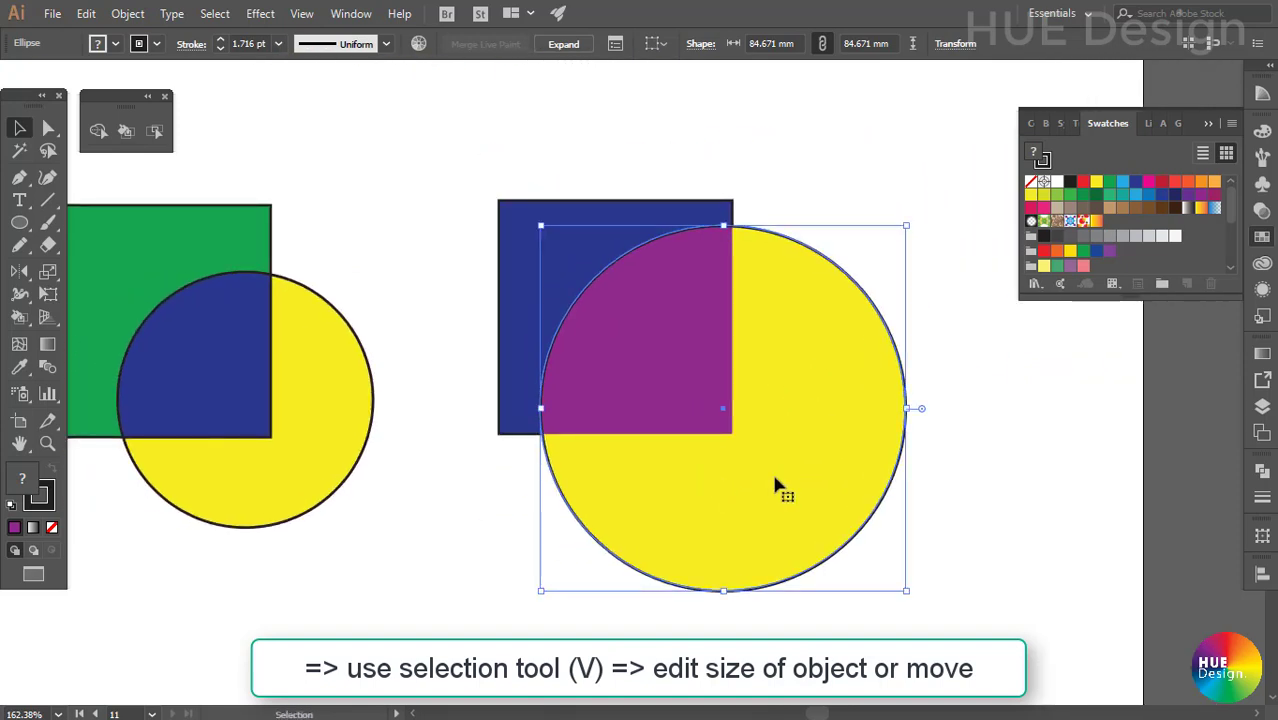
left_click_drag(788, 477, 792, 491)
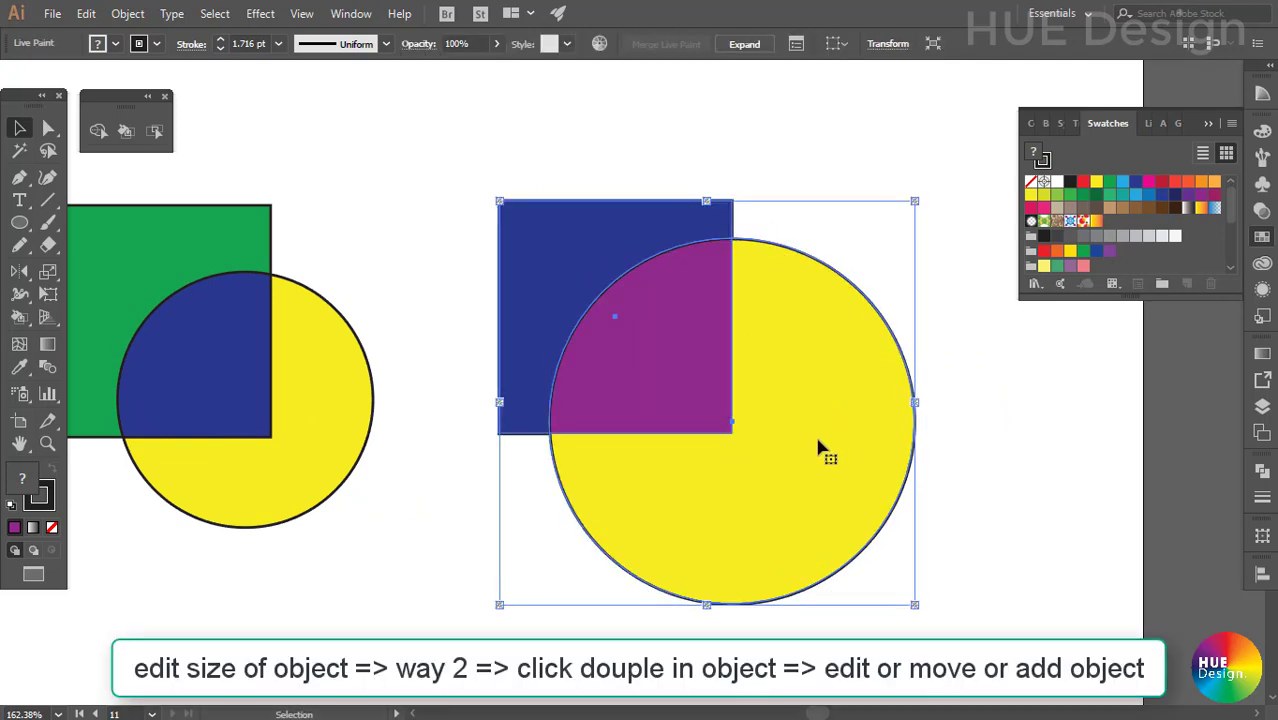
Inside the isolated Live Paint group, shrink the circle to about 54.6 mm and draw a yellow star.
double_click(768, 406)
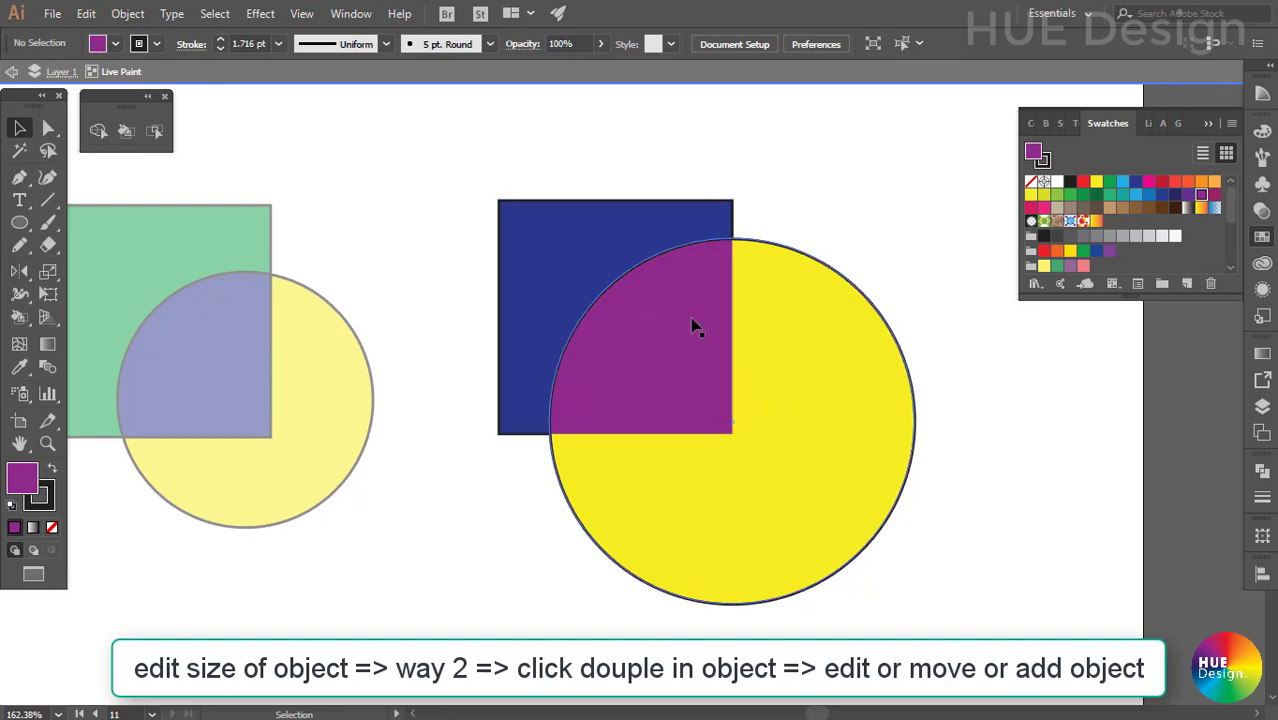
left_click(765, 360)
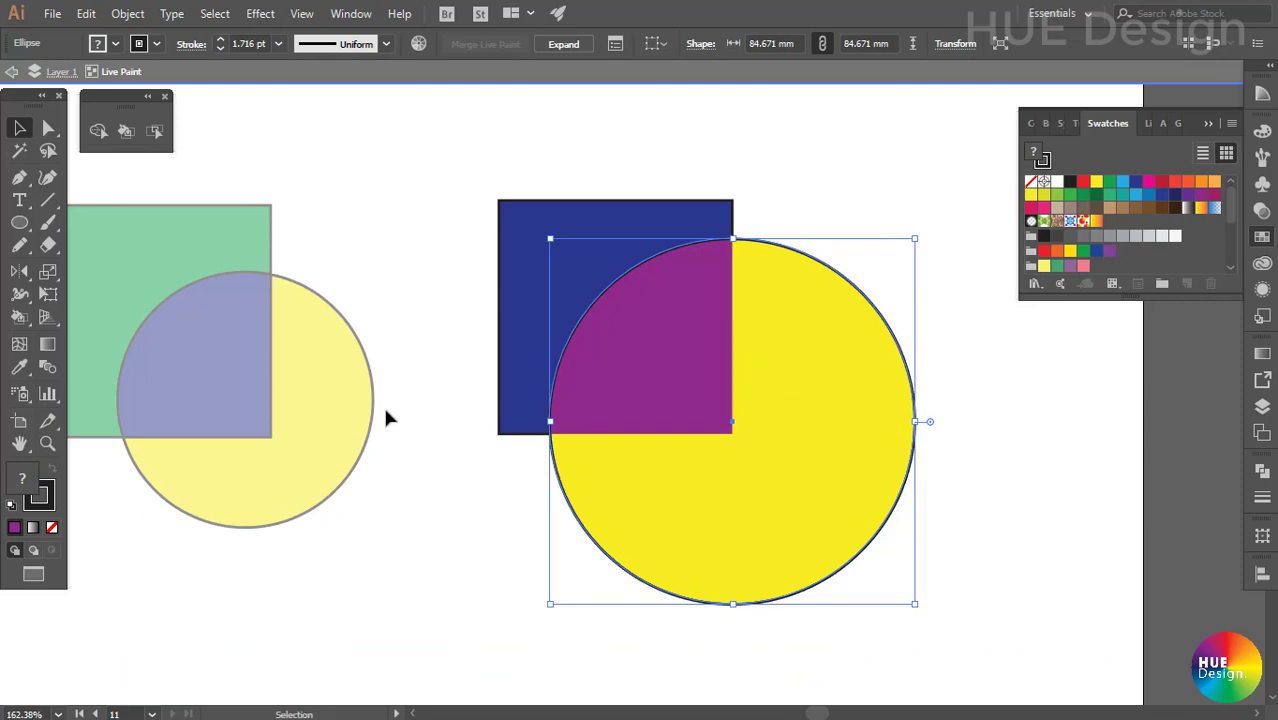
left_click(399, 205)
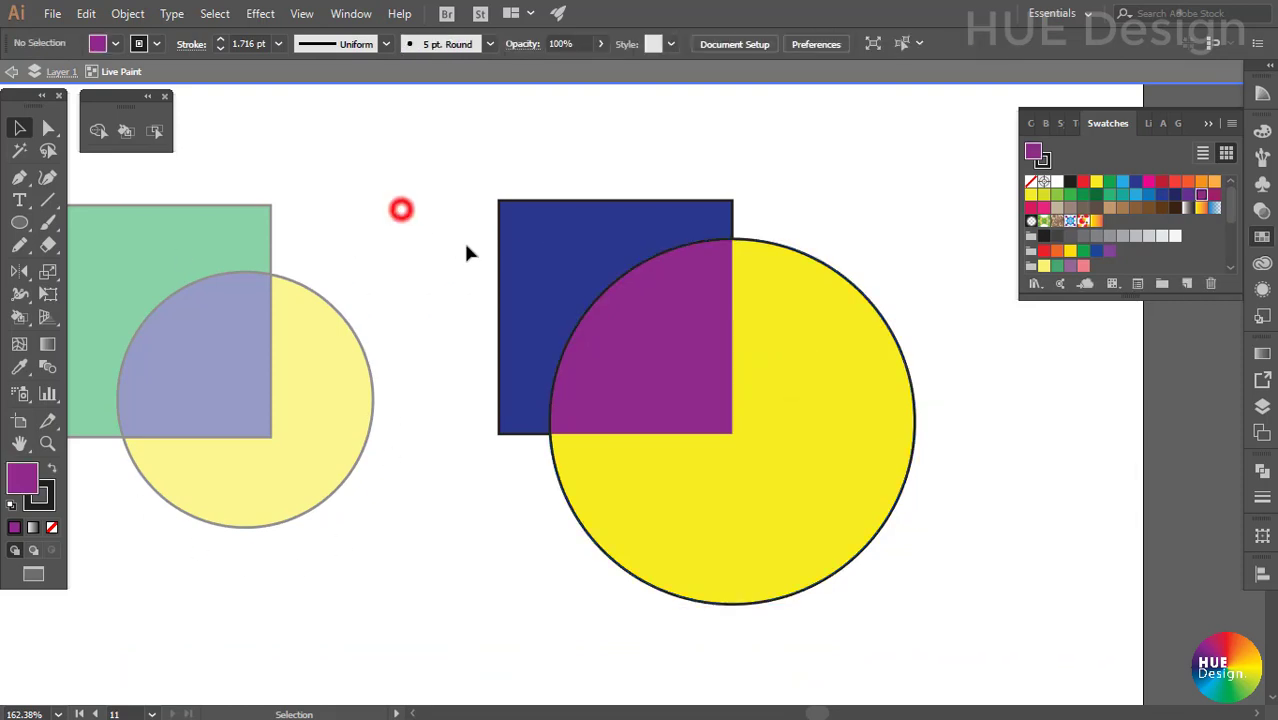
left_click(444, 138)
left_click(866, 430)
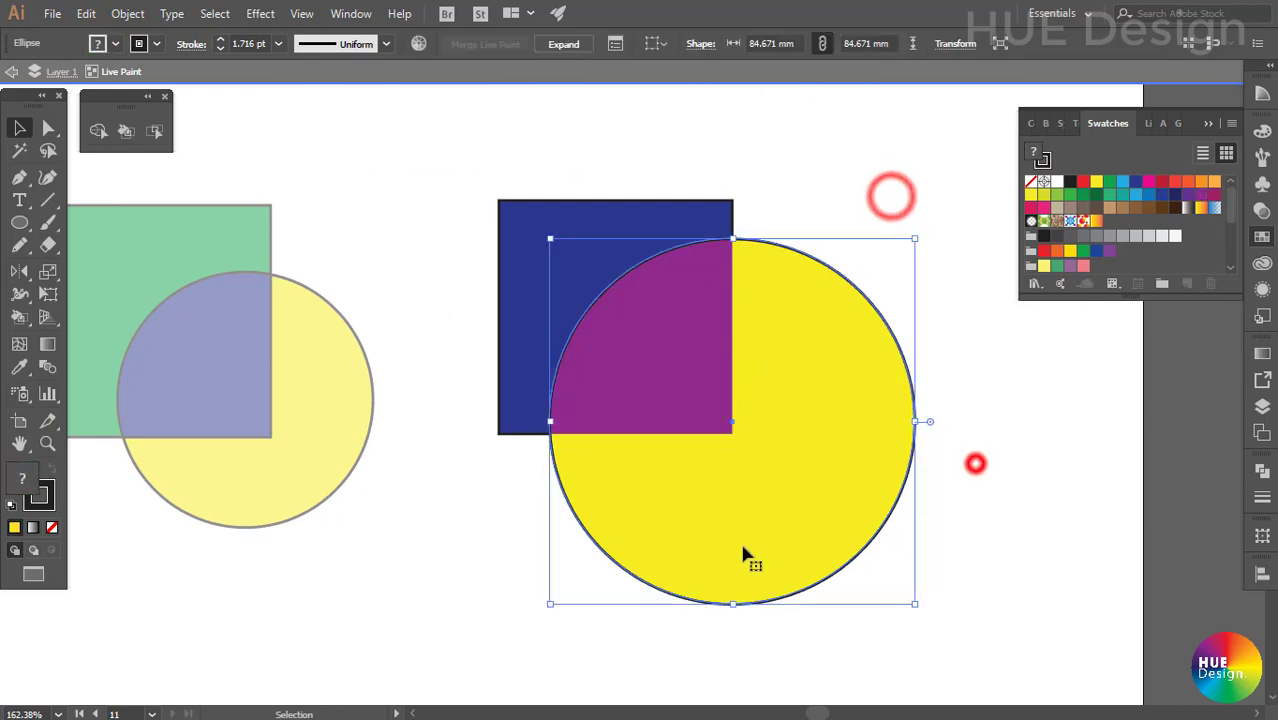
left_click_drag(763, 503, 765, 515)
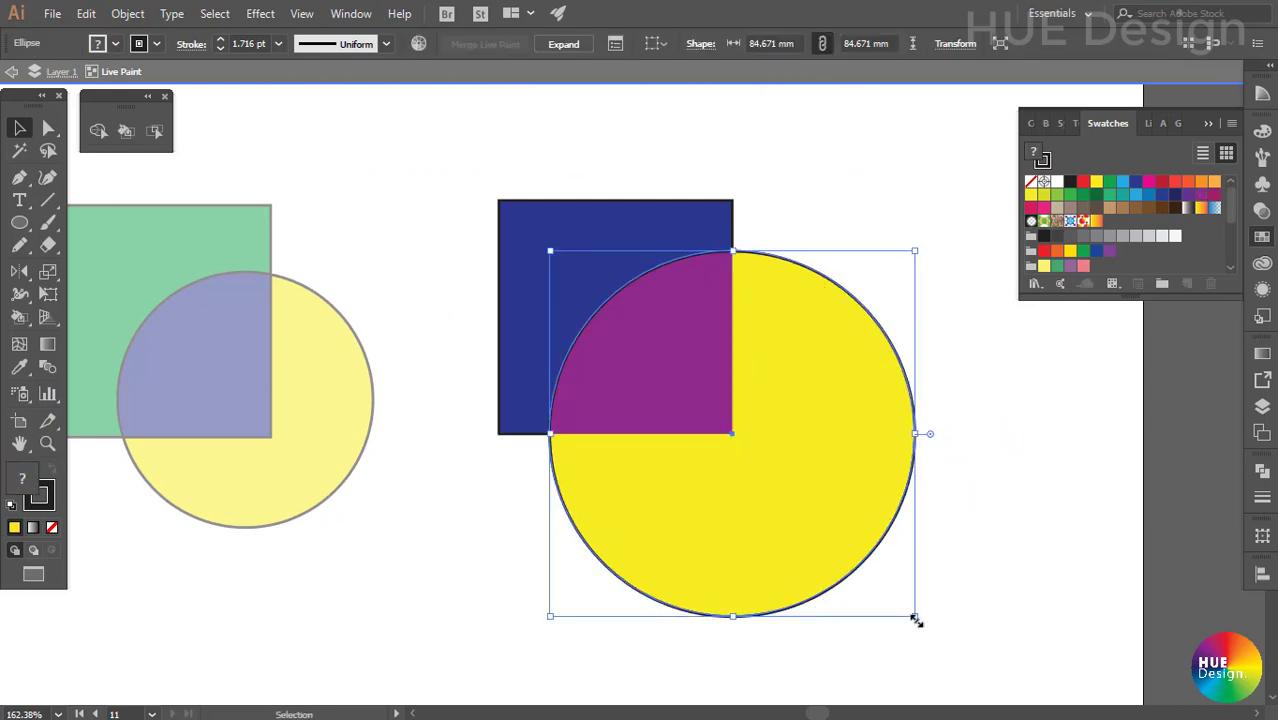
left_click_drag(916, 619, 797, 517)
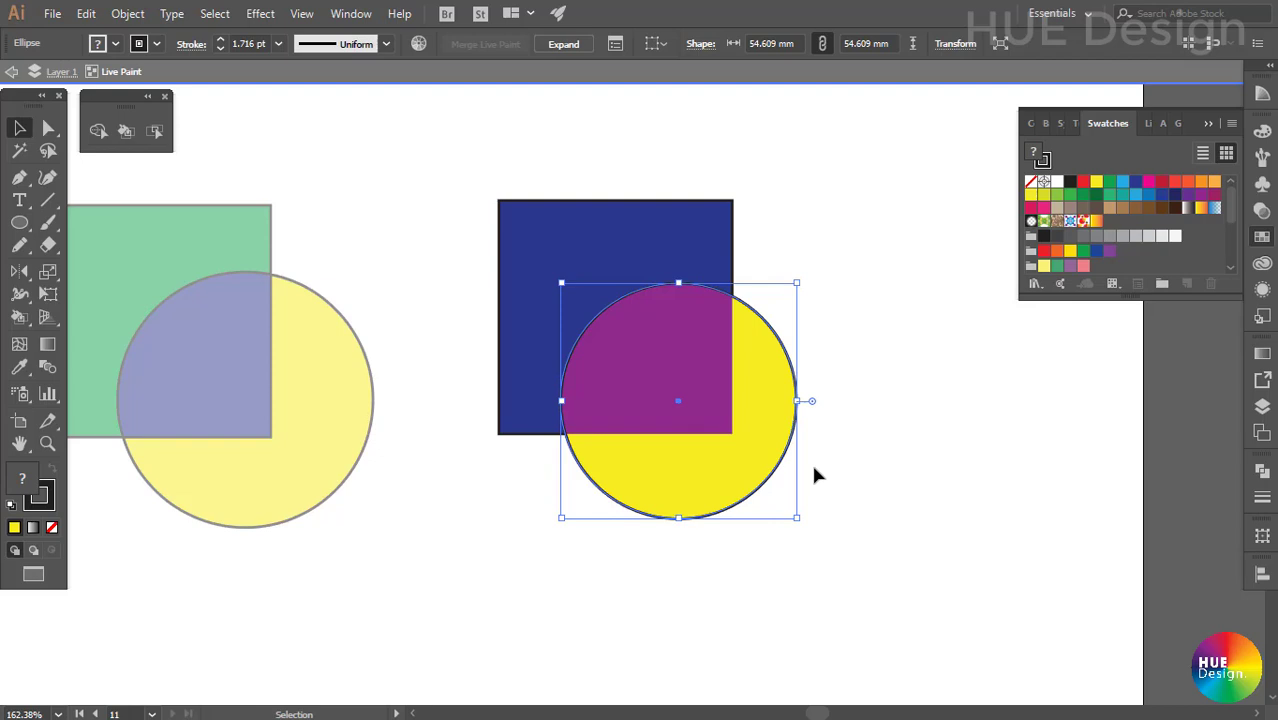
left_click_drag(563, 528, 601, 487)
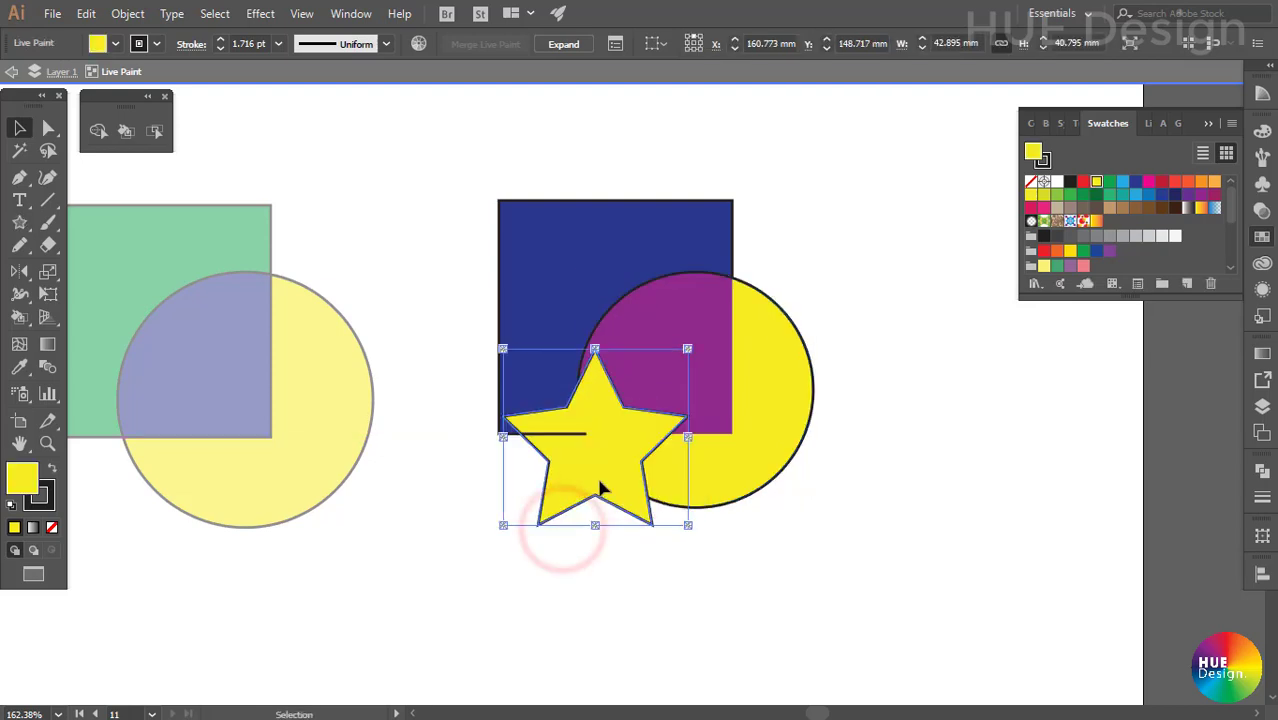
Select the square, circle and star together.
key("ctrl+a")
left_click(866, 512)
left_click(608, 480)
left_click(565, 485)
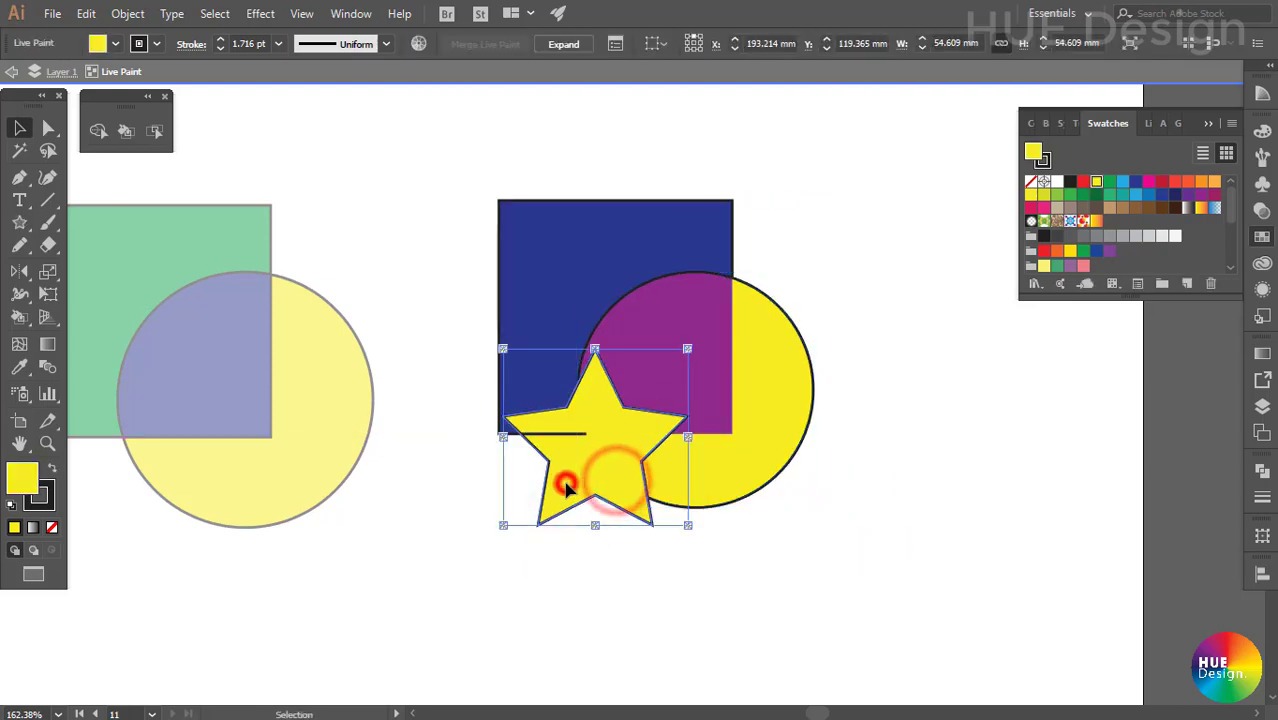
left_click_drag(471, 357, 876, 559)
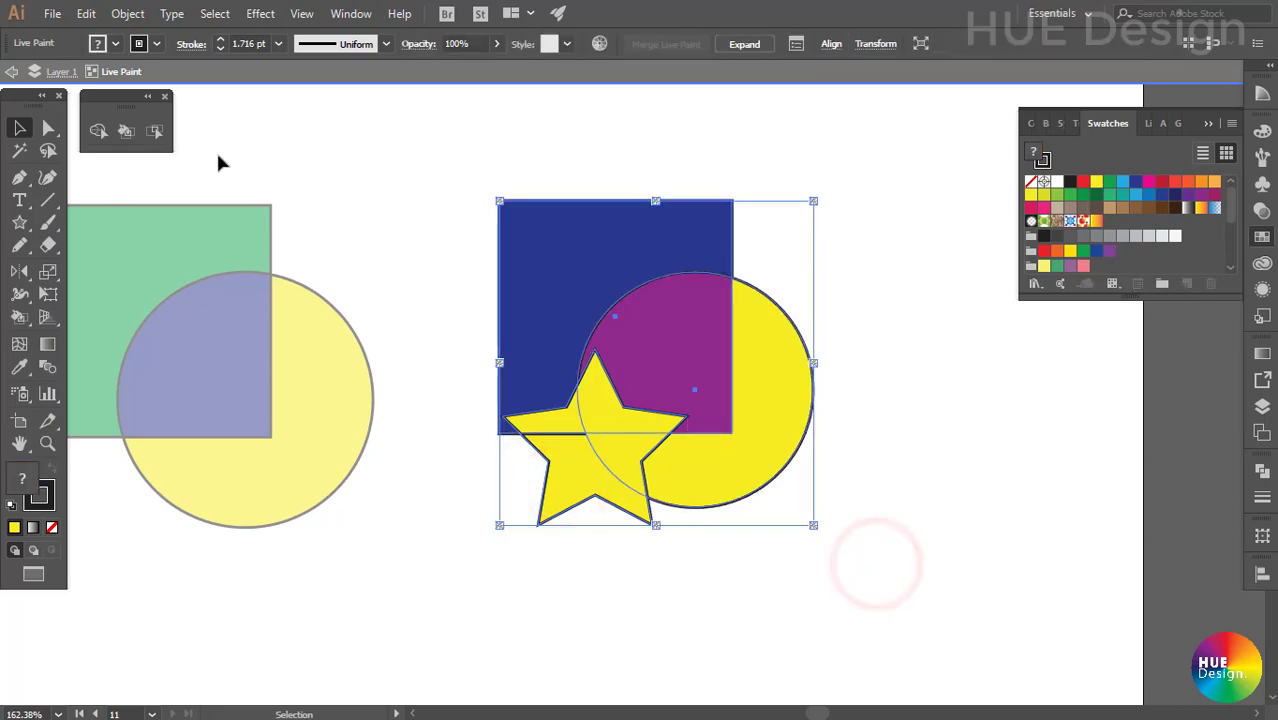
Live Paint the star's top region green and its lower region yellow.
left_click(125, 131)
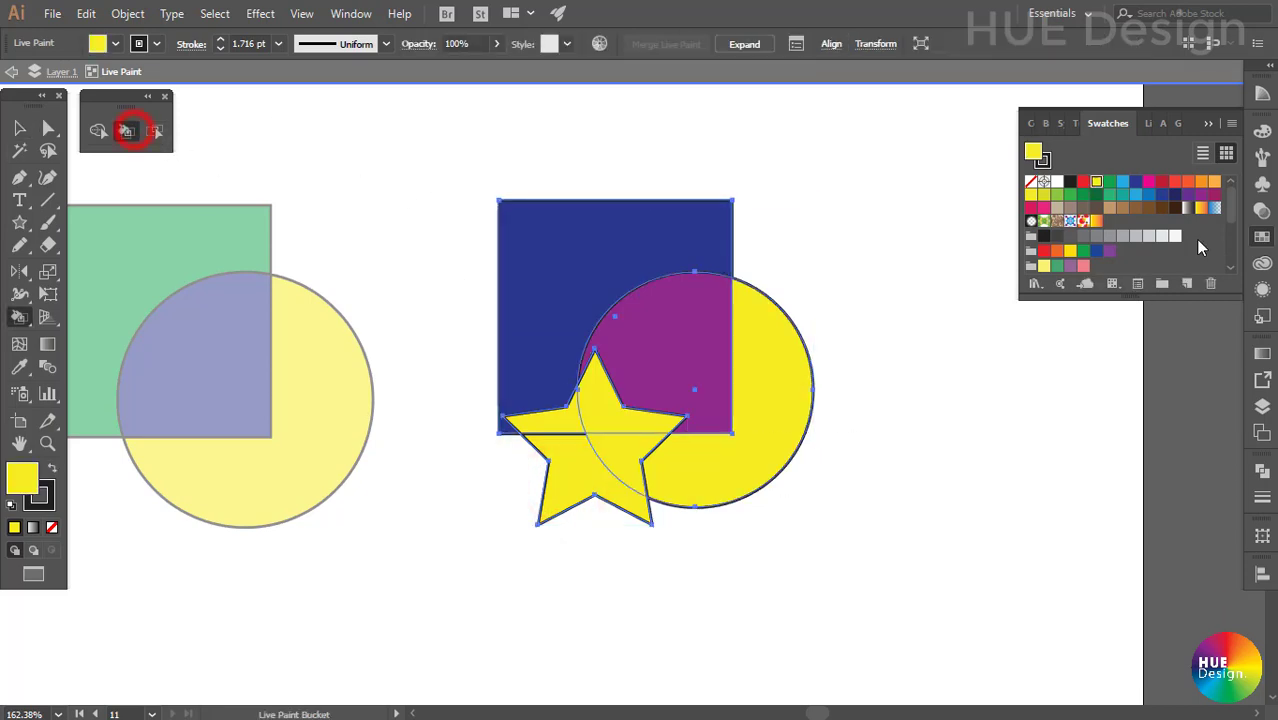
left_click(1070, 194)
left_click(600, 412)
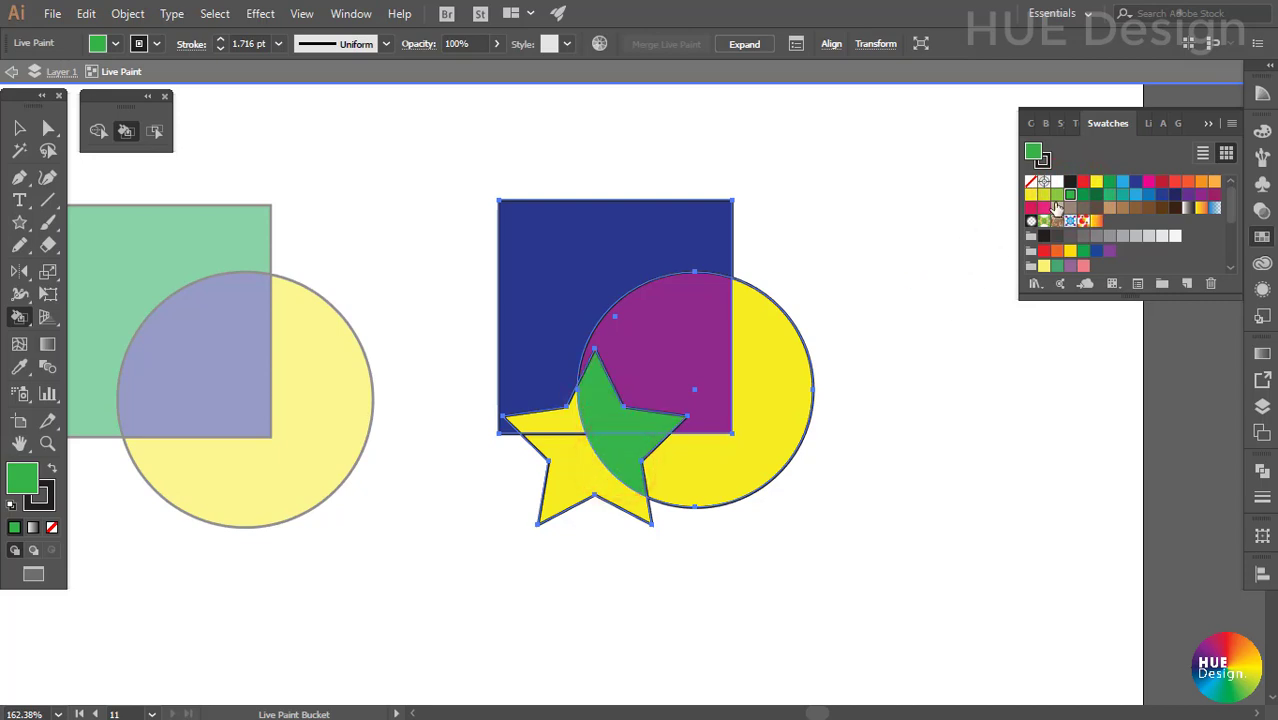
left_click(1043, 195)
left_click(615, 450)
Paint the star's left arm cyan, exit isolation mode, and reselect the Live Paint group.
left_click(1122, 190)
left_click(552, 412)
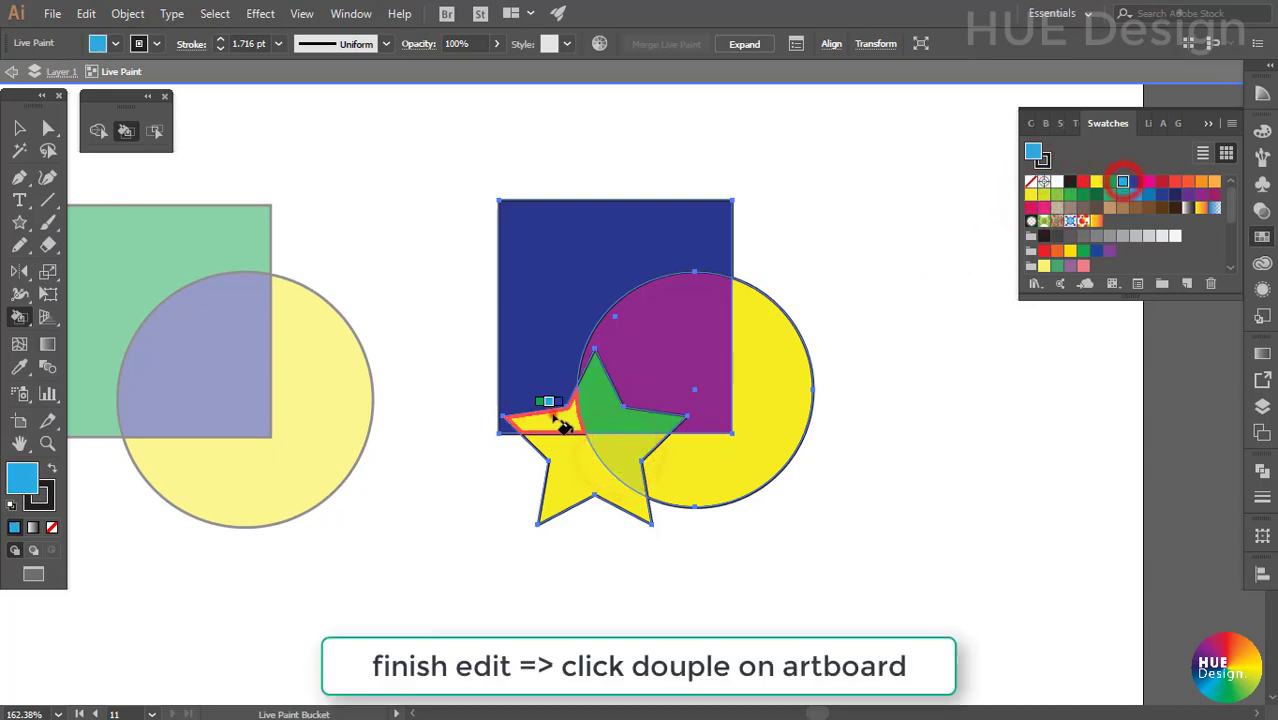
double_click(948, 413)
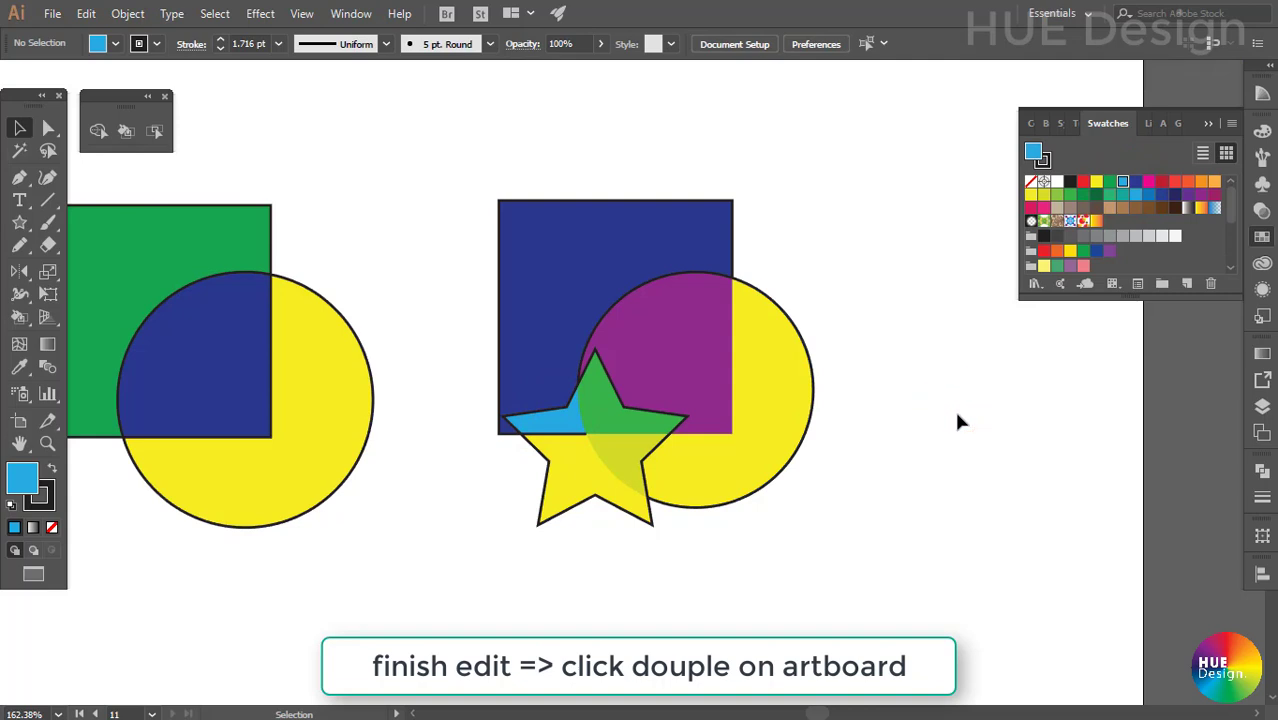
left_click(957, 415)
left_click(595, 362)
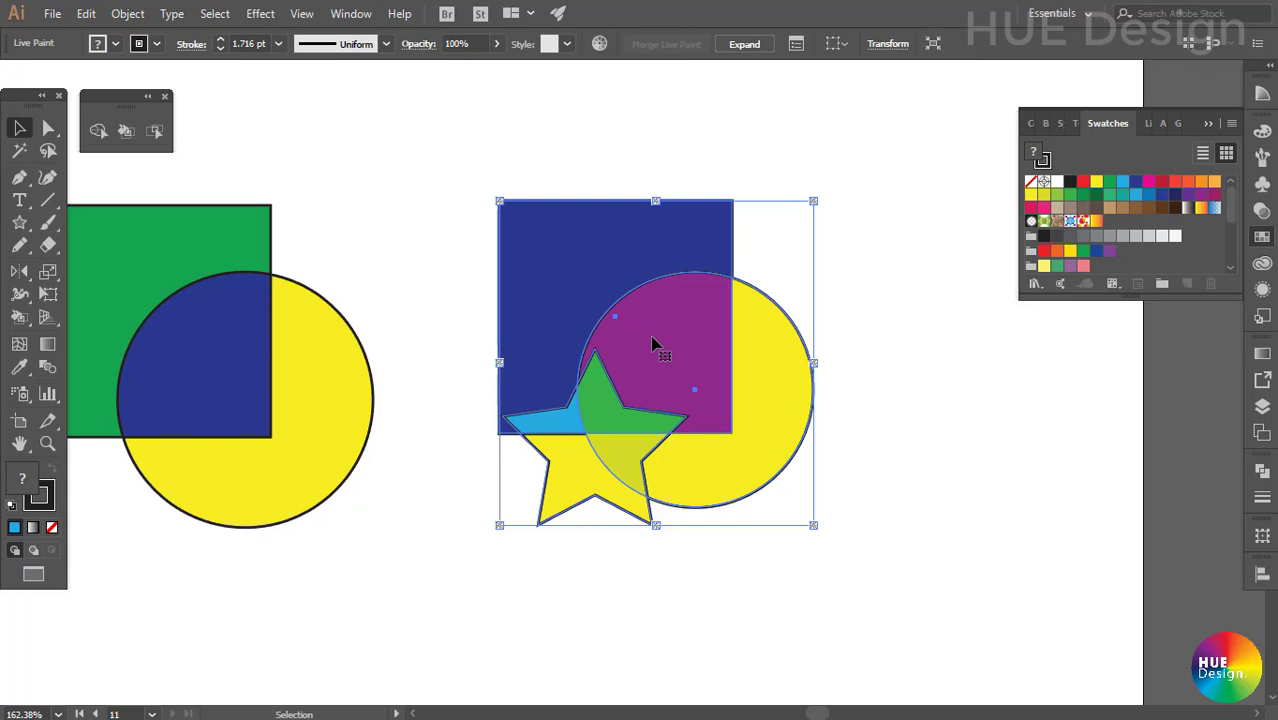
Switch to the Live Paint Bucket and cycle the fill swatches, ending on orange.
key("k")
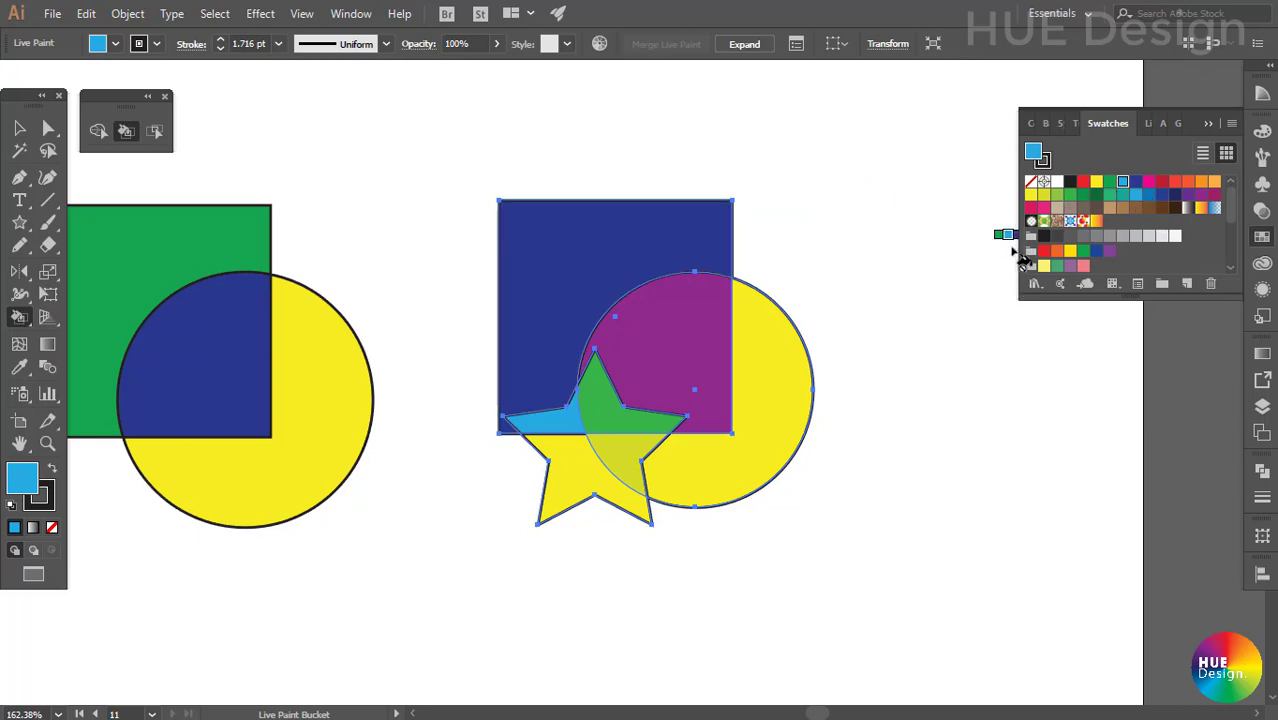
key("Left")
key("Left")
key("Left")
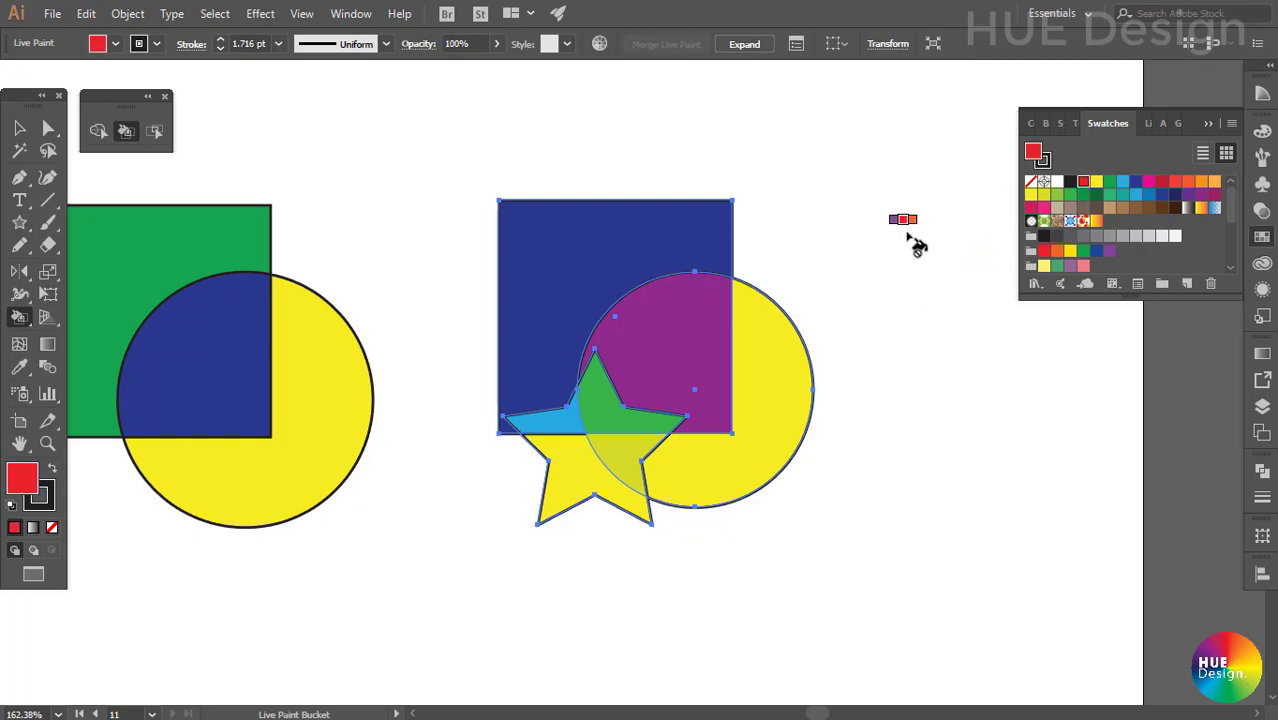
key("Up")
key("Up")
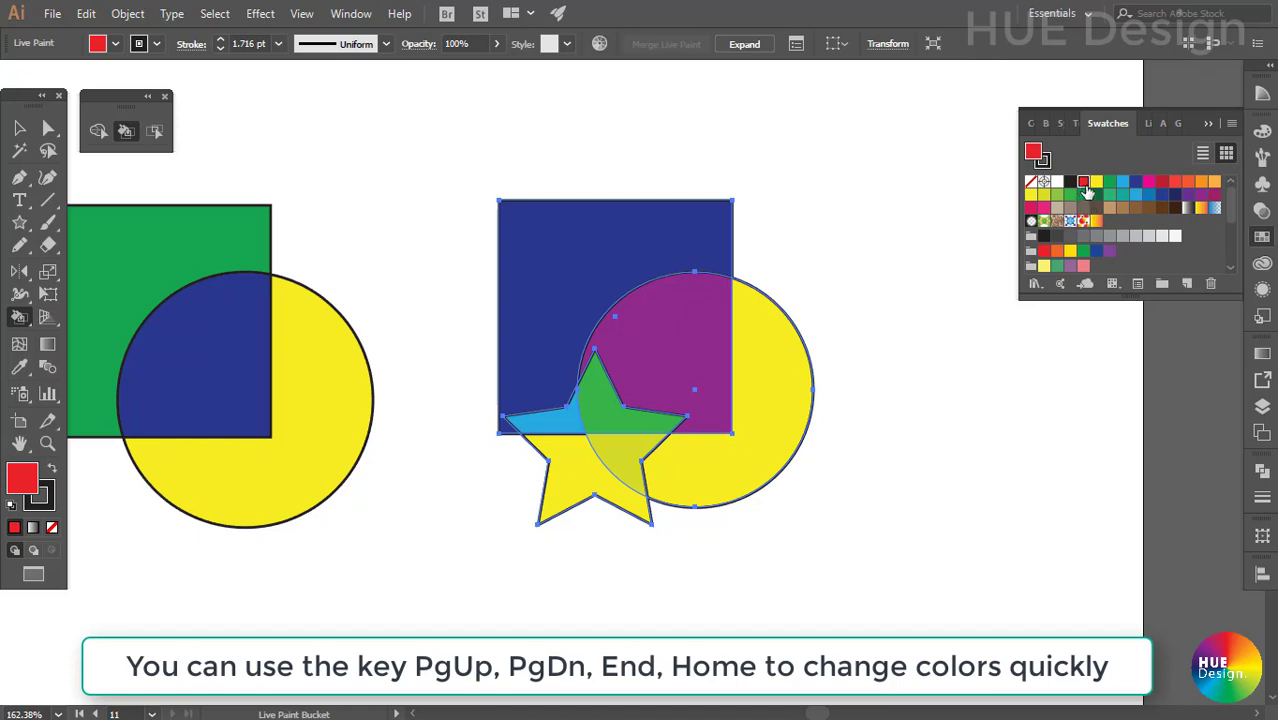
key("Right")
key("Right")
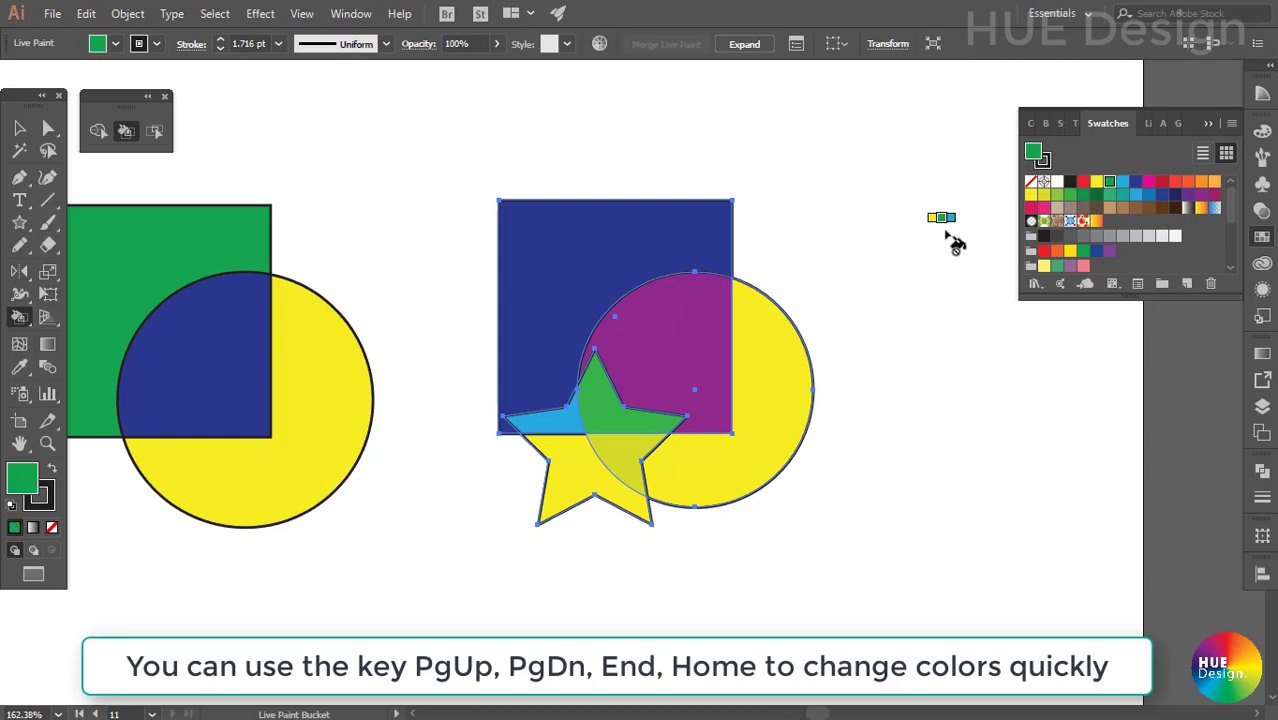
key("Right")
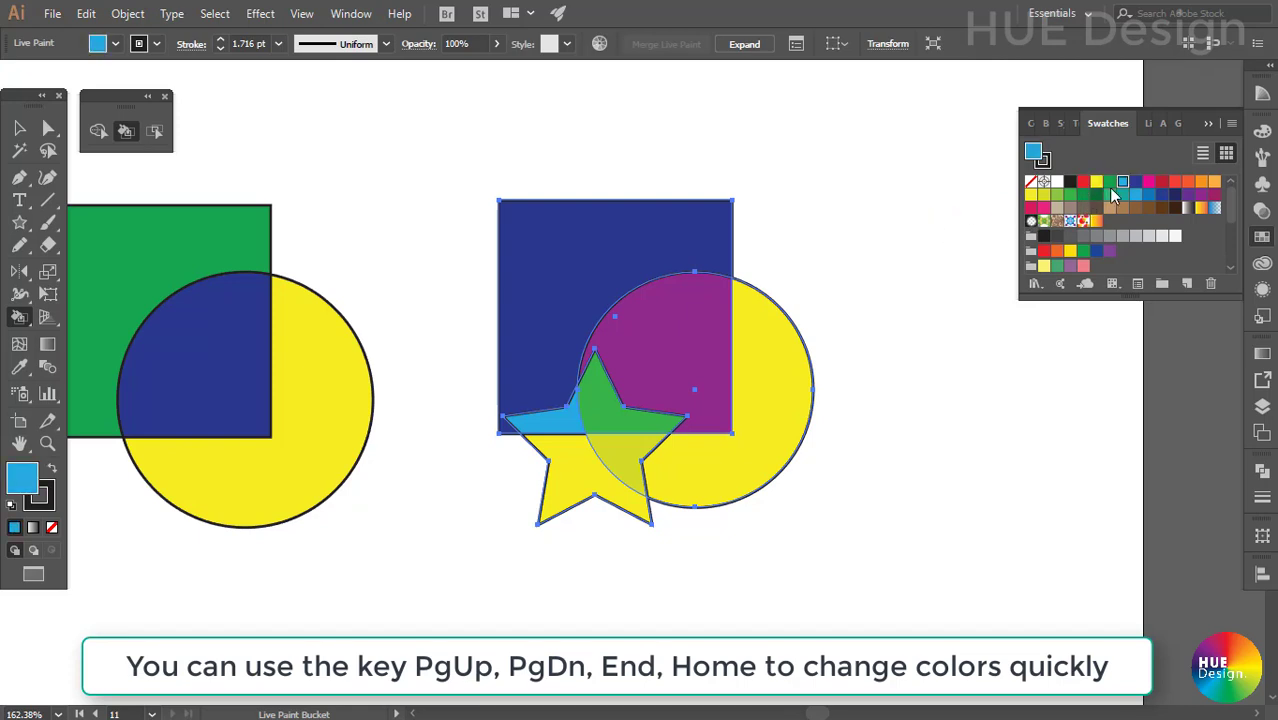
key("Right")
key("Right")
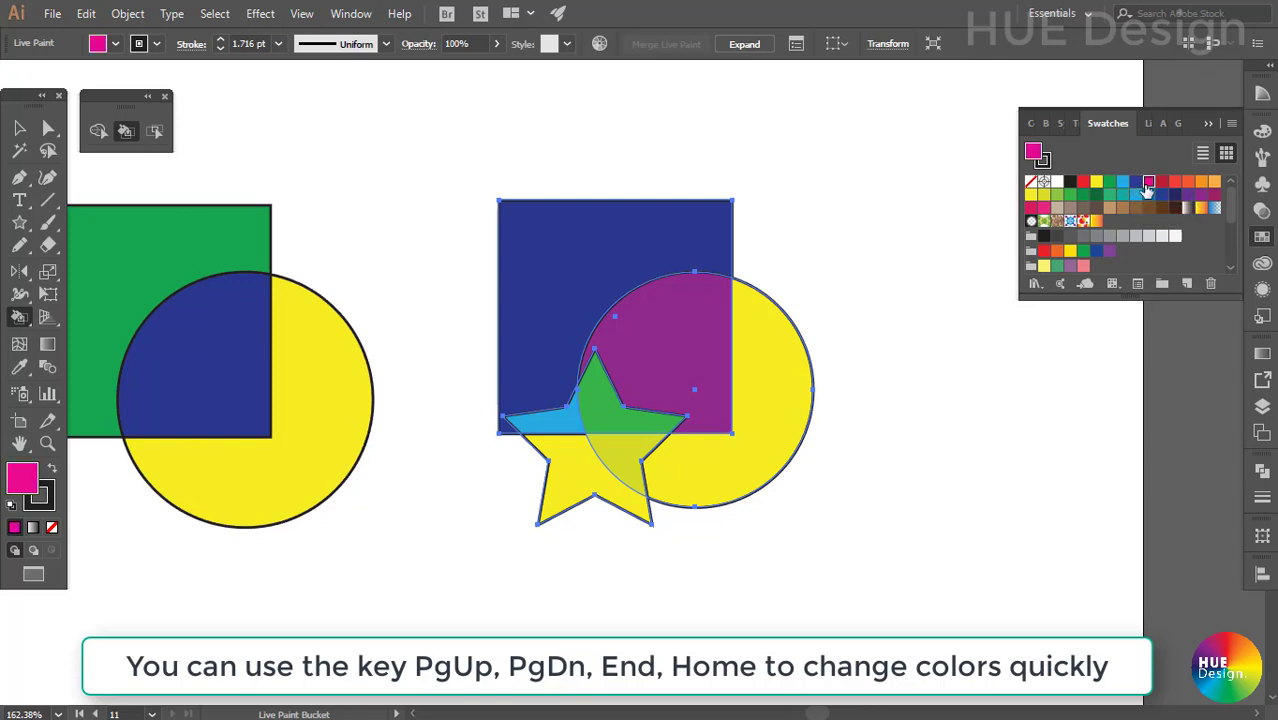
key("Right")
key("Right")
key("Right")
key("Right")
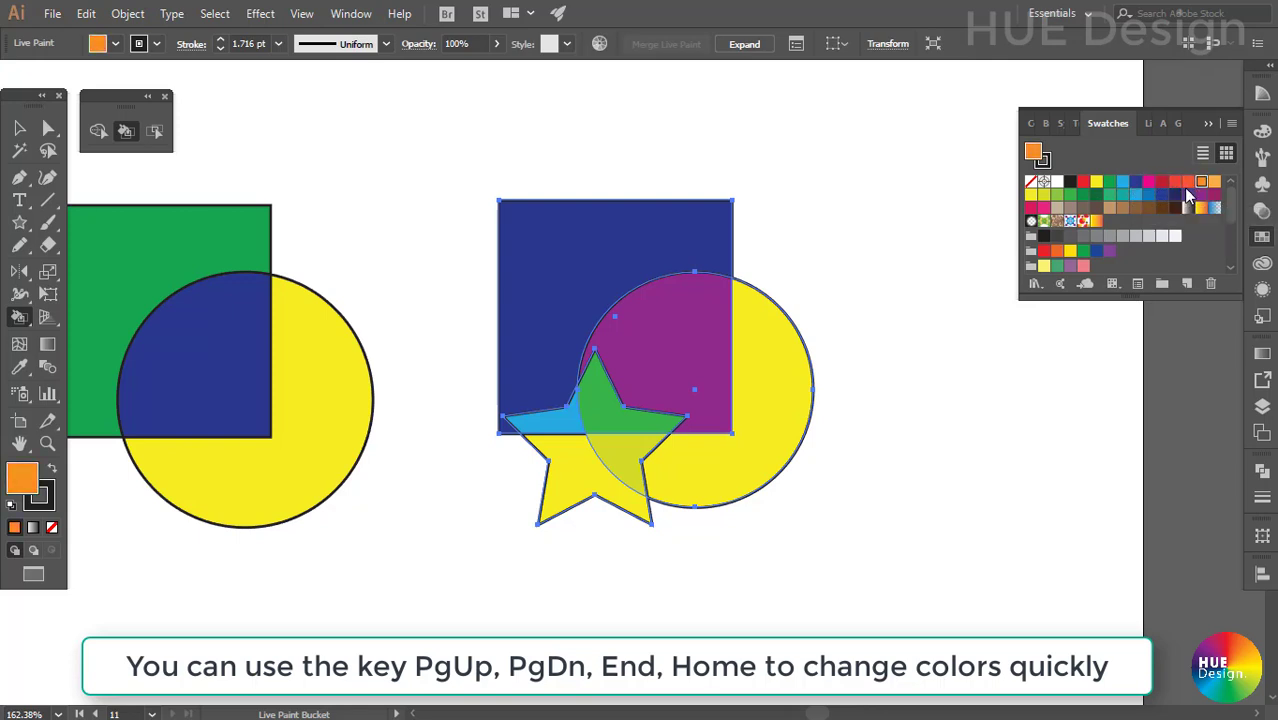
key("Right")
key("Right")
key("Right")
key("Right")
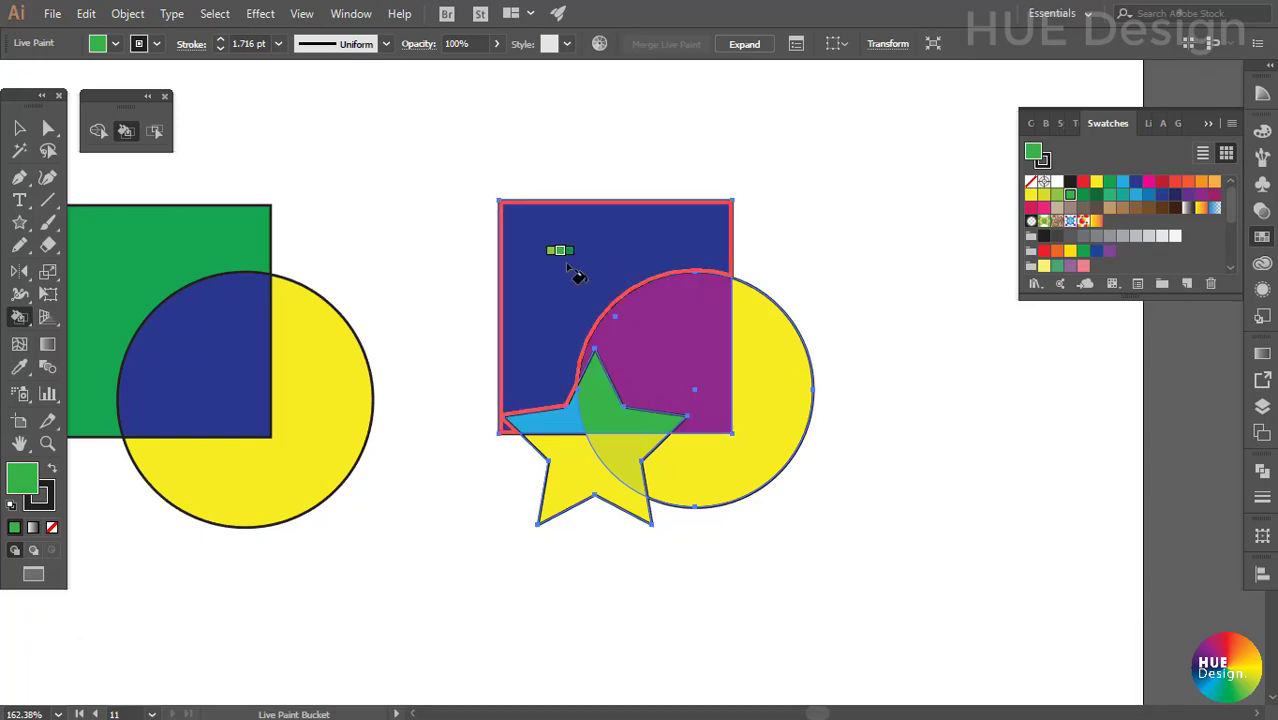
Paint the circle overlap yellow-green, and the square and star regions in progressively darker greens.
key("Left")
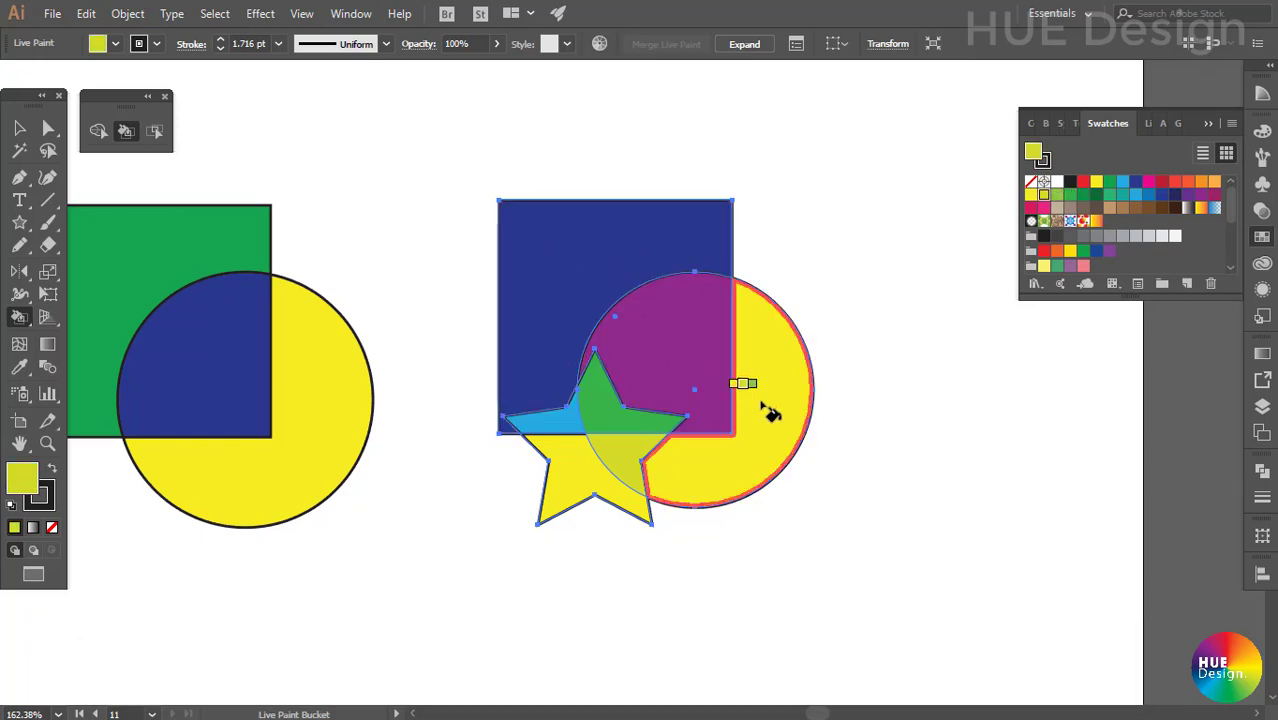
left_click(666, 338)
key("Right")
key("Right")
left_click(599, 244)
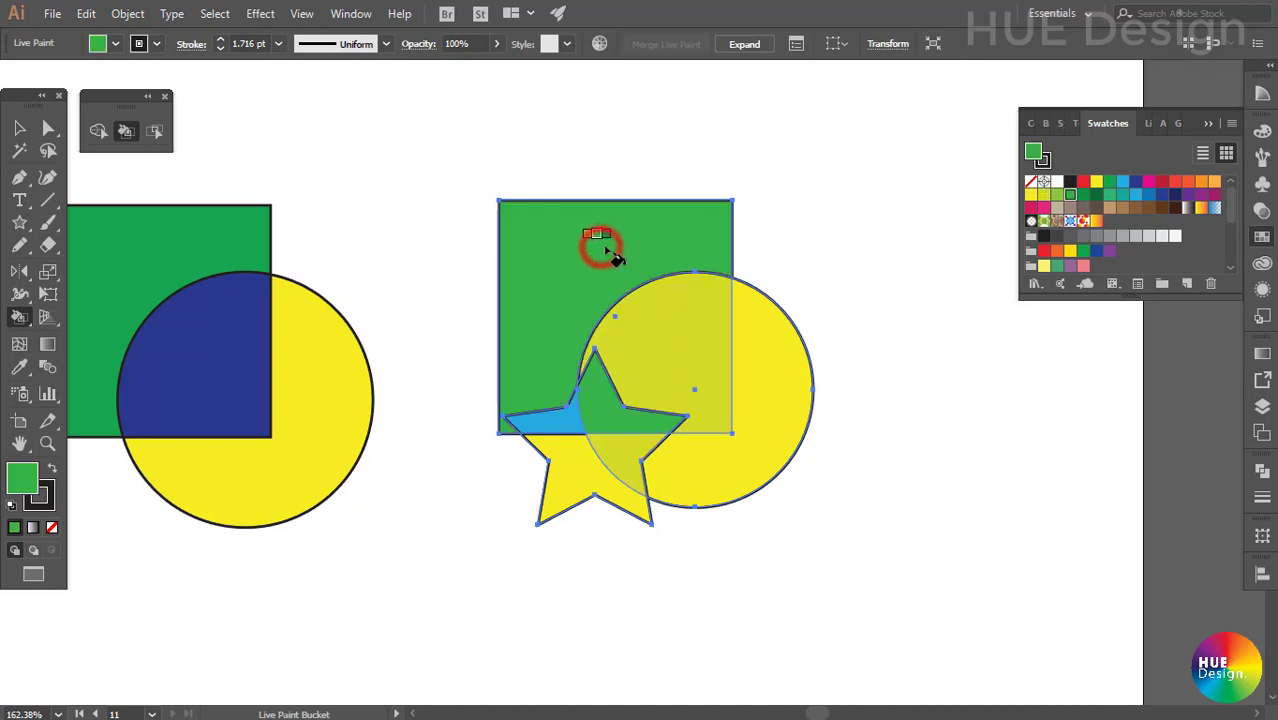
key("Right")
left_click(563, 416)
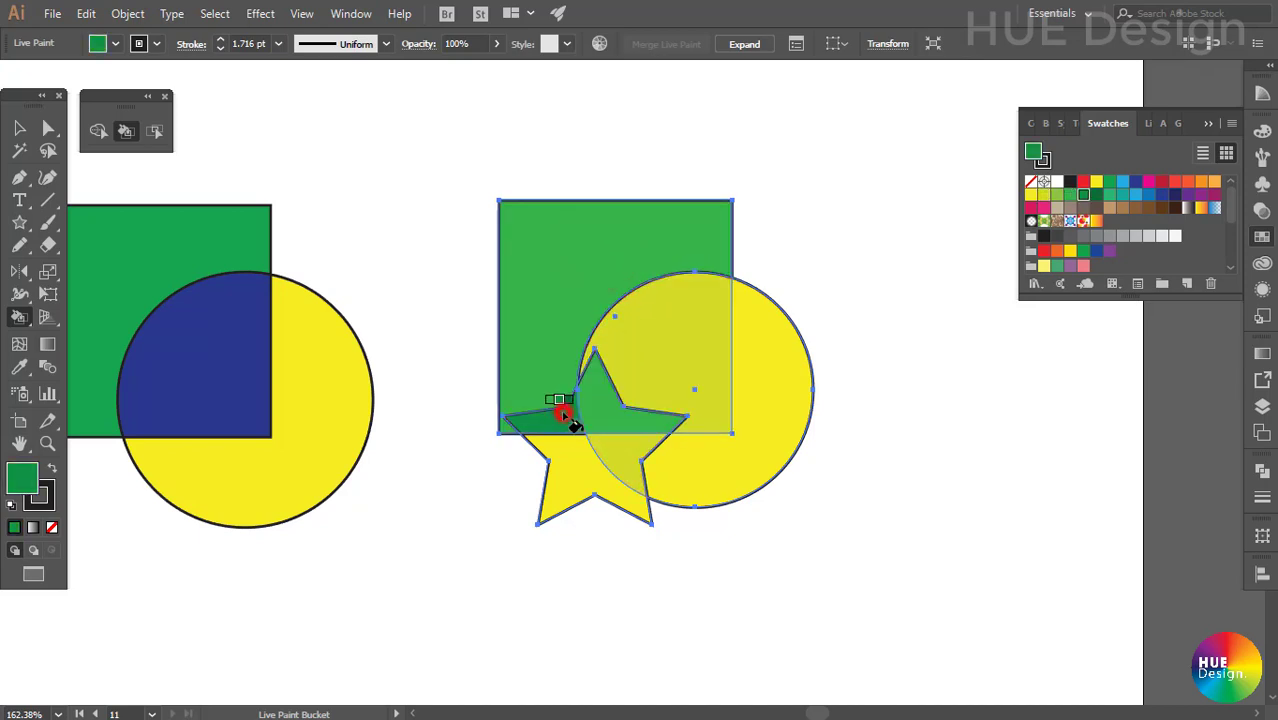
key("Right")
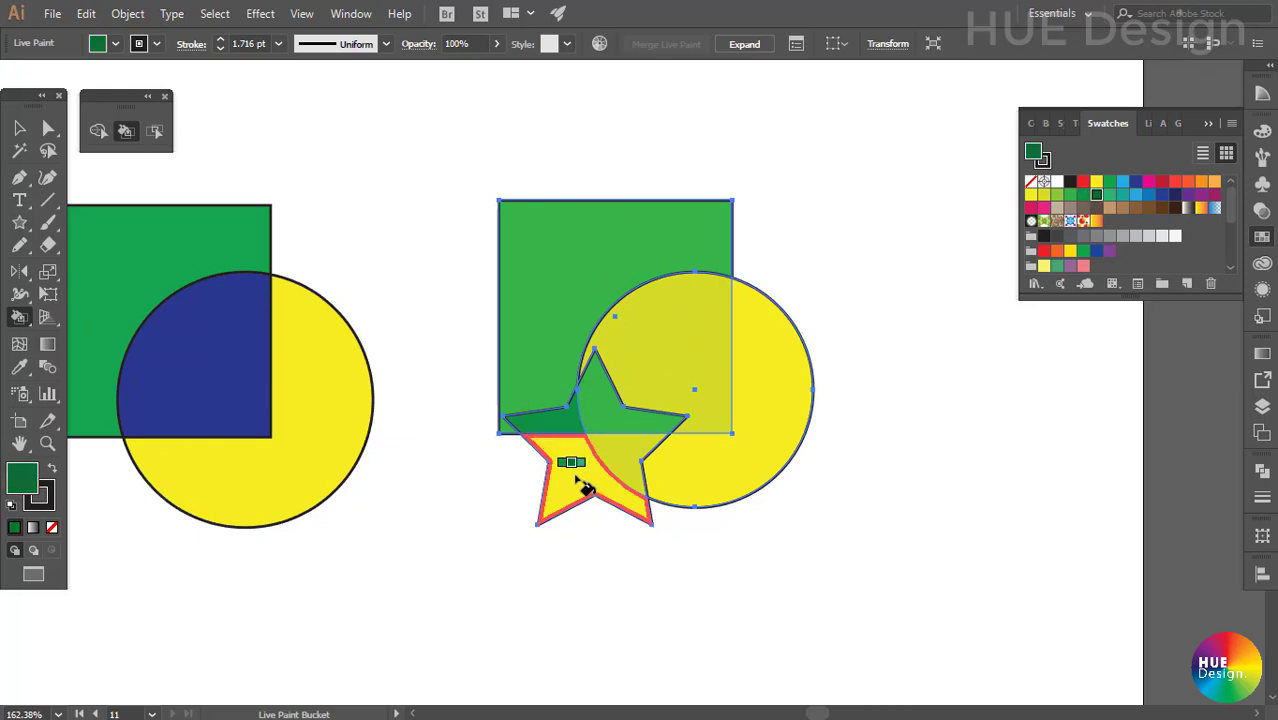
left_click(585, 487)
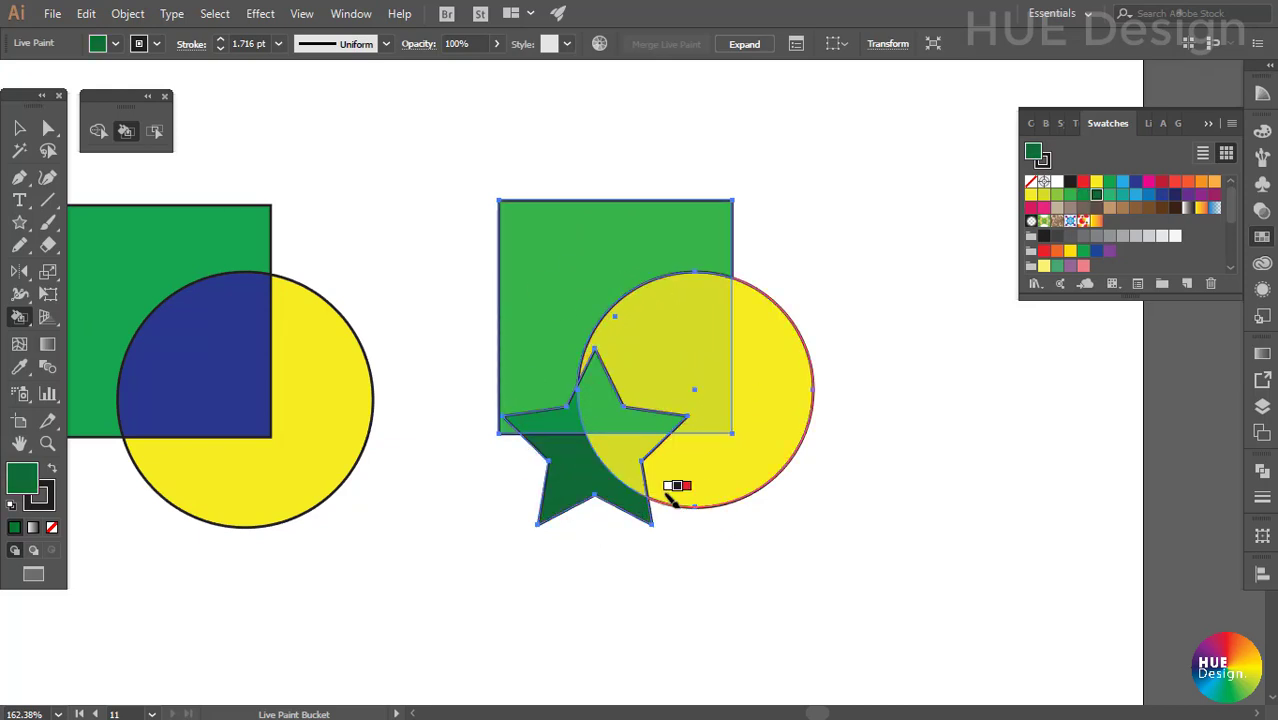
Reselect the artwork, then fill the square teal, the overlap light blue and the circle darker blue.
key("v")
left_click(878, 425)
left_click(645, 392)
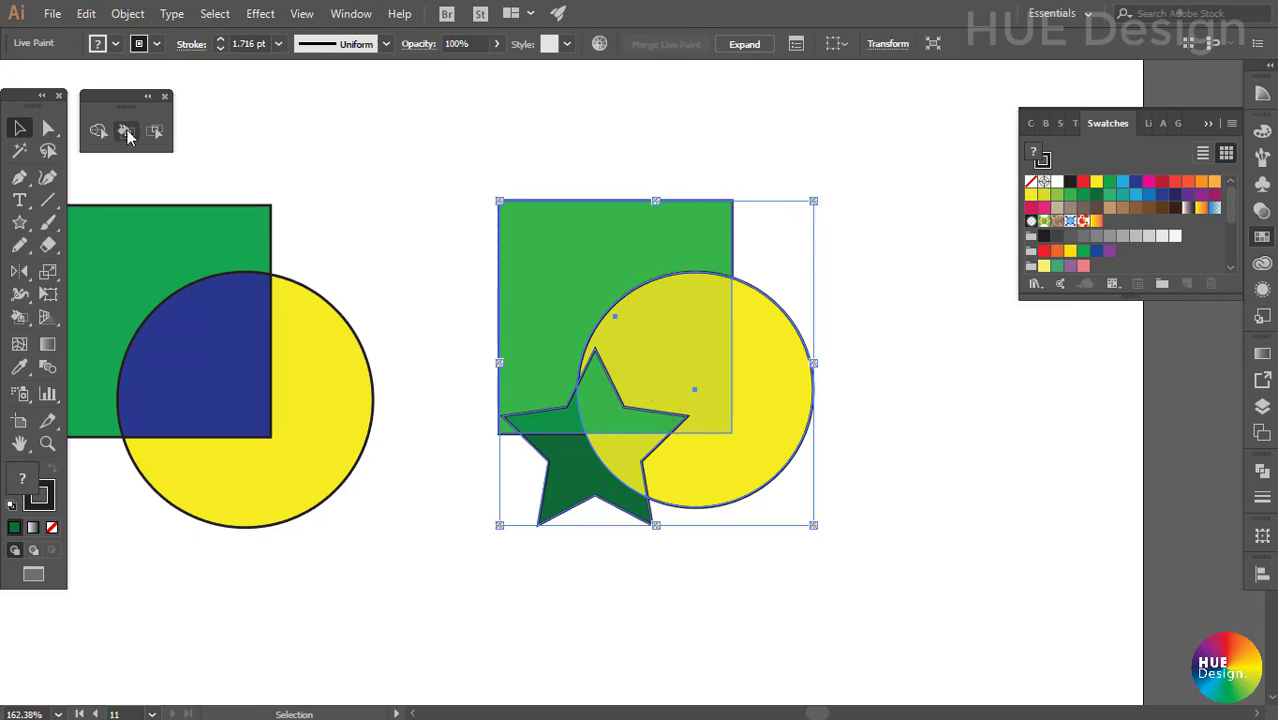
left_click(126, 132)
key("Right")
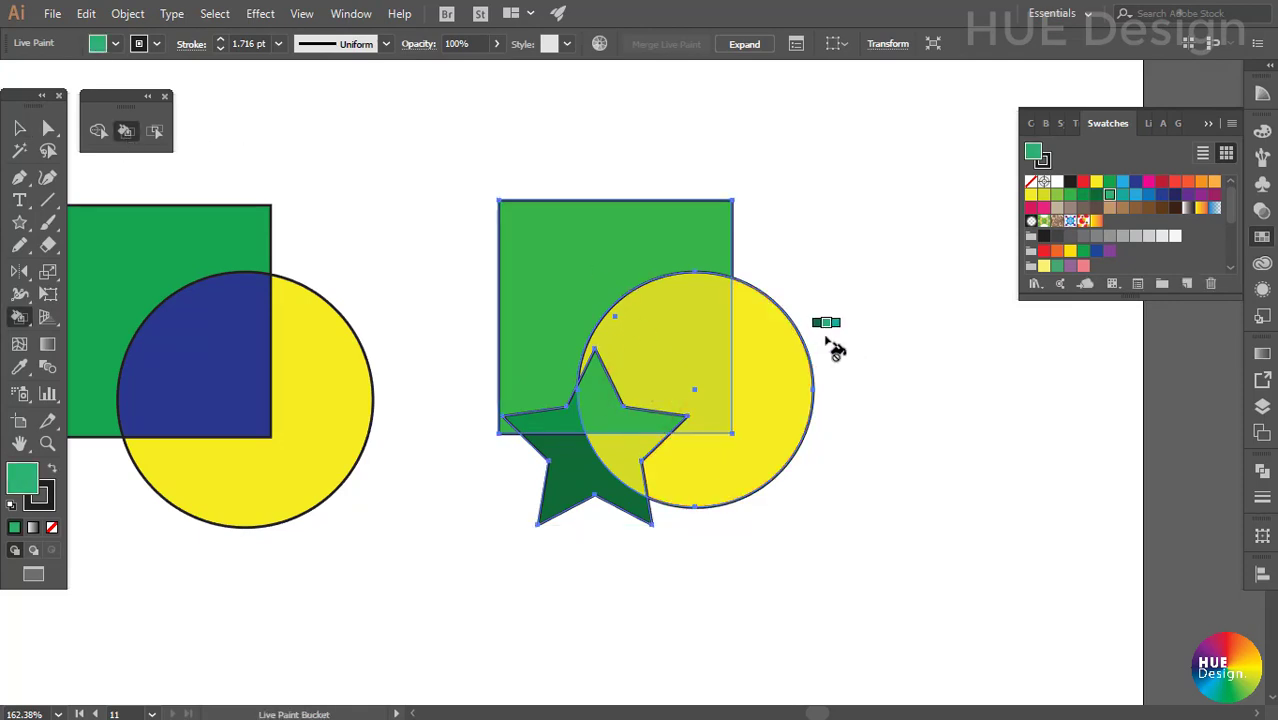
left_click(620, 262)
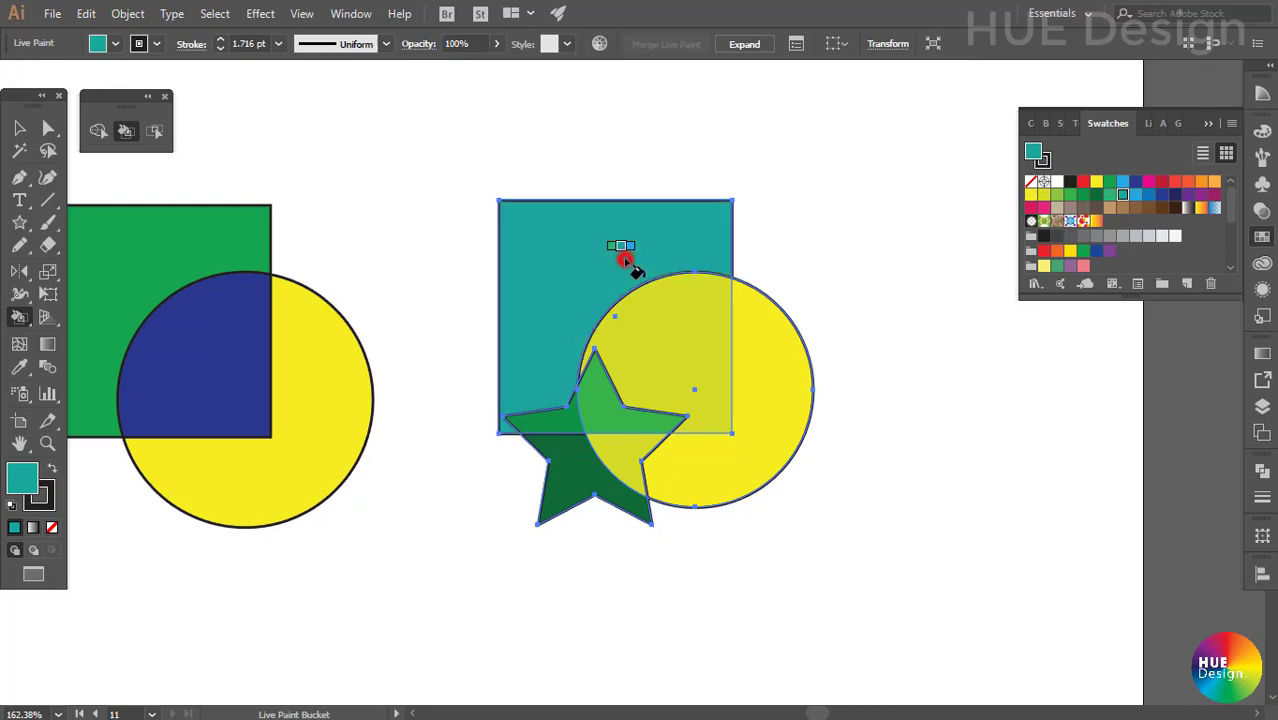
key("Right")
left_click(680, 337)
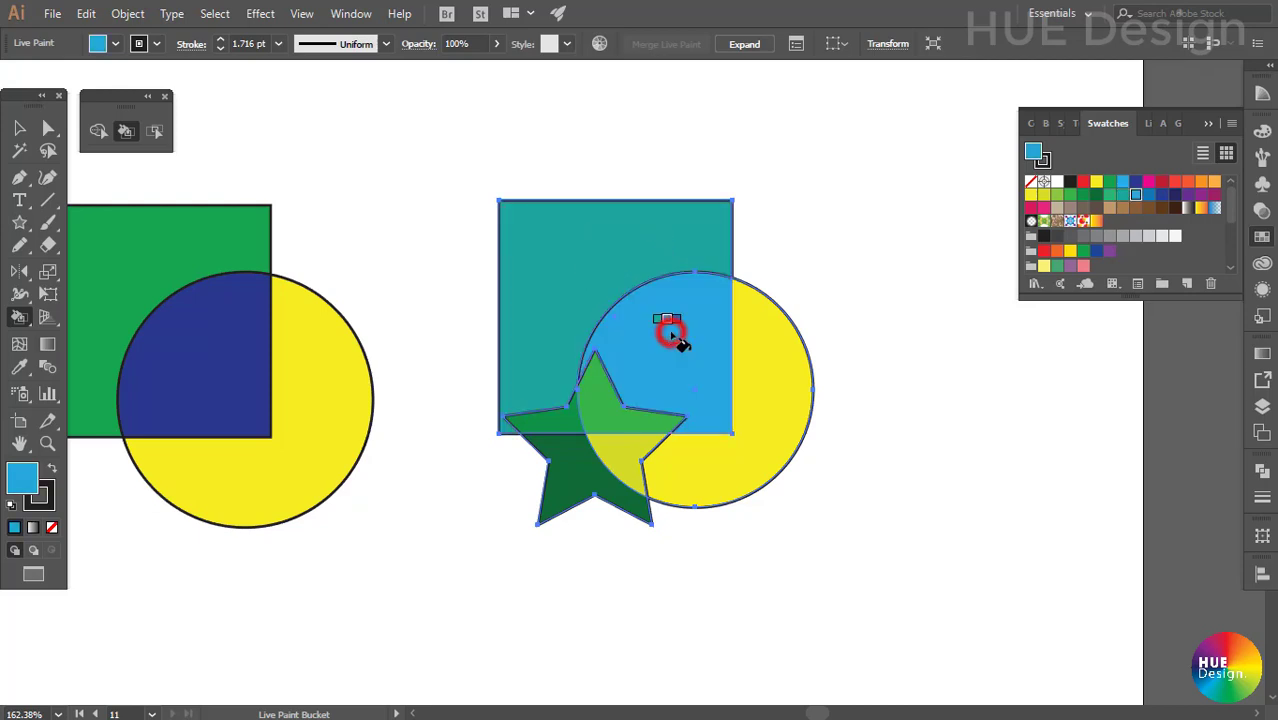
key("Right")
left_click(752, 380)
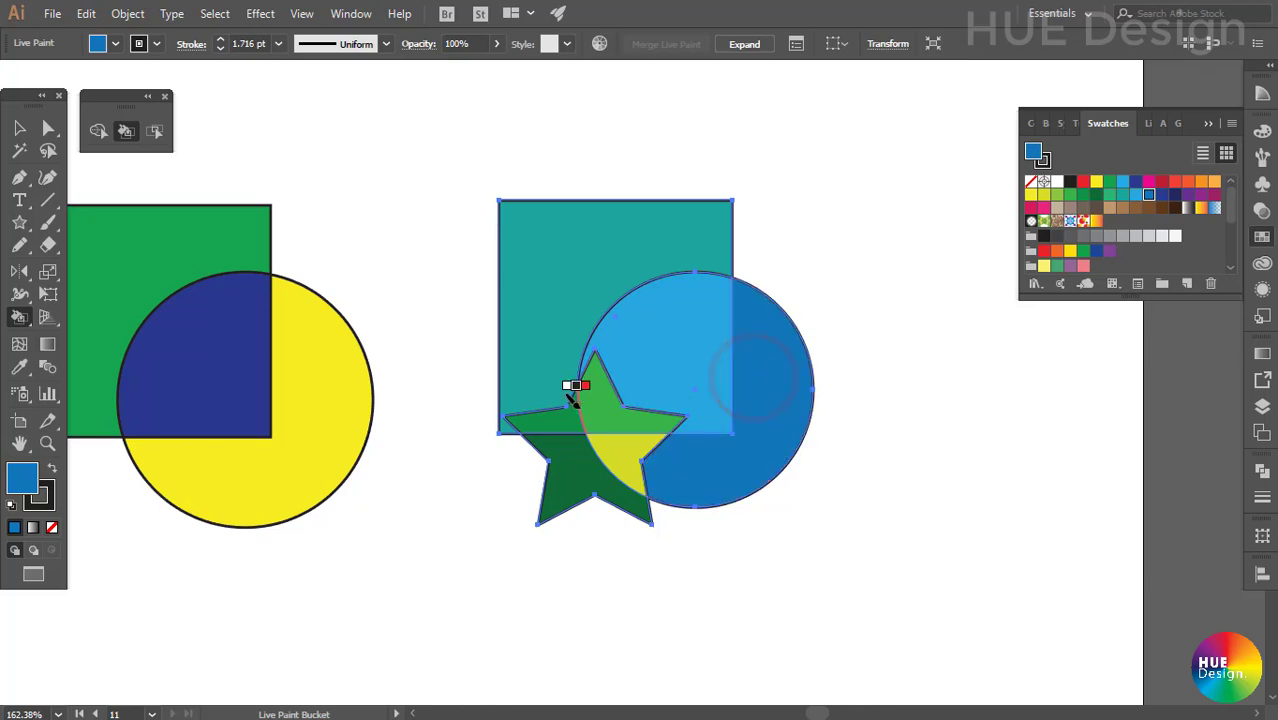
Fill the star's top and left arm navy and its remaining regions purple, then reselect the artwork.
key("Right")
left_click(604, 412)
key("Right")
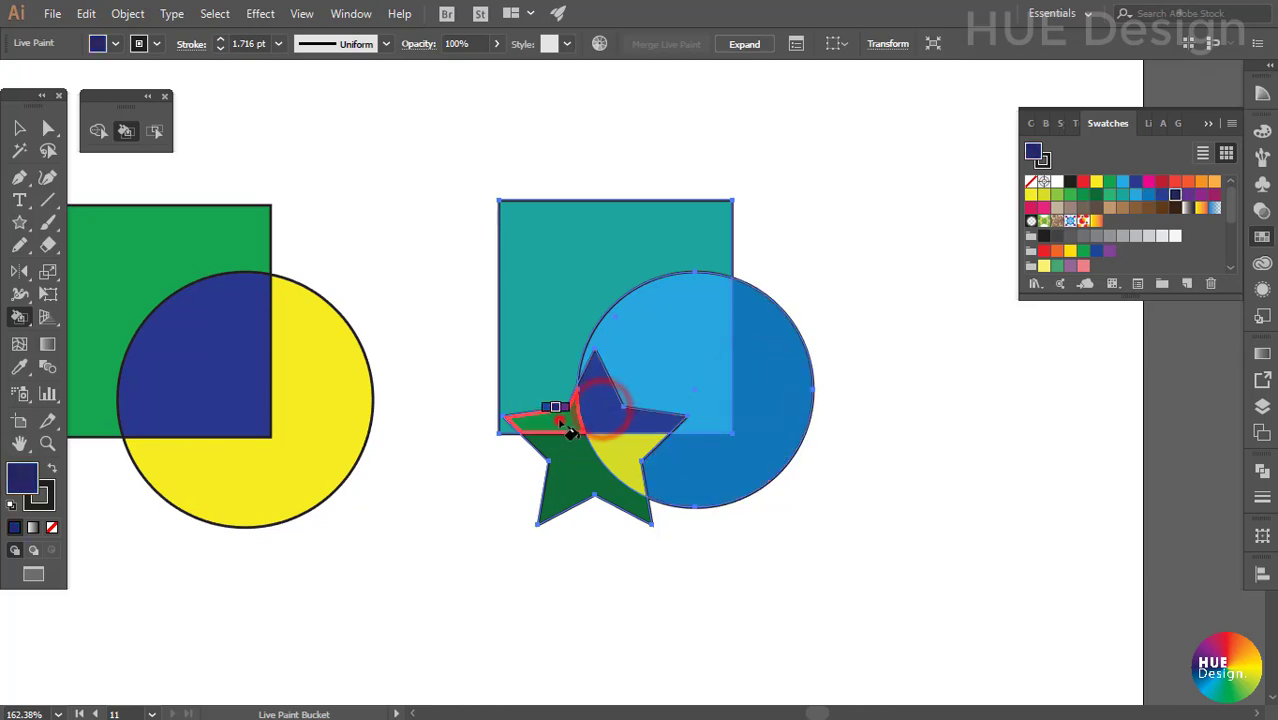
left_click(550, 402)
key("Right")
left_click(571, 458)
left_click(615, 450)
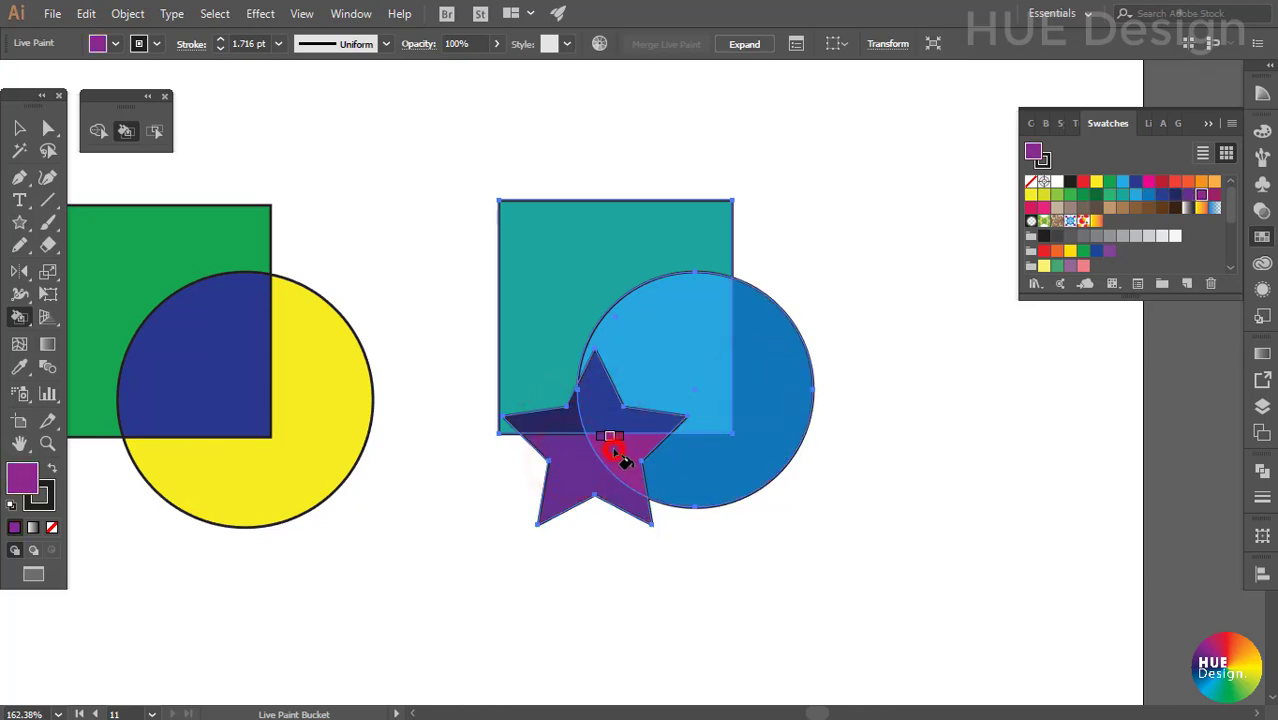
key("v")
left_click_drag(535, 391, 633, 383)
left_click(772, 355)
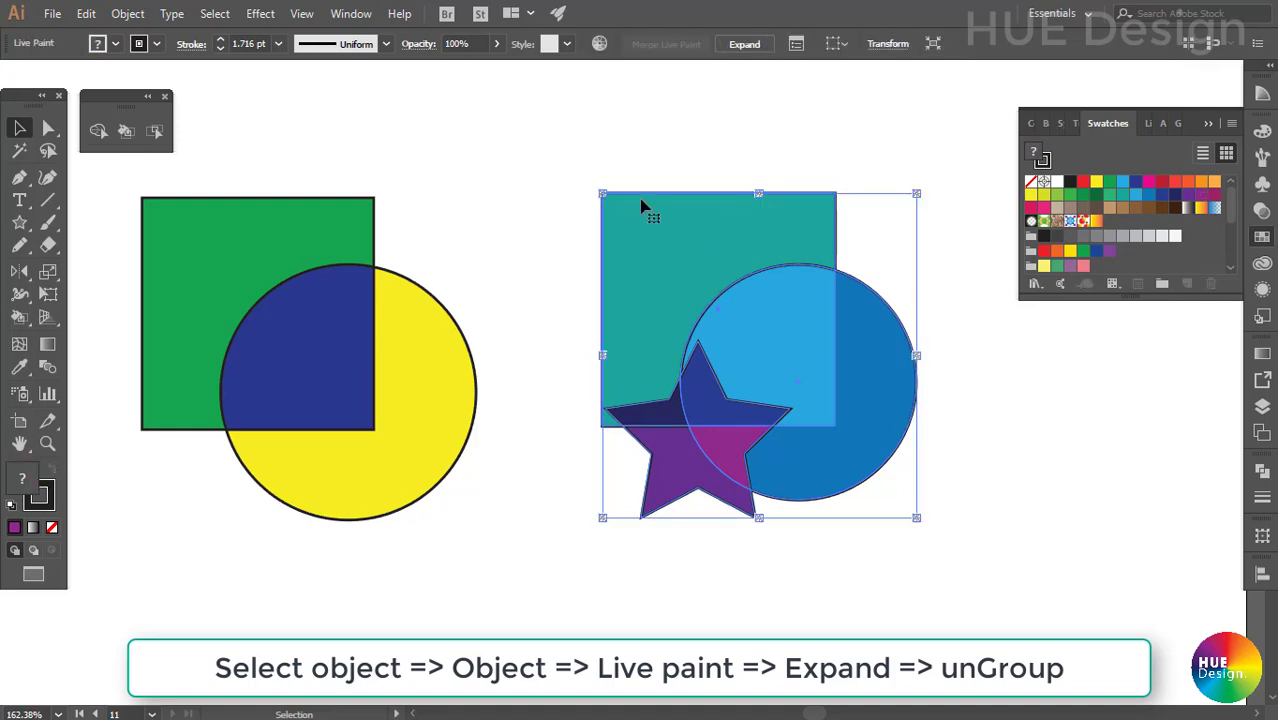
Expand the recoloured artwork with Object > Live Paint > Expand and select the resulting group.
left_click(127, 13)
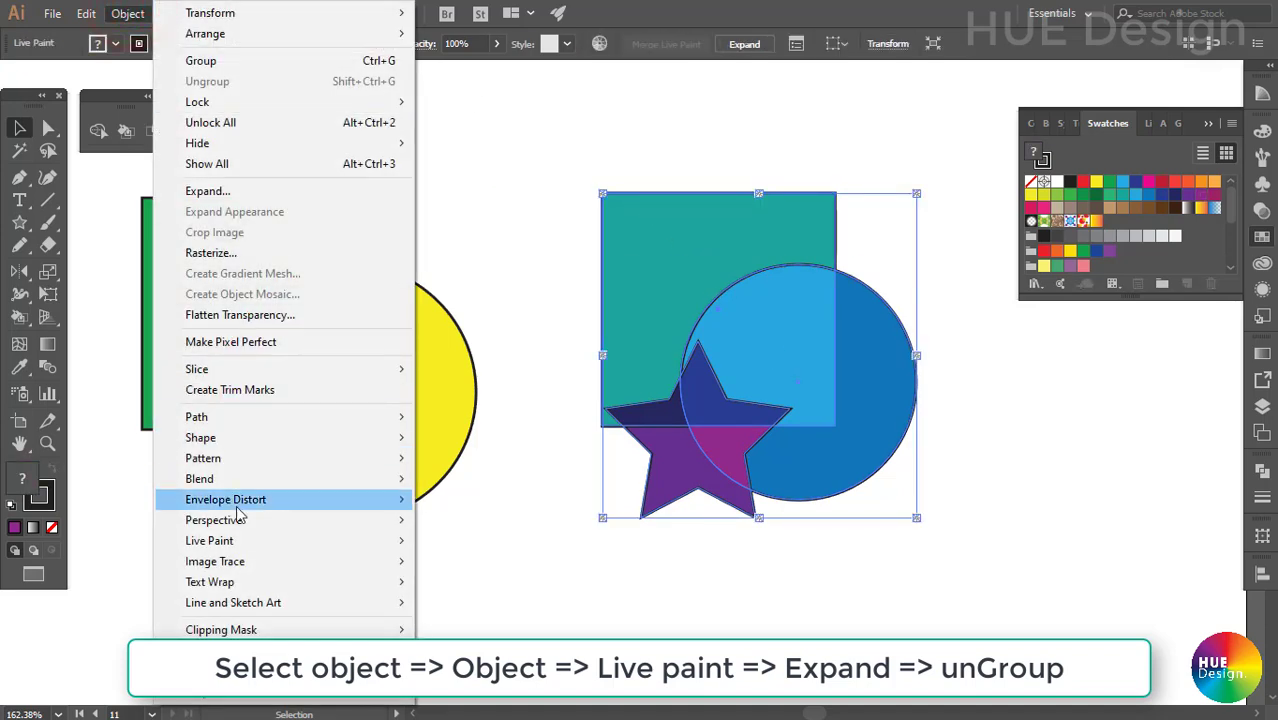
mouse_move(209, 540)
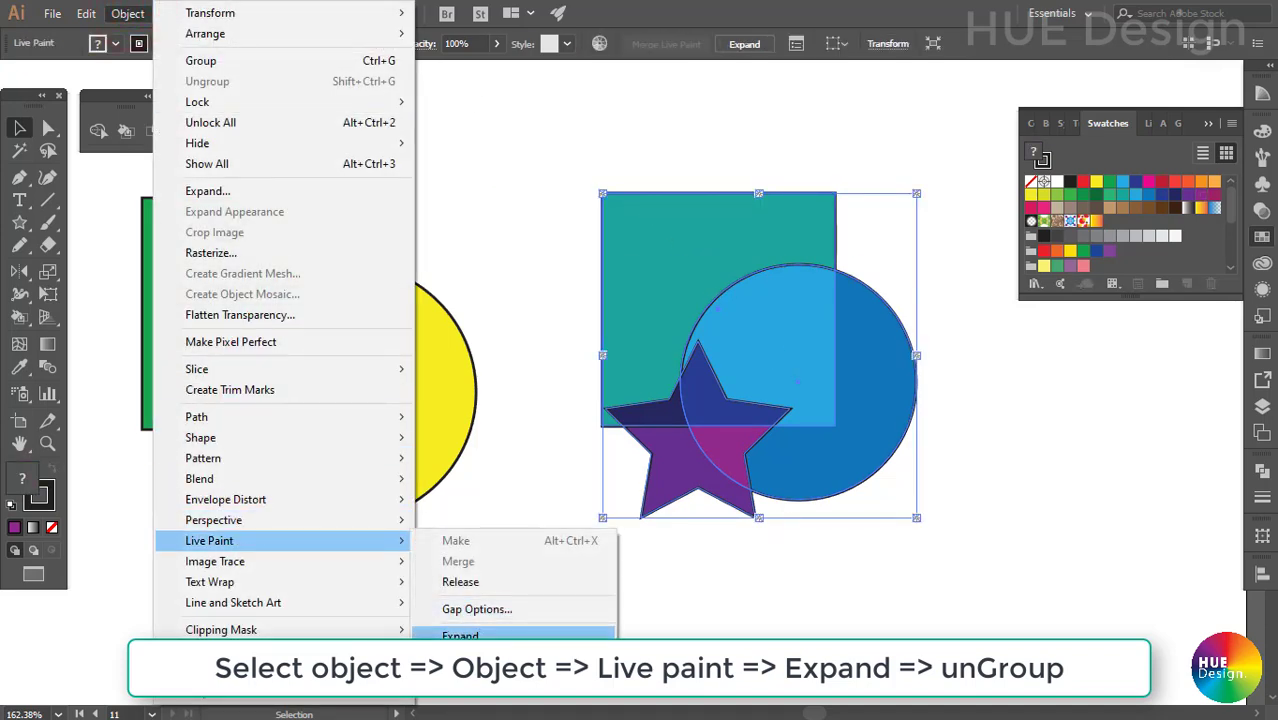
left_click(462, 632)
left_click(813, 348)
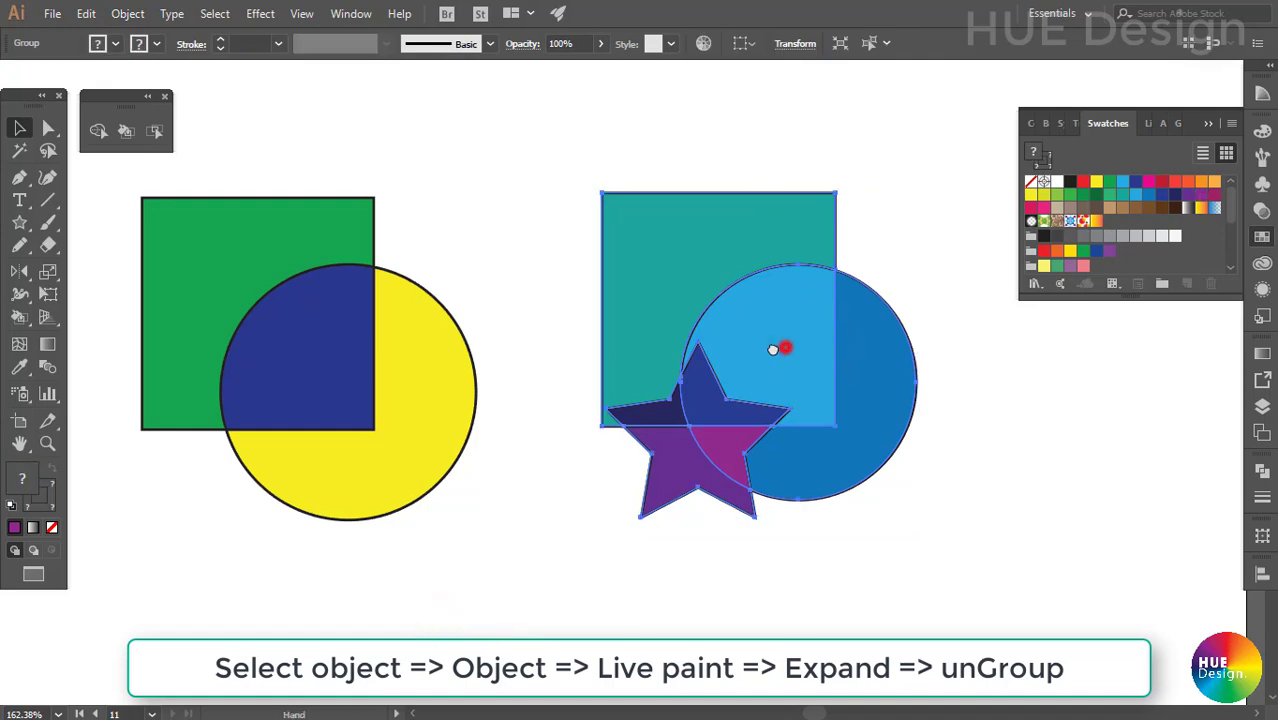
scroll(725, 346, "right", 1)
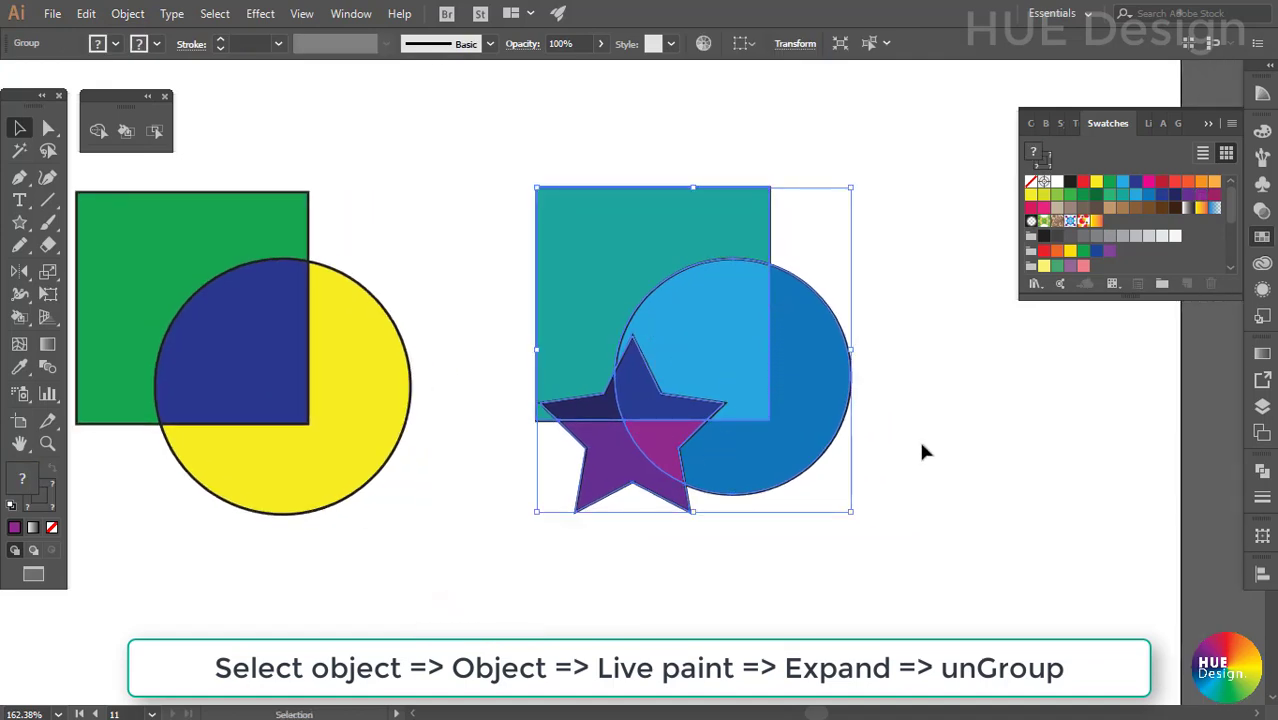
Drag the dark blue circle piece, teal square piece and outline shapes apart to show they're separate.
left_click(941, 377)
left_click(816, 345)
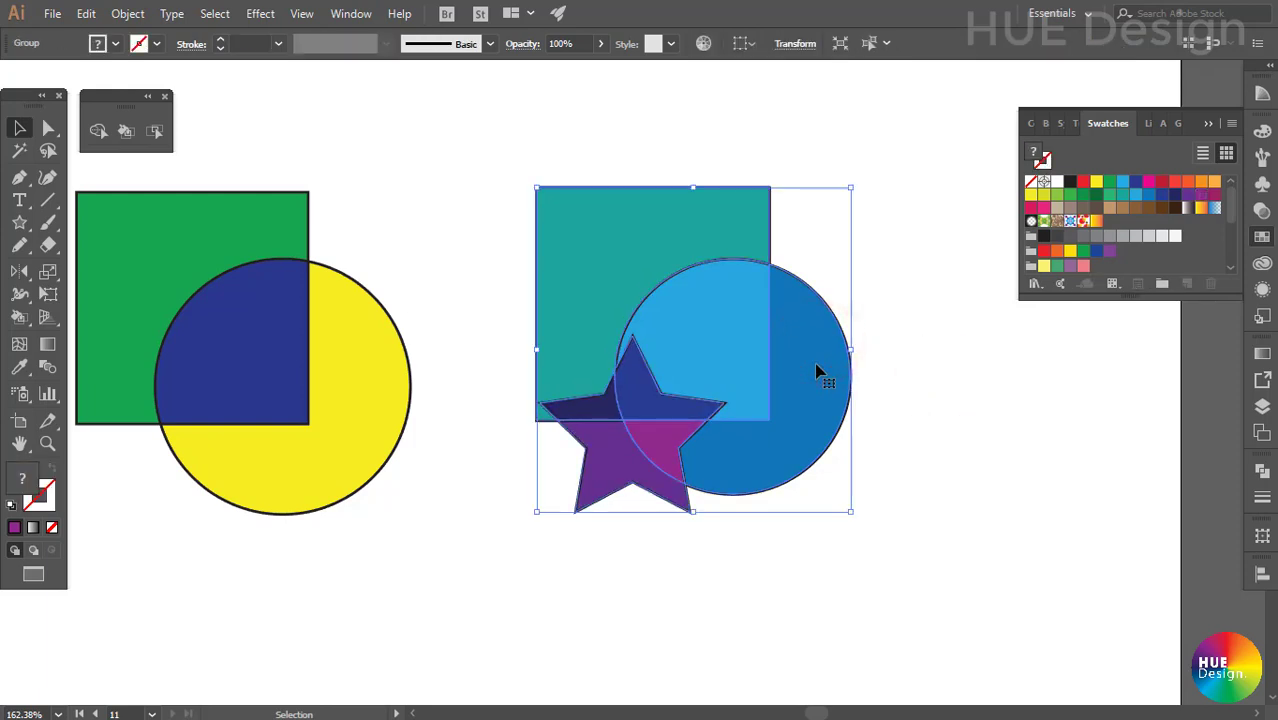
left_click(923, 366)
left_click(825, 357, "ctrl")
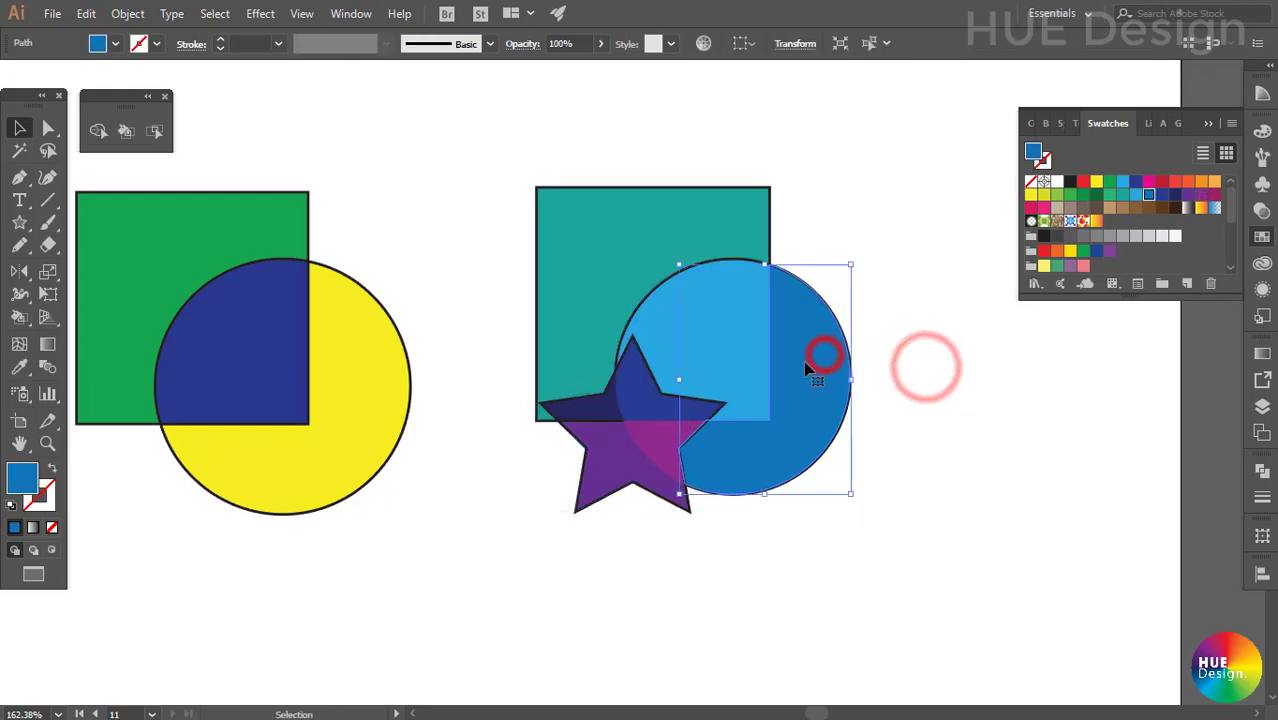
left_click_drag(808, 370, 930, 425)
left_click_drag(670, 219, 571, 137)
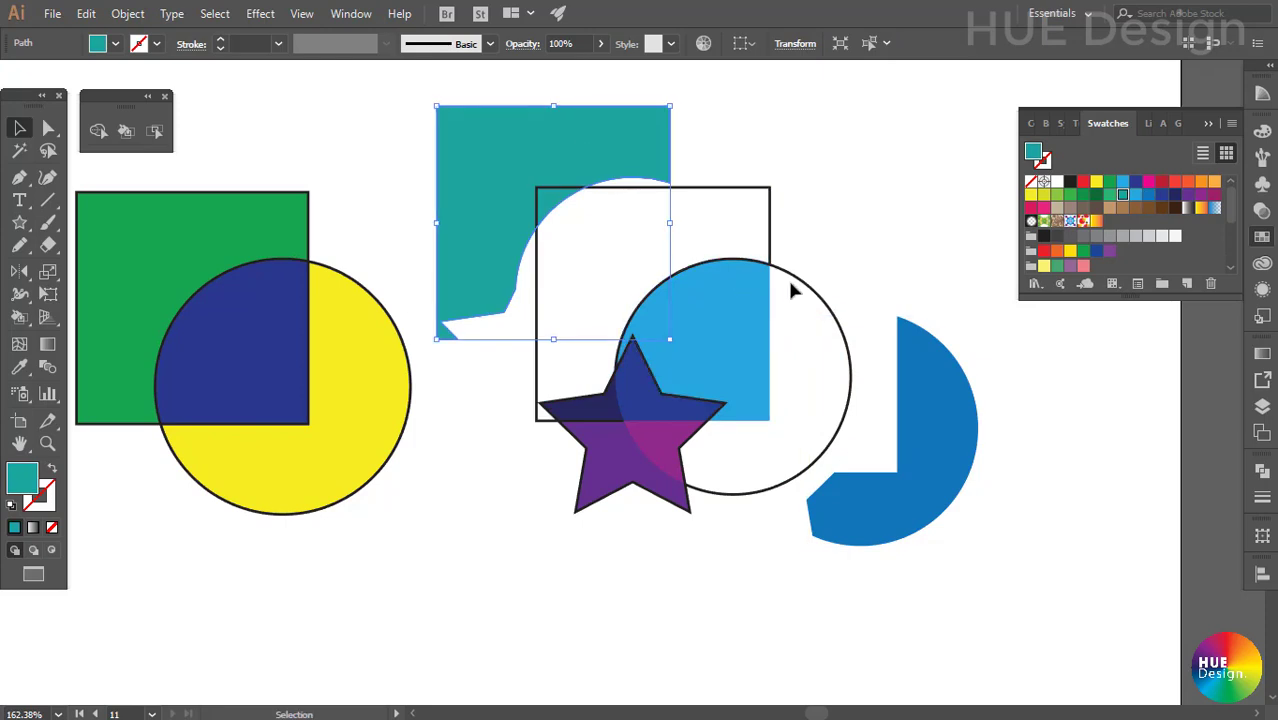
mouse_move(771, 238)
left_mouse_down()
mouse_move(905, 150)
mouse_move(898, 174)
mouse_move(944, 131)
mouse_move(497, 461)
left_mouse_up()
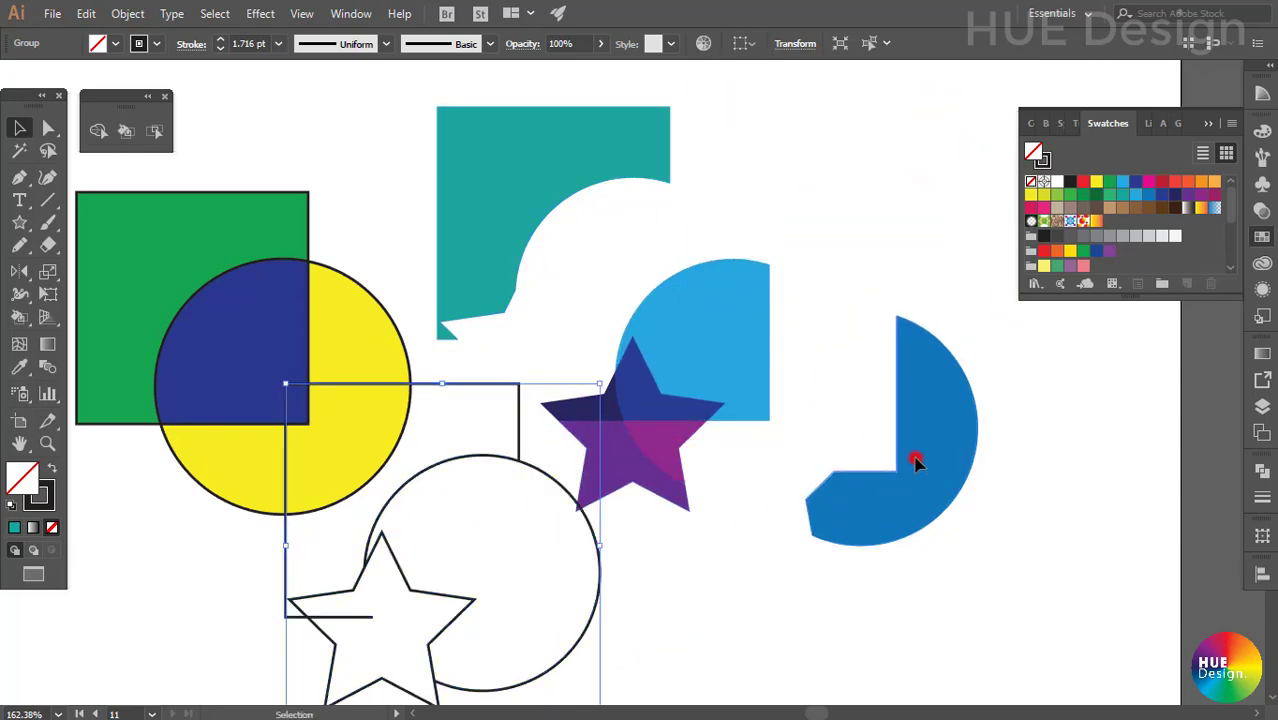
mouse_move(930, 466)
left_mouse_down()
mouse_move(810, 418)
mouse_move(825, 430)
left_mouse_up()
left_click(882, 448)
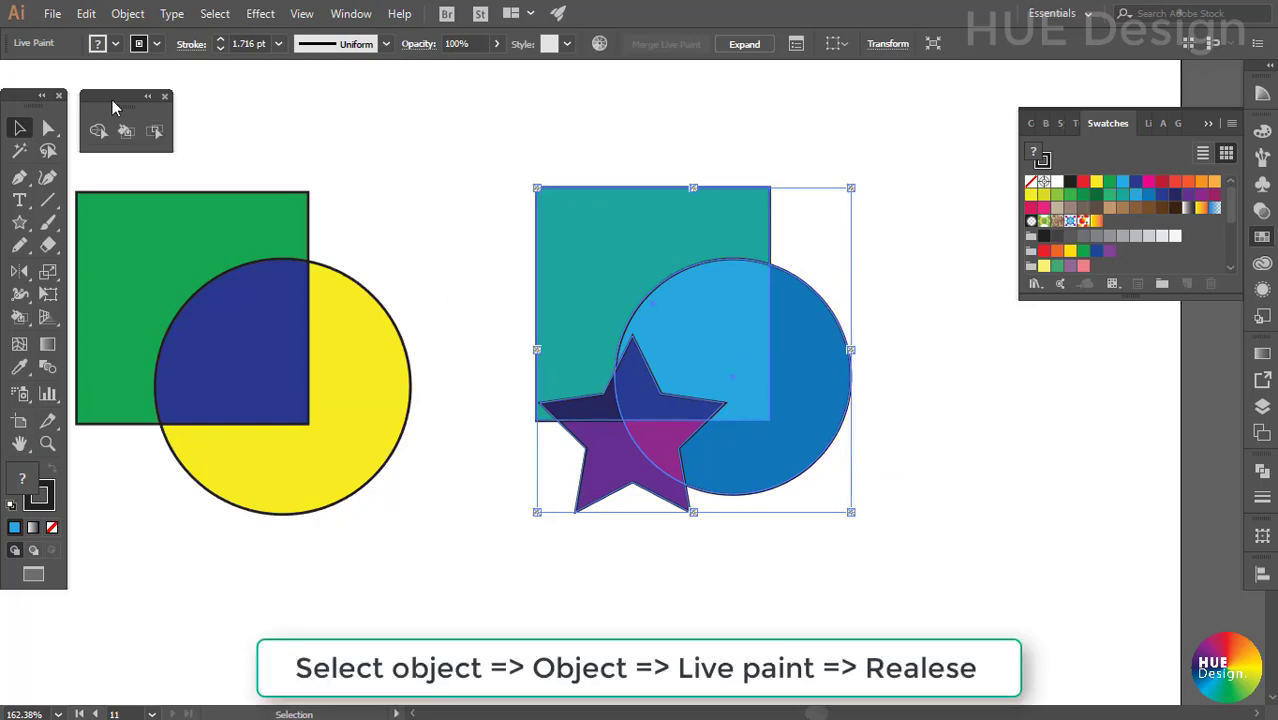
Release the Live Paint artwork into plain outlines and move the circle left to overlap the square.
left_click(127, 16)
mouse_move(209, 540)
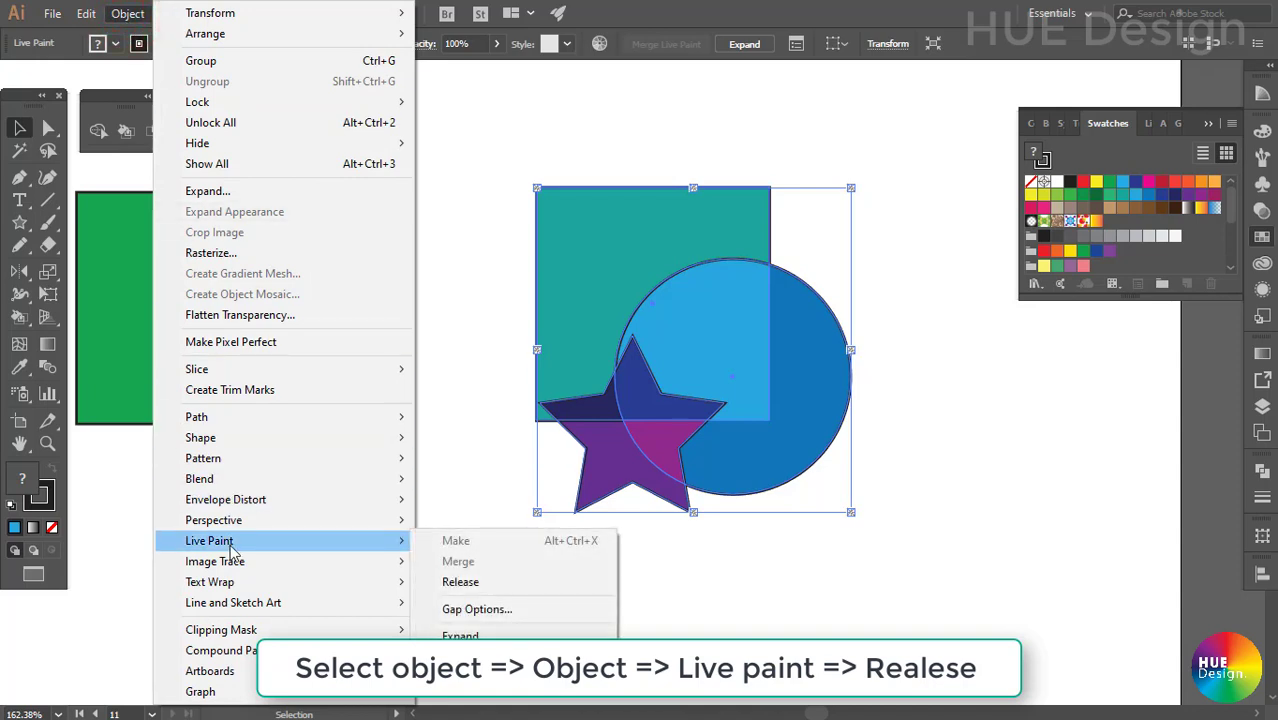
left_click(470, 584)
left_click(980, 408)
left_click_drag(972, 408, 792, 437)
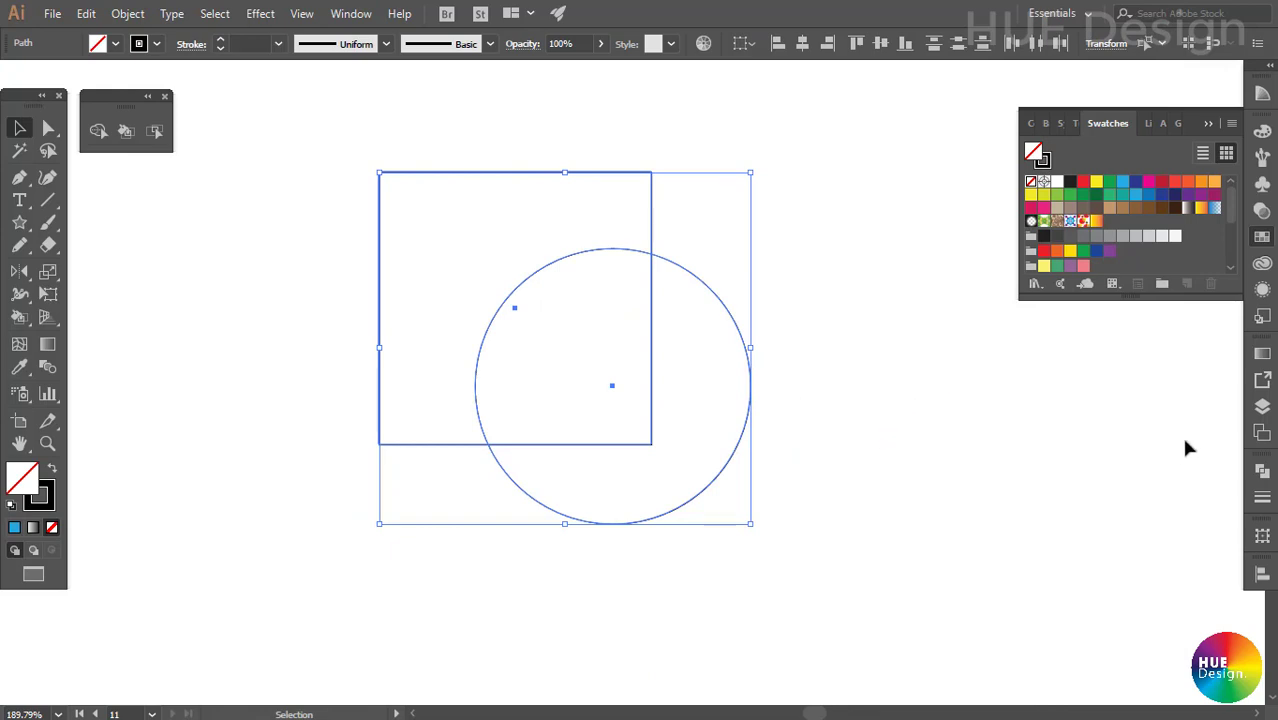
Set the square and circle outlines to a 10 pt stroke weight.
left_click(1262, 499)
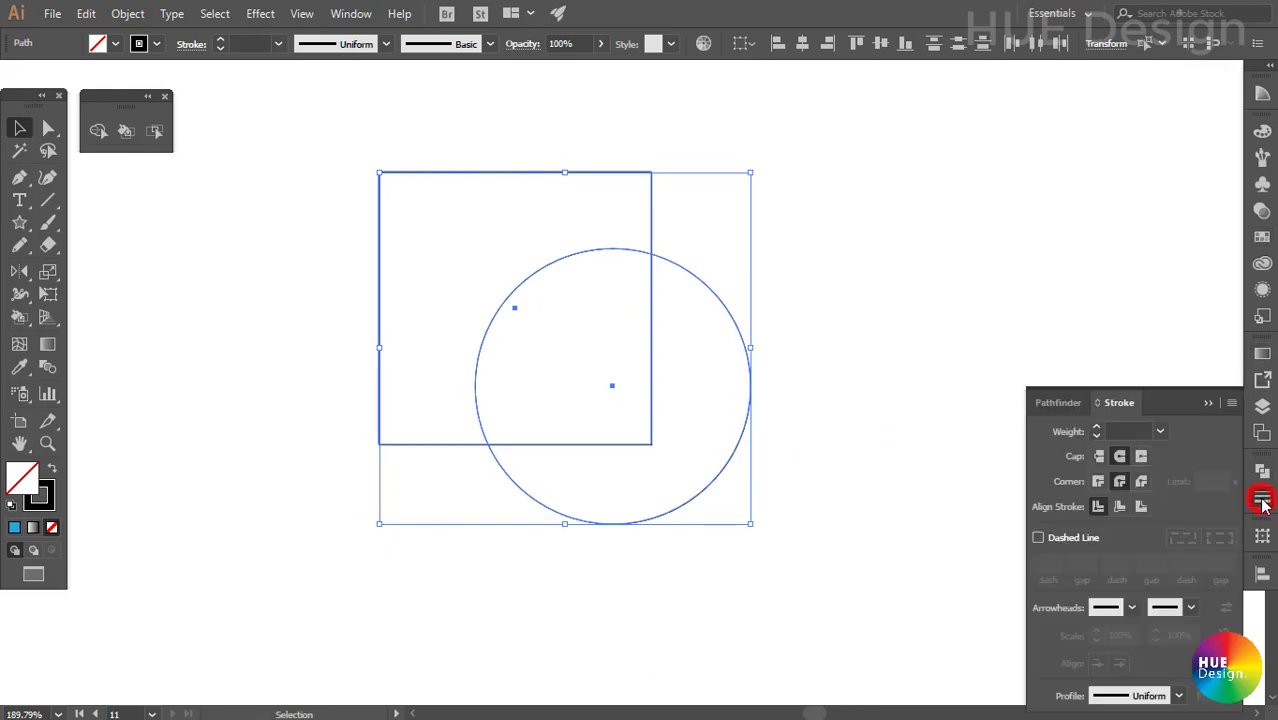
left_click(1161, 432)
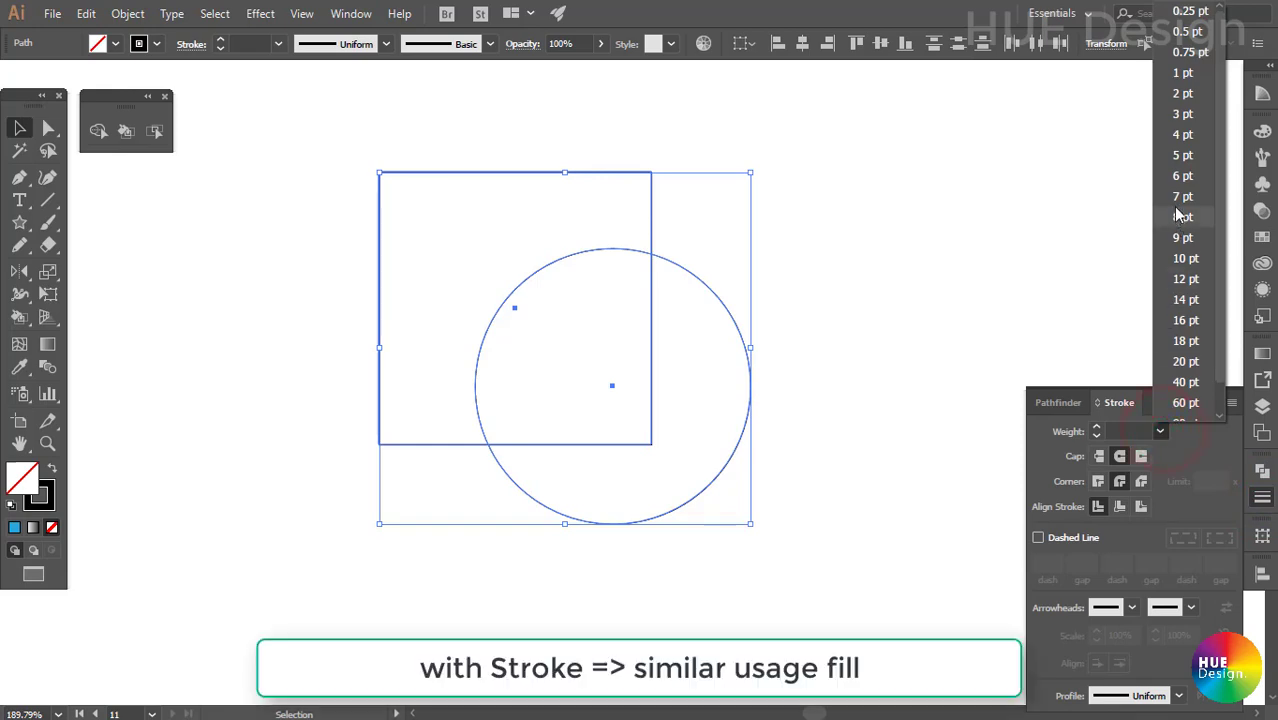
left_click(1184, 258)
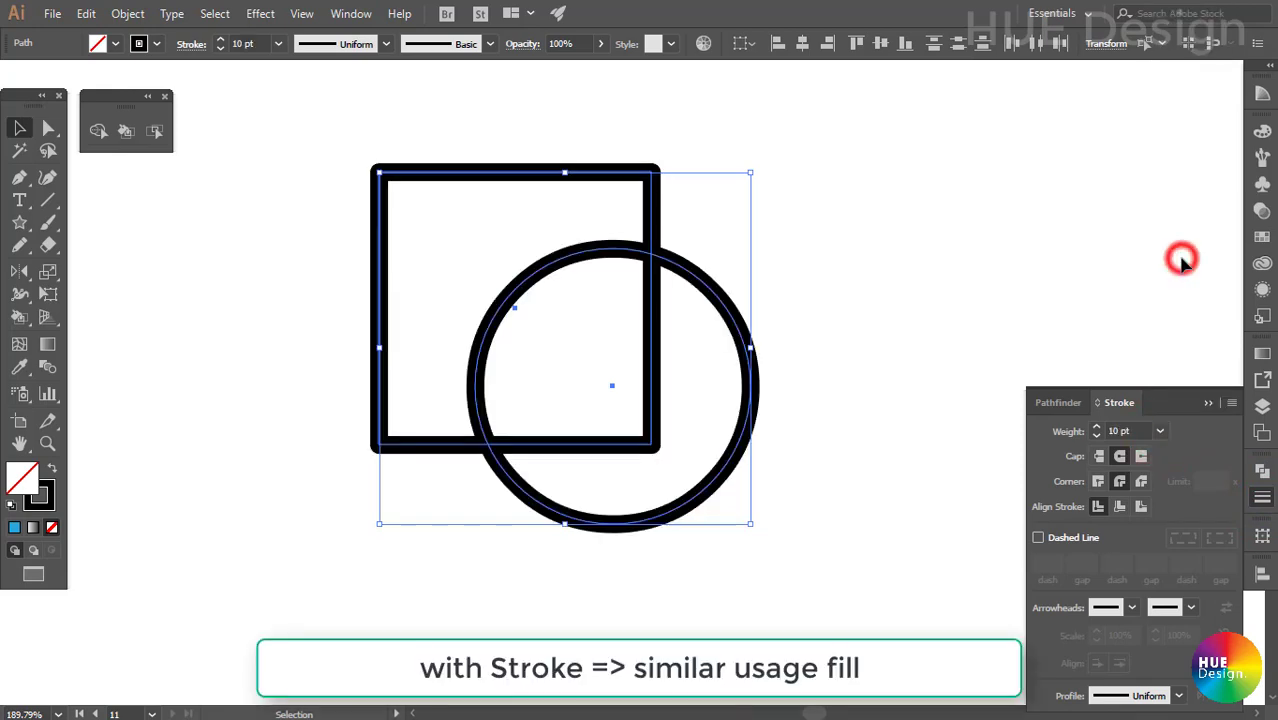
left_click(1209, 404)
key("k")
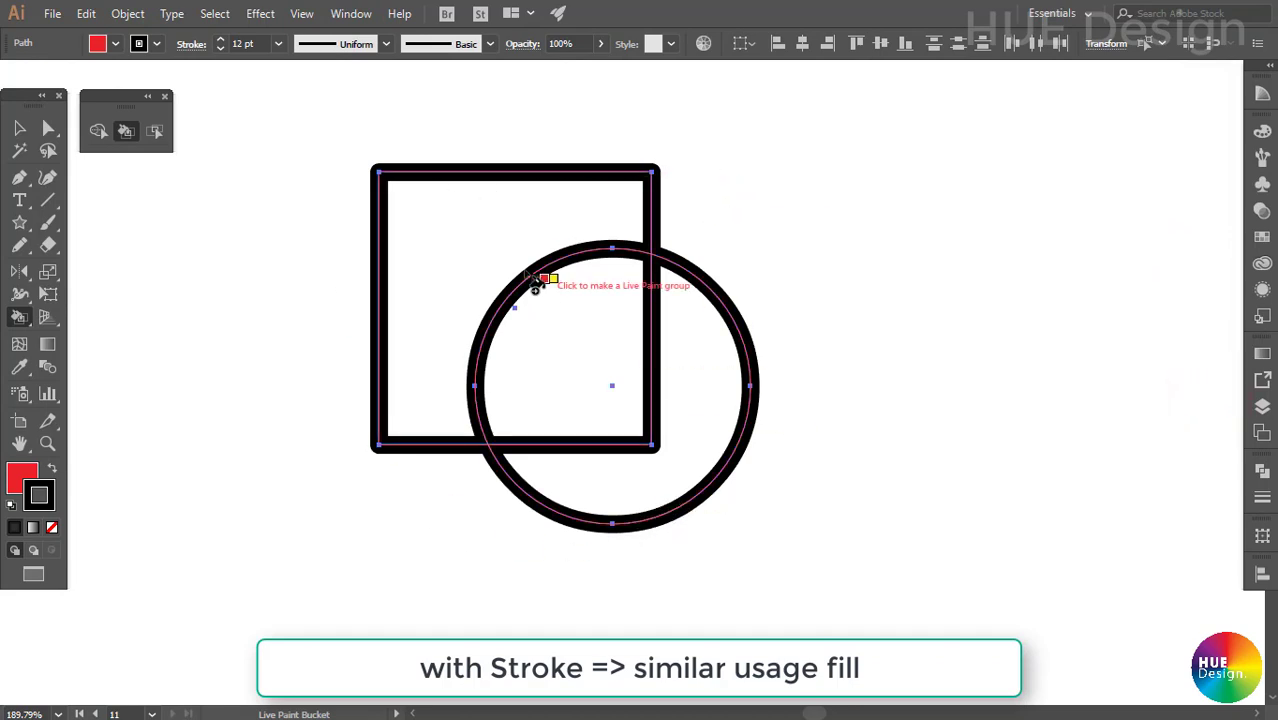
In Live Paint Bucket Options, keep Paint Strokes enabled alongside Paint Fills and confirm.
double_click(125, 133)
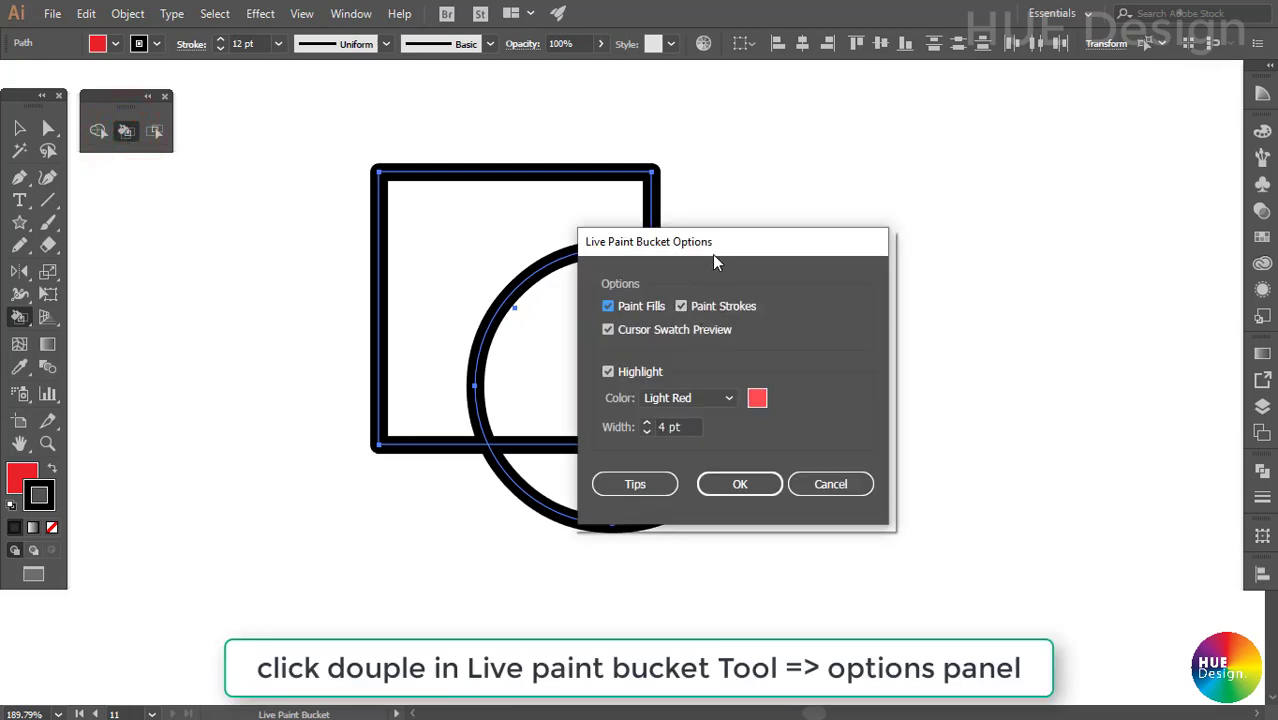
left_click_drag(714, 262, 937, 182)
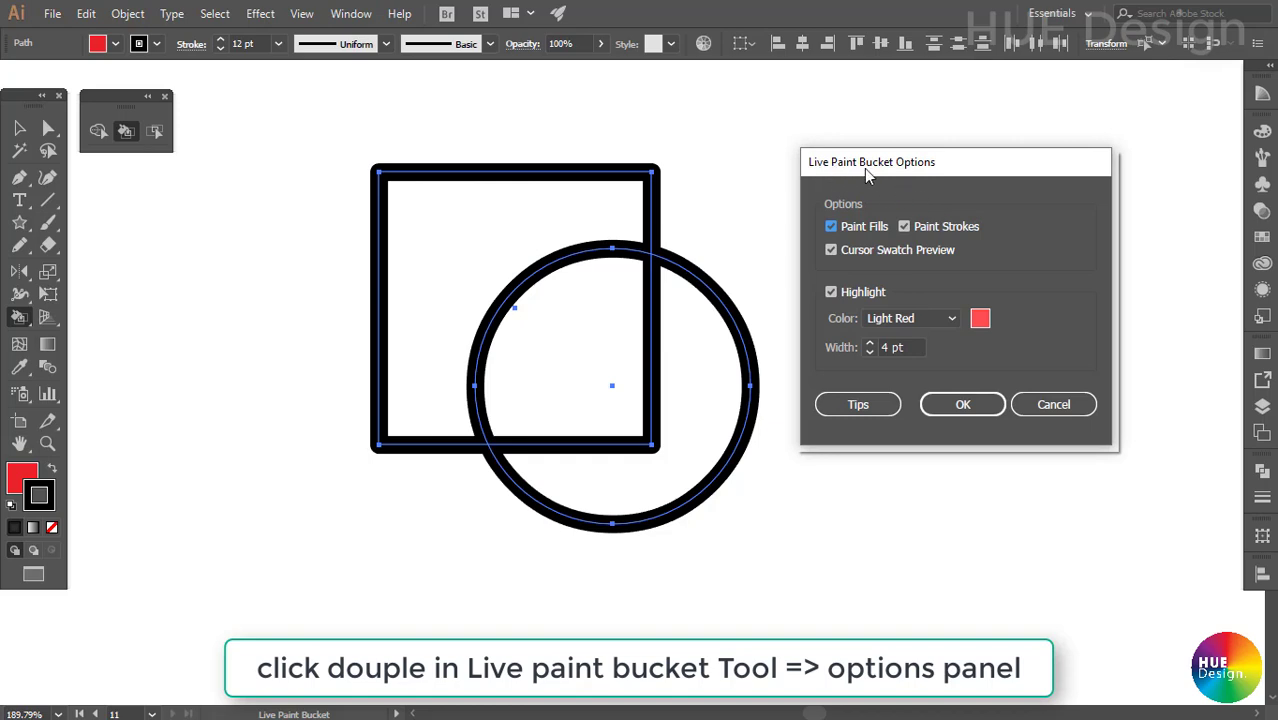
left_click(905, 228)
left_click(905, 228)
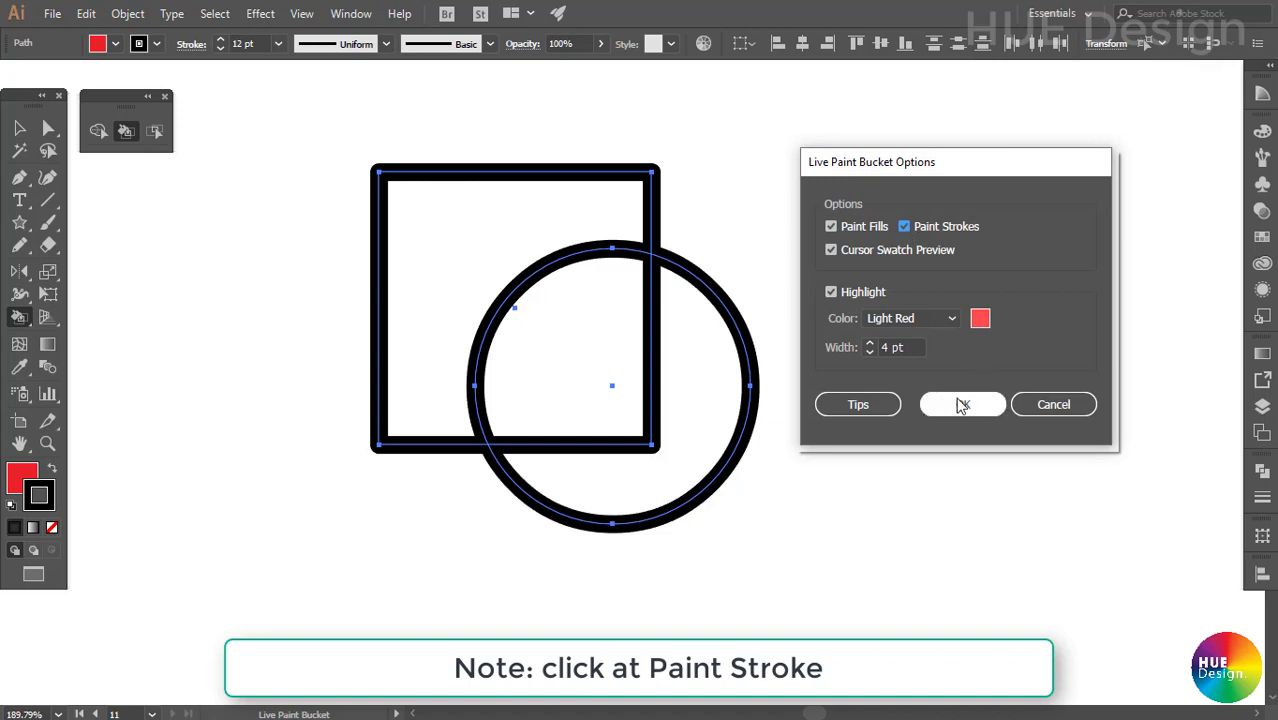
left_click(956, 411)
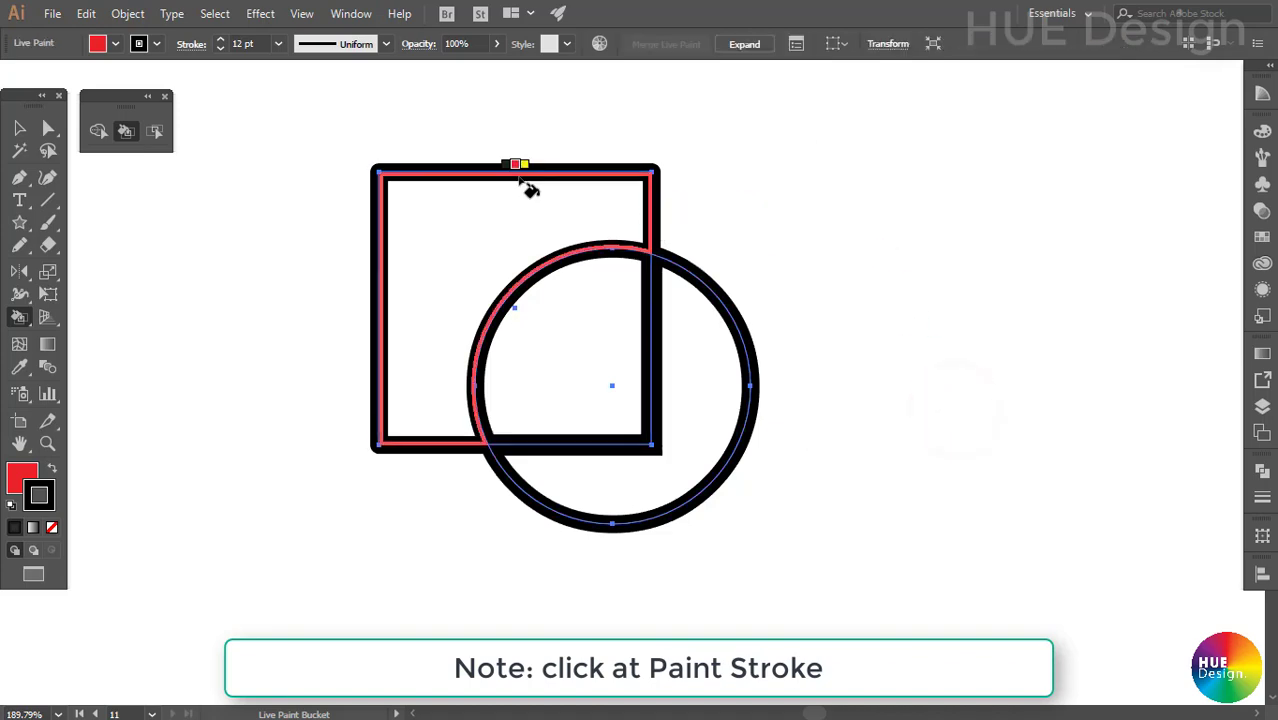
Make the square and circle a Live Paint group and paint the square's outline red.
left_click(527, 170)
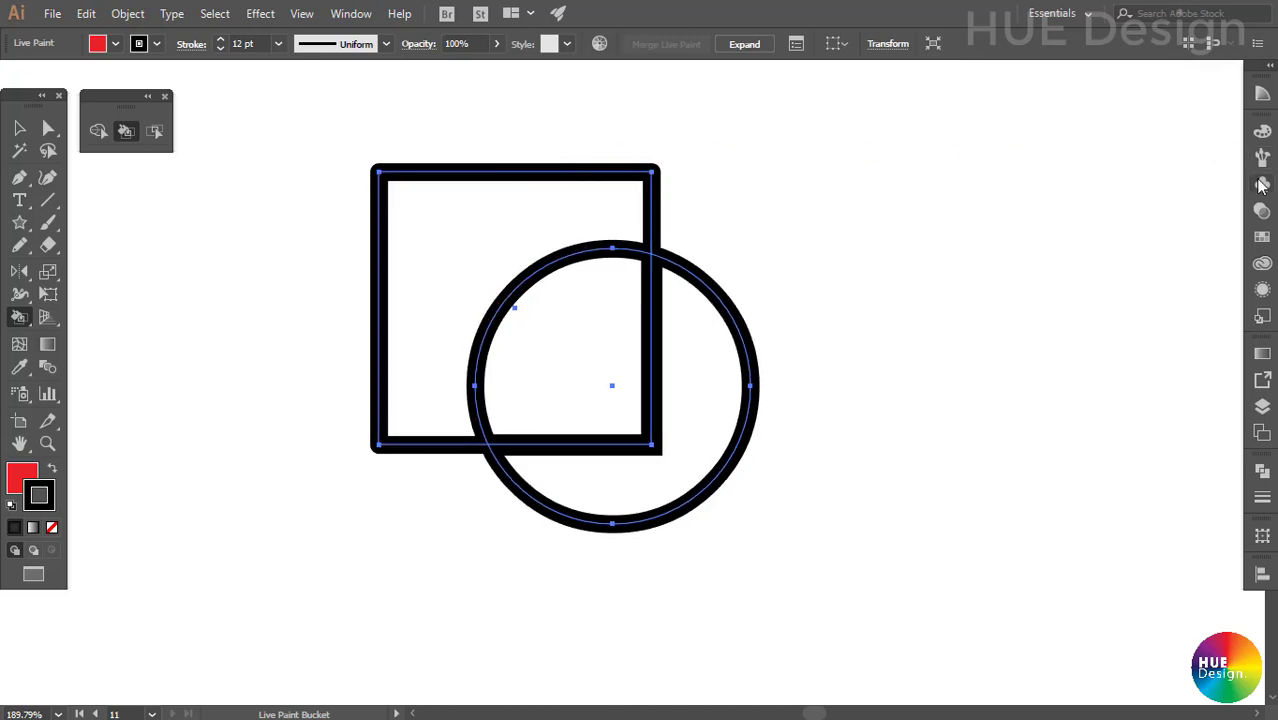
left_click(1262, 237)
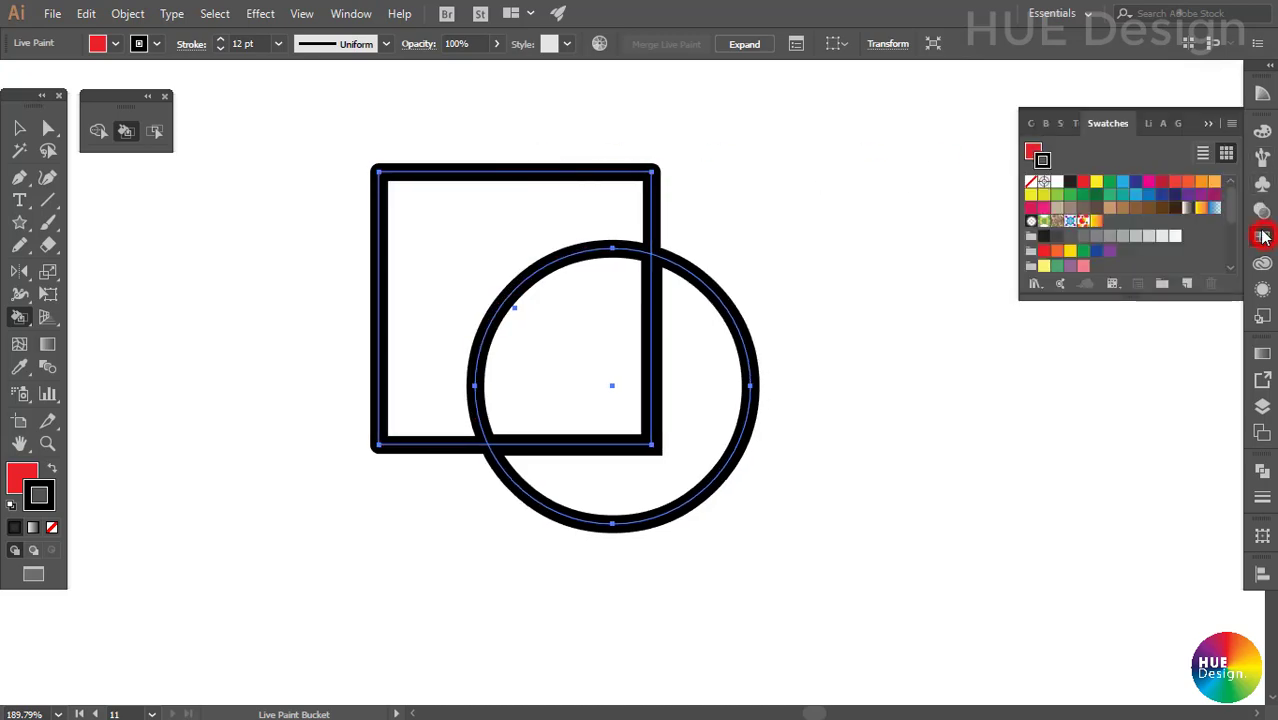
key("x")
left_click(1161, 181)
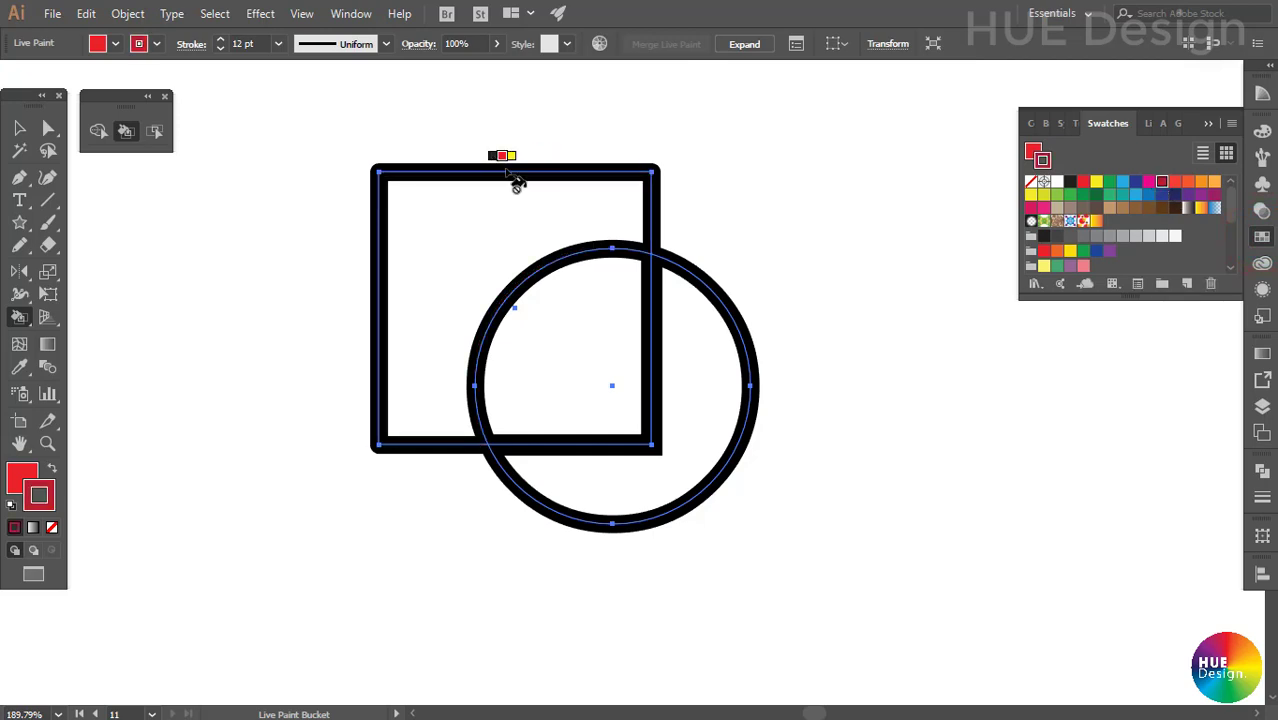
left_click(496, 166)
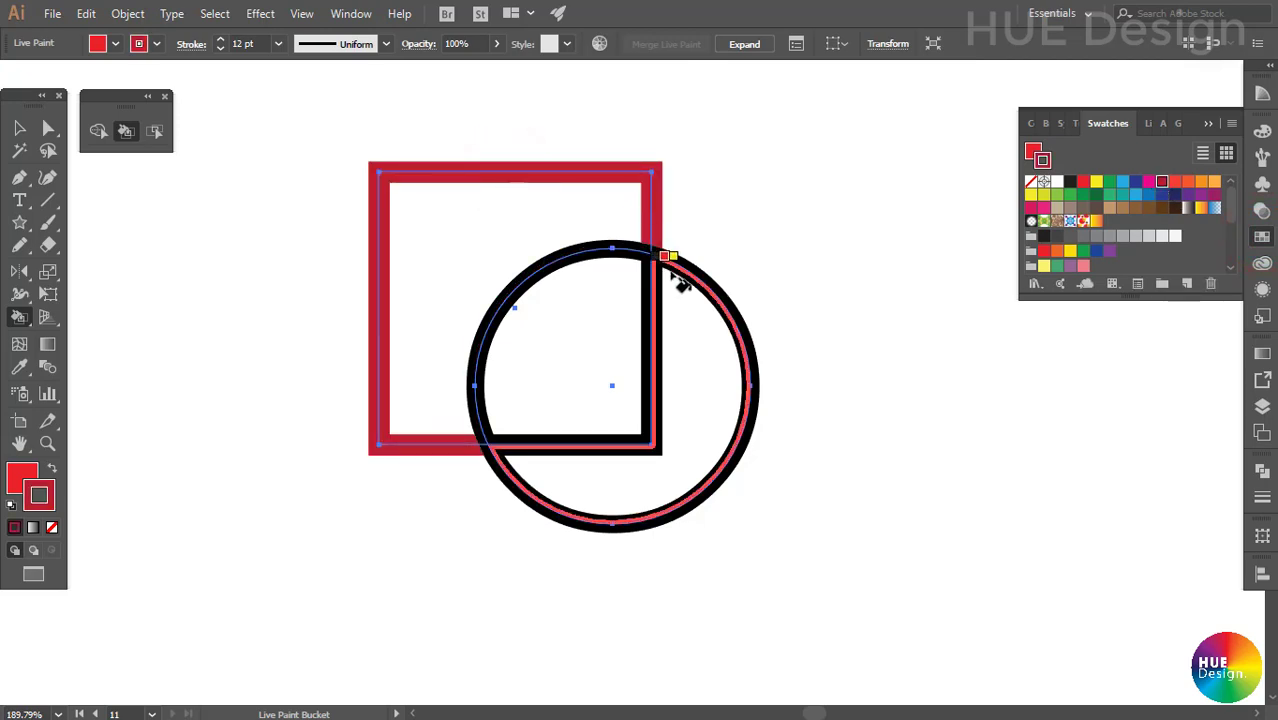
Paint the circle's outer arc orange, its arc inside the square yellow, and the inner corner green.
key("Right")
key("Right")
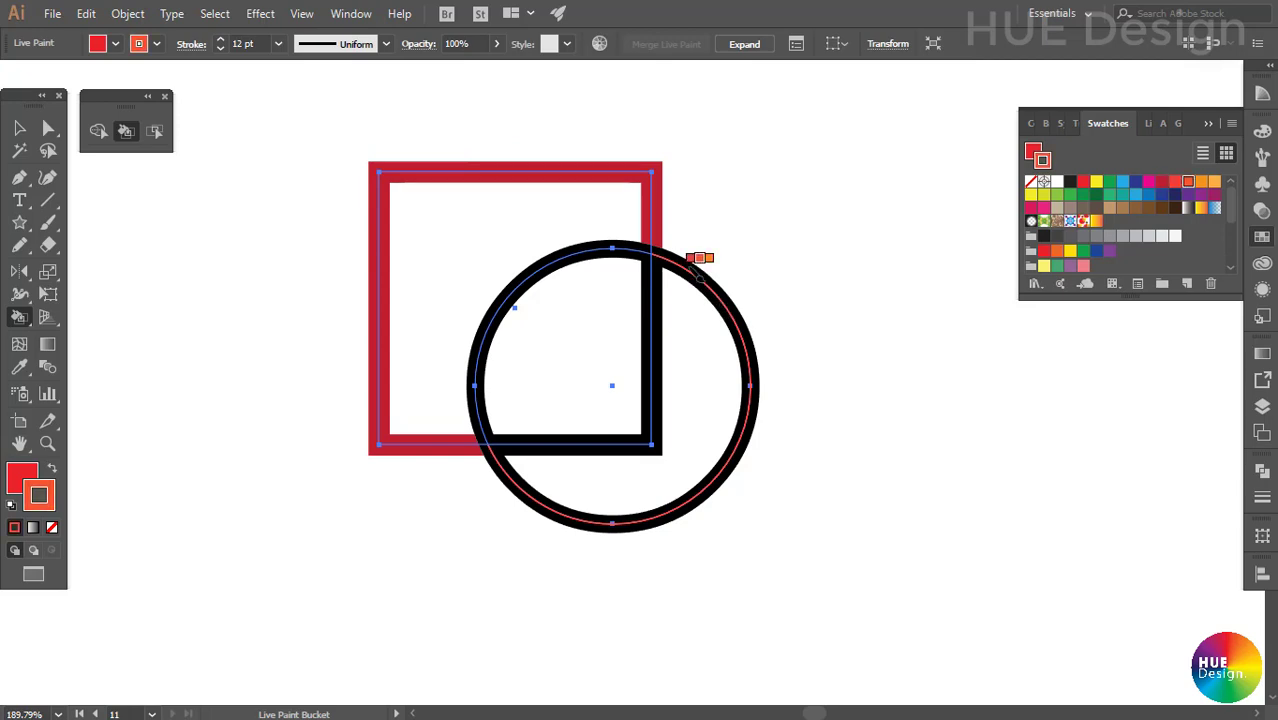
left_click(700, 278)
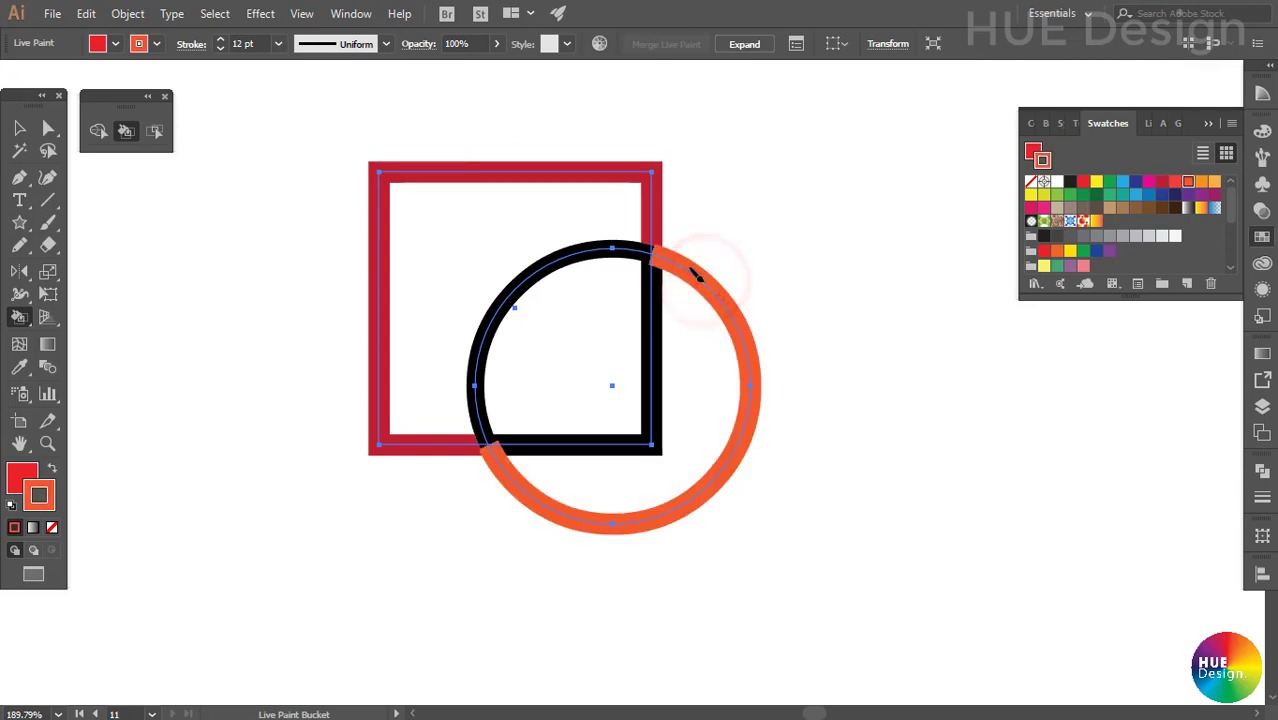
key("Right")
key("Right")
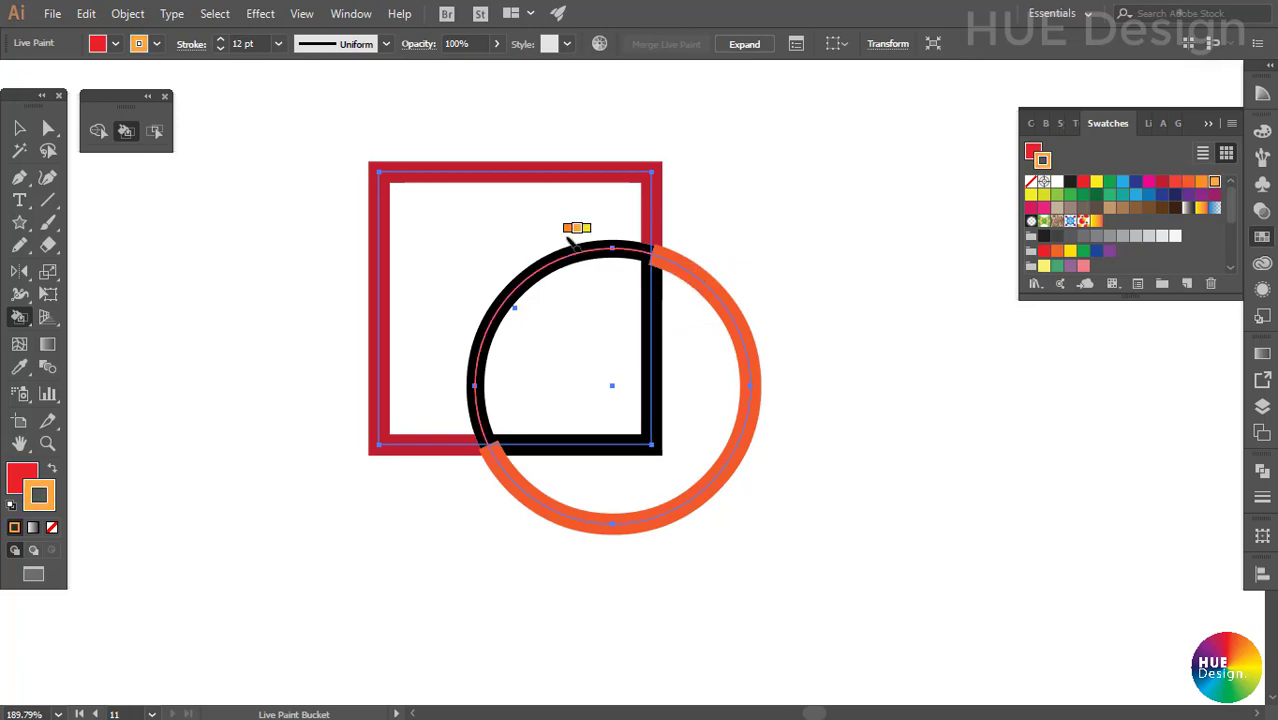
key("Right")
left_click(578, 246)
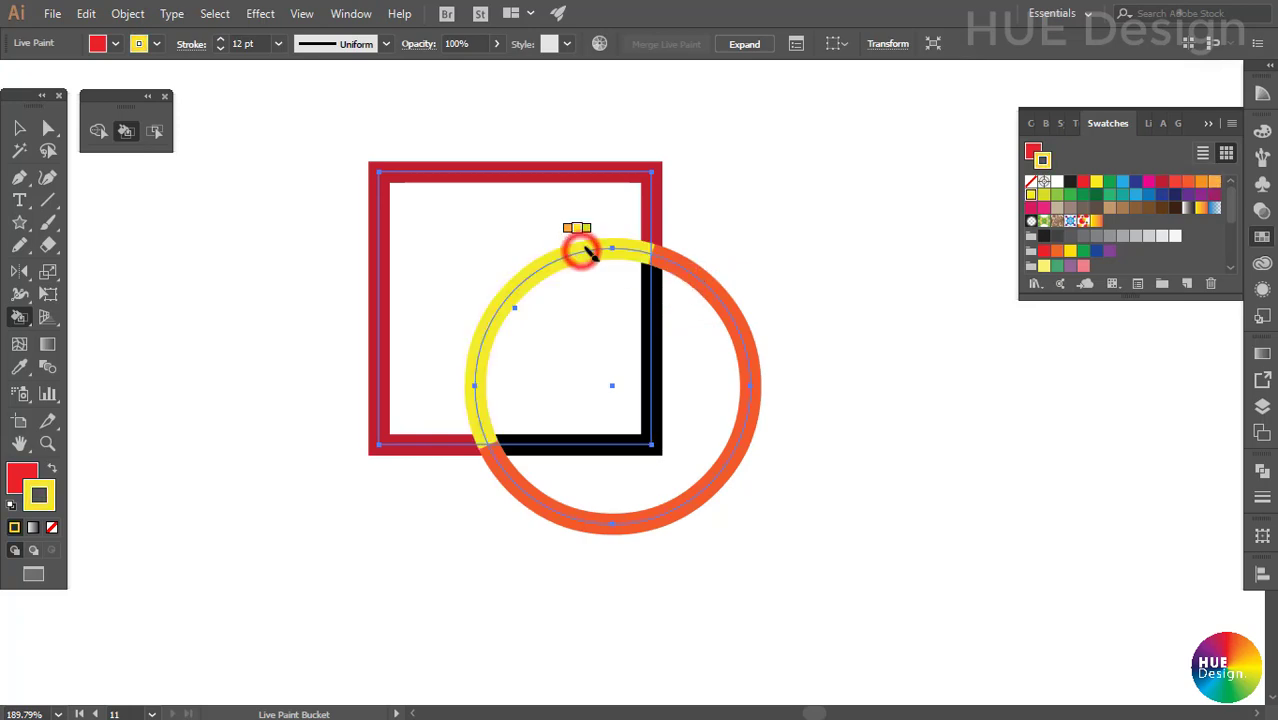
key("Right")
left_click(652, 342)
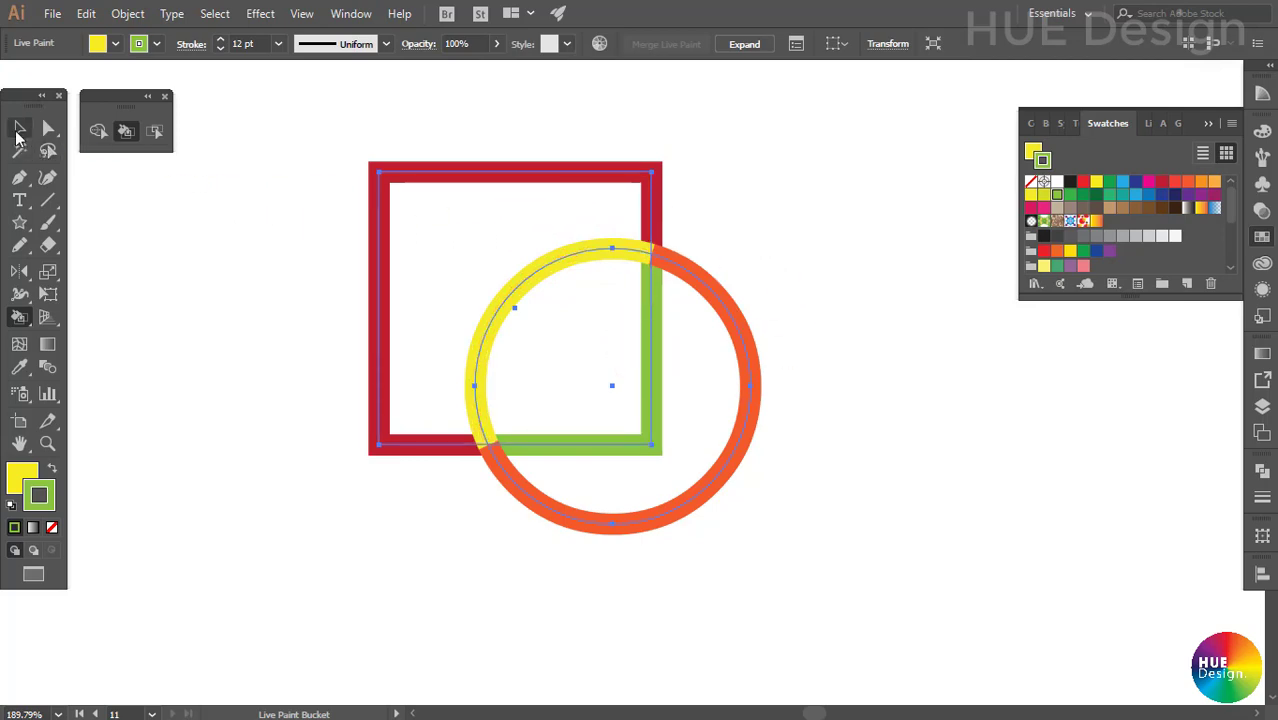
left_click(19, 128)
Isolate the Live Paint group, resize the circle by its corner handle, and exit back to the group.
key("ctrl+z")
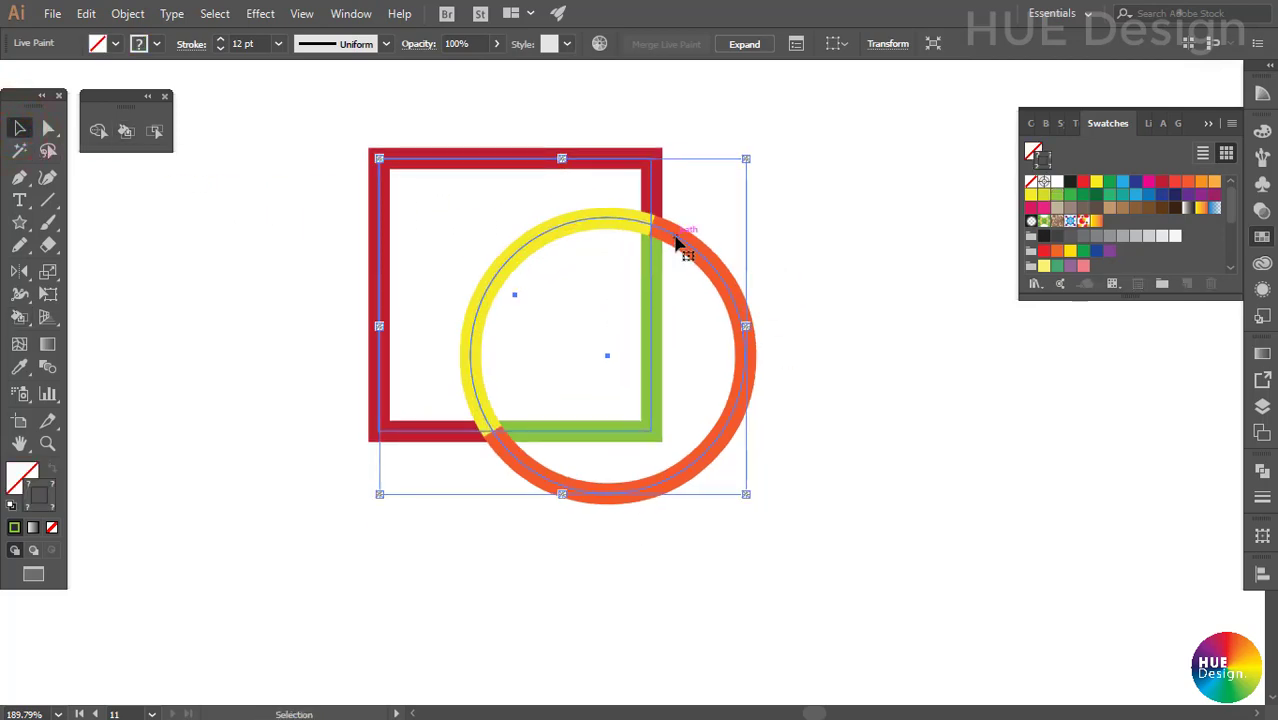
double_click(676, 240)
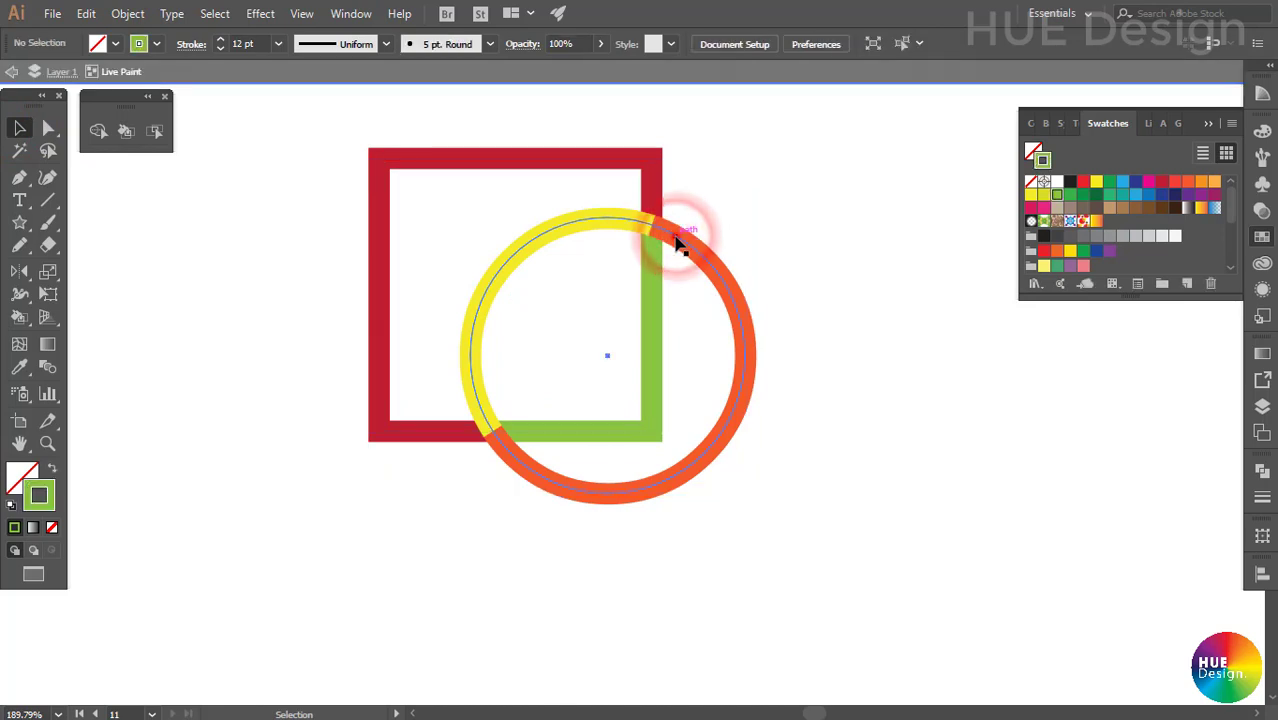
left_click(676, 236)
left_click_drag(749, 497, 873, 595)
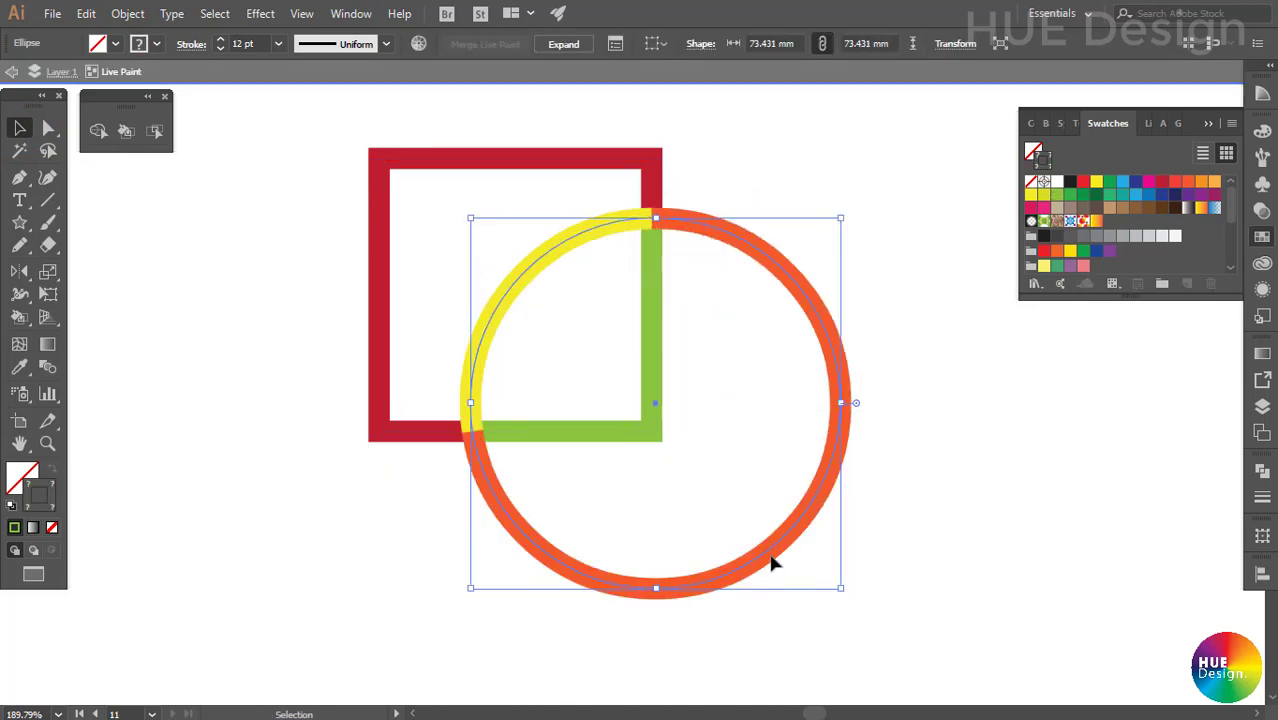
key("ctrl+z")
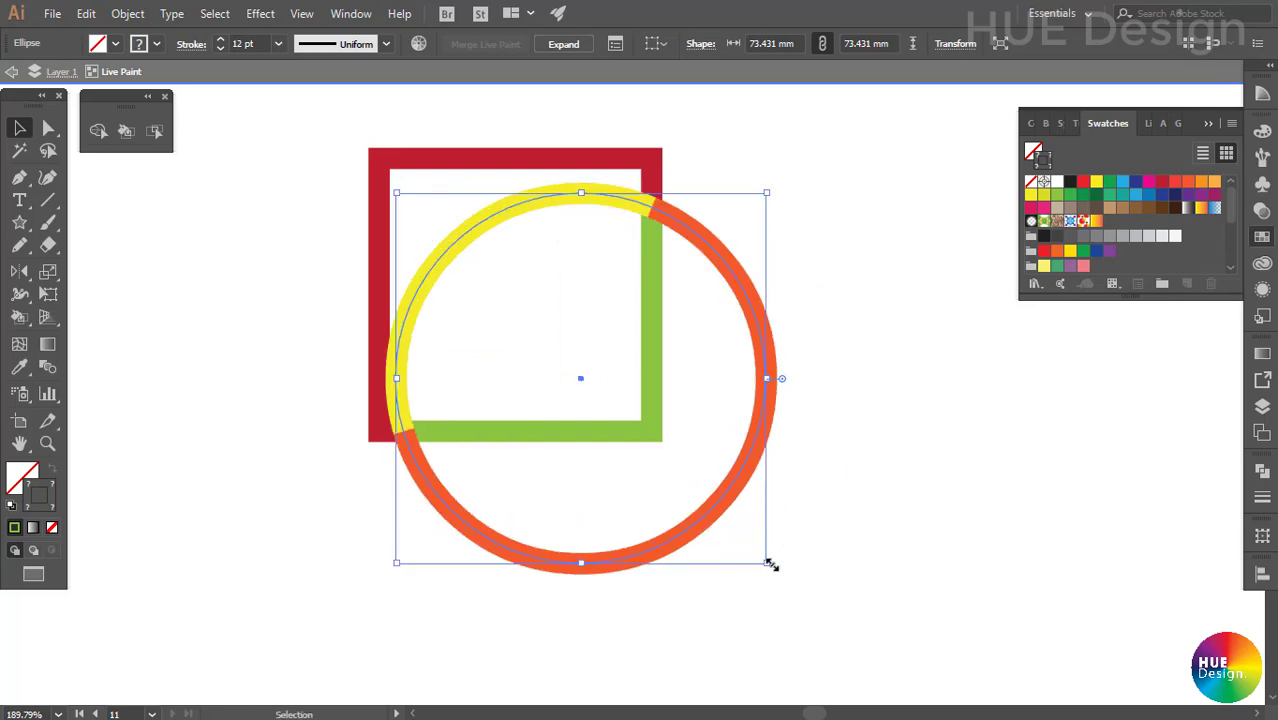
mouse_move(770, 563)
left_mouse_down()
mouse_move(727, 483)
mouse_move(722, 517)
mouse_move(663, 458)
mouse_move(650, 462)
left_mouse_up()
double_click(705, 205)
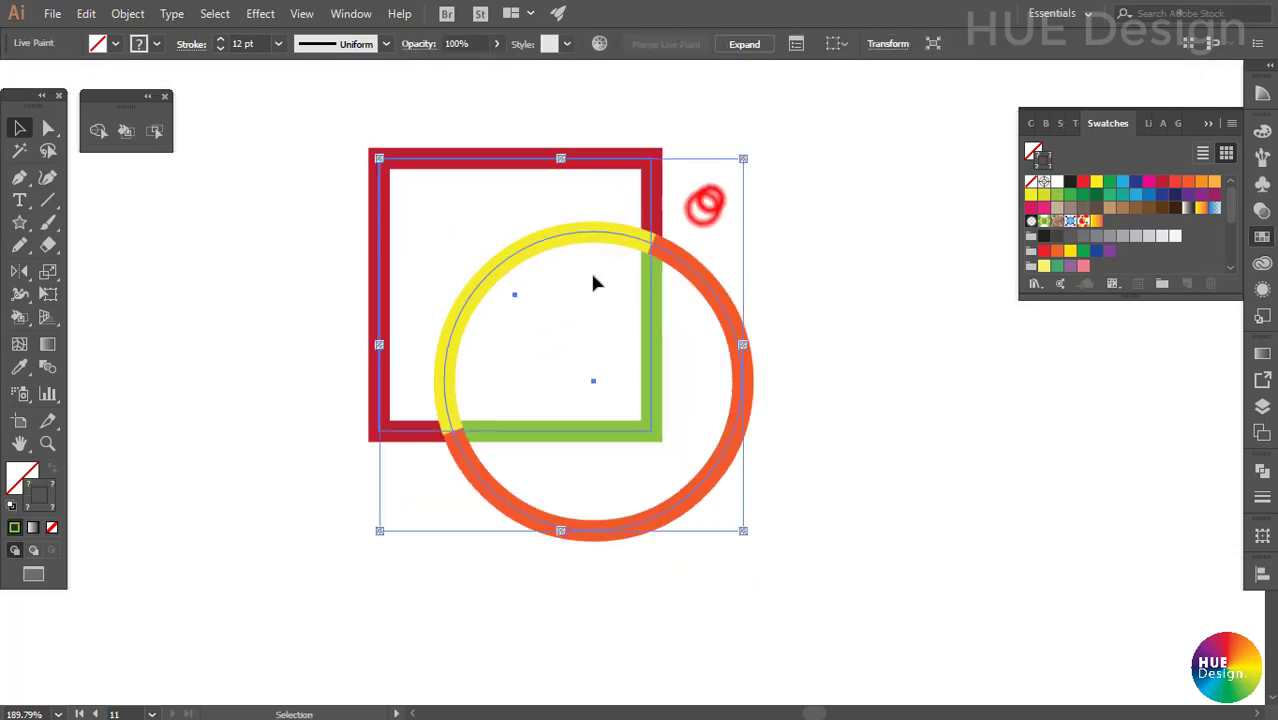
left_click(127, 13)
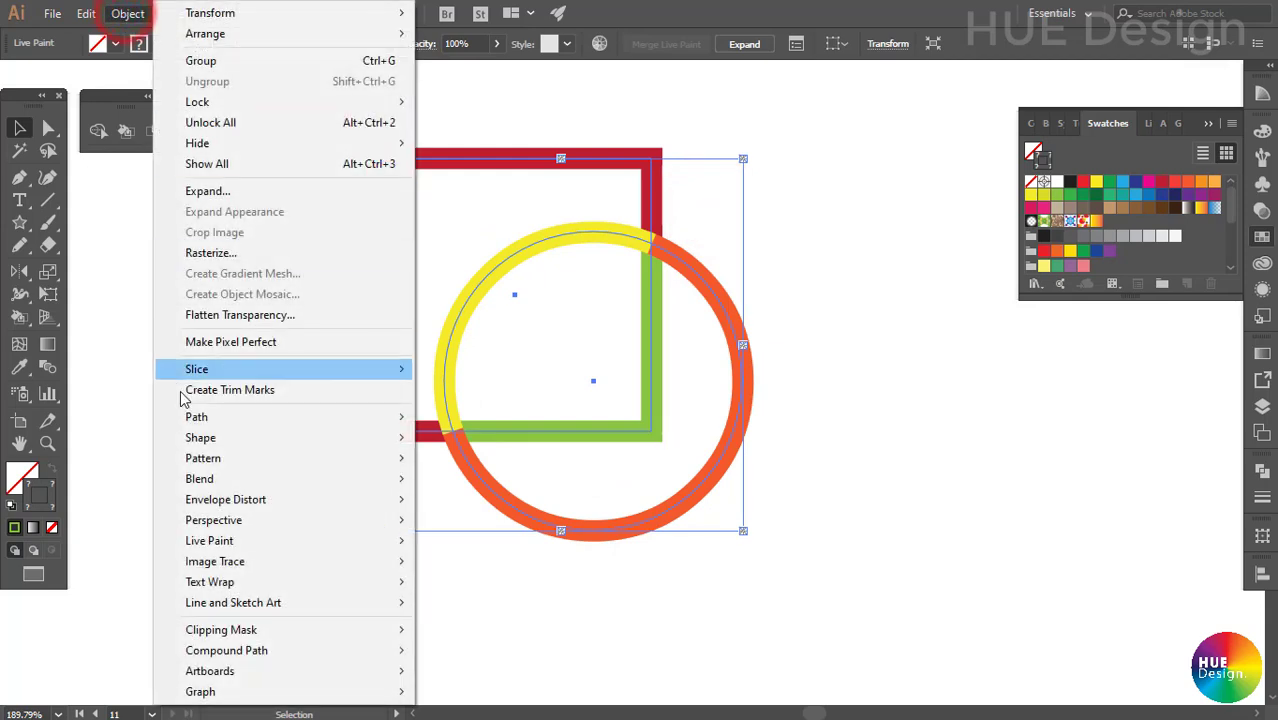
mouse_move(209, 540)
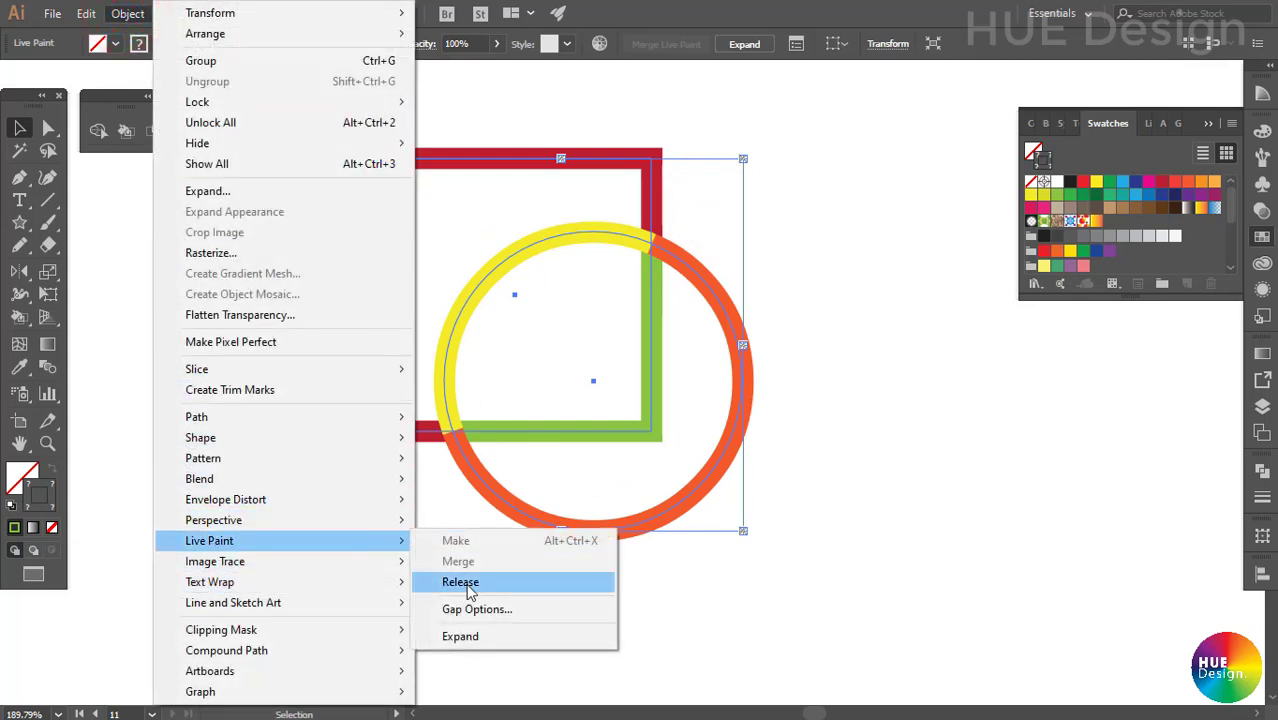
Expand the Live Paint outlines, drag the orange, yellow and green pieces apart, then undo the moves.
left_click(460, 638)
left_click_drag(708, 271, 812, 347)
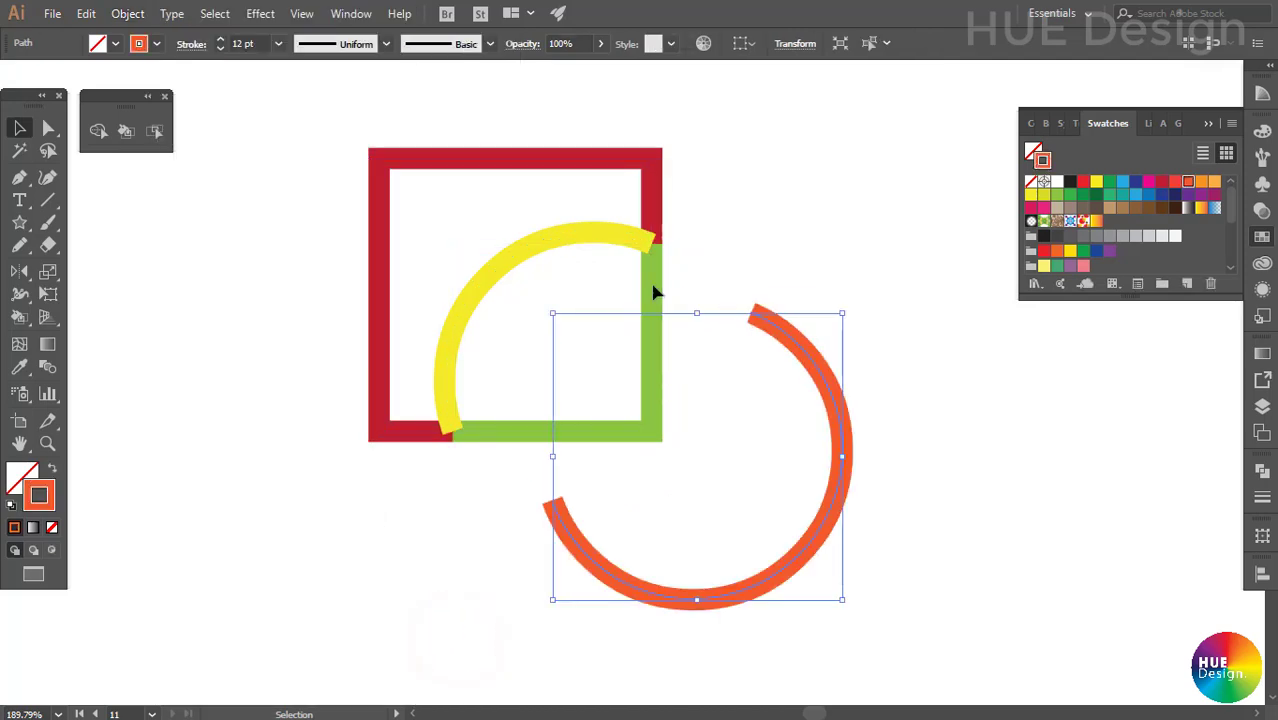
left_click_drag(565, 245, 533, 213)
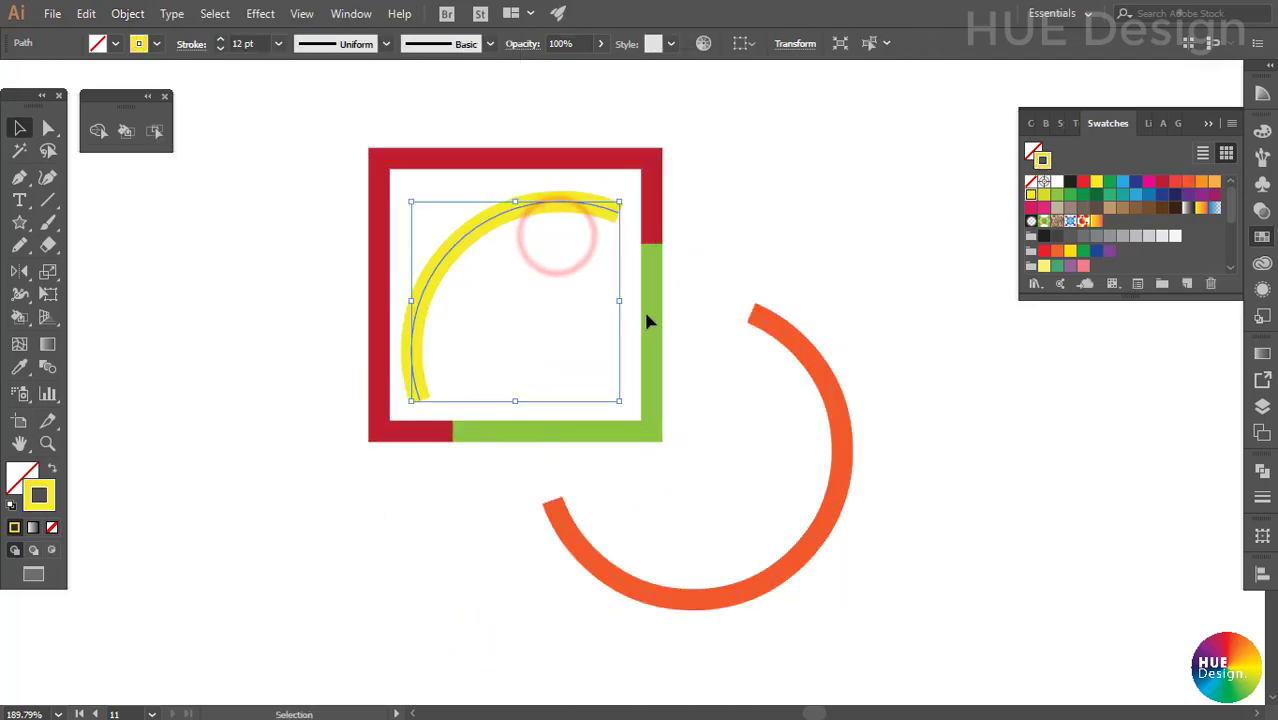
left_click_drag(653, 328, 705, 364)
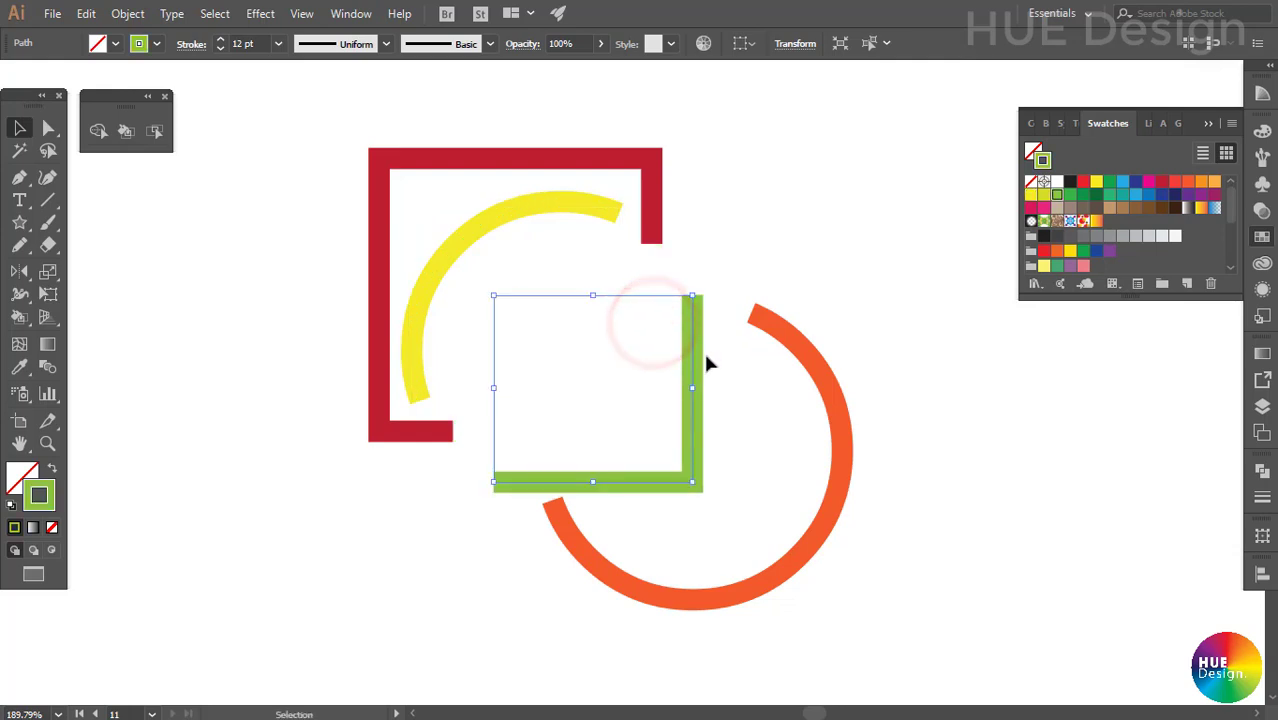
key("ctrl+z")
key("ctrl+z")
key("ctrl+z")
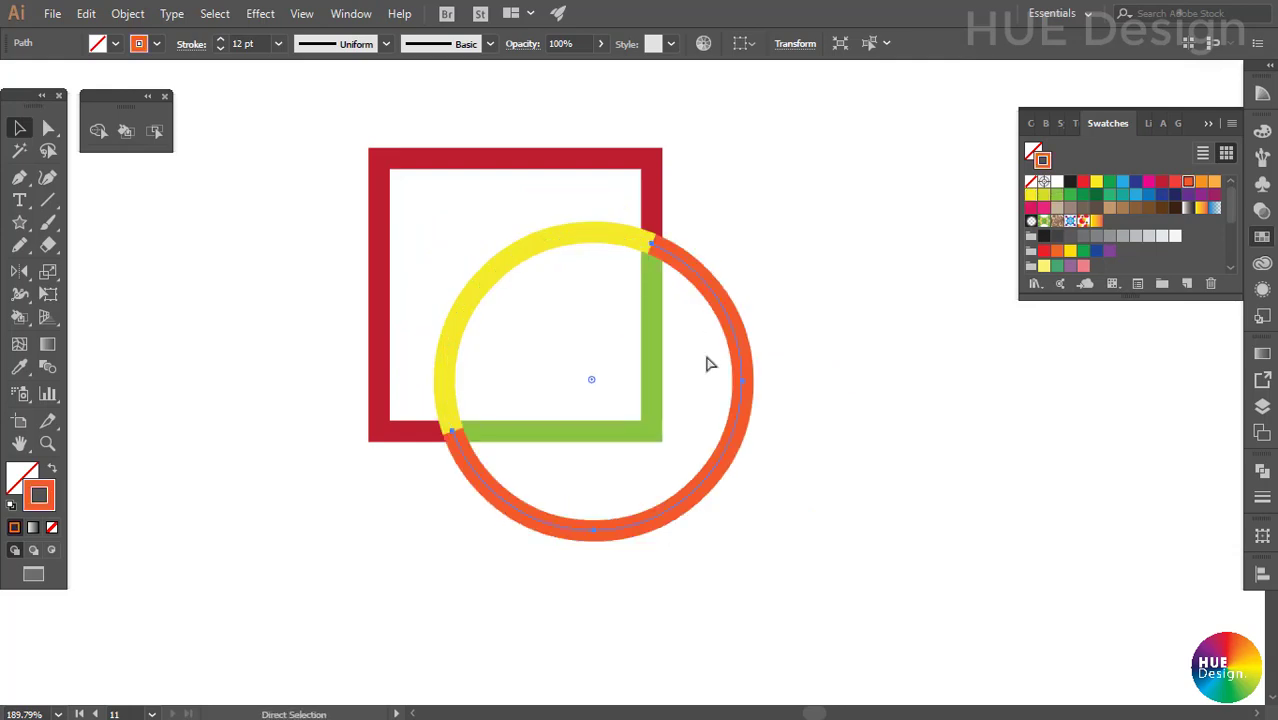
key("ctrl+z")
left_click(606, 368)
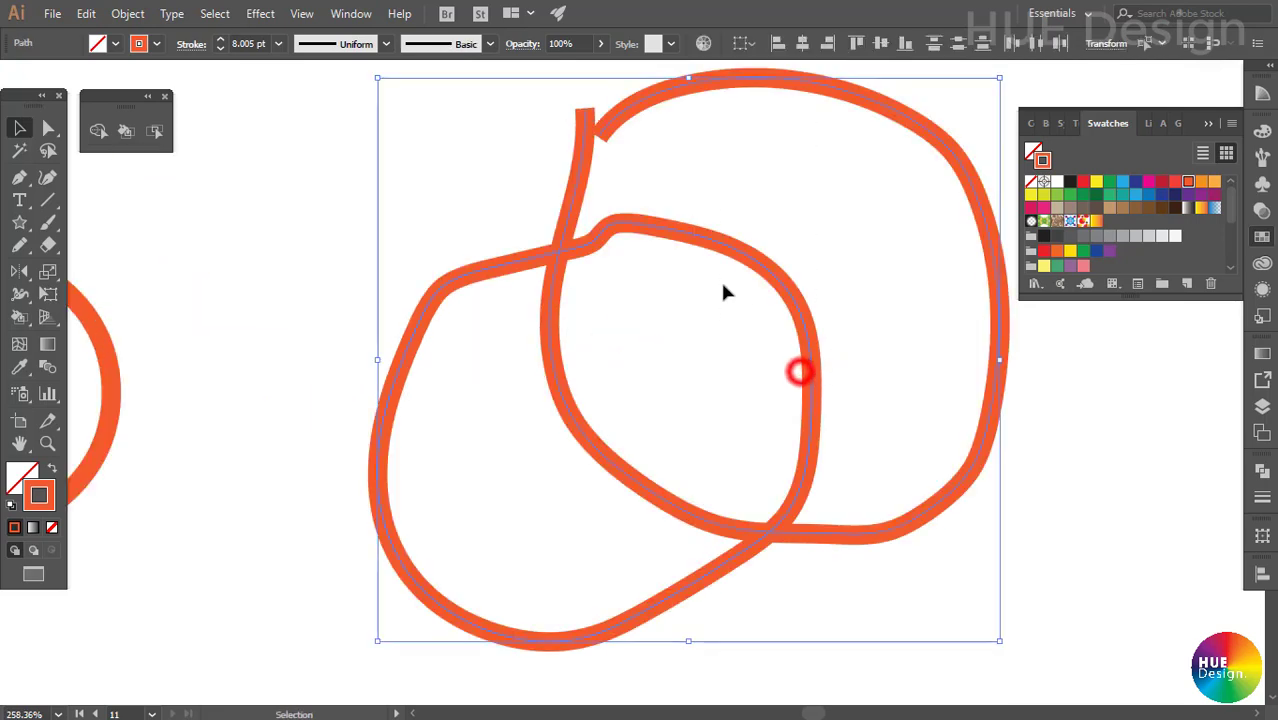
Try the Live Paint Bucket on the orange loops, then return to the Selection tool.
left_click(124, 131)
left_click(838, 204)
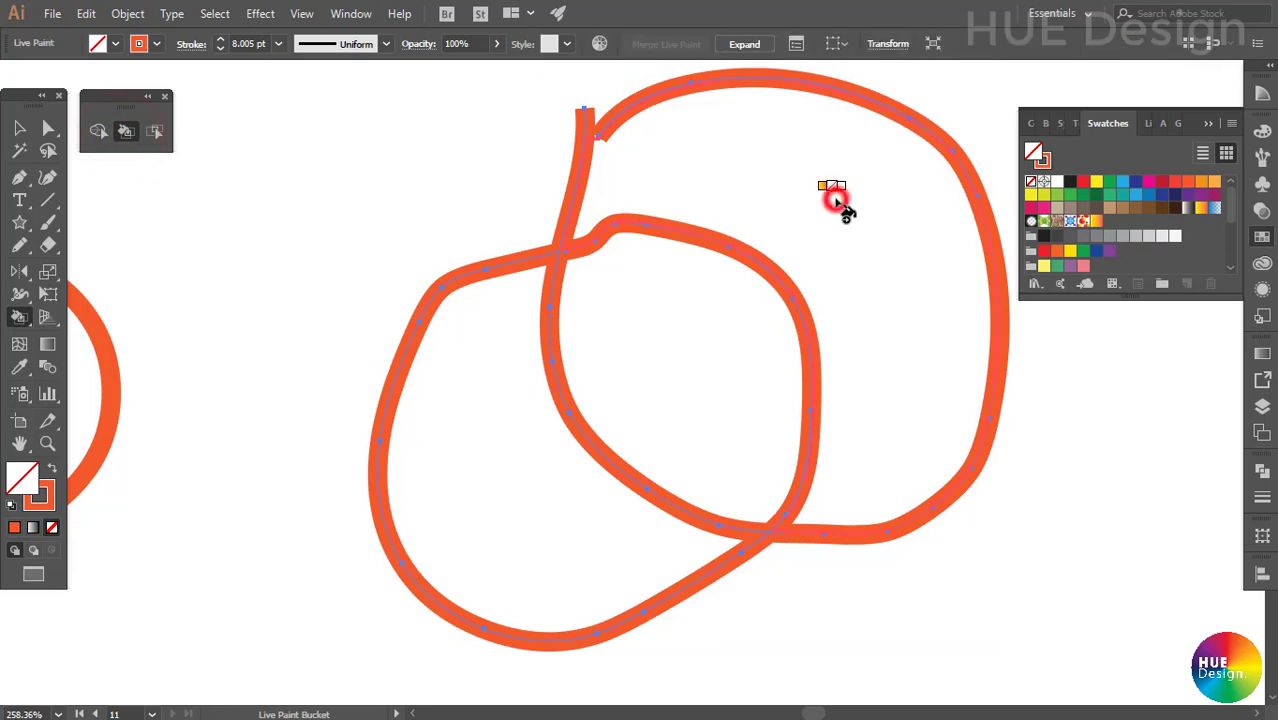
key("v")
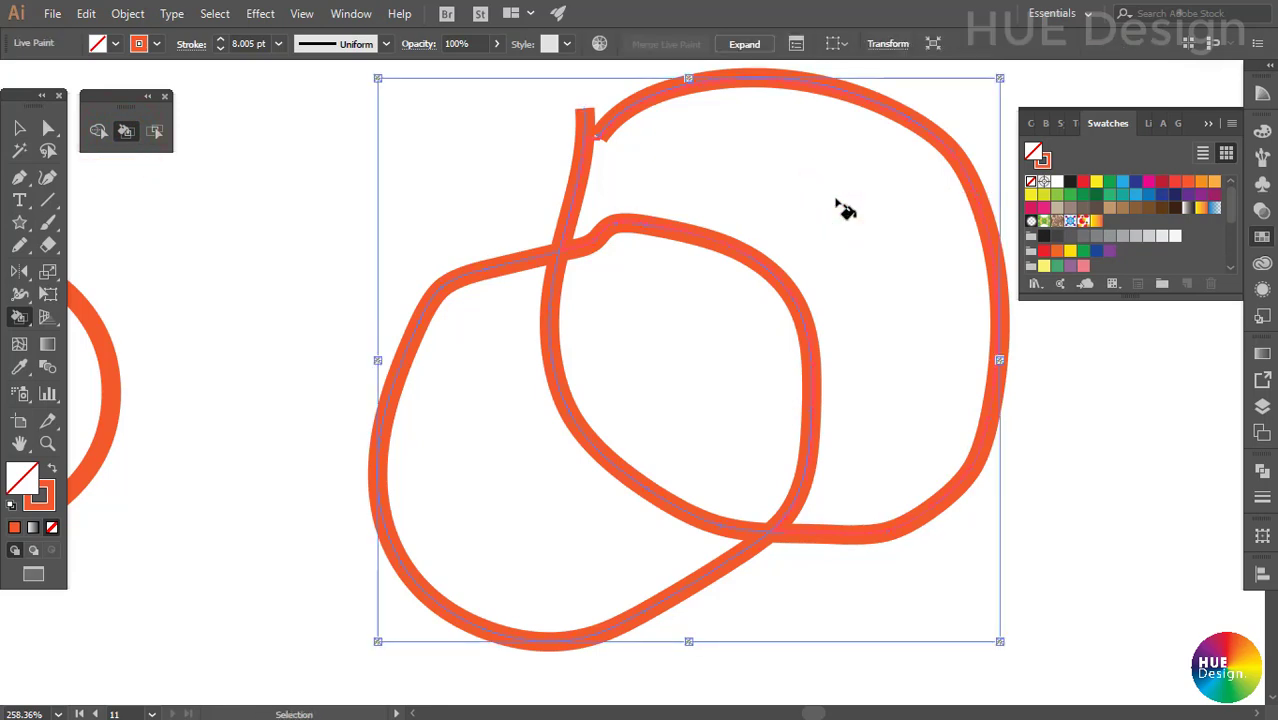
Marquee-select the orange looped paths as plain paths and open the Object menu.
left_click_drag(331, 134, 773, 351)
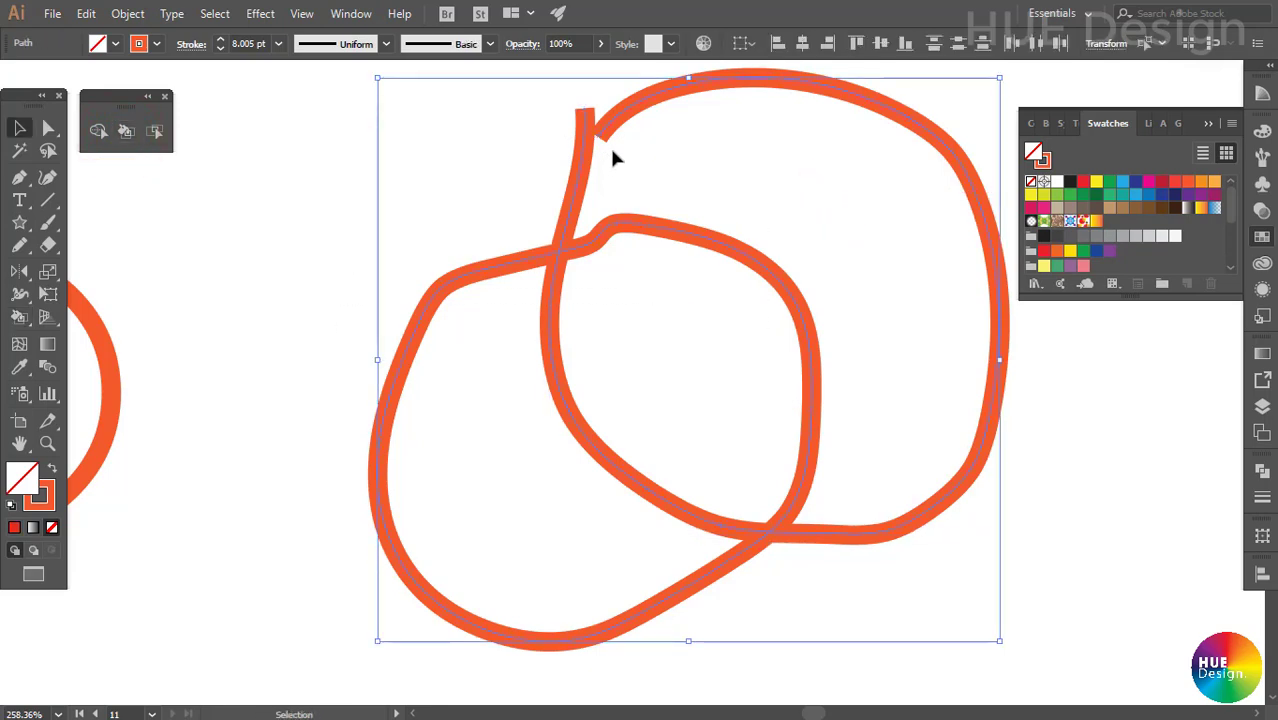
mouse_move(799, 437)
left_mouse_down()
mouse_move(750, 368)
mouse_move(750, 328)
left_mouse_up()
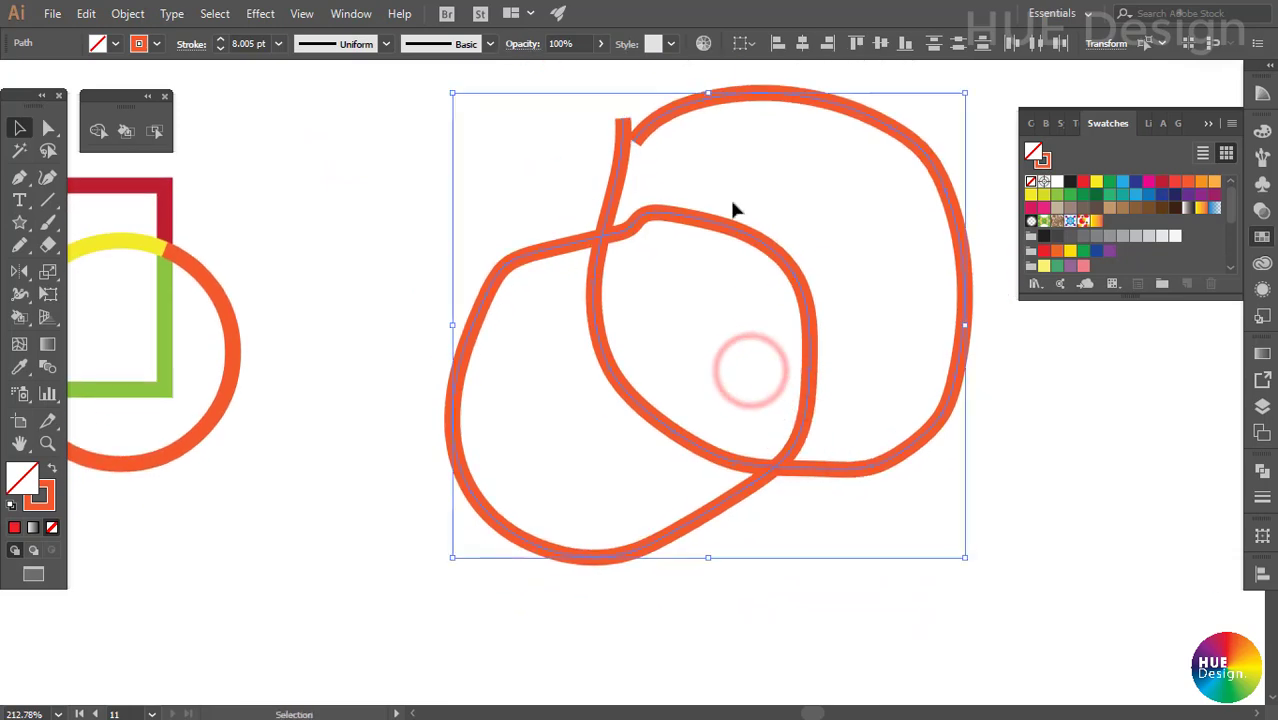
left_click(548, 156)
left_click_drag(528, 128, 805, 343)
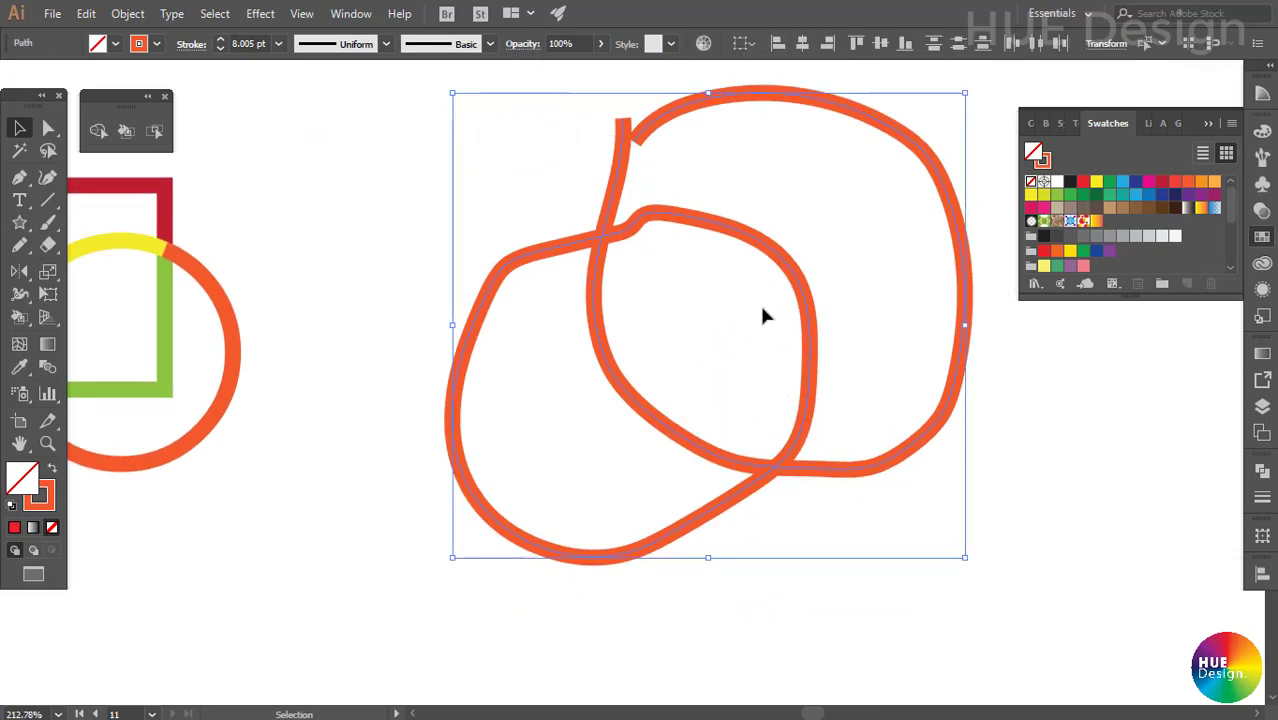
left_click(130, 14)
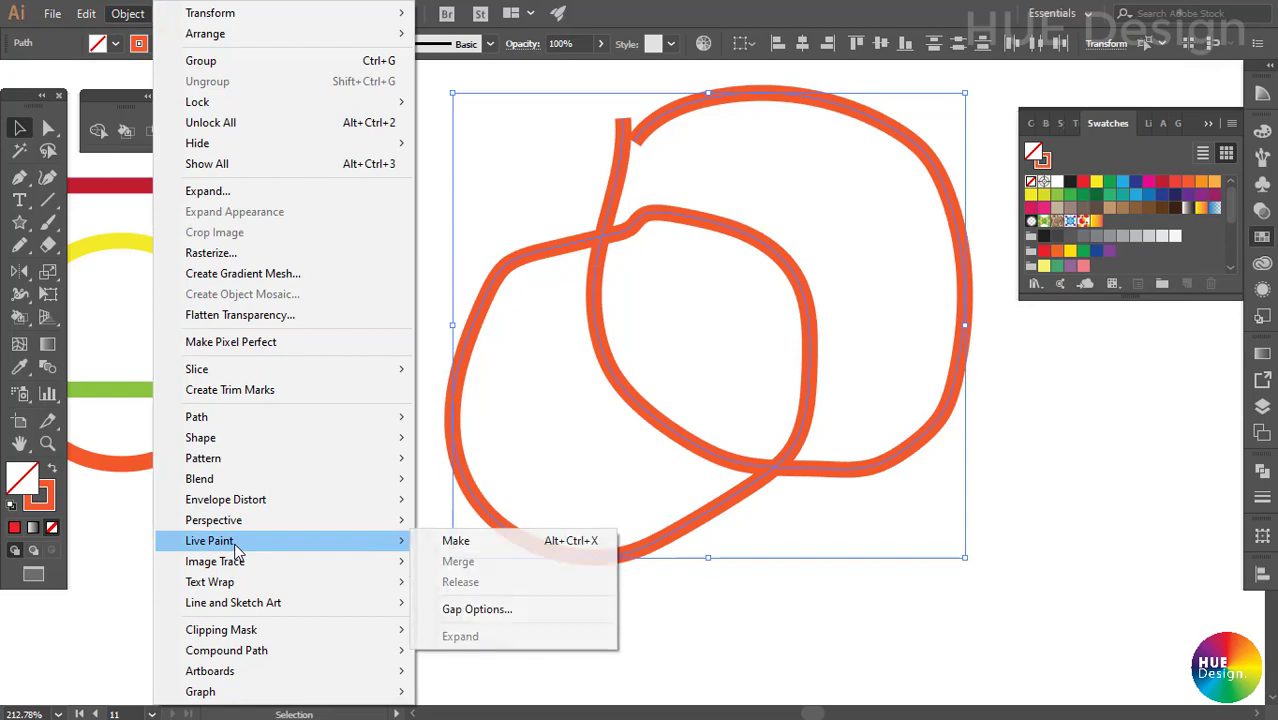
In Live Paint Gap Options, try Small and Large Gaps, then confirm Custom Gaps of 50.
left_click(470, 615)
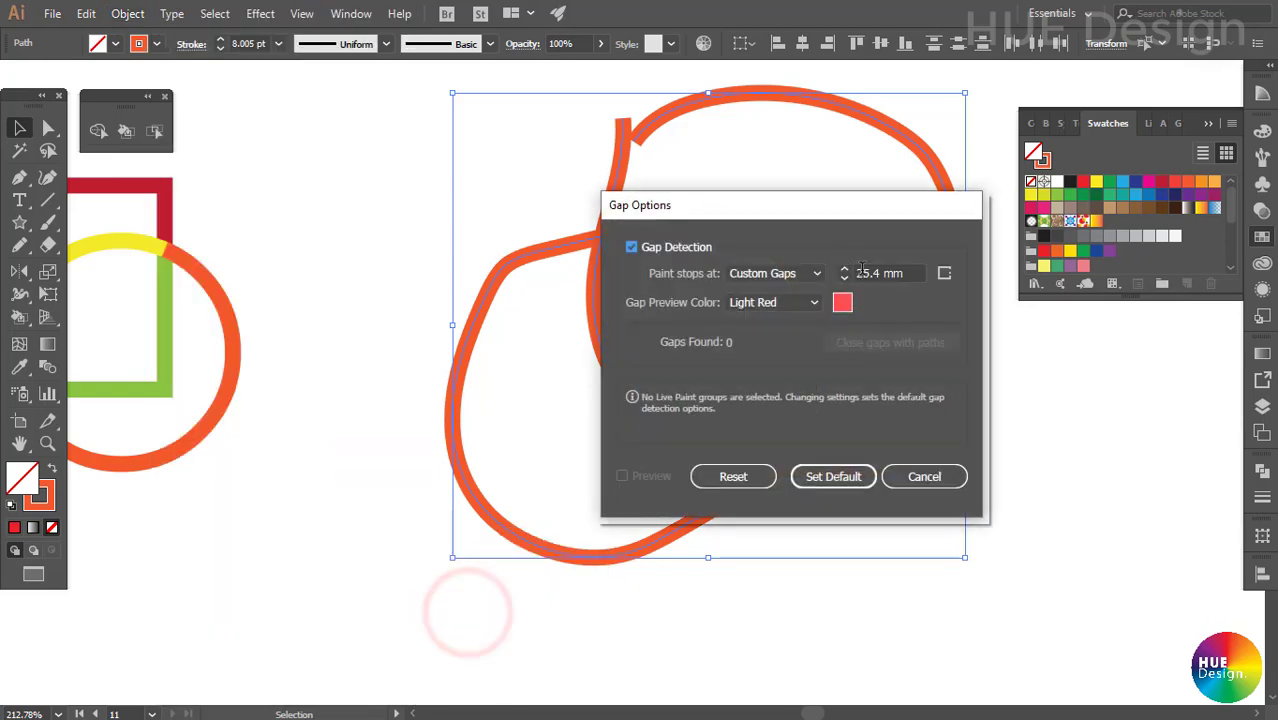
left_click(818, 274)
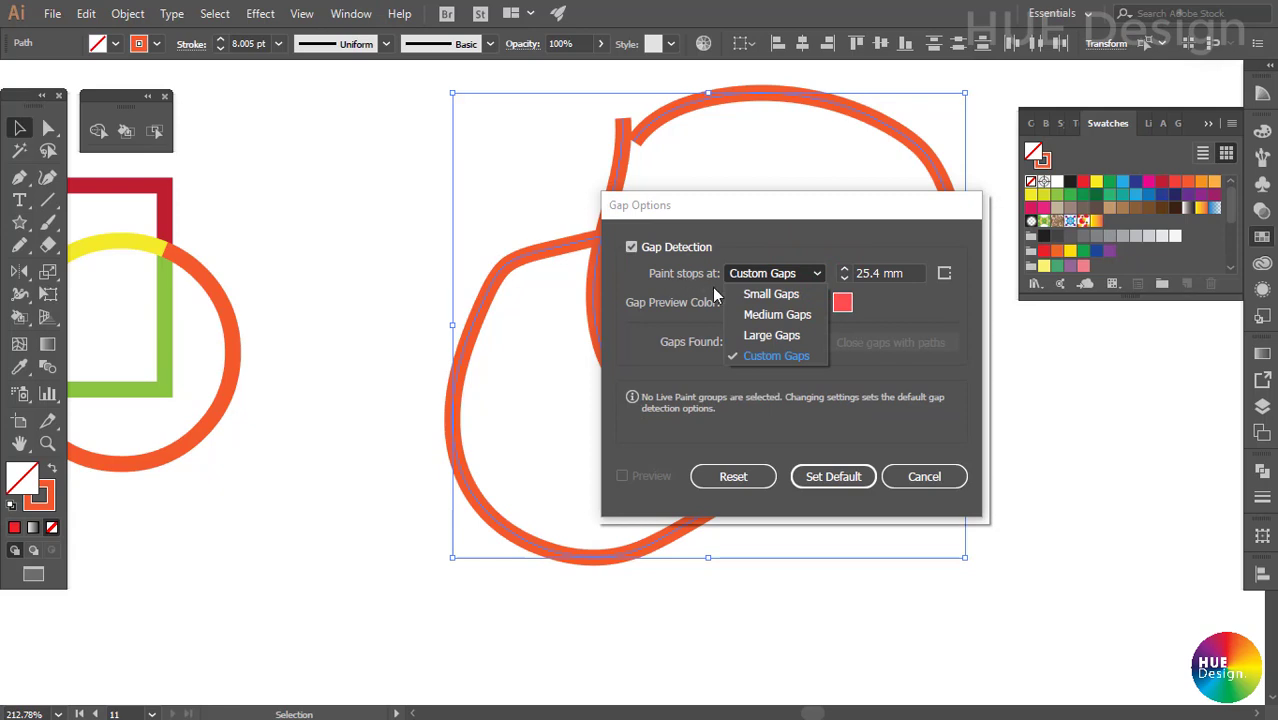
left_click(790, 296)
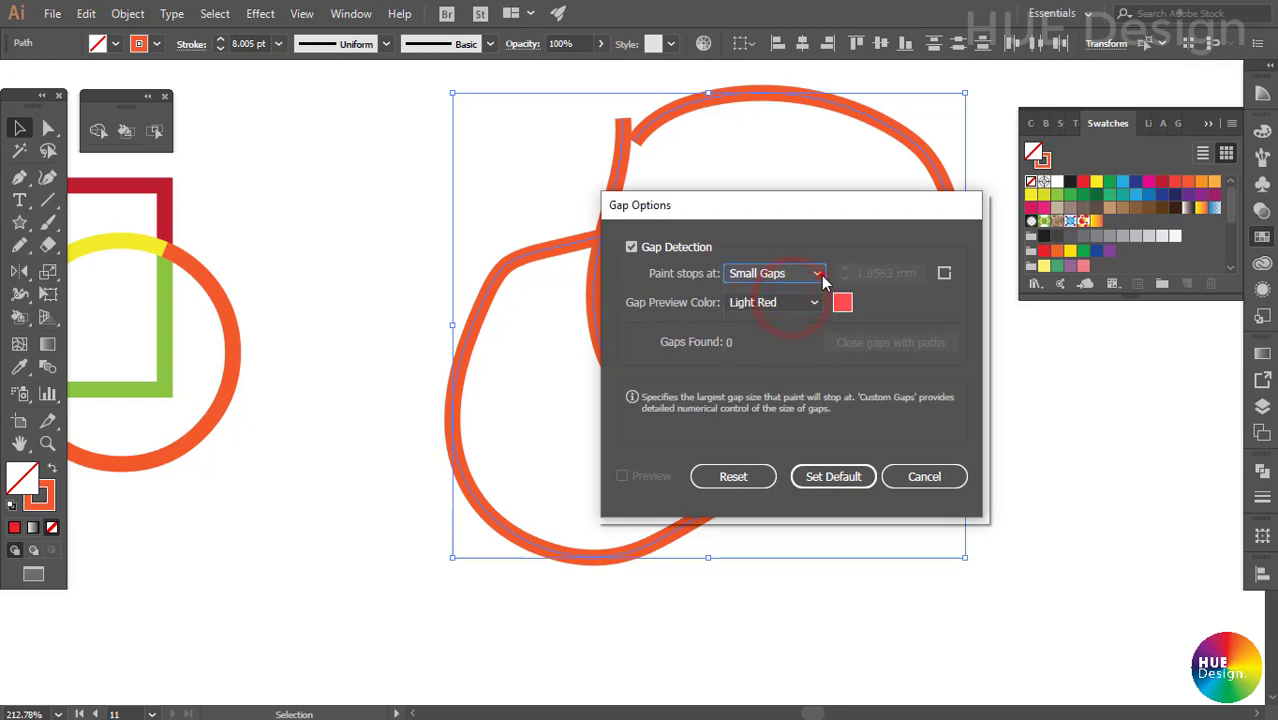
left_click(820, 277)
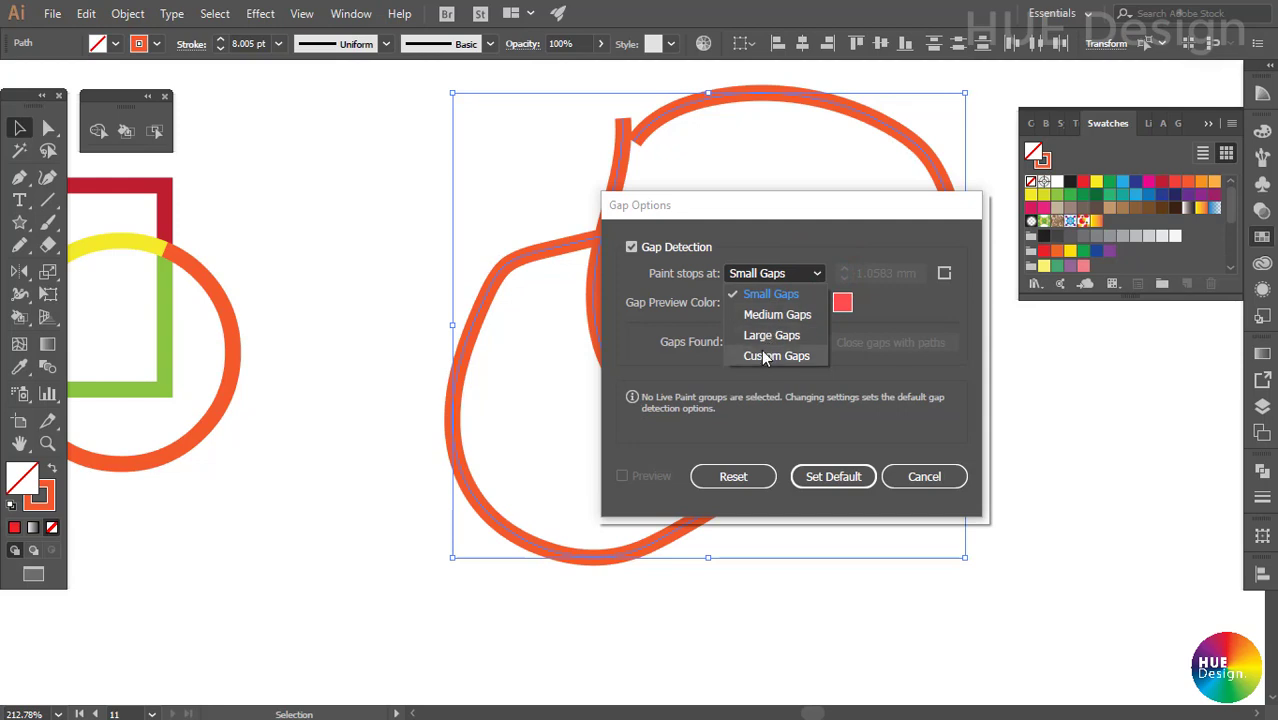
left_click(771, 336)
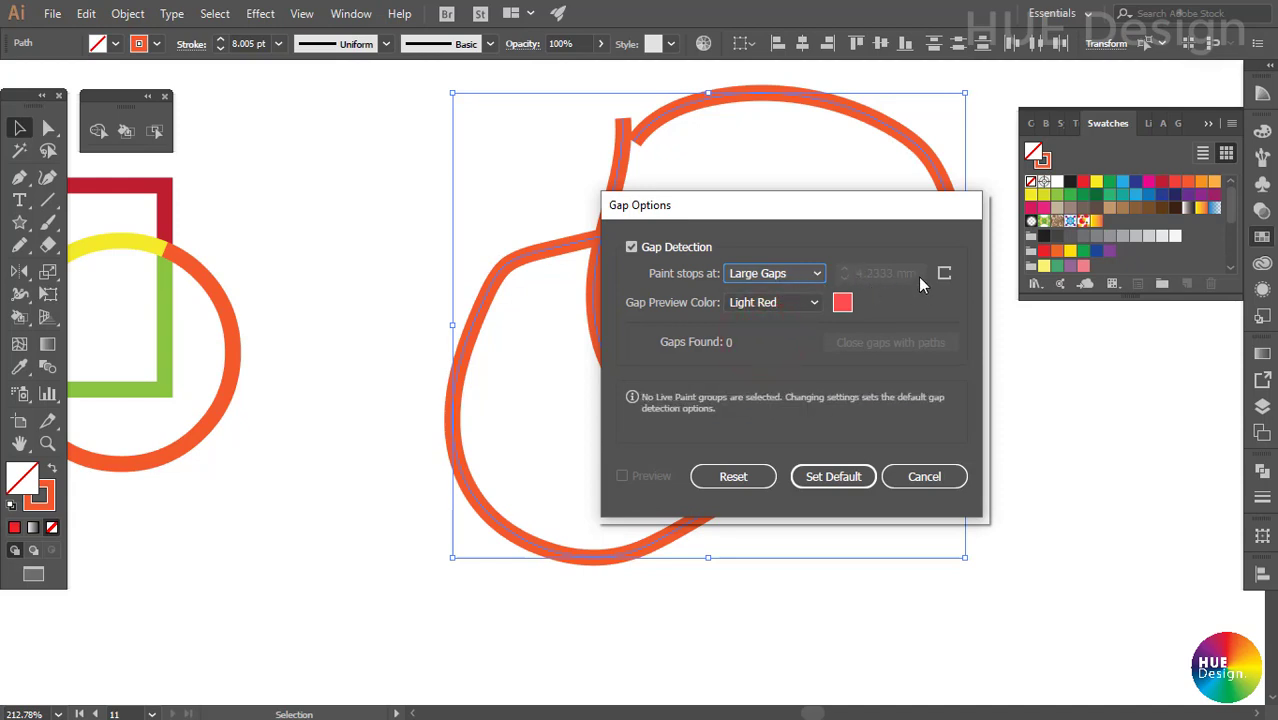
mouse_move(775, 273)
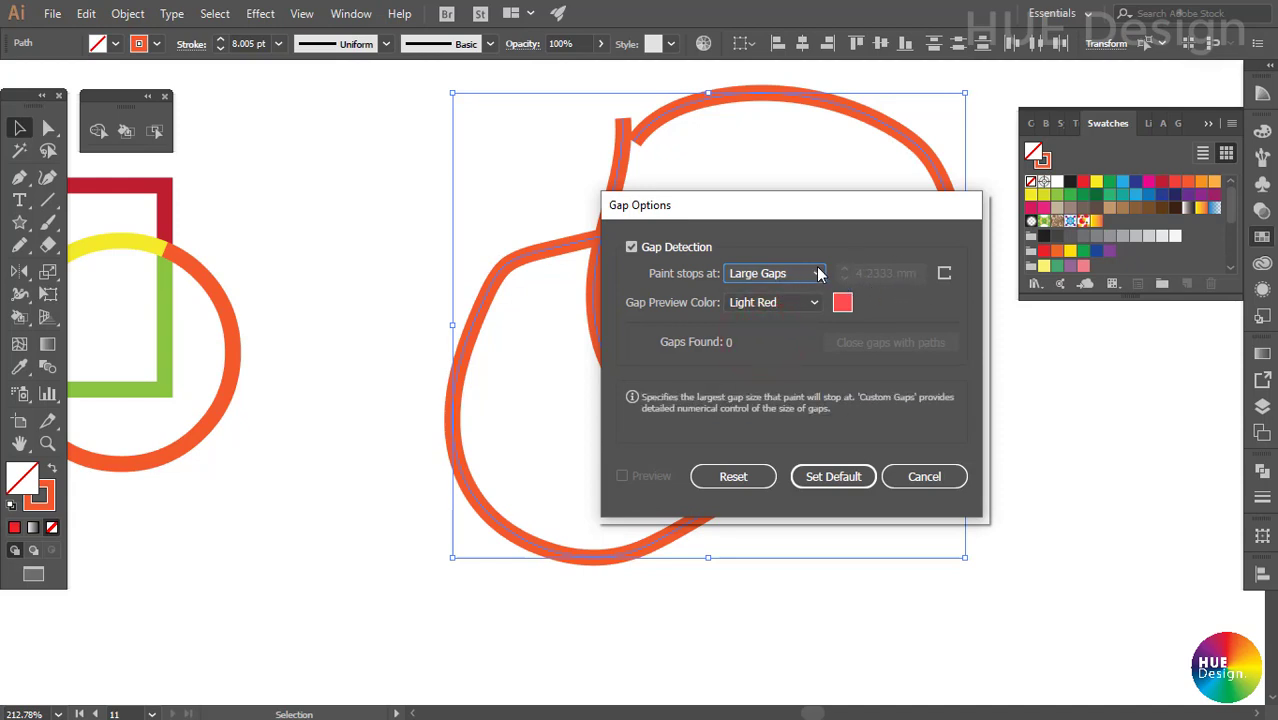
left_click(818, 274)
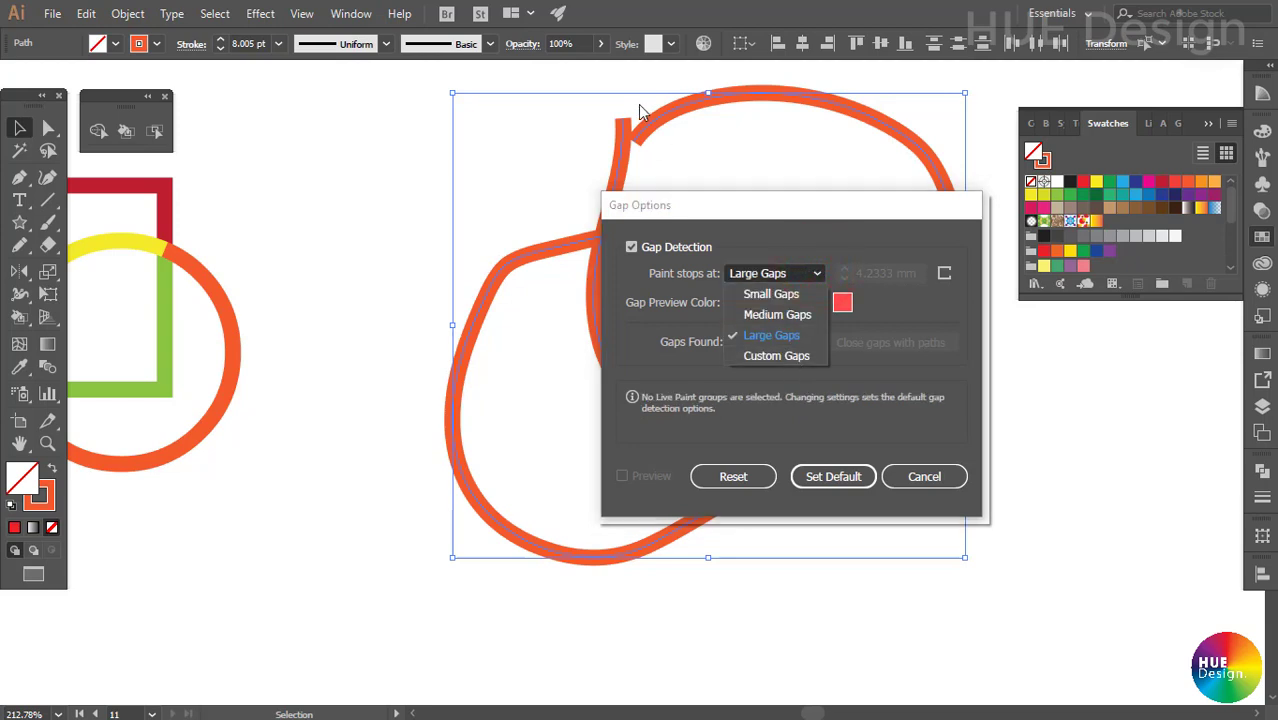
left_click(766, 356)
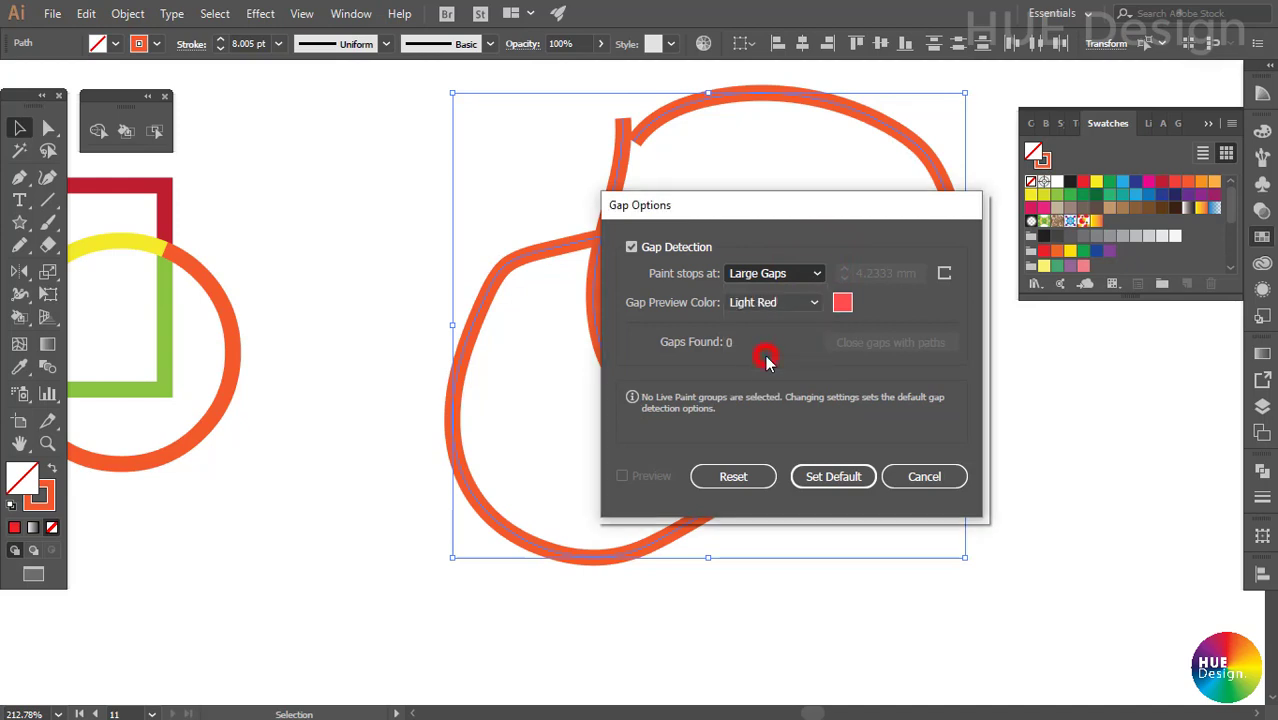
double_click(909, 273)
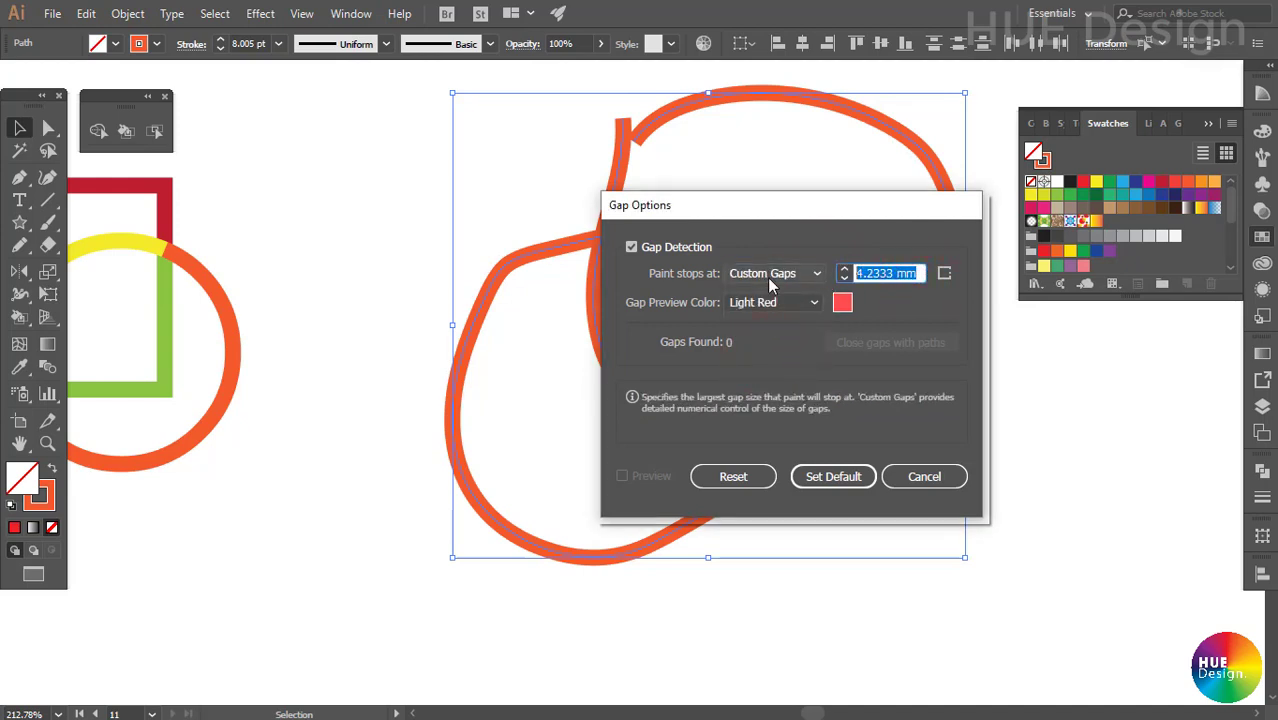
type("50")
left_click(829, 478)
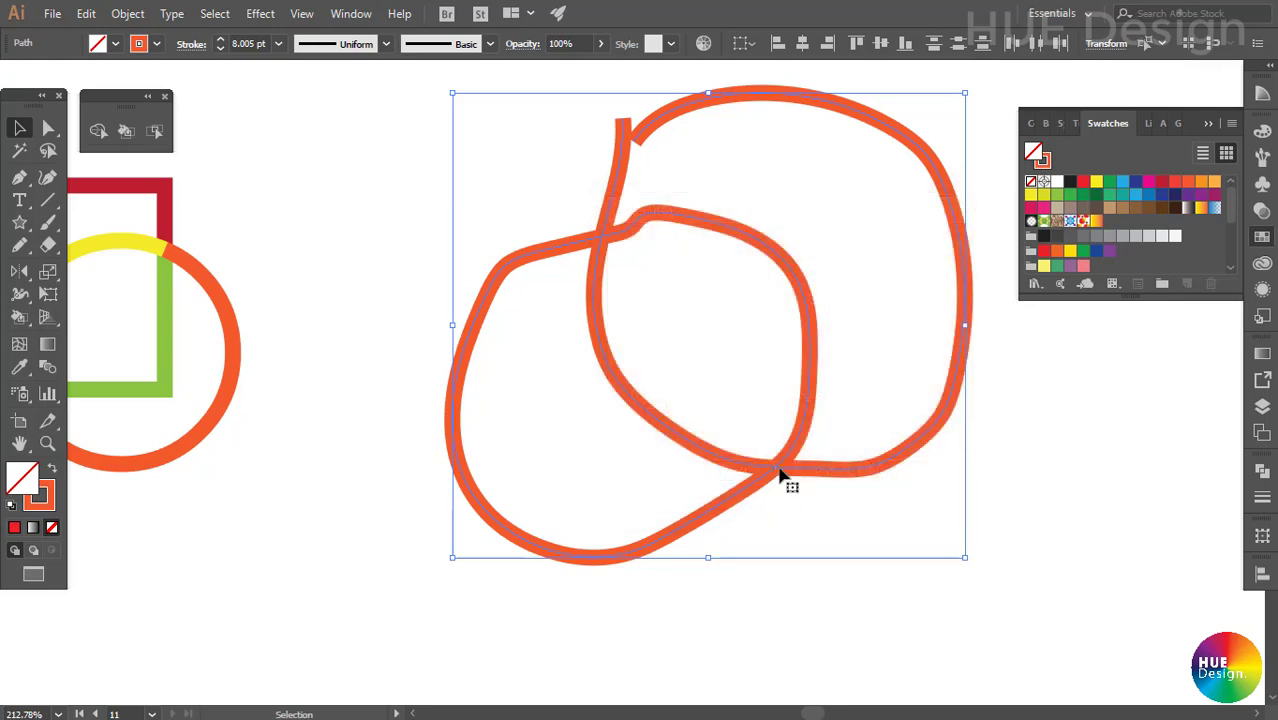
Live Paint the loop regions: top-right red, middle yellow, left green.
left_click(126, 131)
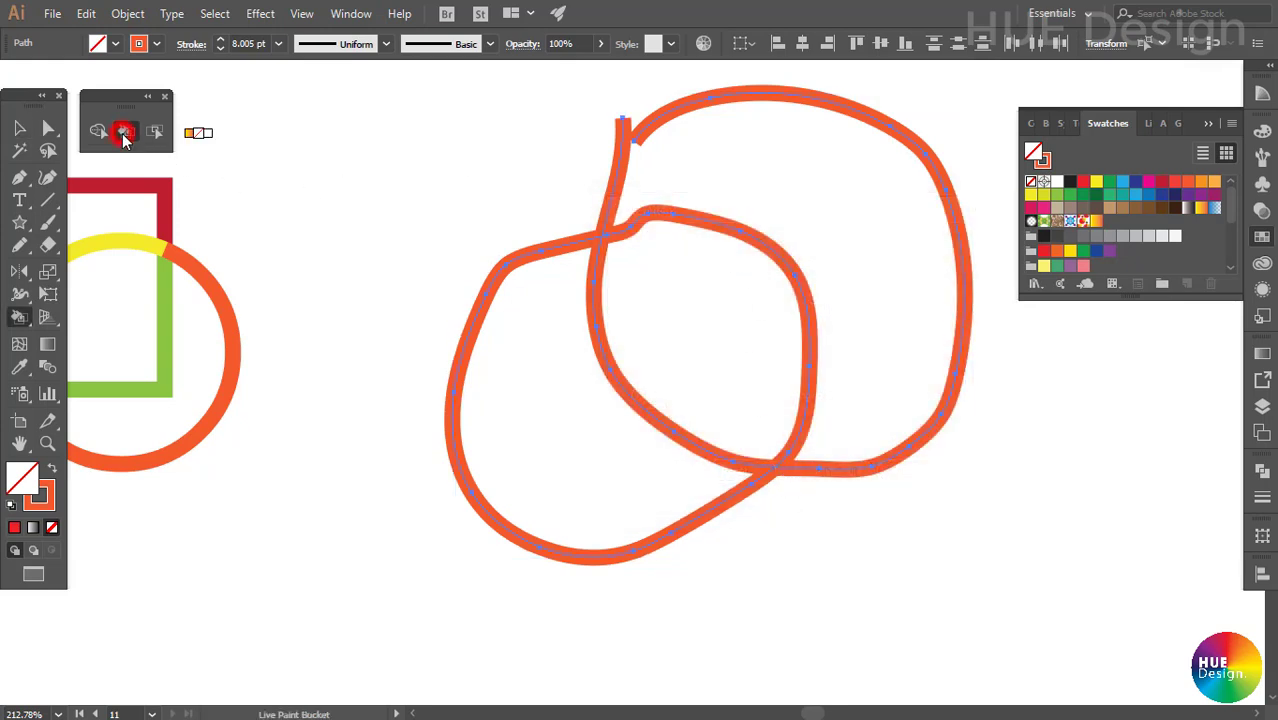
key("Right")
key("Right")
key("Right")
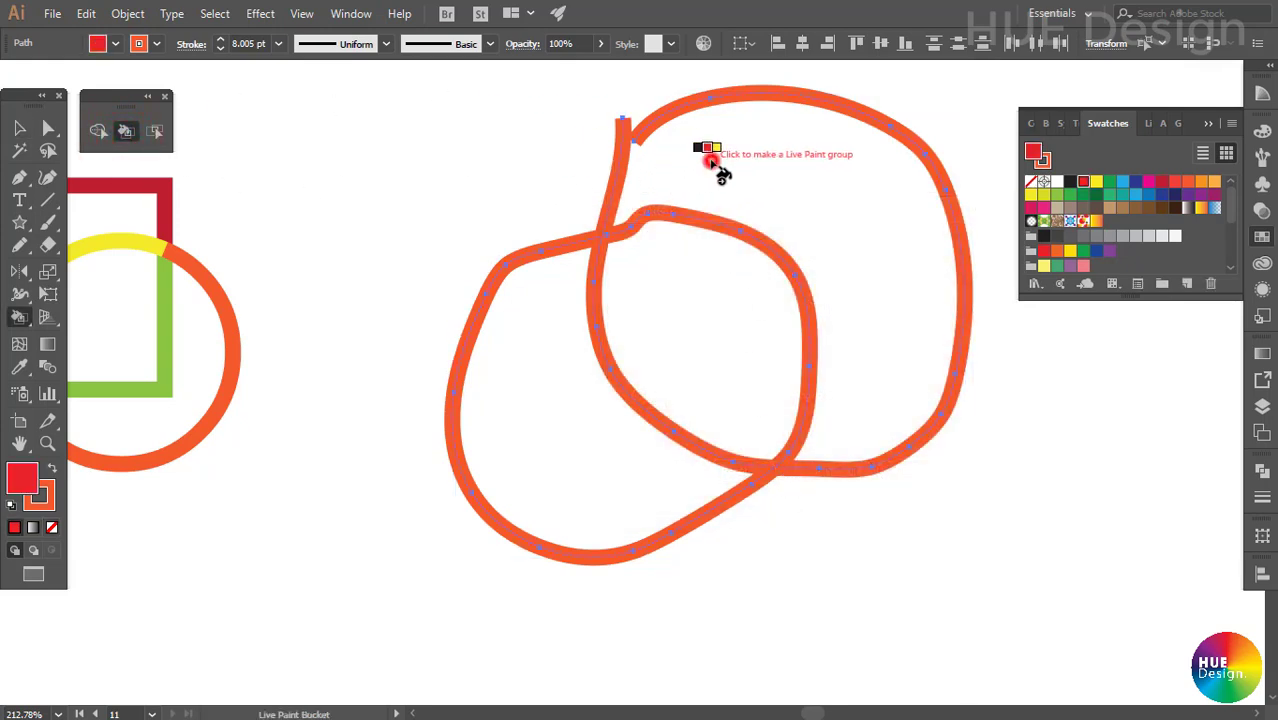
left_click(707, 165)
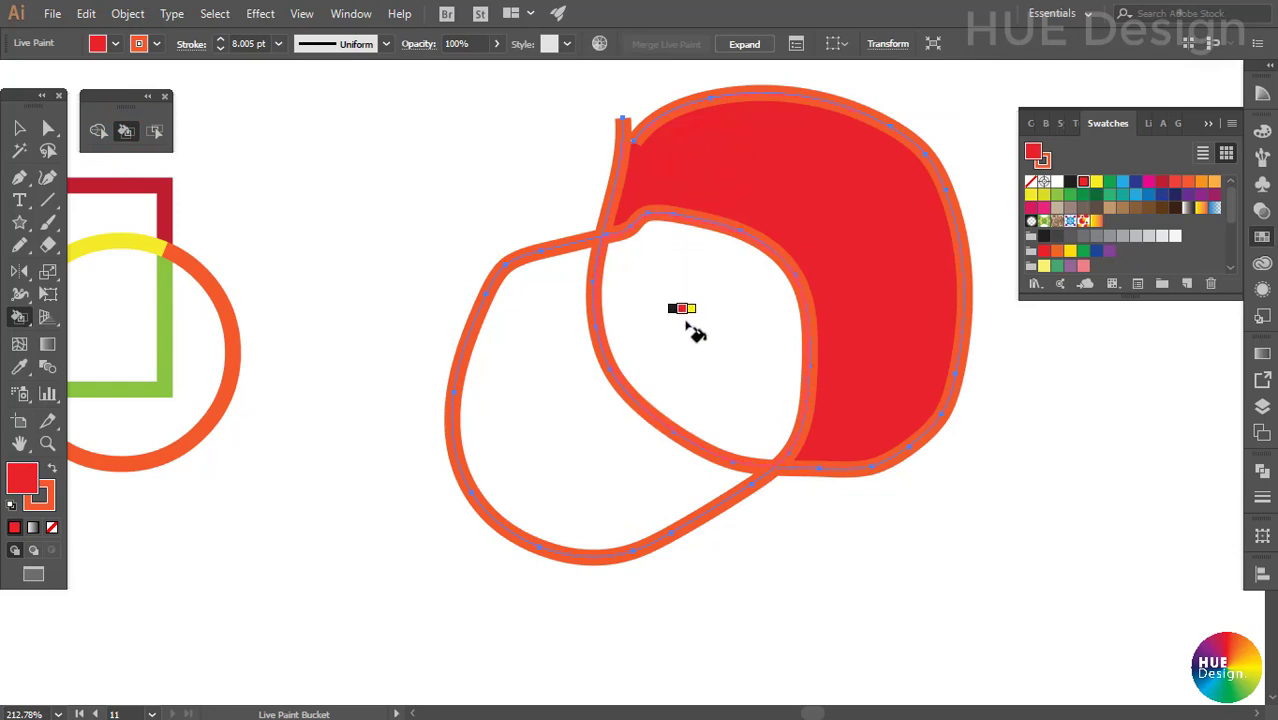
key("Right")
left_click(686, 322)
key("Right")
left_click(568, 380)
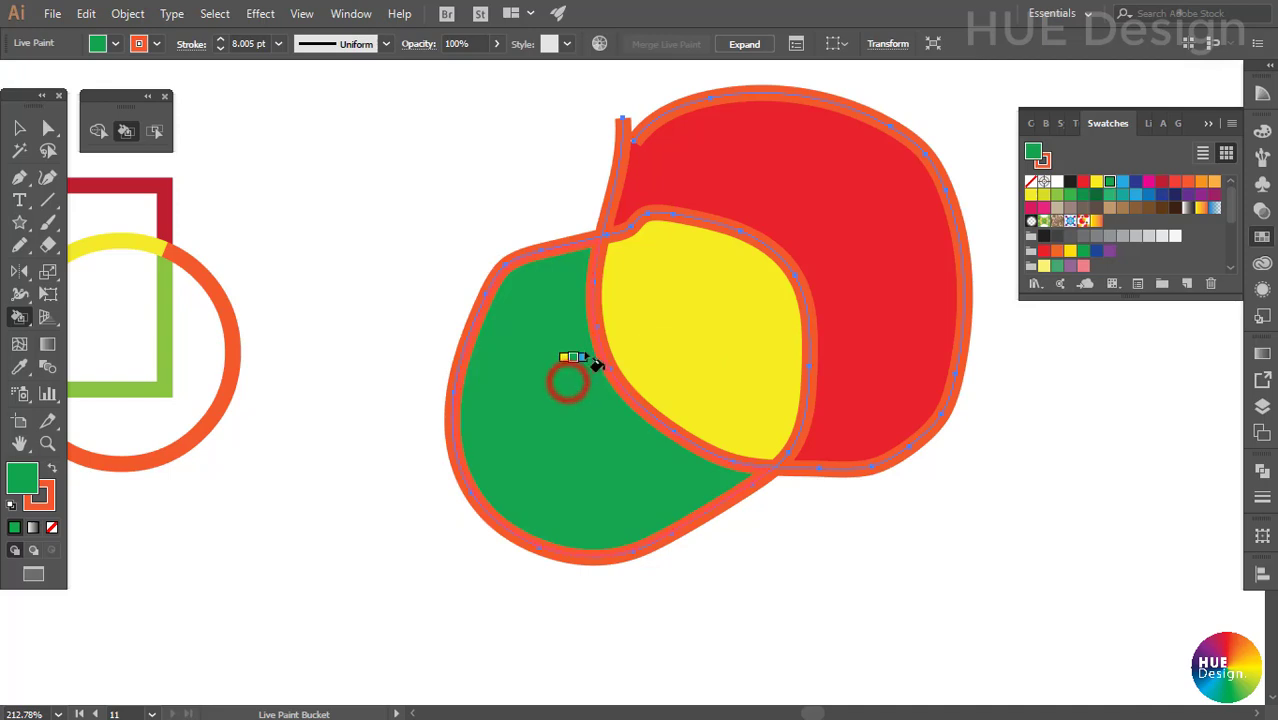
Deselect the painted loops and scroll back up to the three pineapples.
key("v")
left_click(513, 211)
scroll(513, 211, "up", 1)
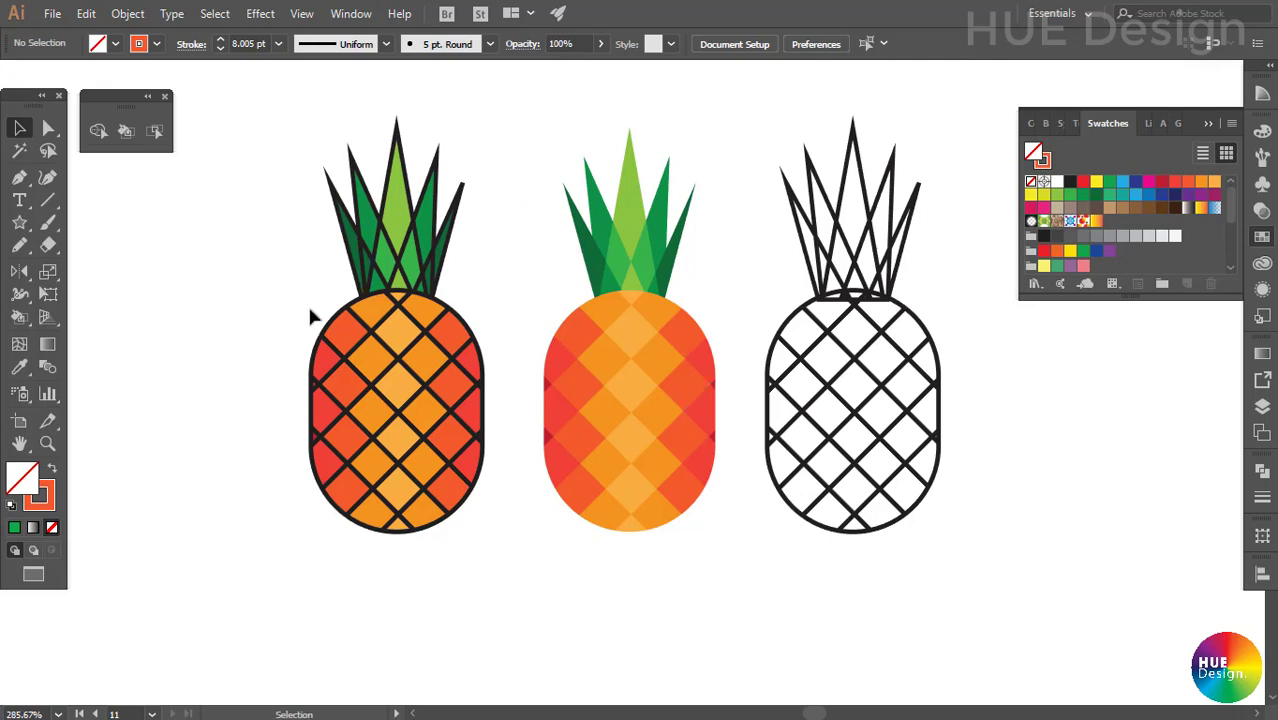
Draw a tall rounded rectangle as the pineapple body.
scroll(905, 604, "down", 3)
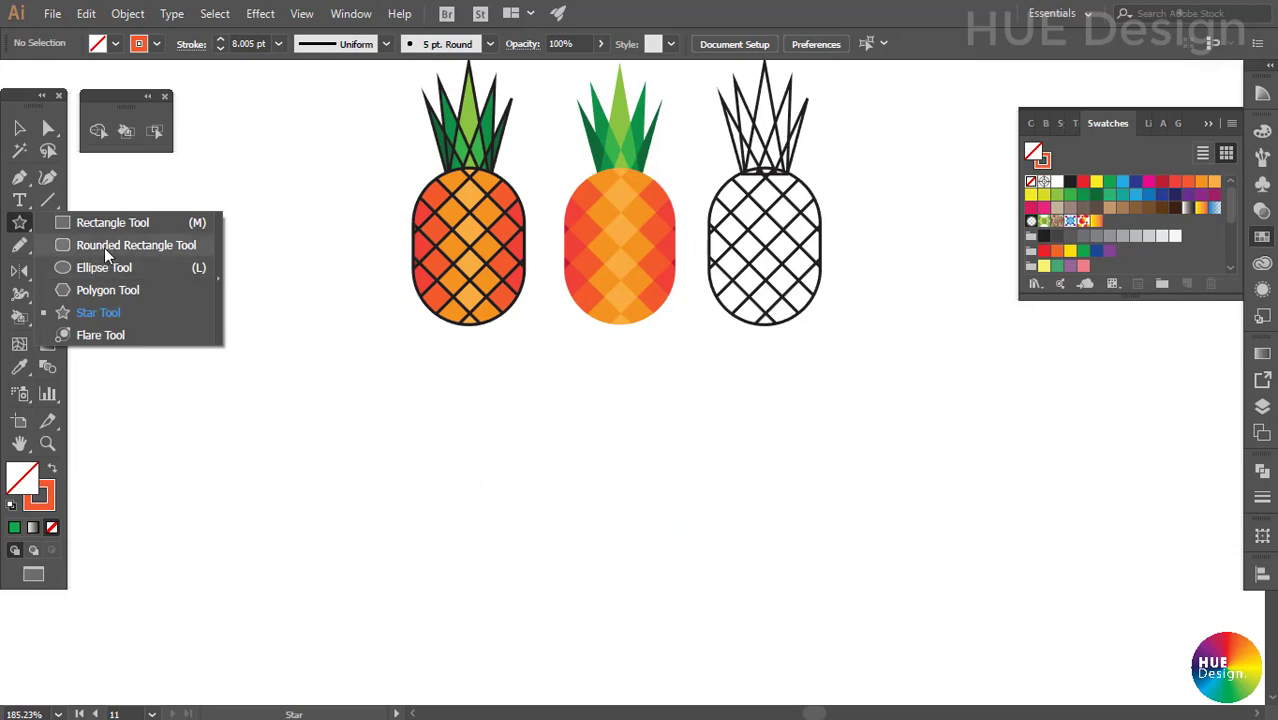
left_click_drag(19, 222, 104, 247)
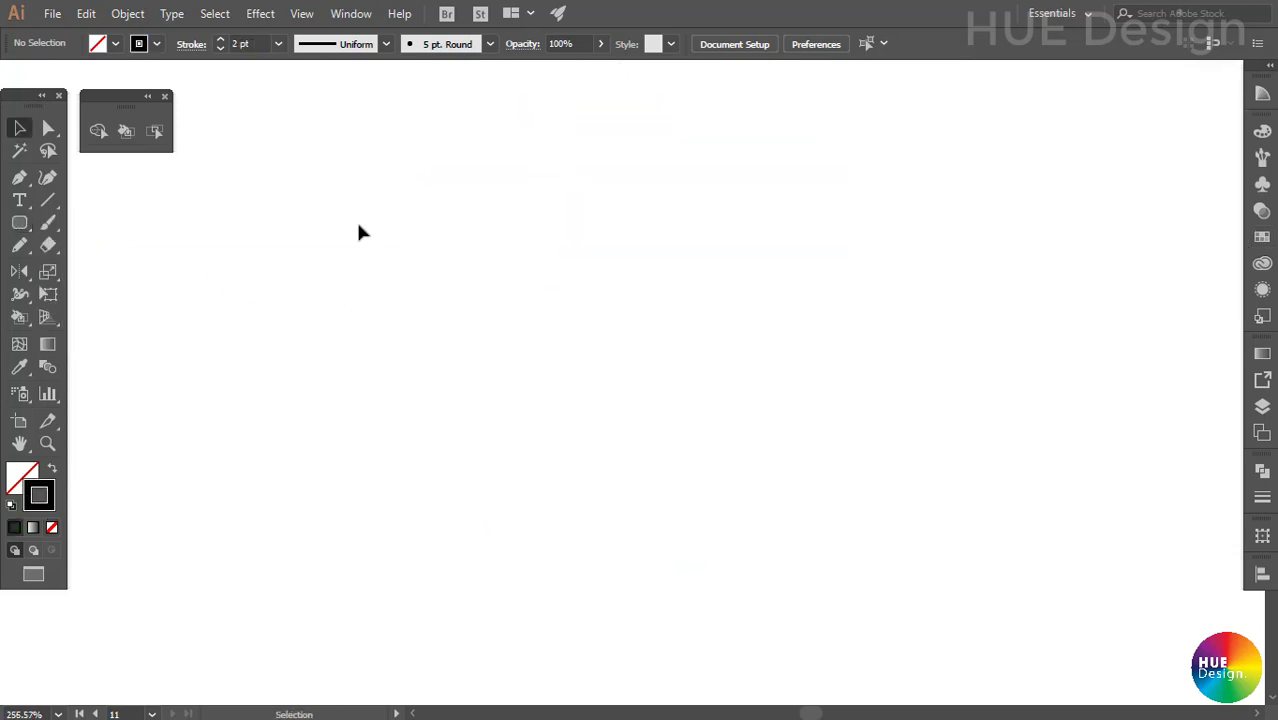
left_click_drag(19, 222, 94, 248)
mouse_move(373, 211)
left_mouse_down()
mouse_move(573, 542)
mouse_move(603, 554)
left_mouse_up()
Draw a vertical line through the rectangle's centre and select it.
key("backslash")
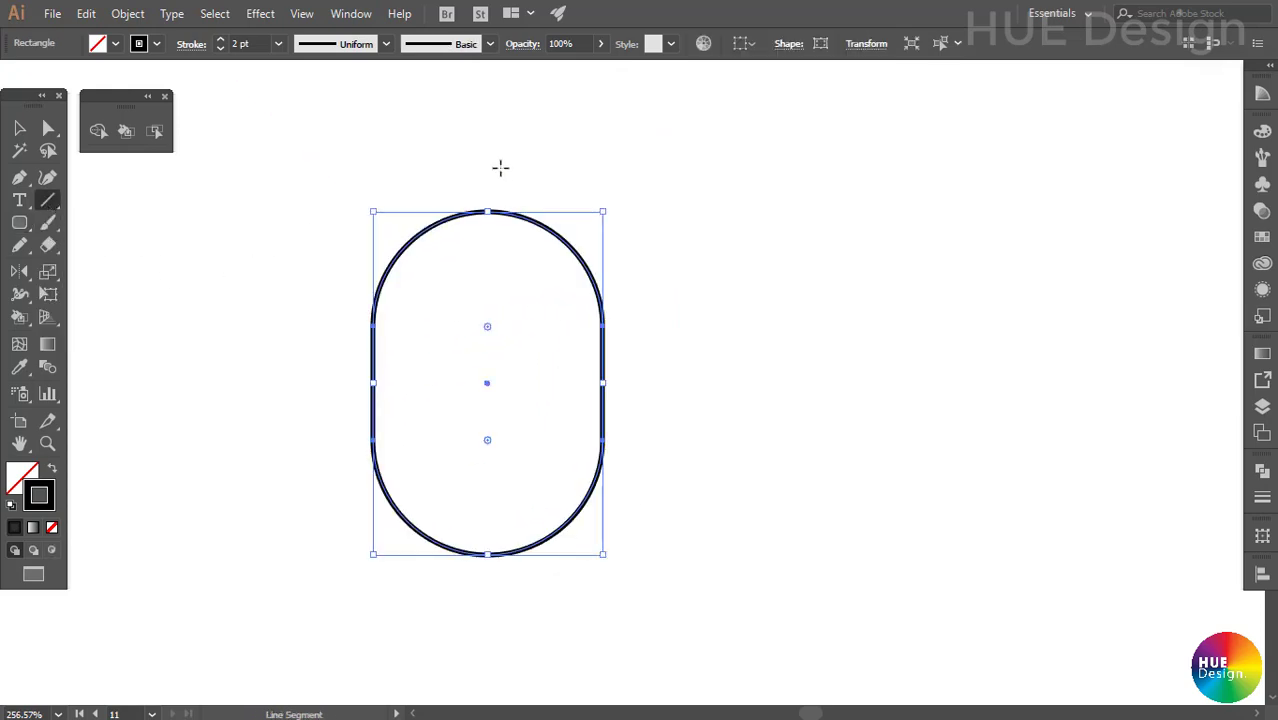
left_click_drag(488, 155, 488, 615)
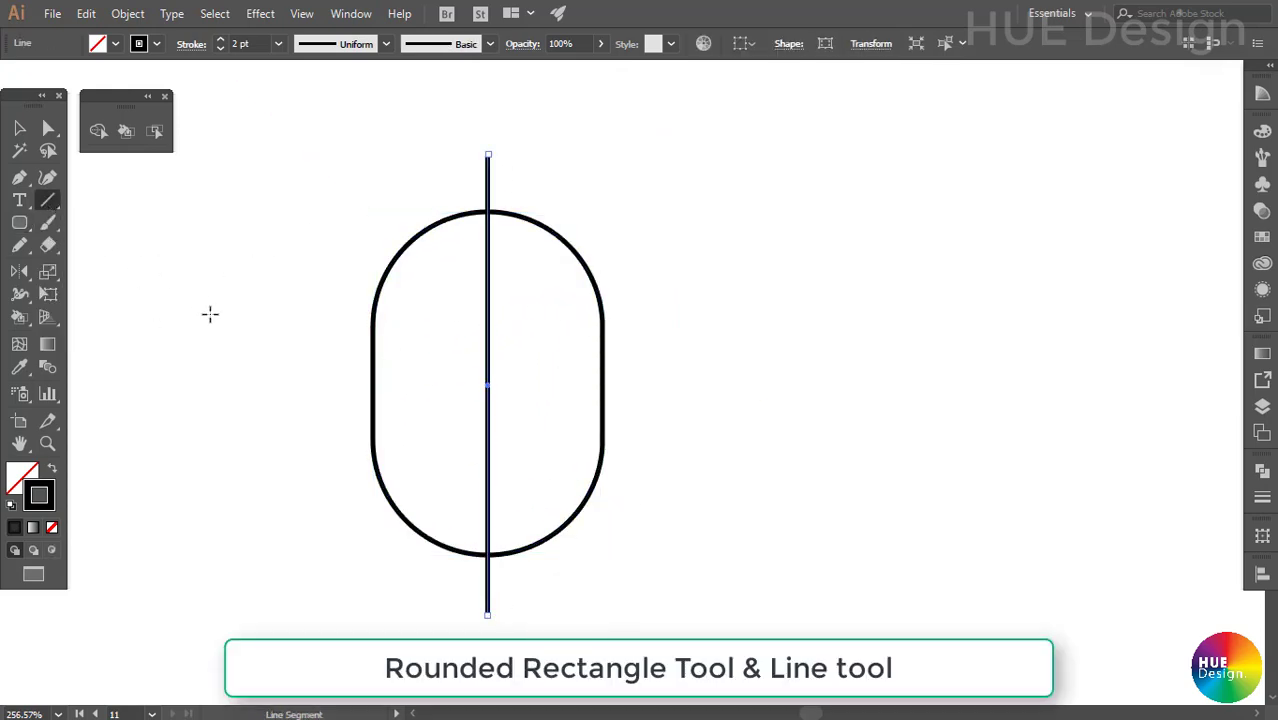
key("v")
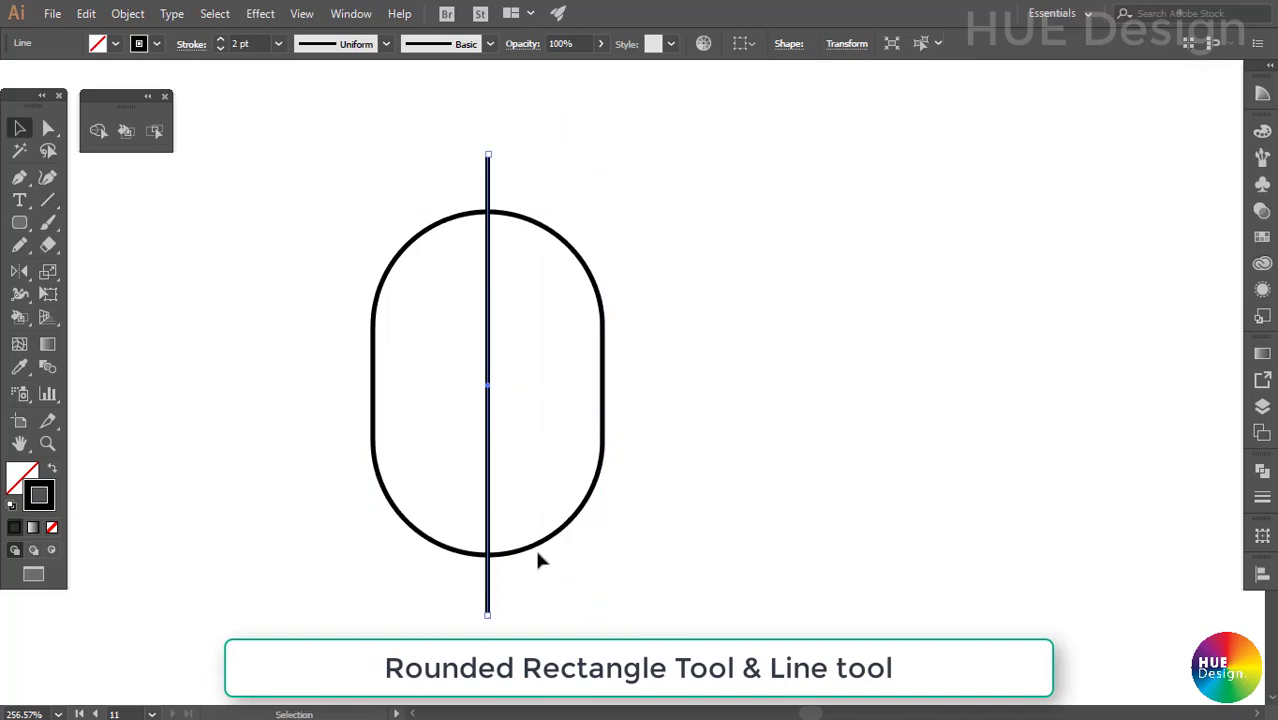
left_click(503, 555, "shift")
Rotate the line diagonally and repeat evenly spaced parallel copies across the rectangle with Ctrl+D.
left_click_drag(490, 620, 633, 582)
mouse_move(621, 518)
left_mouse_down()
mouse_move(577, 561)
mouse_move(588, 549)
left_mouse_up()
key("ctrl+d")
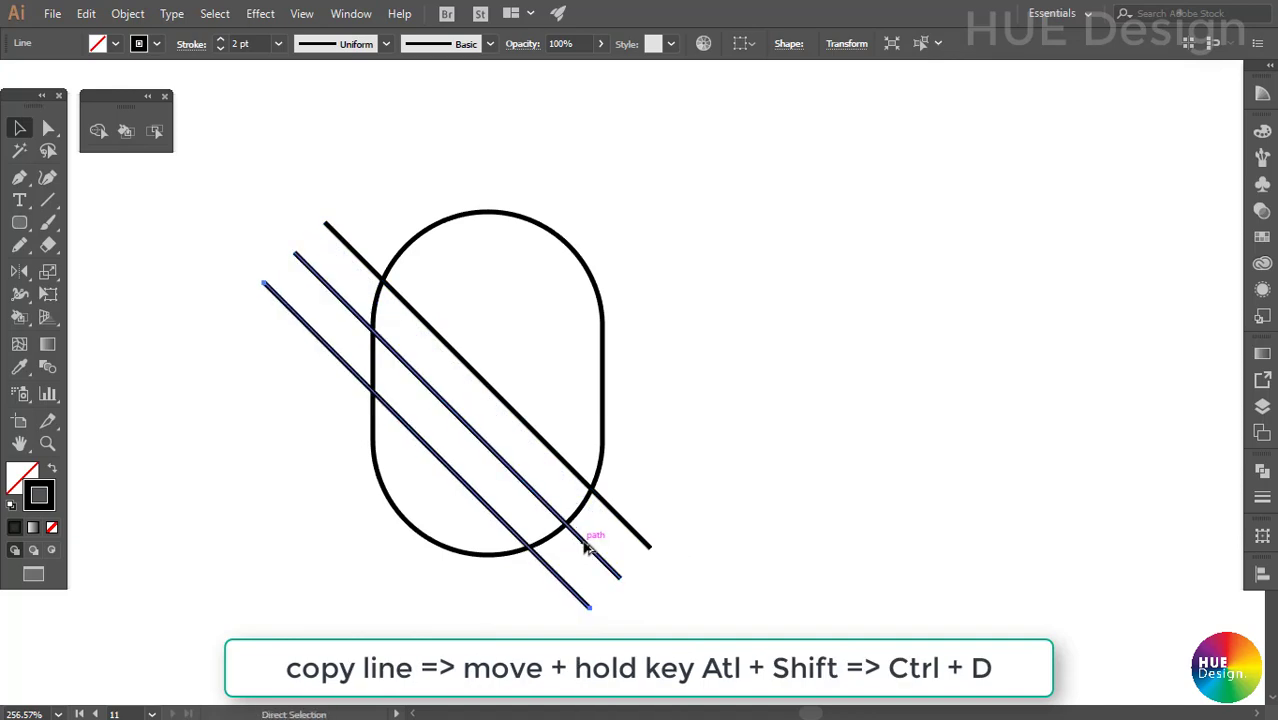
key("ctrl+d")
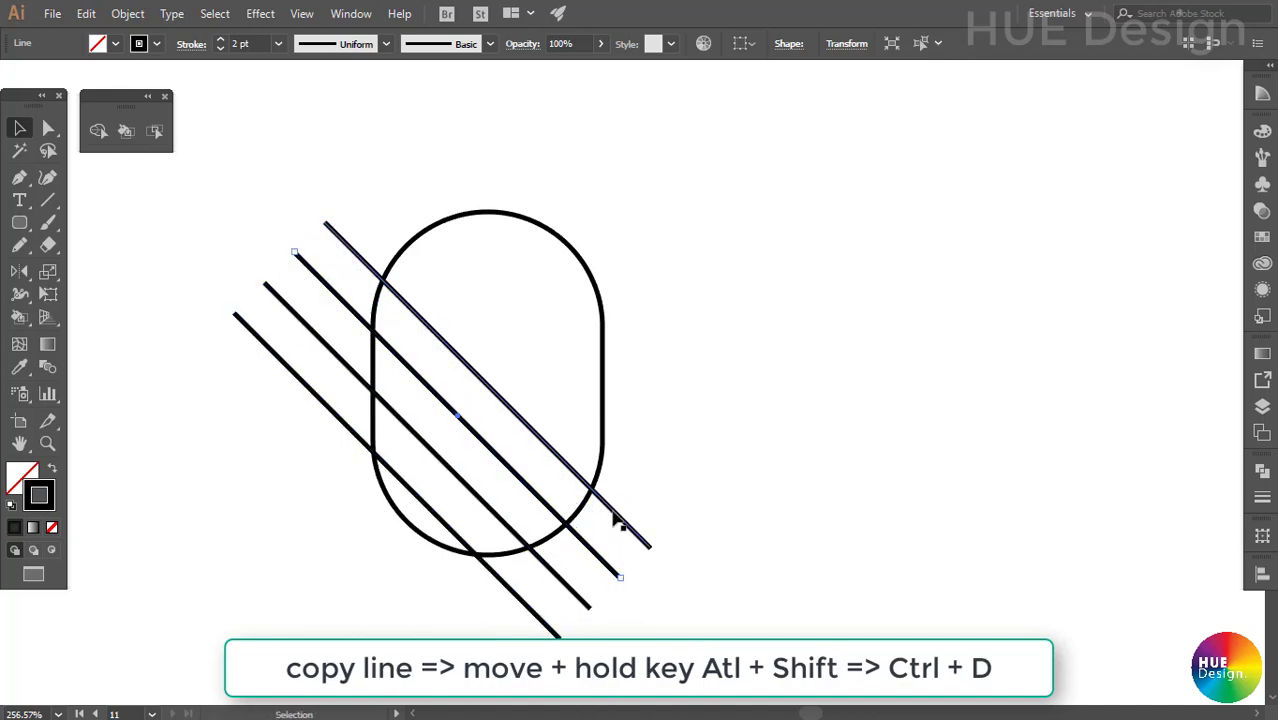
left_click_drag(595, 497, 623, 463)
key("ctrl+d")
key("ctrl+d")
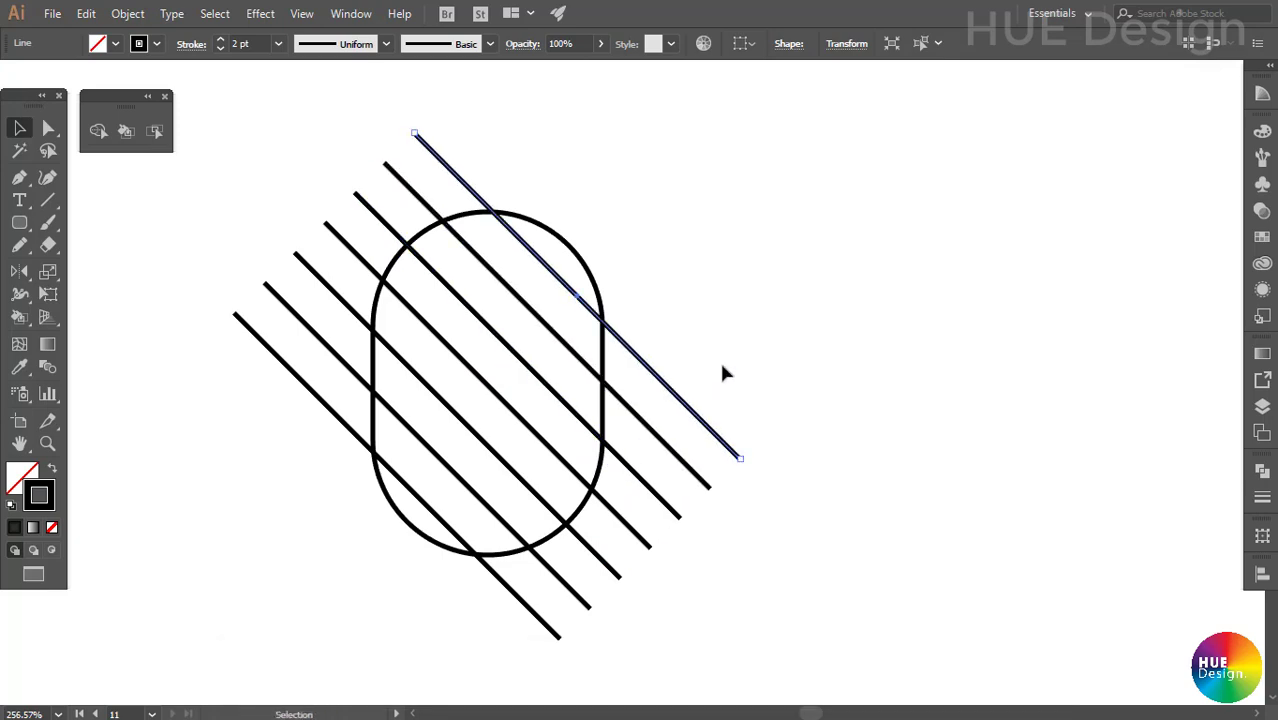
Mirror the diagonals with a Reflect copy at -90° into a crosshatch, then select it all.
left_click(585, 655)
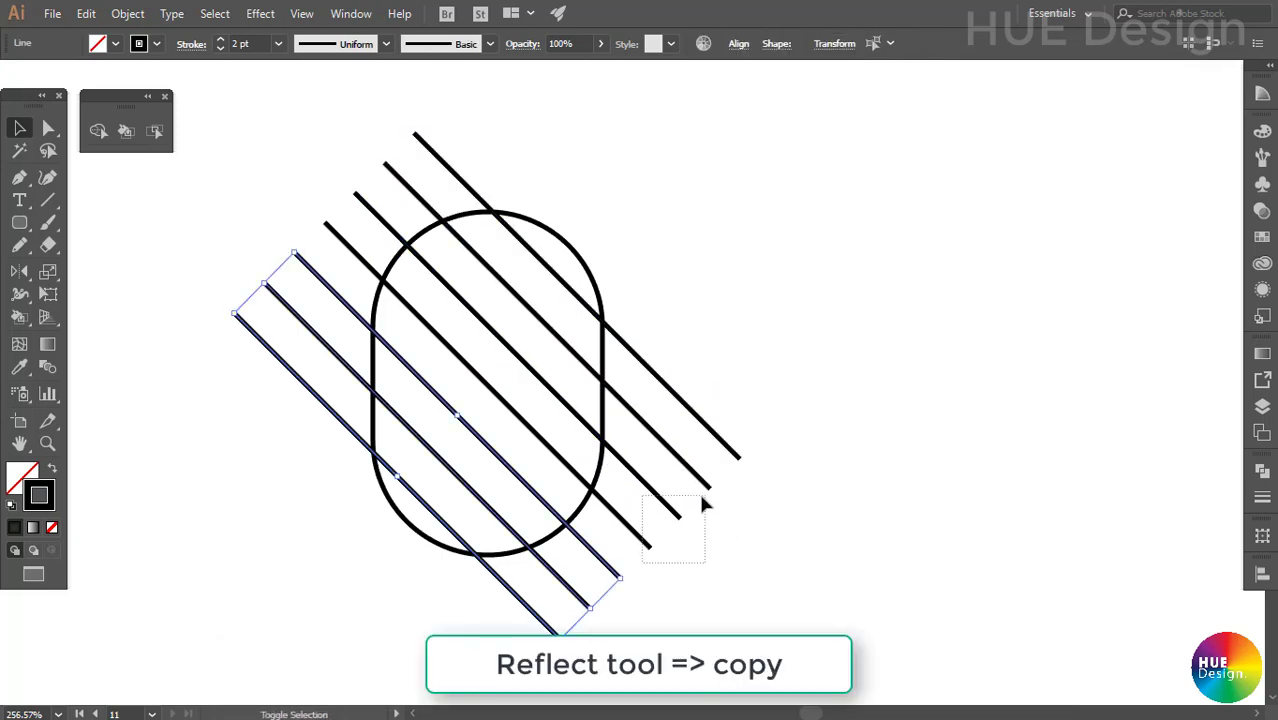
left_click_drag(668, 565, 755, 452)
double_click(19, 271)
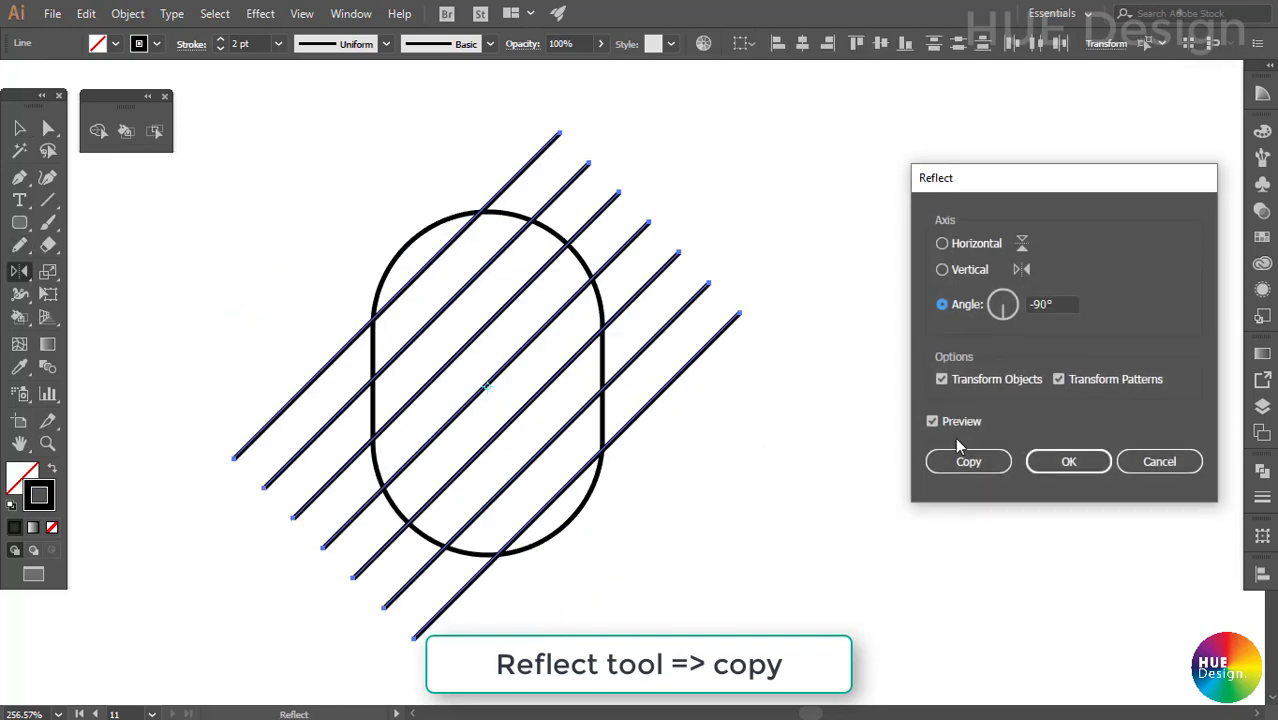
left_click(967, 458)
key("v")
scroll(713, 470, "down", 3)
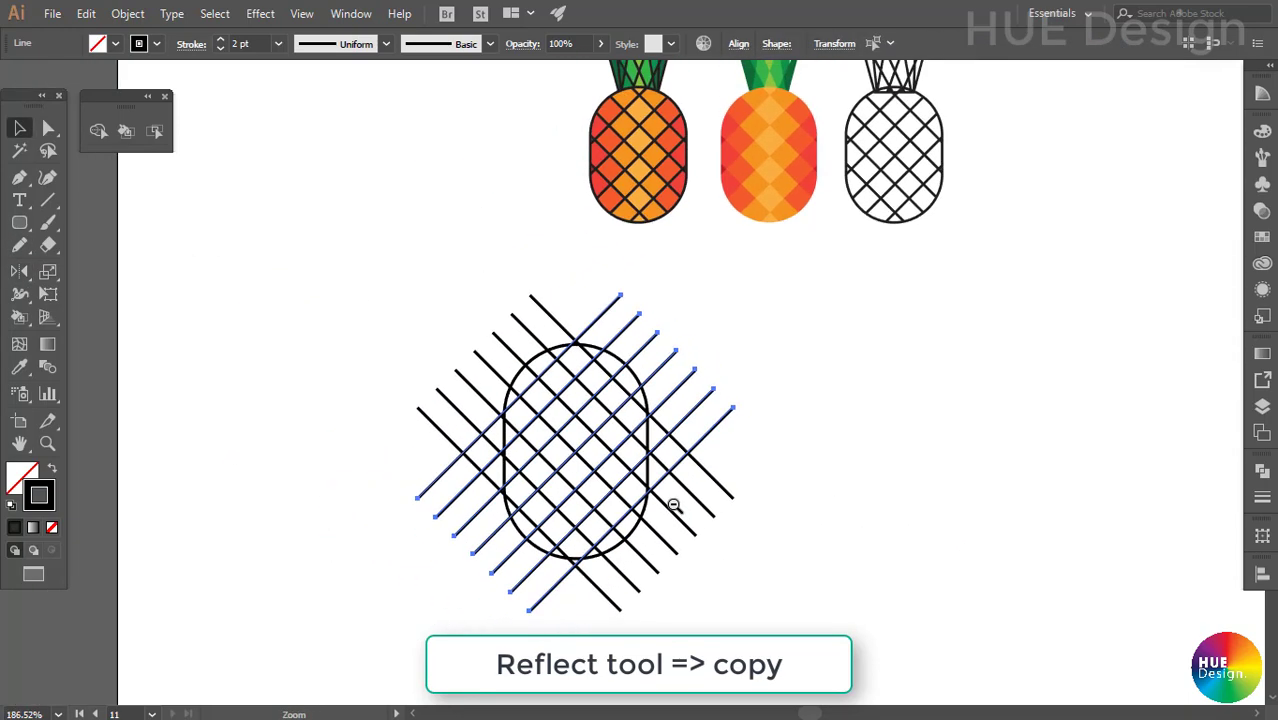
left_click(340, 320)
left_click_drag(340, 322, 736, 585)
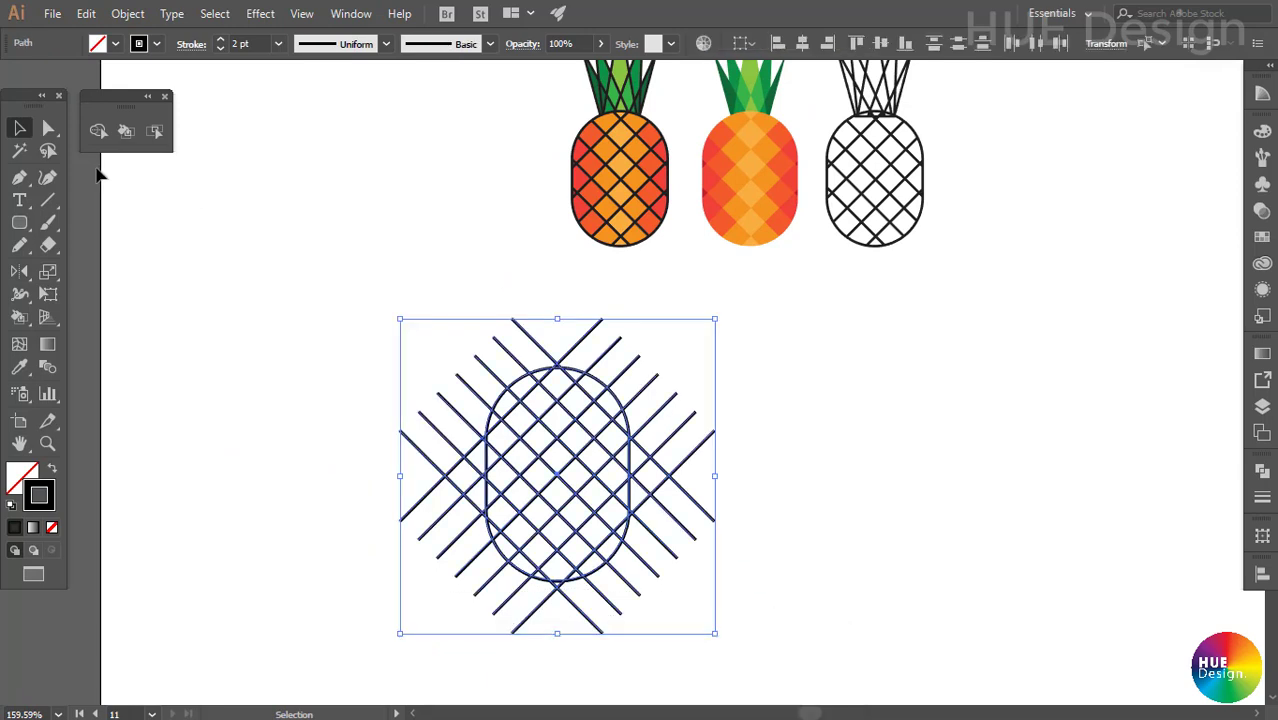
Select the crosshatch and rounded rectangle together for the Shape Builder and zoom in.
left_click(765, 515)
left_click_drag(342, 283, 700, 575)
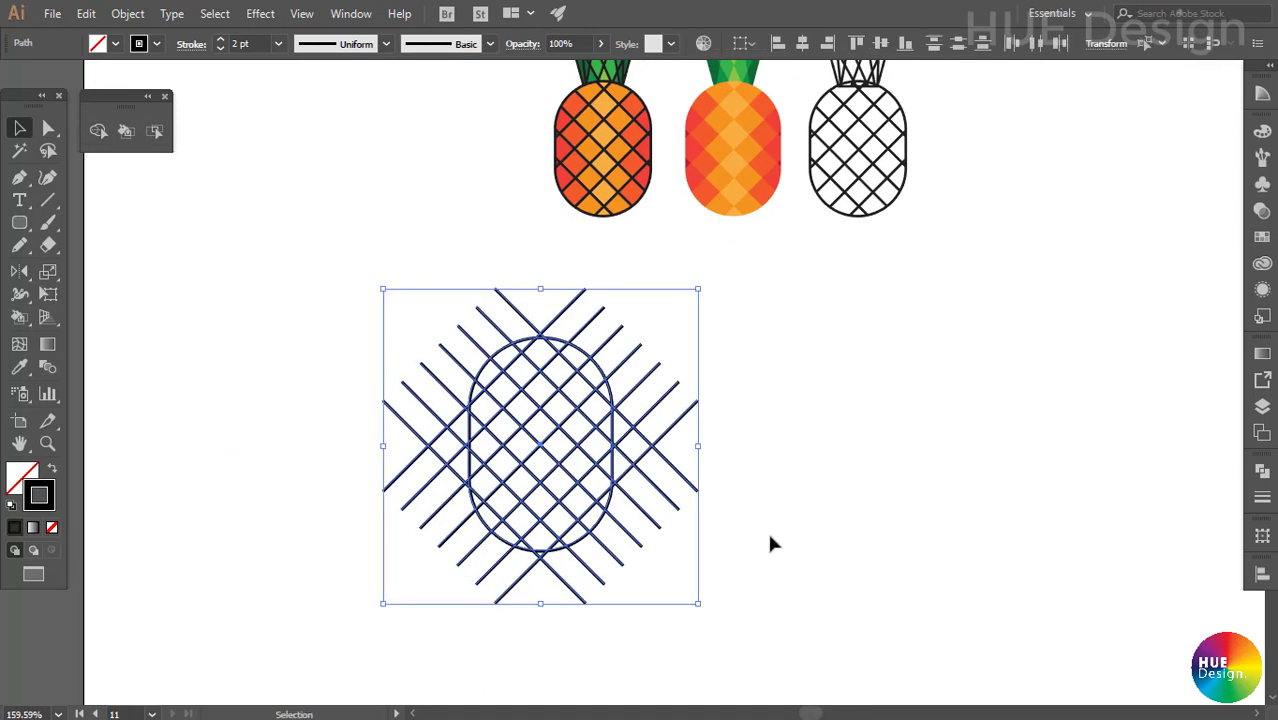
left_click(97, 132)
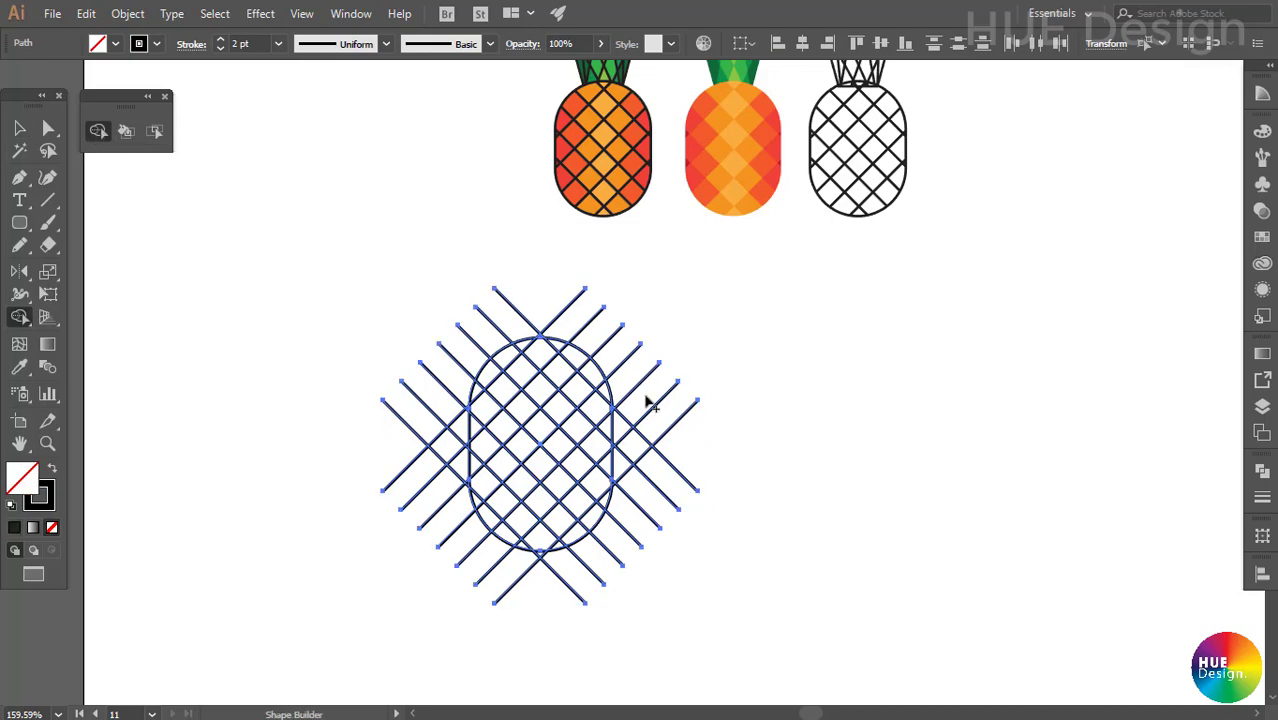
scroll(648, 402, "up", 2, "alt")
left_click(520, 309)
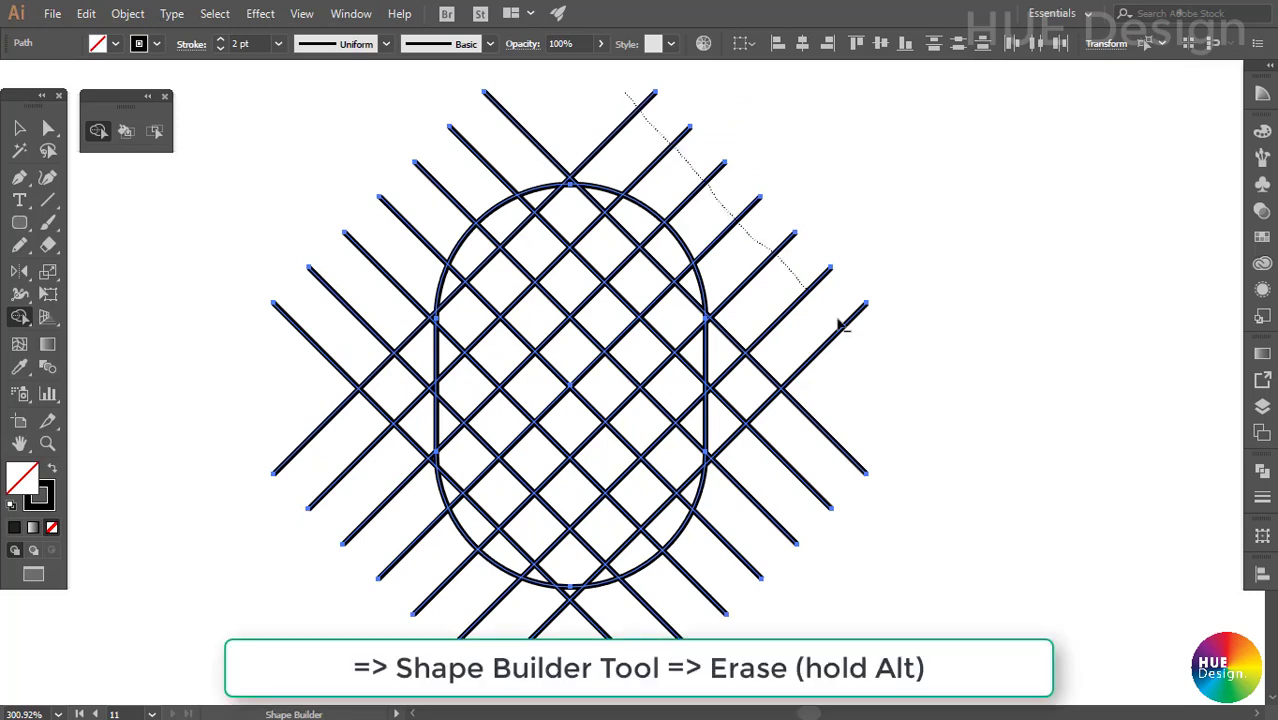
Erase the line ends and side diamonds protruding outside the capsule outline.
left_click_drag(866, 358, 866, 360)
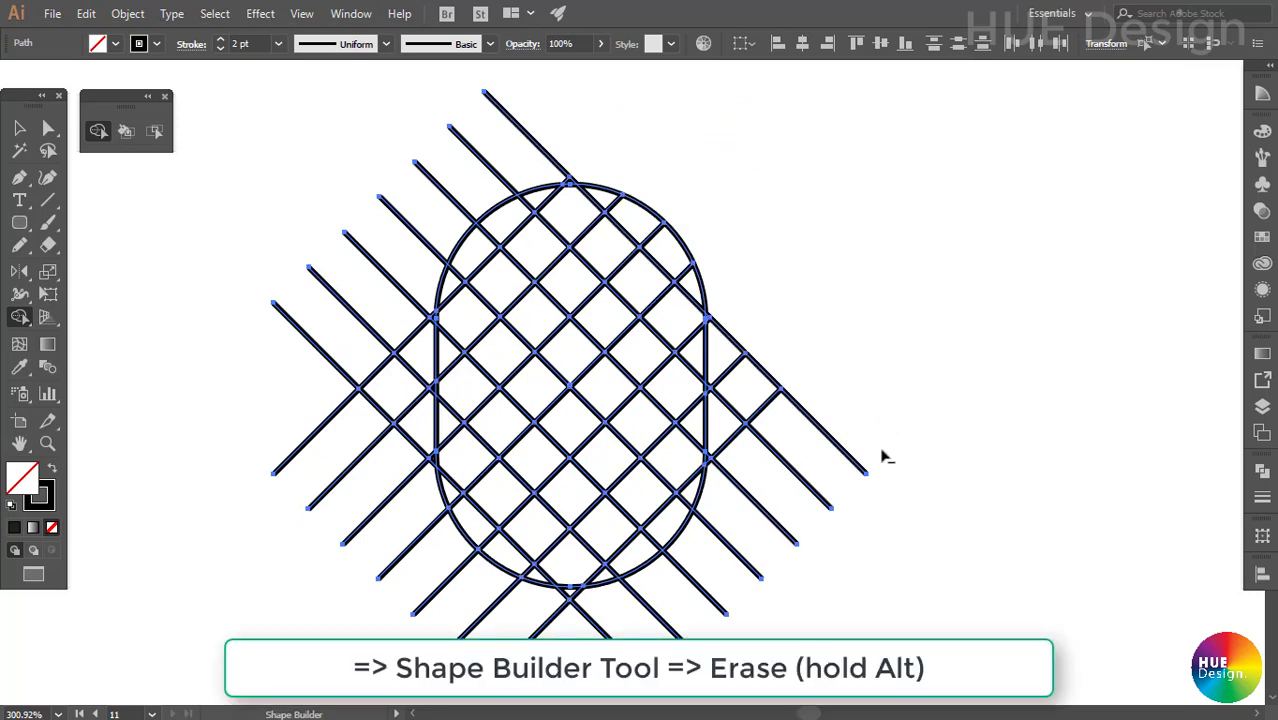
left_click_drag(650, 635, 640, 645)
left_click_drag(495, 636, 240, 443)
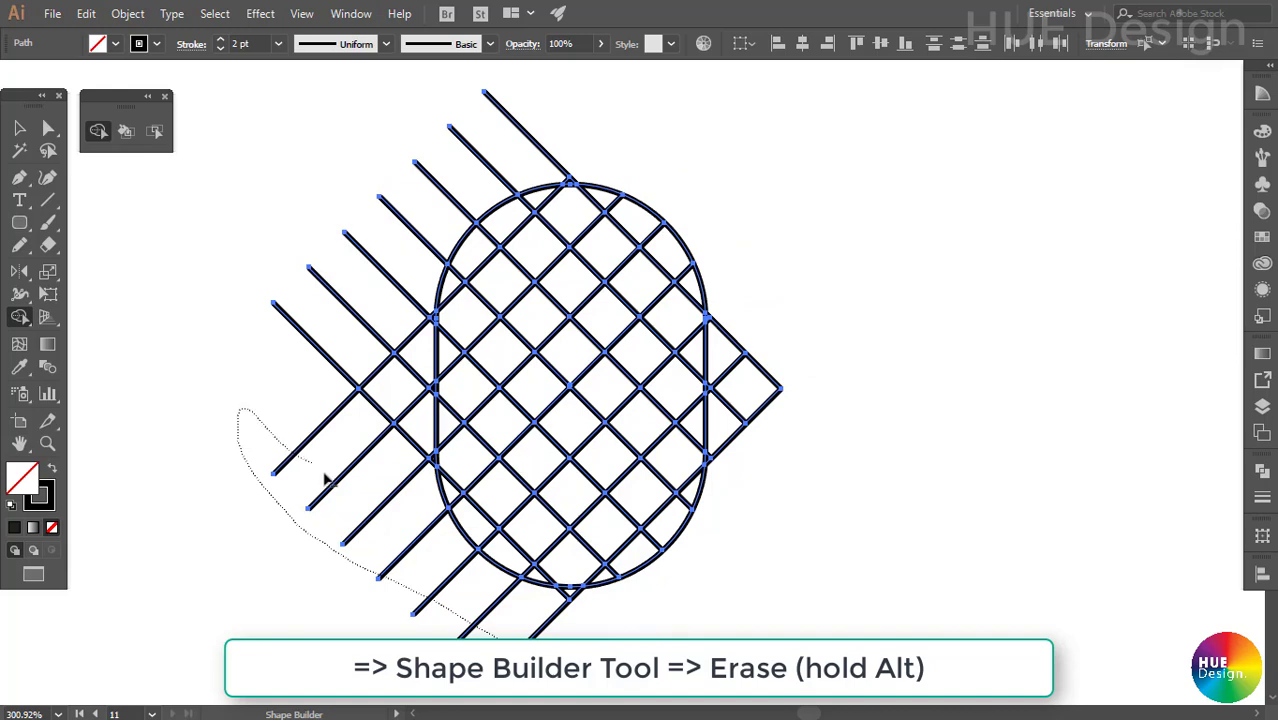
left_click_drag(326, 480, 375, 533)
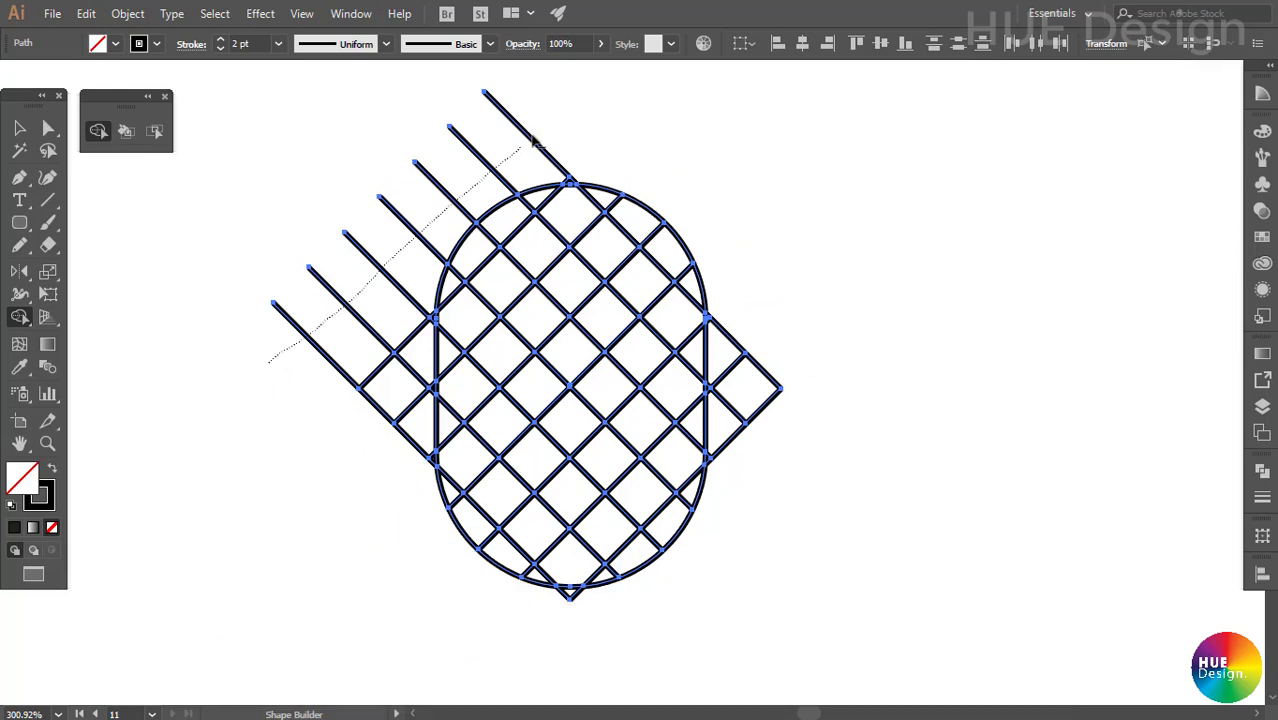
left_click_drag(532, 140, 556, 128)
mouse_move(733, 451)
left_mouse_down()
mouse_move(770, 340)
mouse_move(770, 430)
left_mouse_up()
mouse_move(415, 345)
left_mouse_down()
mouse_move(368, 422)
mouse_move(427, 345)
left_mouse_up()
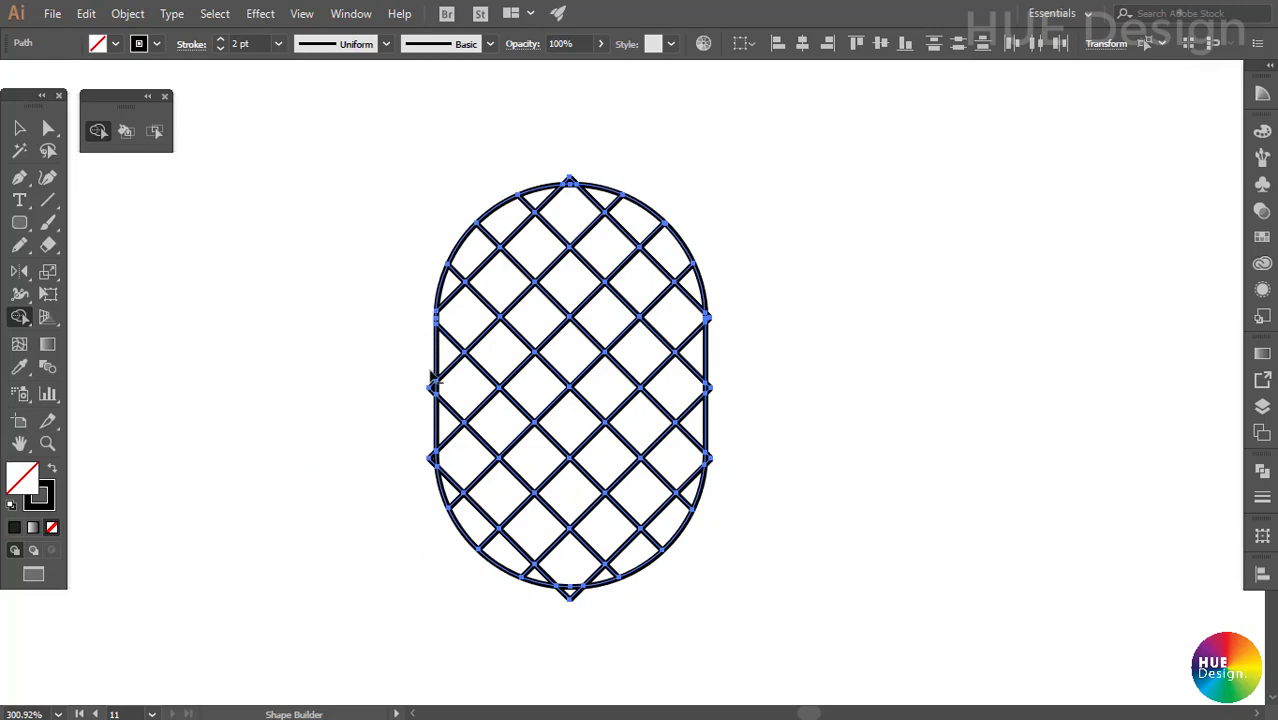
Remove the small pointed tips below and above the oval, then deselect.
scroll(432, 418, "up", 4)
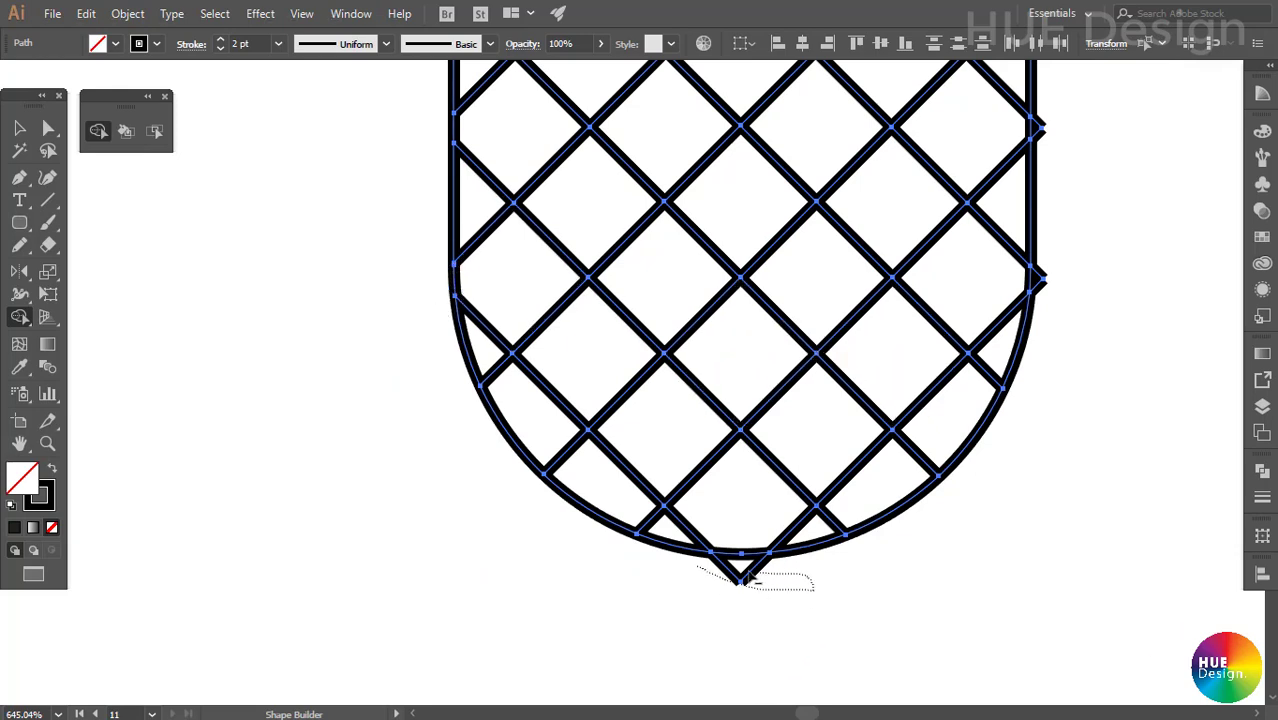
left_click_drag(750, 579, 752, 581)
left_click_drag(1040, 275, 952, 408)
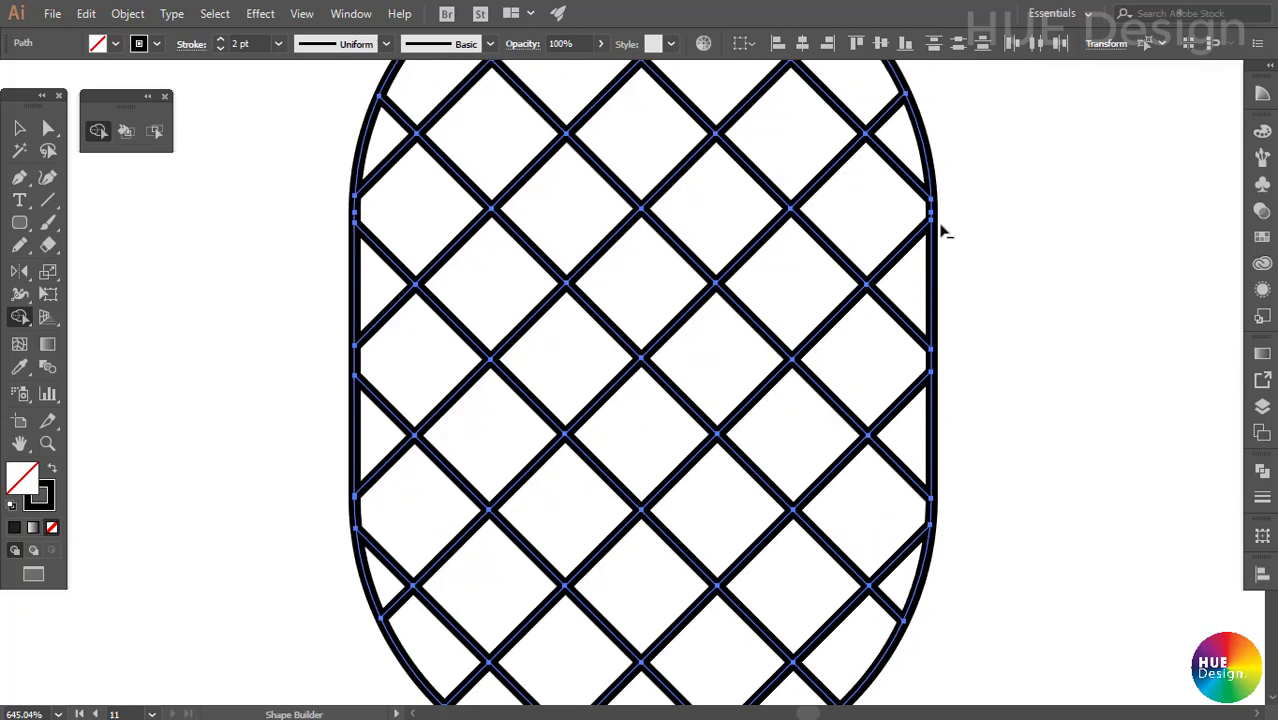
scroll(933, 537, "down", 3)
scroll(665, 266, "up", 5)
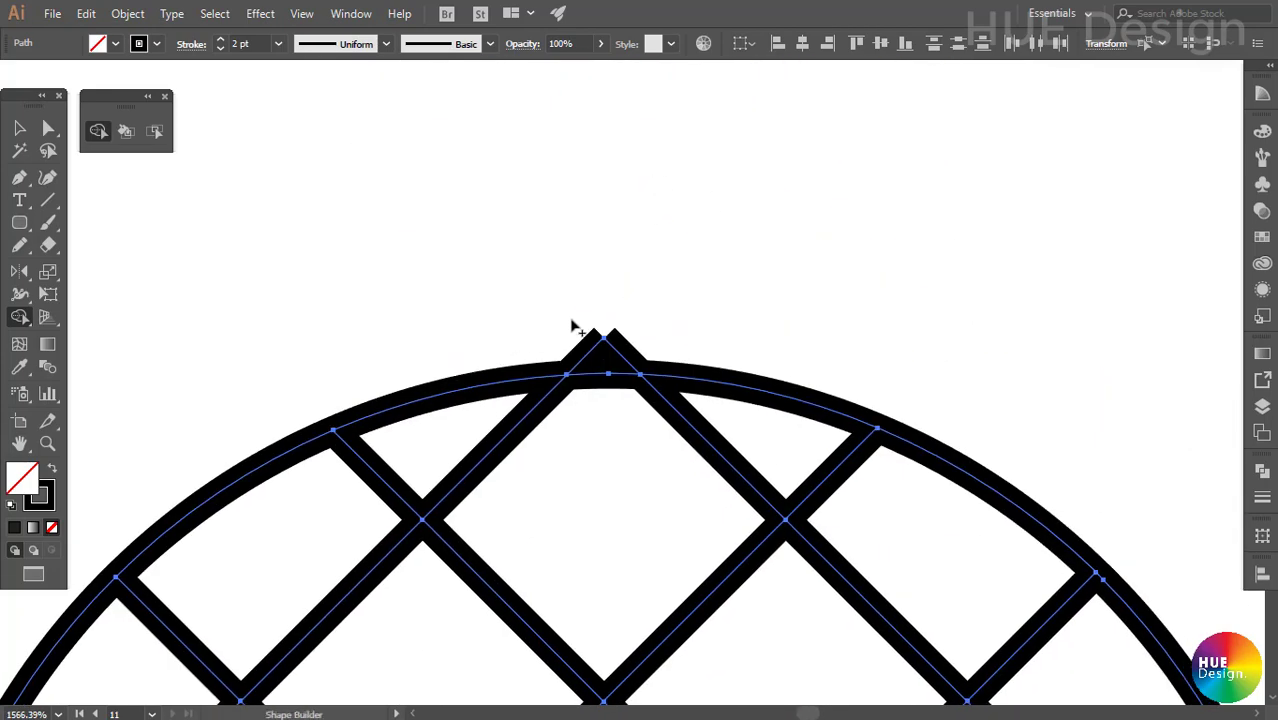
left_click_drag(543, 320, 708, 323)
key("v")
scroll(597, 271, "down", 5)
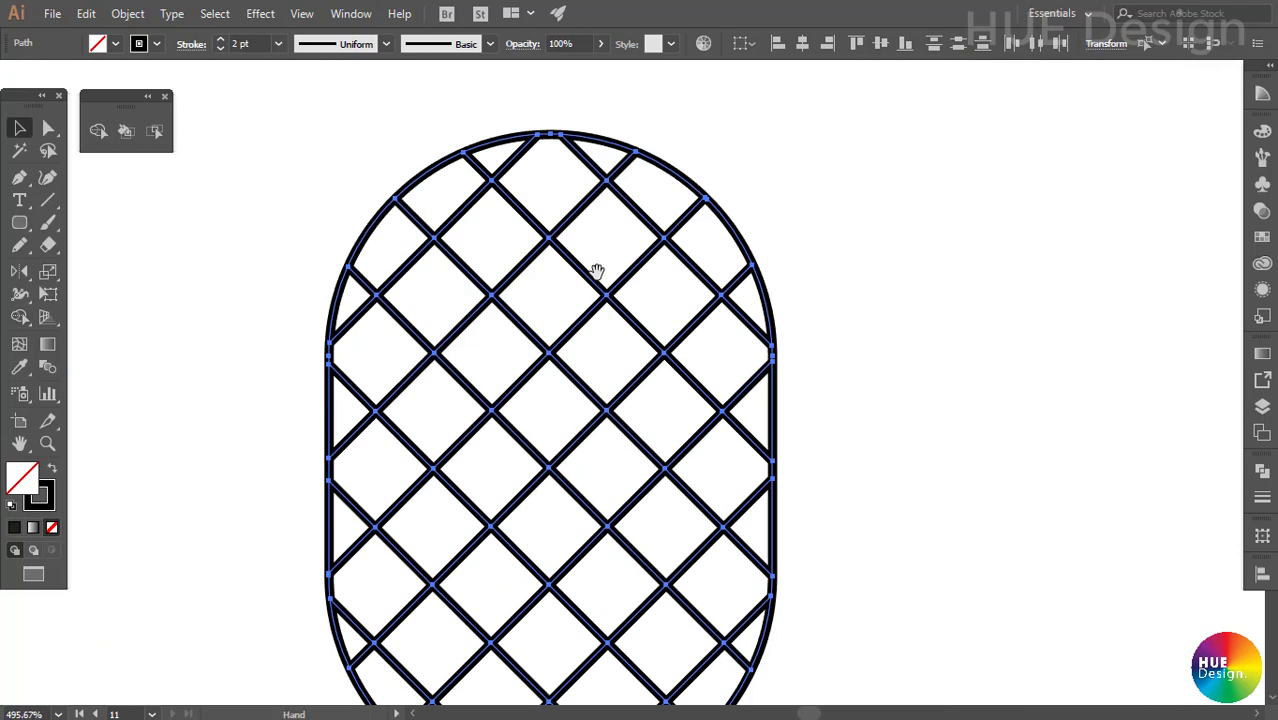
scroll(597, 271, "down", 3)
scroll(650, 450, "down", 2)
left_click(821, 428)
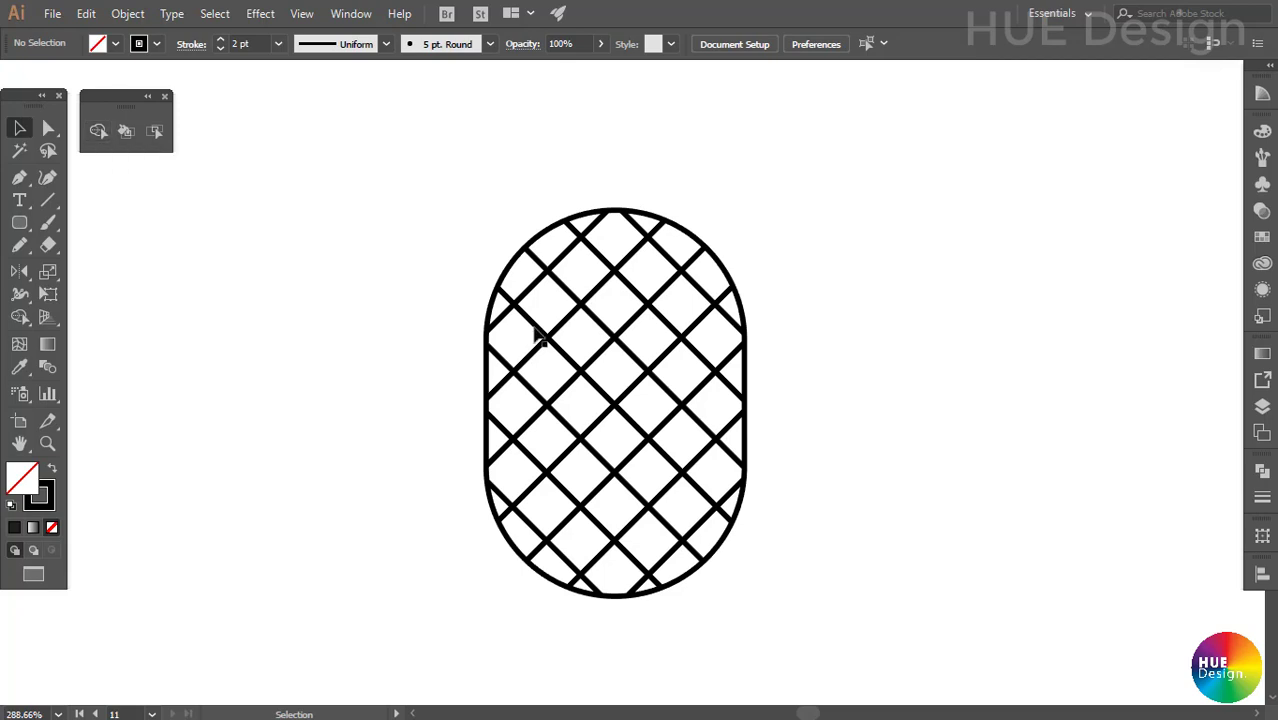
Undo an accidental line move and select the entire diamond grid shape.
left_click(572, 315)
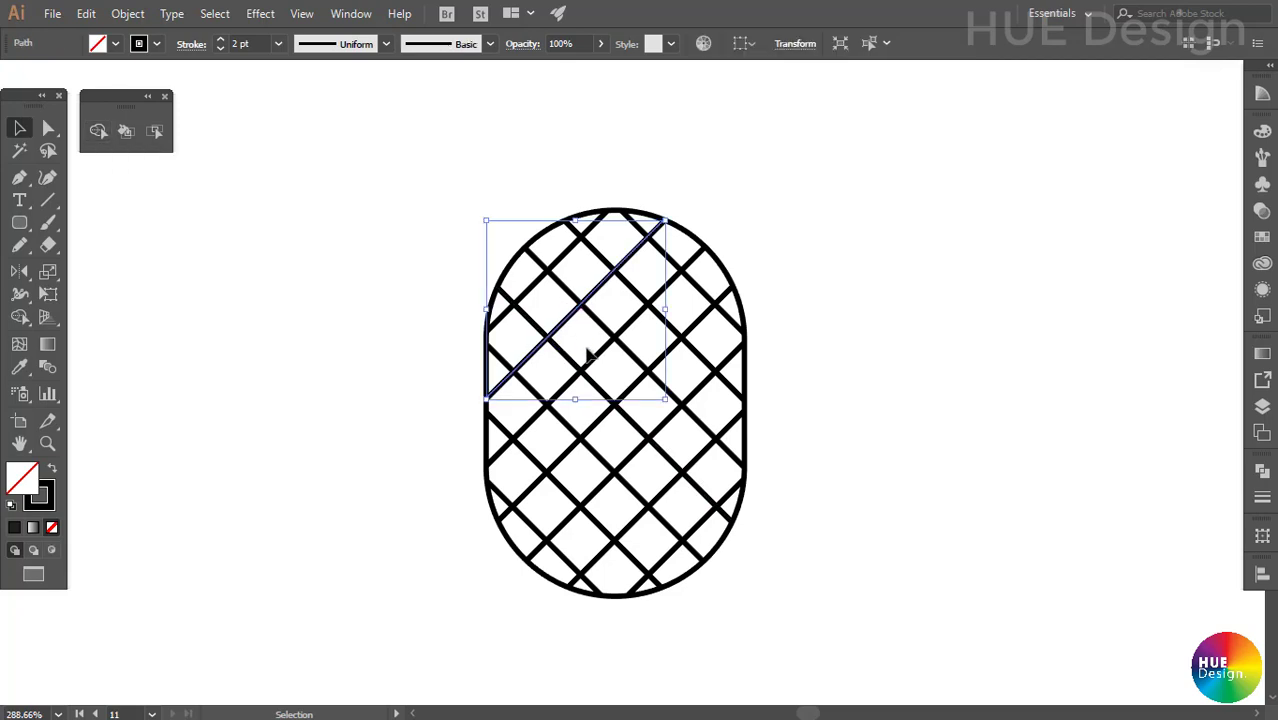
left_click_drag(590, 355, 645, 465)
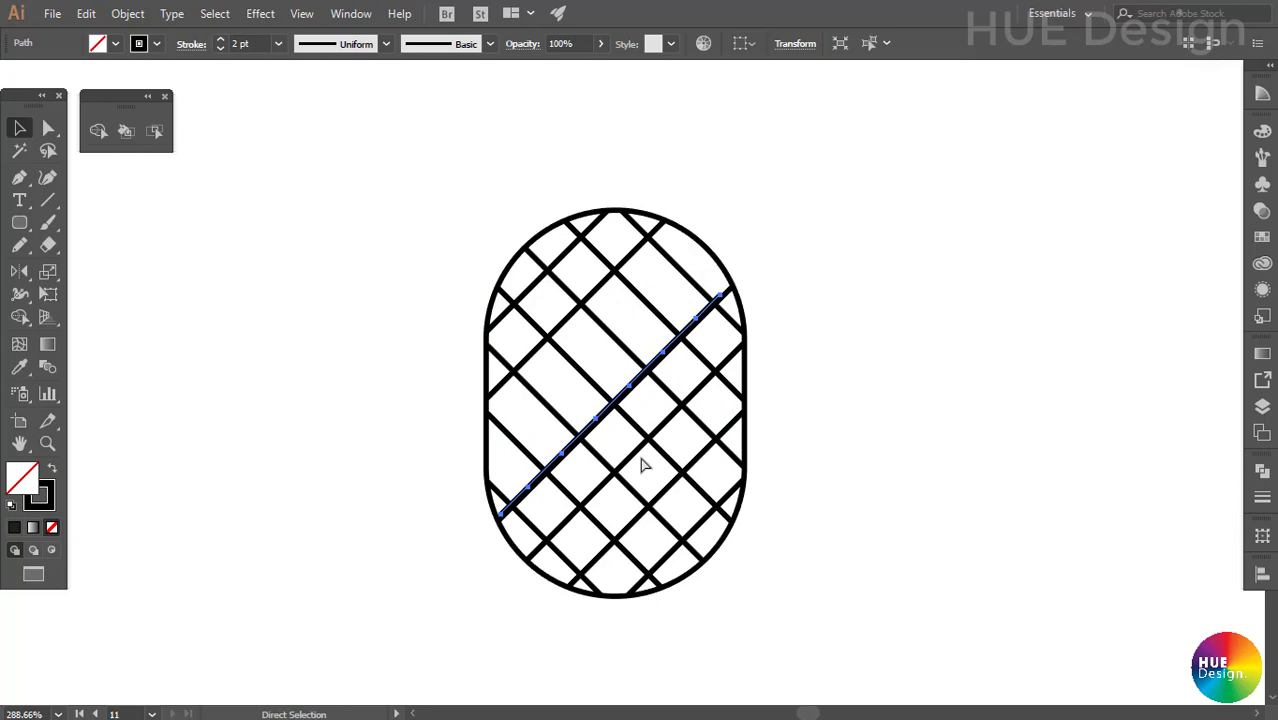
key("ctrl+z")
left_click(512, 428)
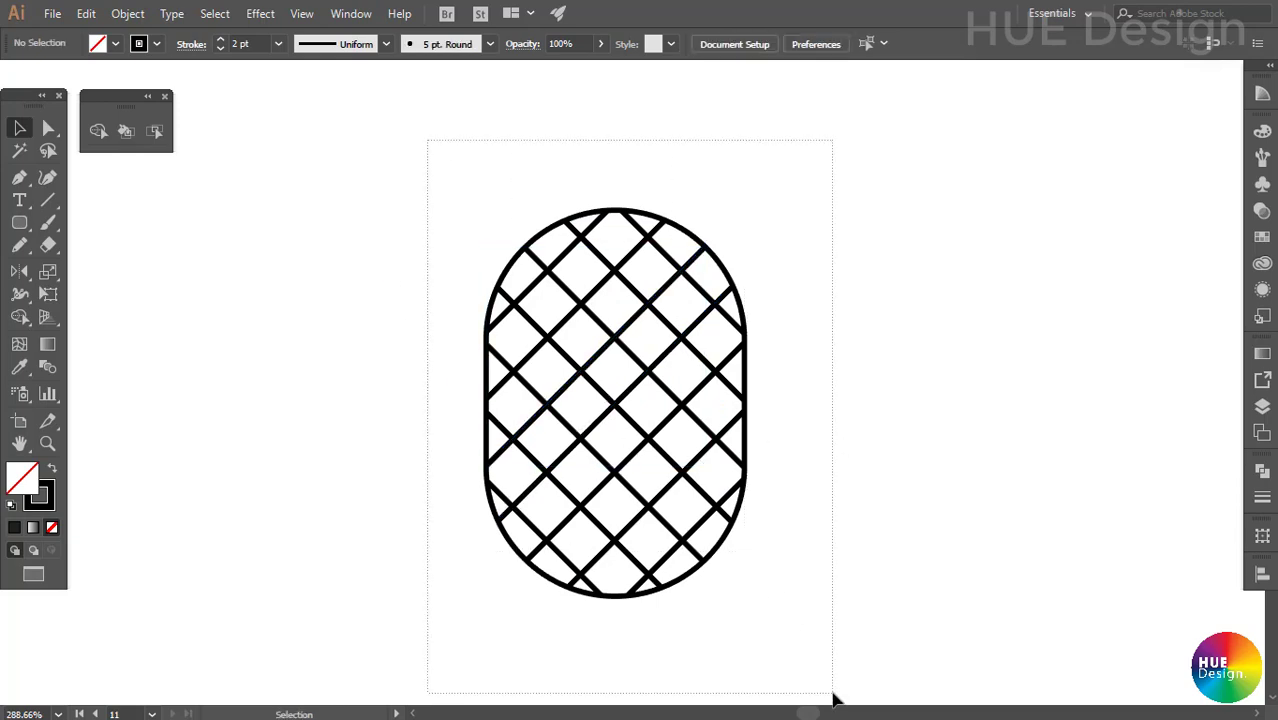
left_click_drag(474, 192, 836, 693)
left_click(762, 531)
left_click_drag(790, 590, 437, 202)
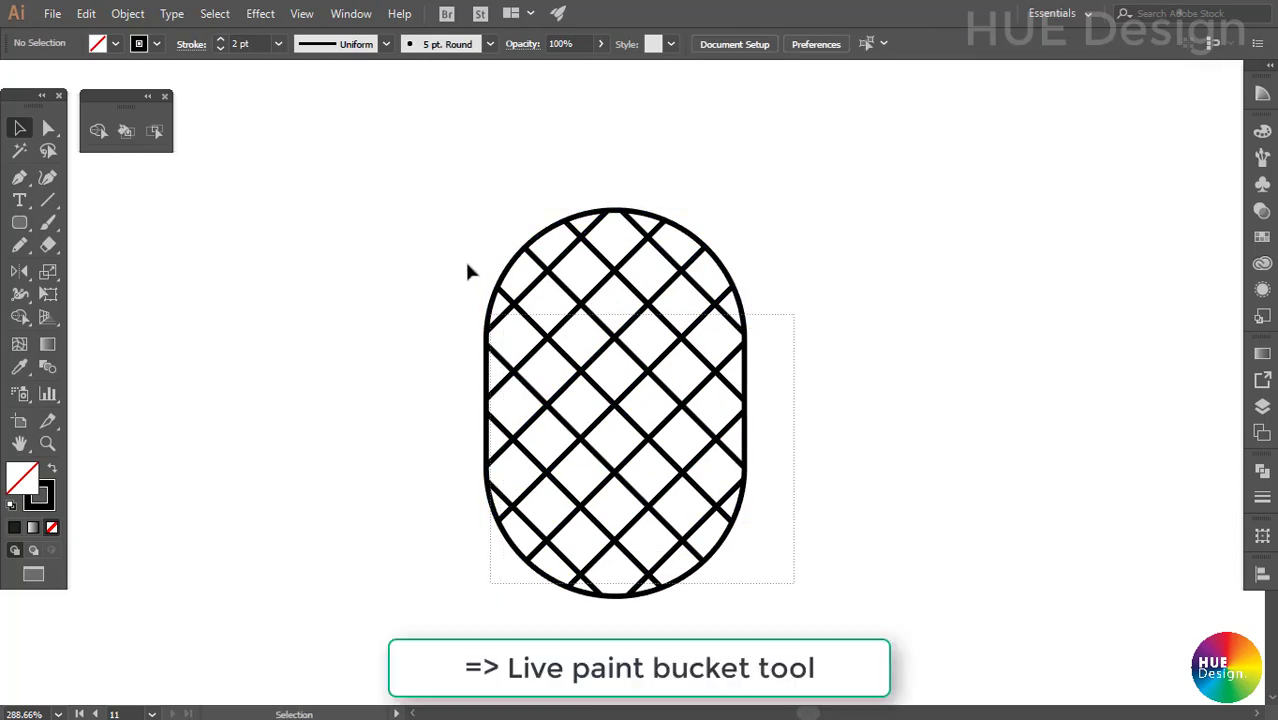
left_click(125, 132)
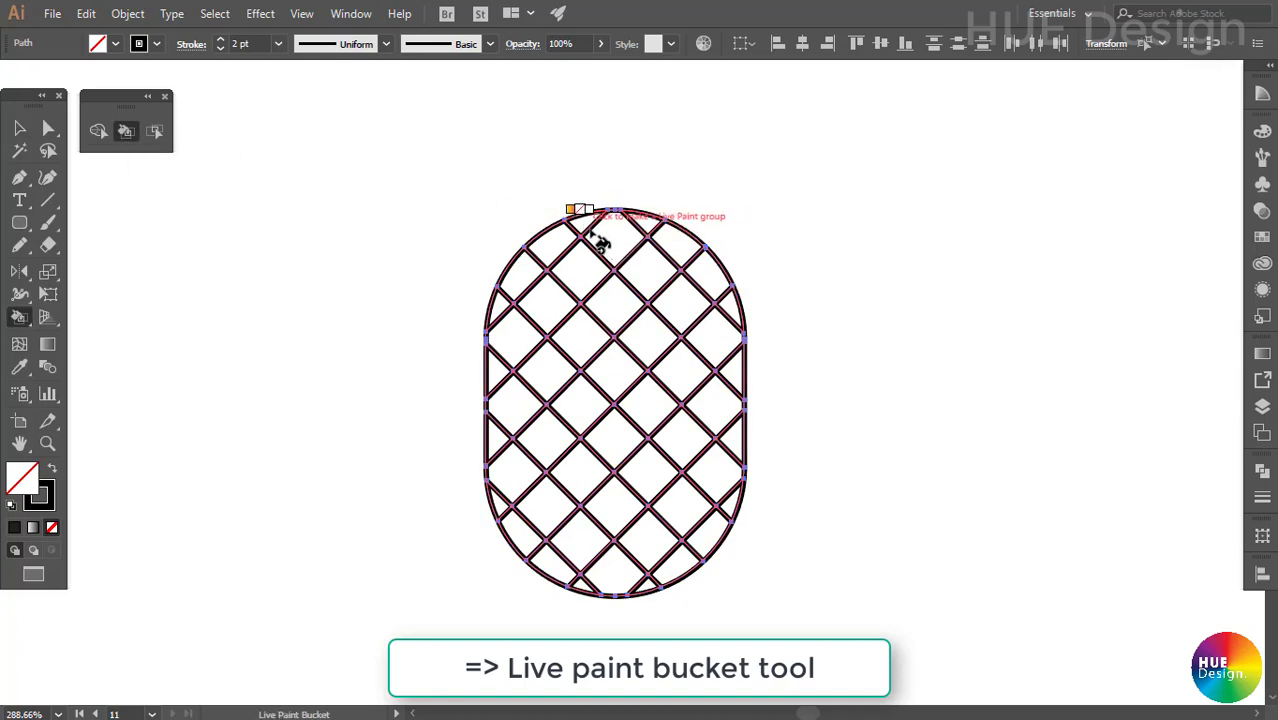
Live Paint the six centre-column diamond cells yellow.
key("Right")
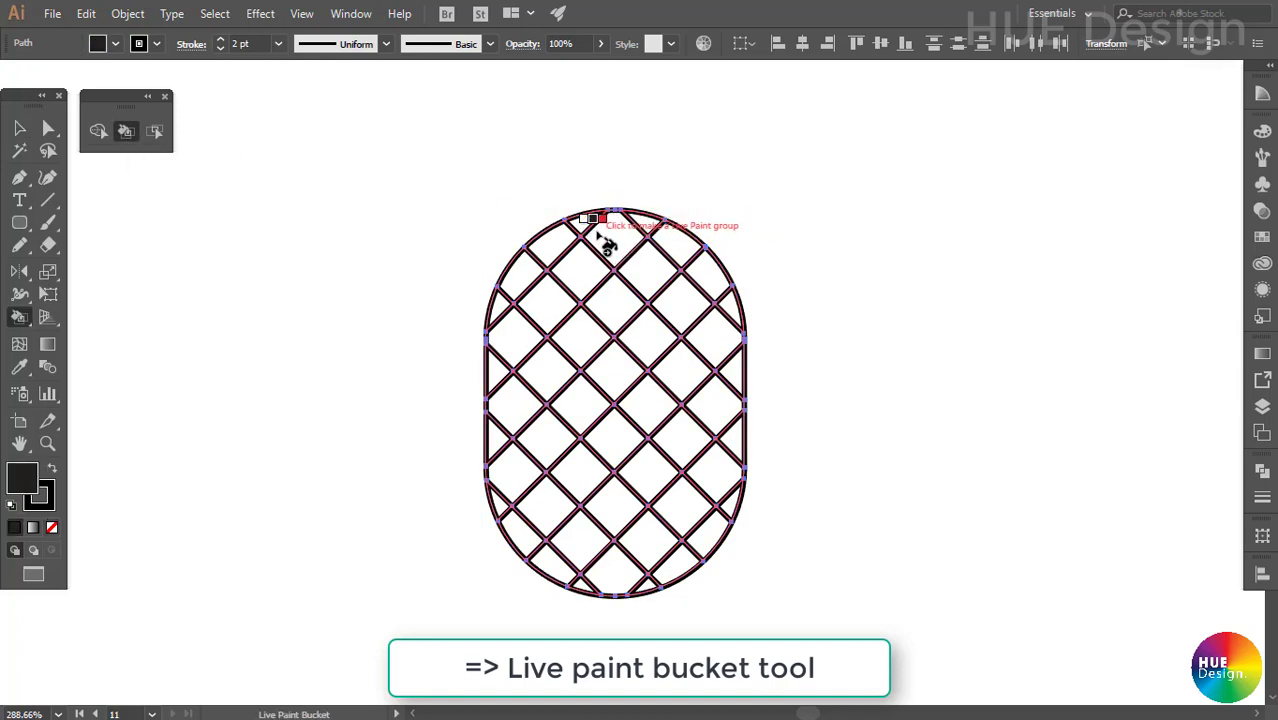
key("Right")
left_click(1262, 237)
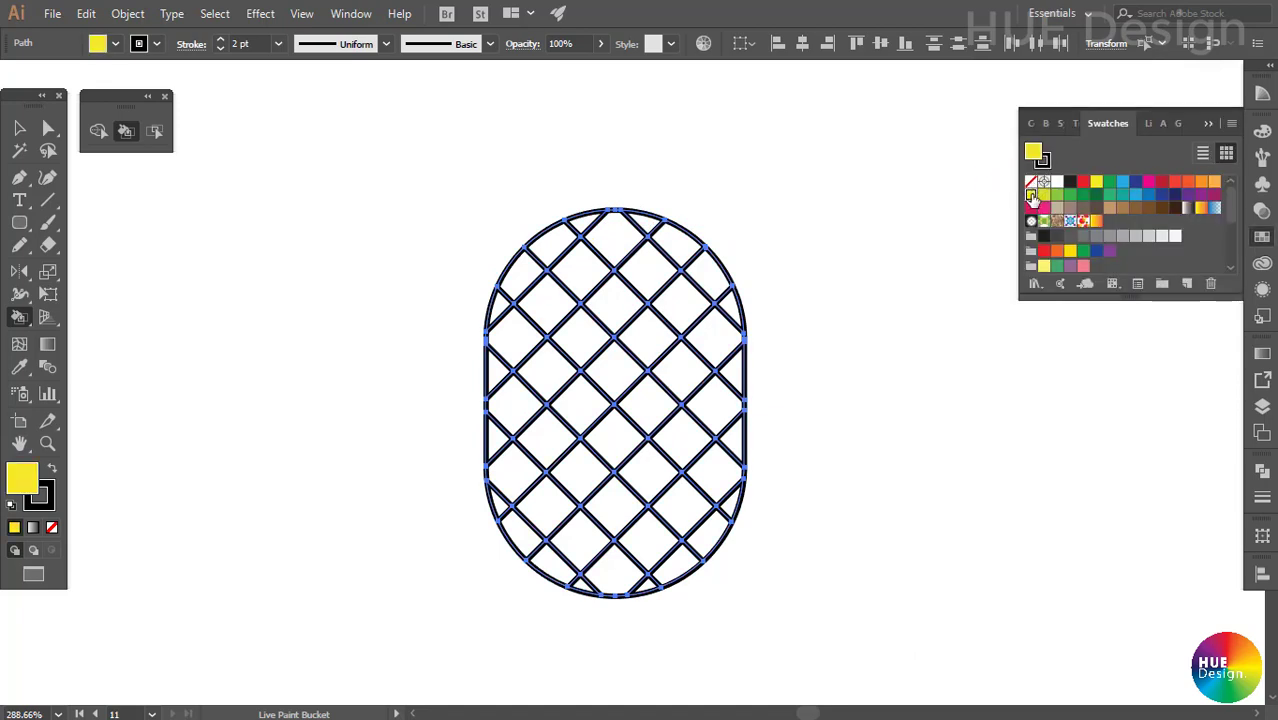
left_click(617, 240)
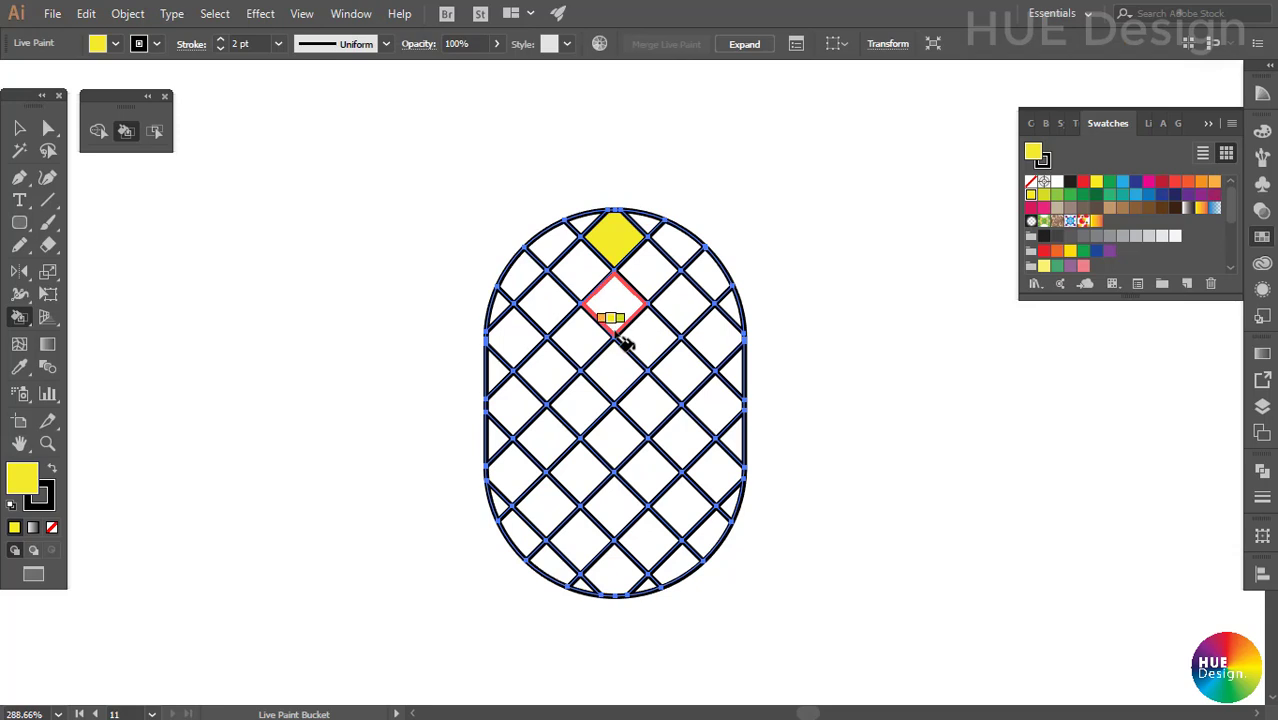
left_click(610, 306)
left_click(612, 372)
left_click(612, 438)
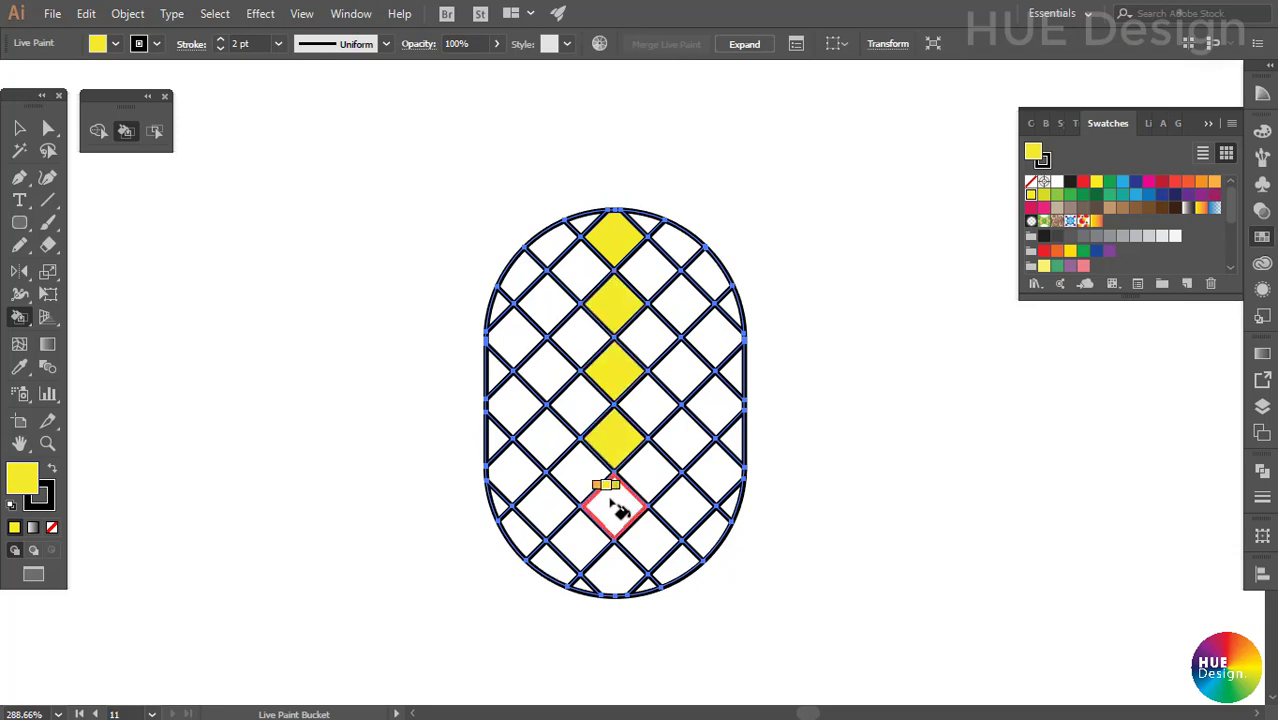
left_click(612, 505)
left_click(614, 565)
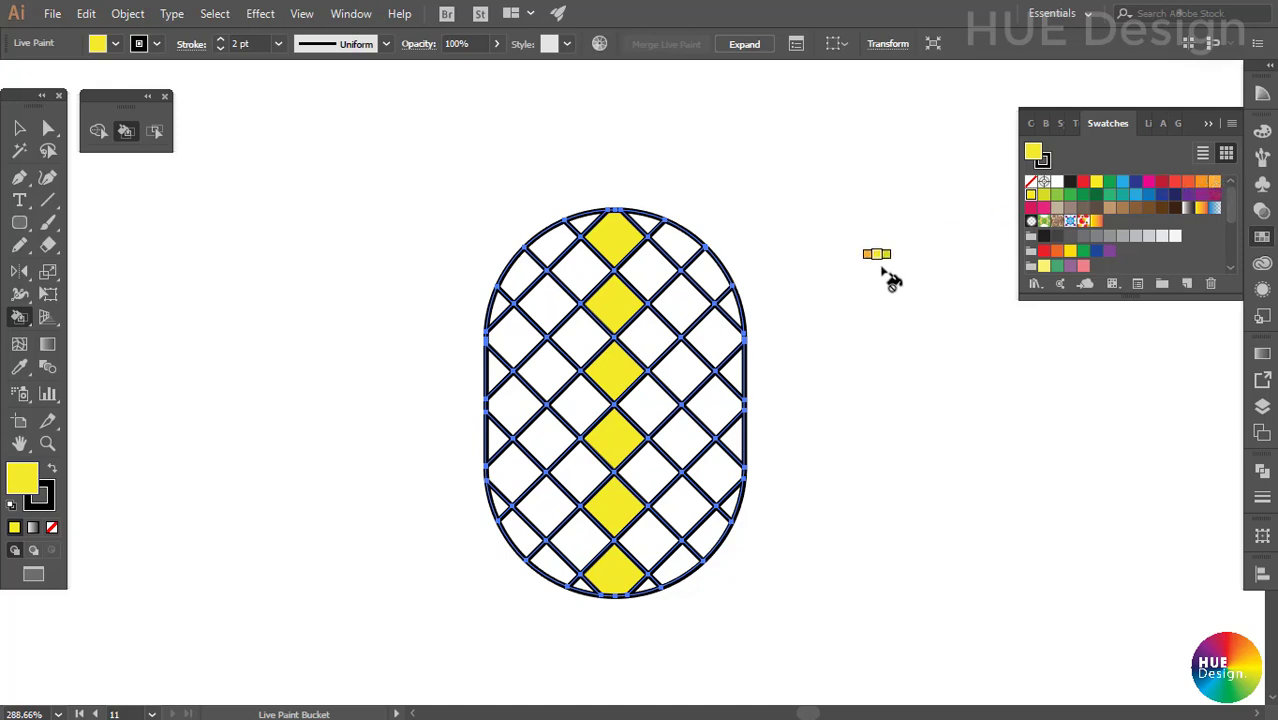
Paint the cells flanking the yellow column orange on both sides.
key("Left")
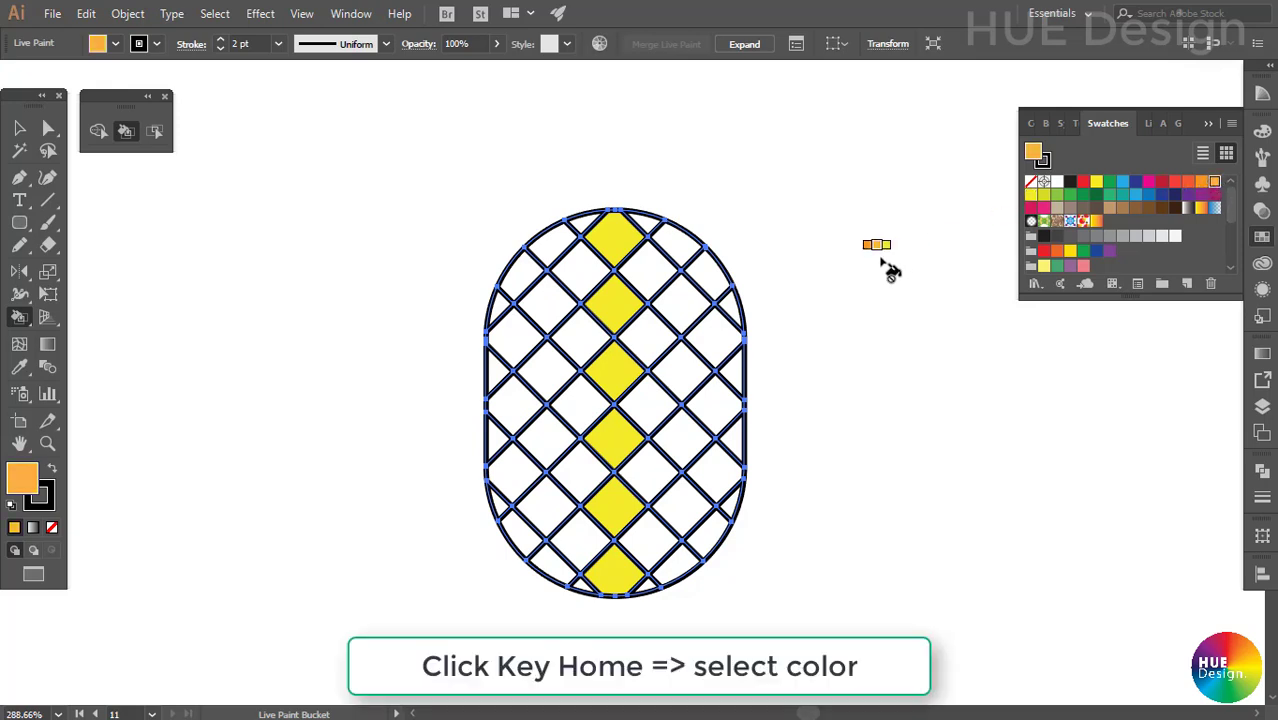
left_click(584, 224)
left_click(580, 268)
left_click(580, 335)
left_click(578, 408)
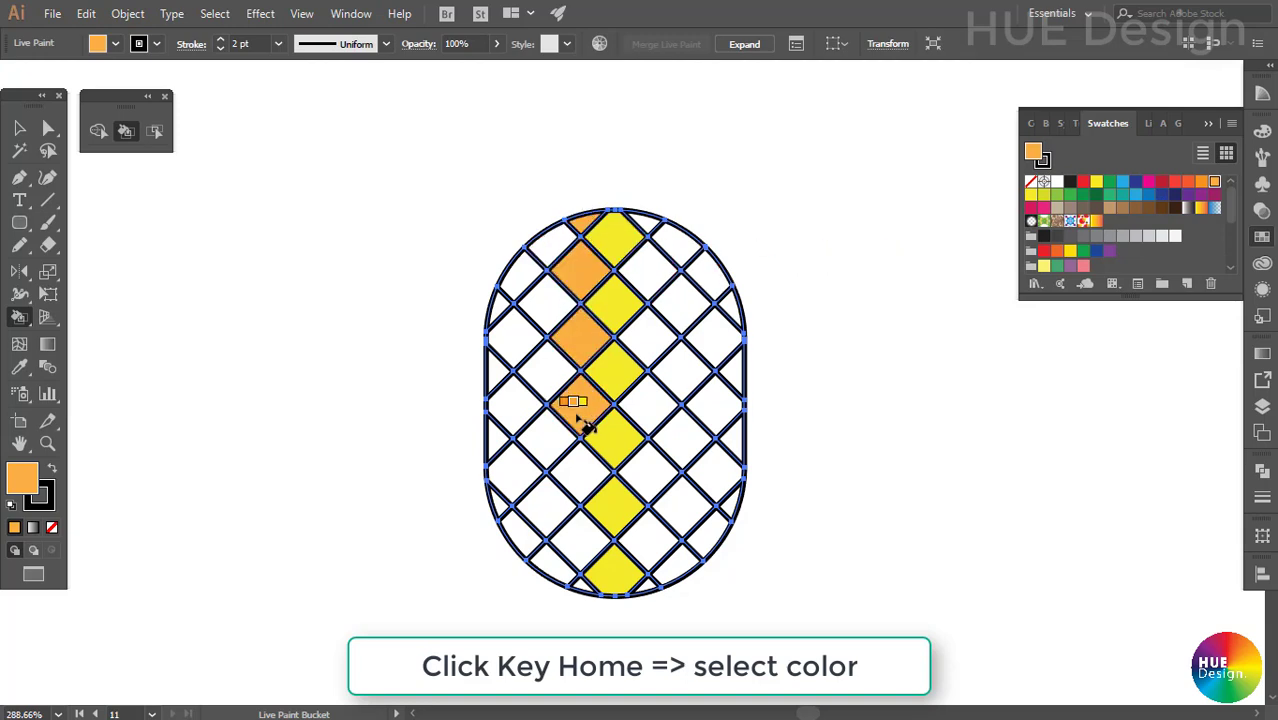
left_click(582, 470)
left_click(578, 530)
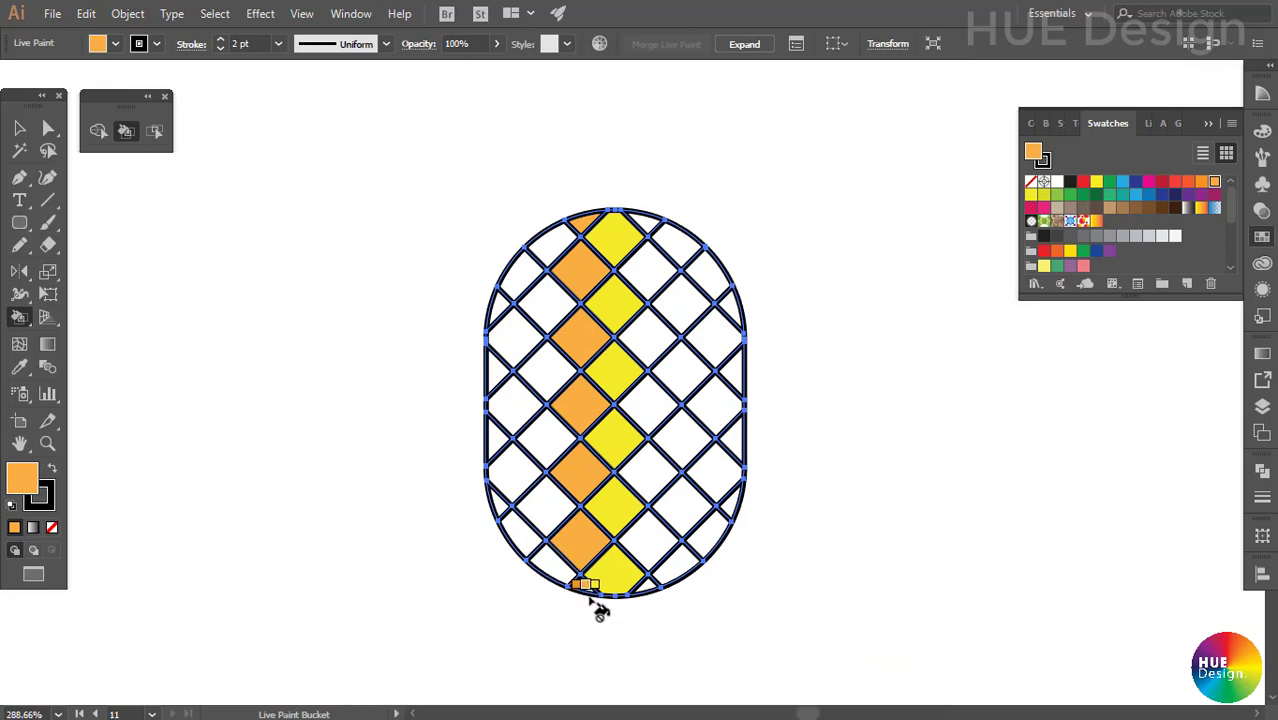
left_click(580, 583)
left_click(650, 540)
left_click(650, 470)
left_click(650, 405)
left_click(652, 335)
left_click(652, 262)
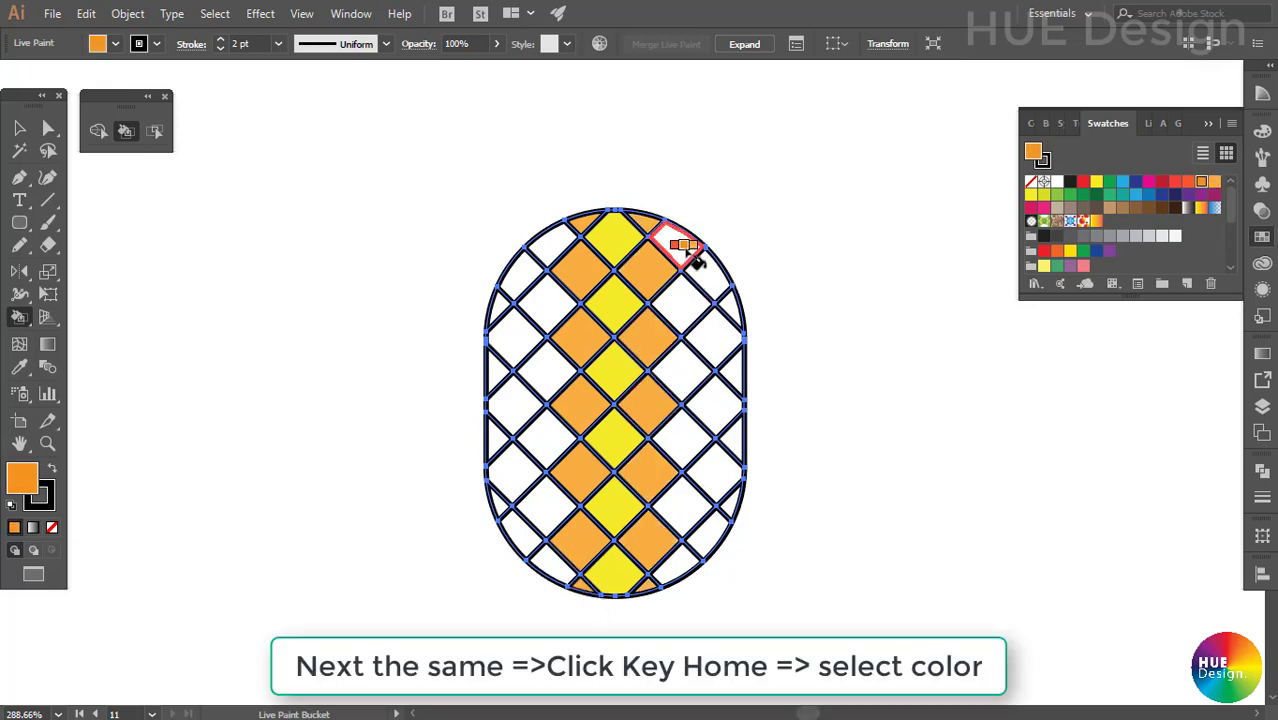
left_click(688, 252)
left_click(686, 298)
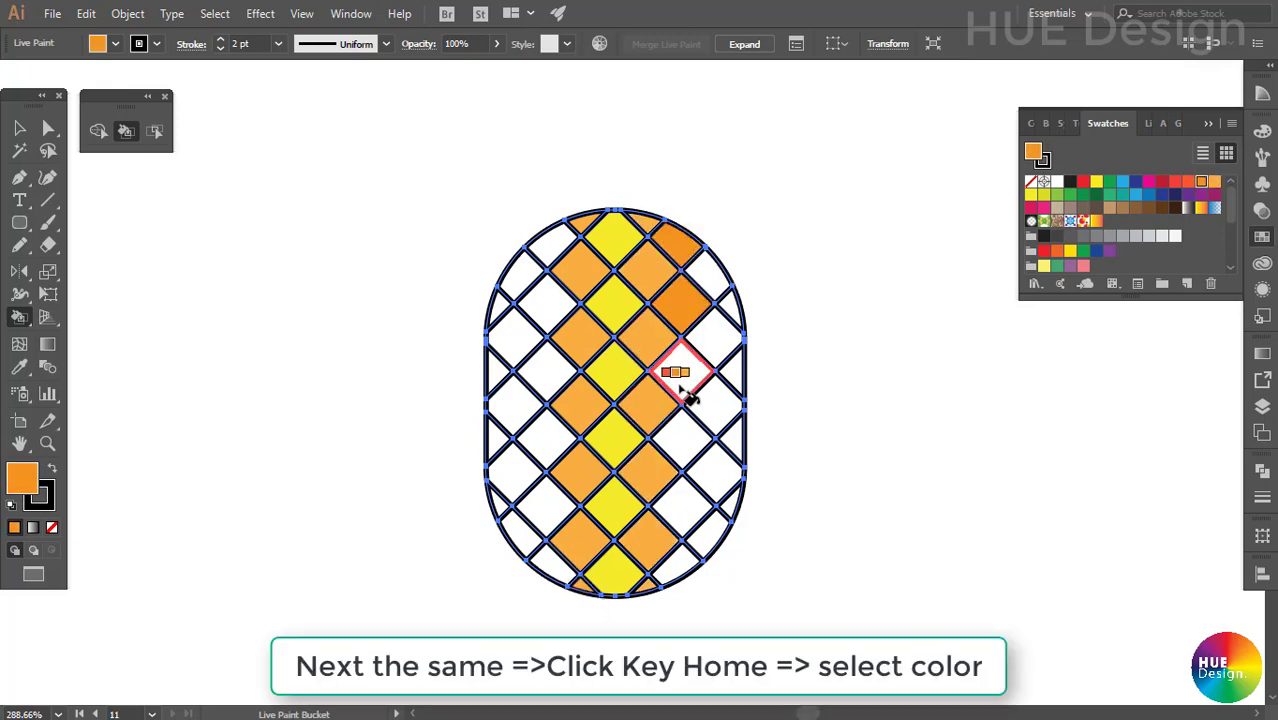
Paint the next outer columns of cells red-orange.
key("Left")
left_click(686, 248)
left_click(686, 300)
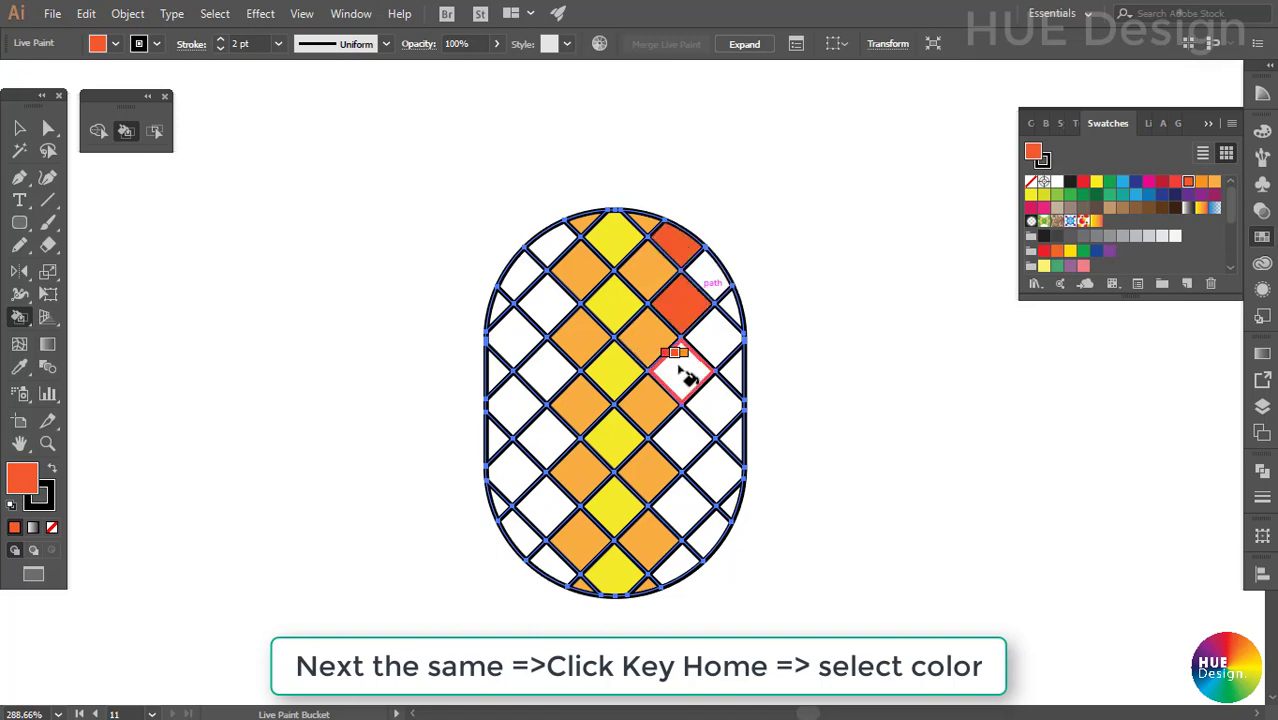
left_click(682, 375)
left_click(682, 440)
left_click(682, 506)
left_click(546, 303)
left_click(546, 370)
left_click(546, 440)
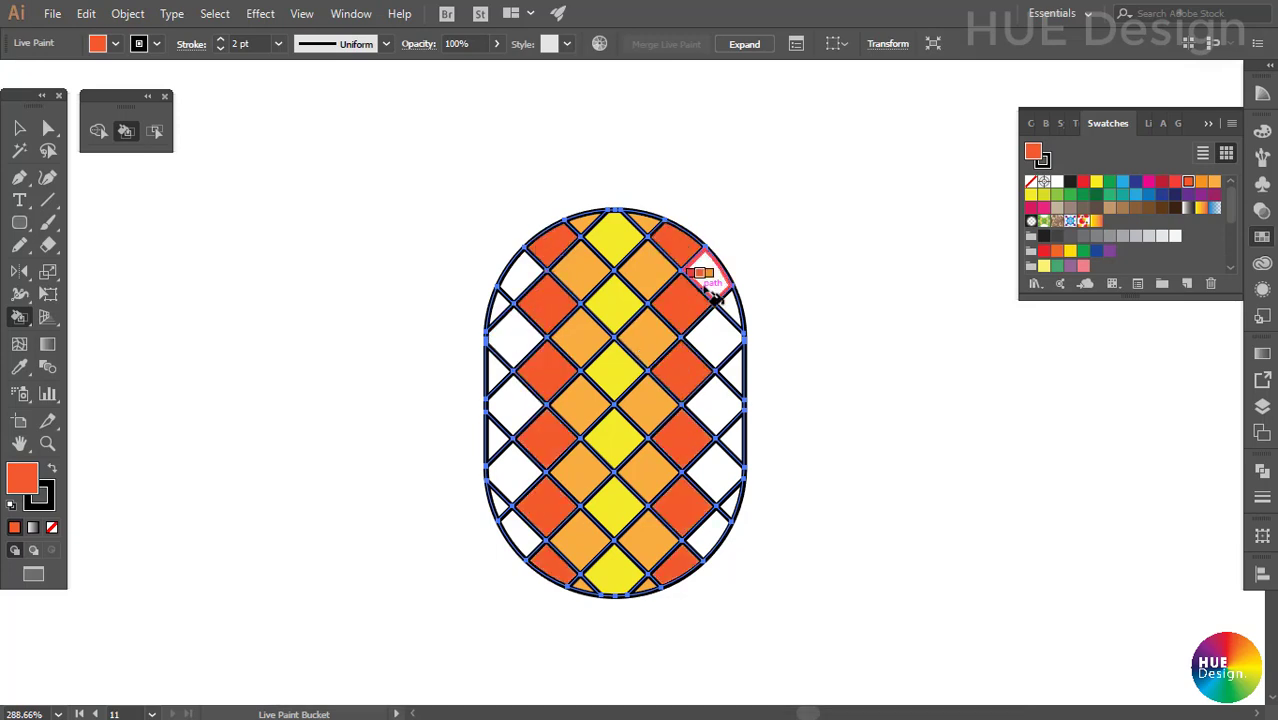
Paint the remaining white edge cells red.
key("Left")
left_click(514, 276)
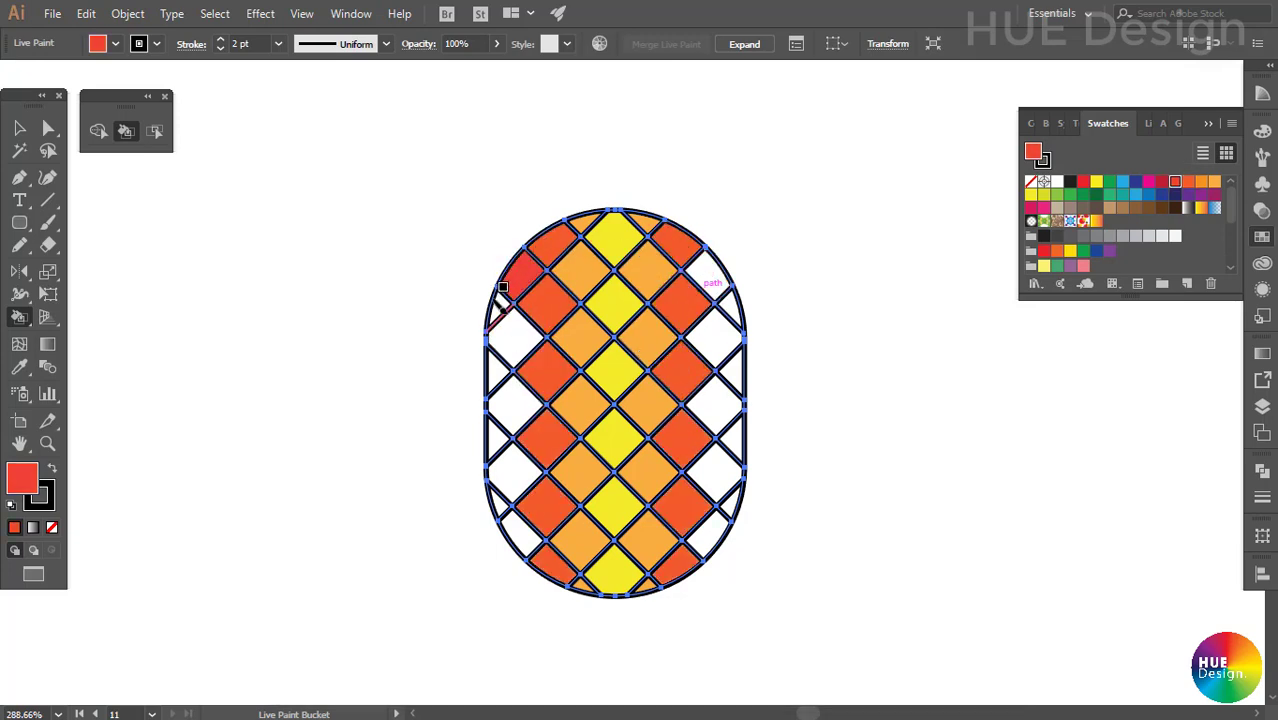
left_click(514, 340)
left_click(714, 338)
left_click(714, 404)
left_click(714, 471)
left_click(707, 530)
Paint the small left and right edge cells dark red.
key("Left")
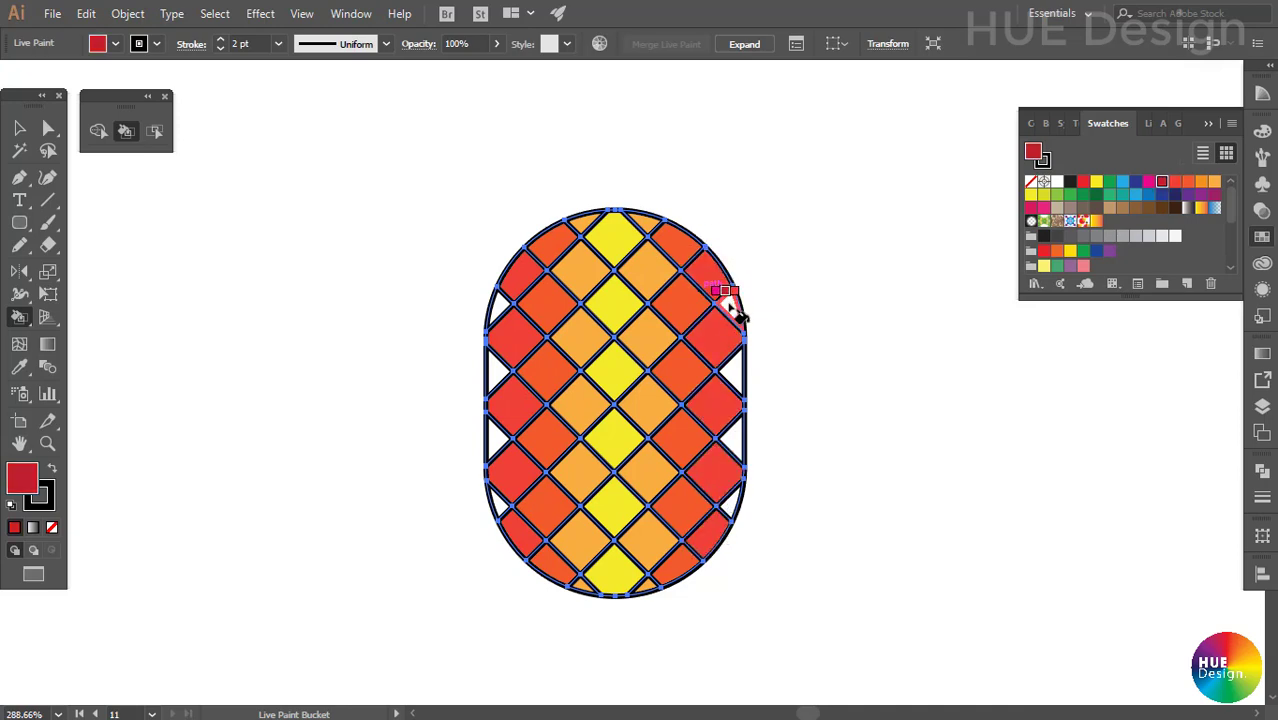
left_click(735, 368)
left_click(738, 432)
left_click(736, 495)
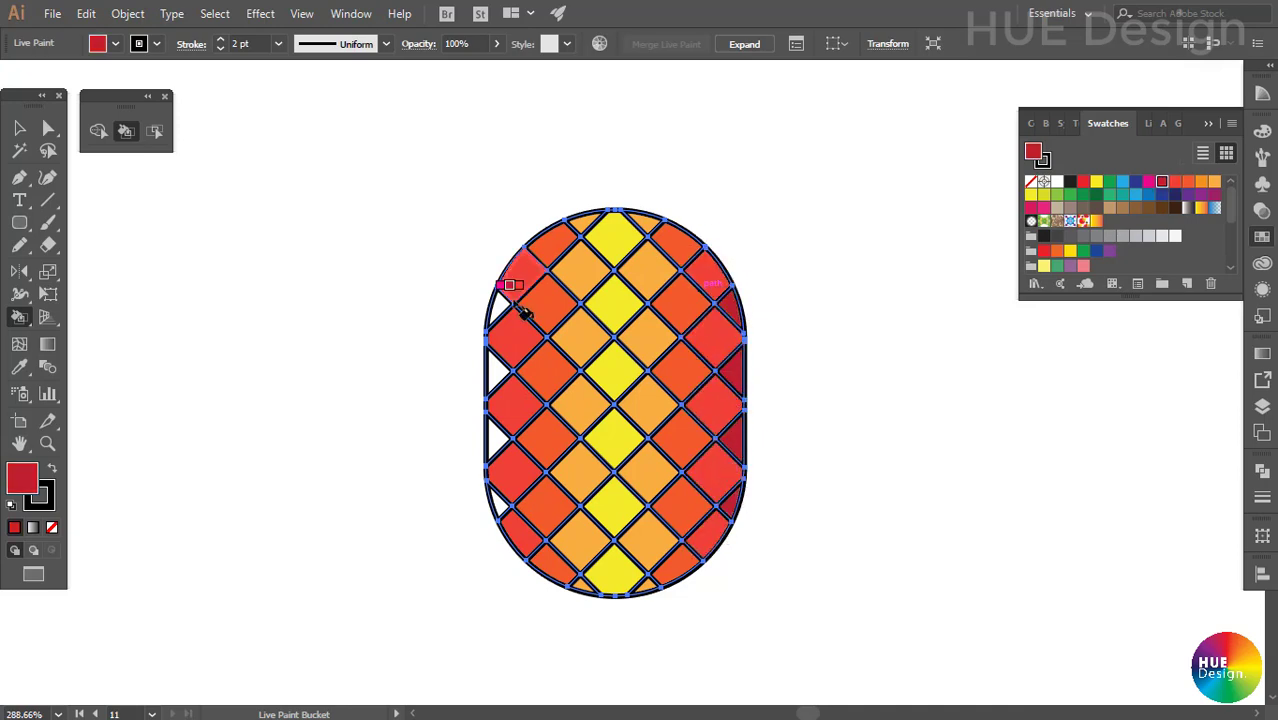
left_click(499, 300)
left_click(492, 362)
left_click(494, 432)
left_click(494, 495)
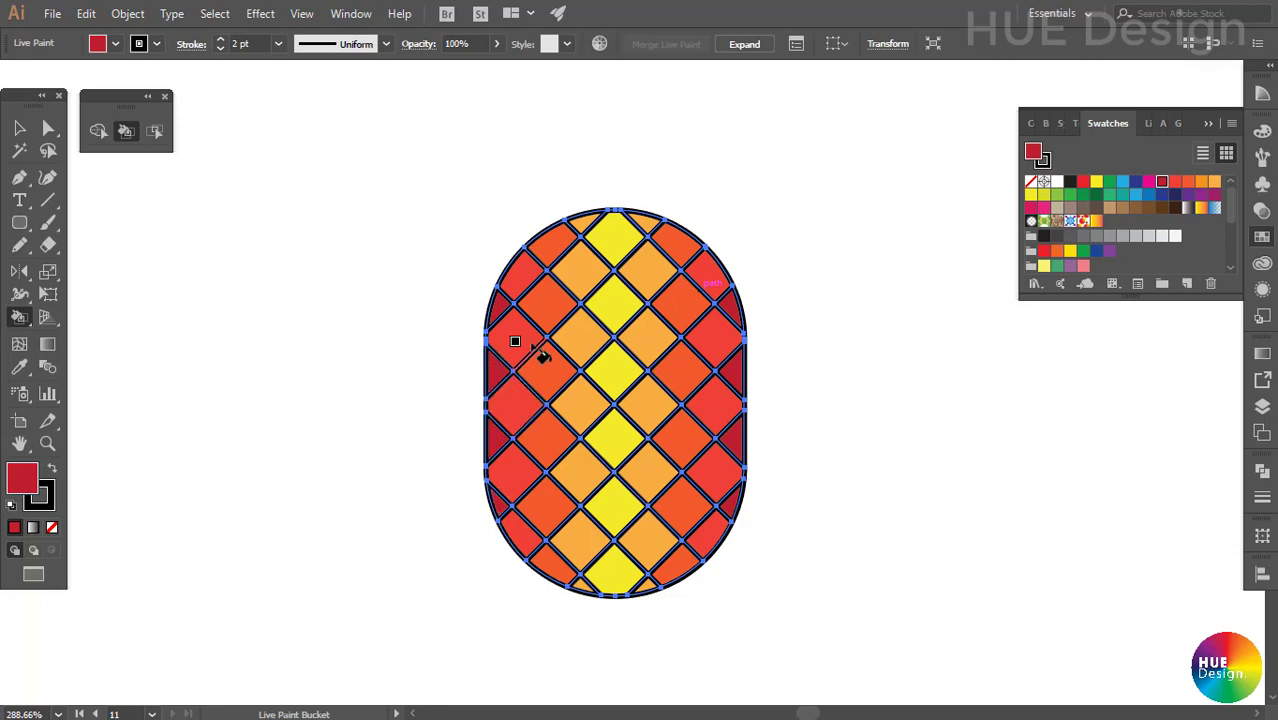
Deselect and zoom and pan so the finished body sits left of centre.
key("v")
left_click(803, 500)
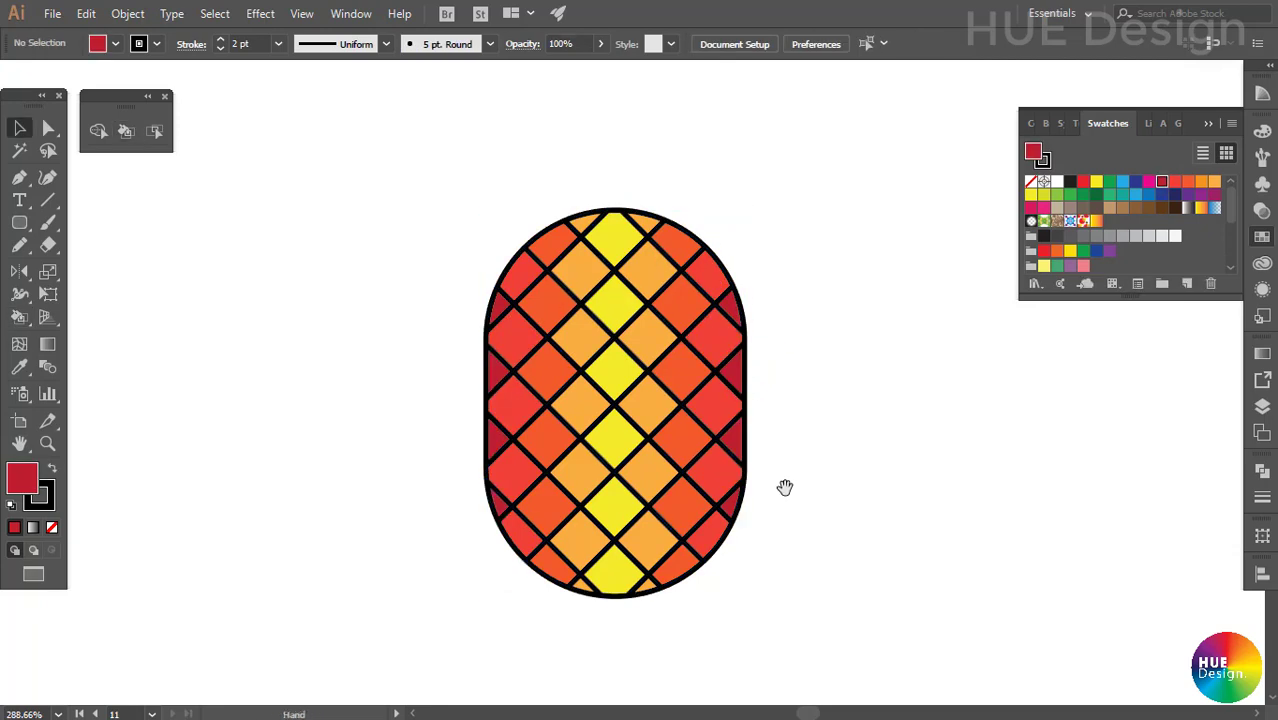
mouse_move(781, 481)
left_mouse_down()
mouse_move(789, 501)
mouse_move(633, 399)
left_mouse_up()
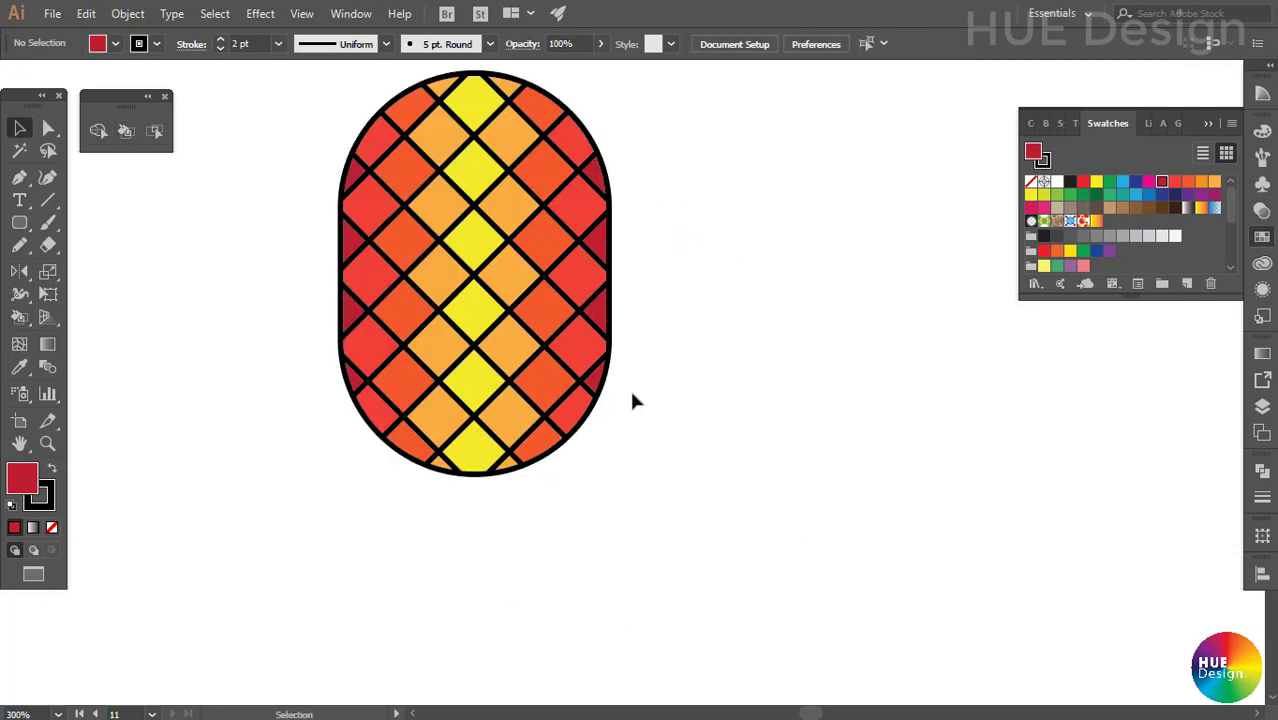
left_click(784, 513, "alt")
left_click(678, 402)
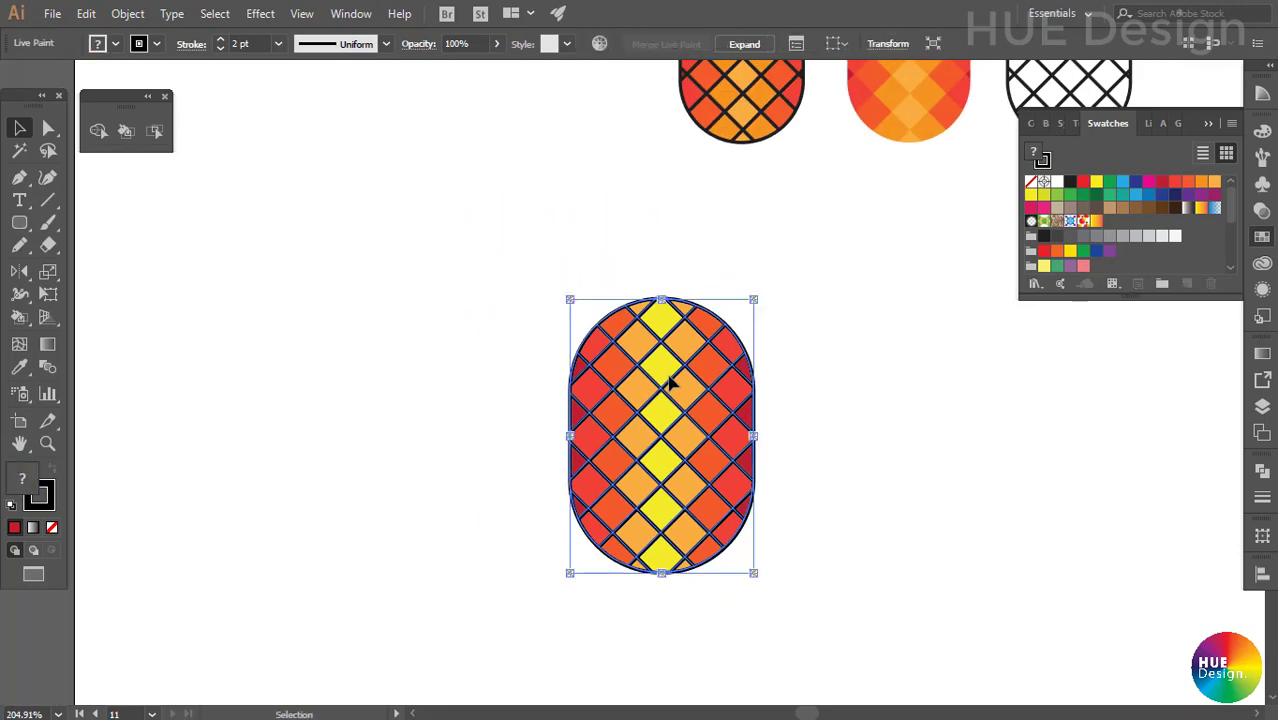
left_click(679, 382)
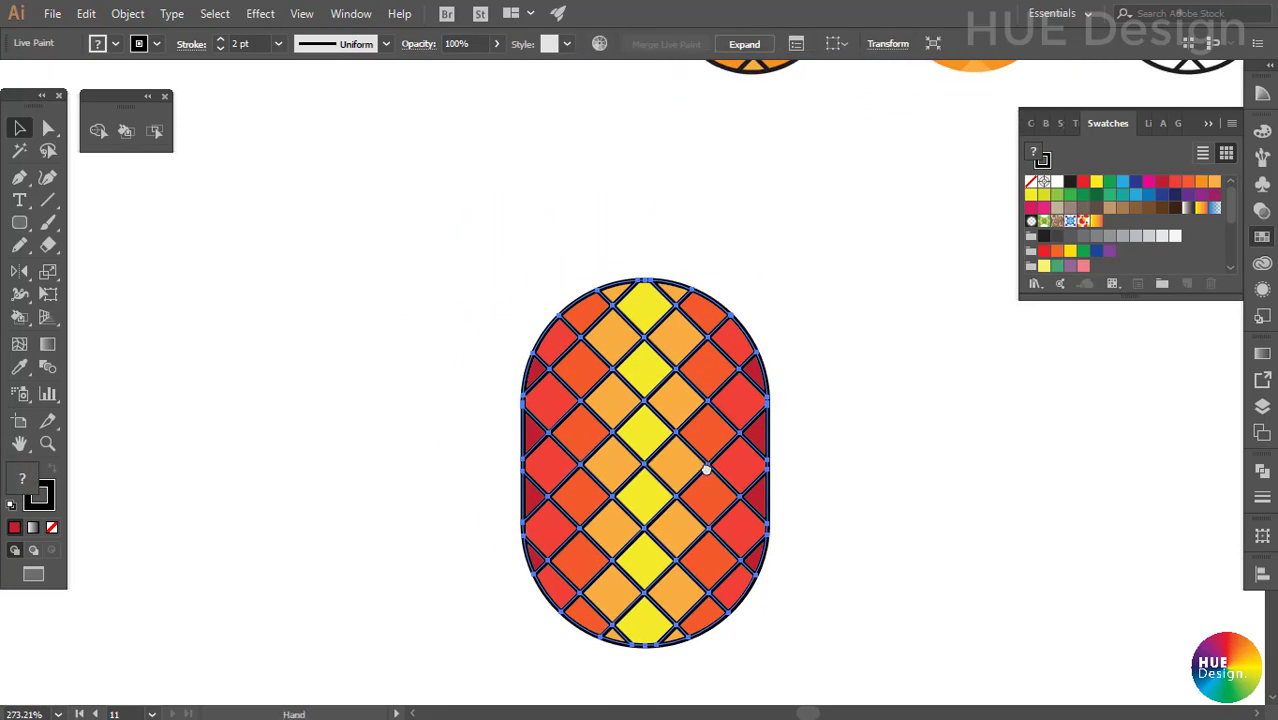
left_click(776, 234)
left_click_drag(776, 234, 750, 277)
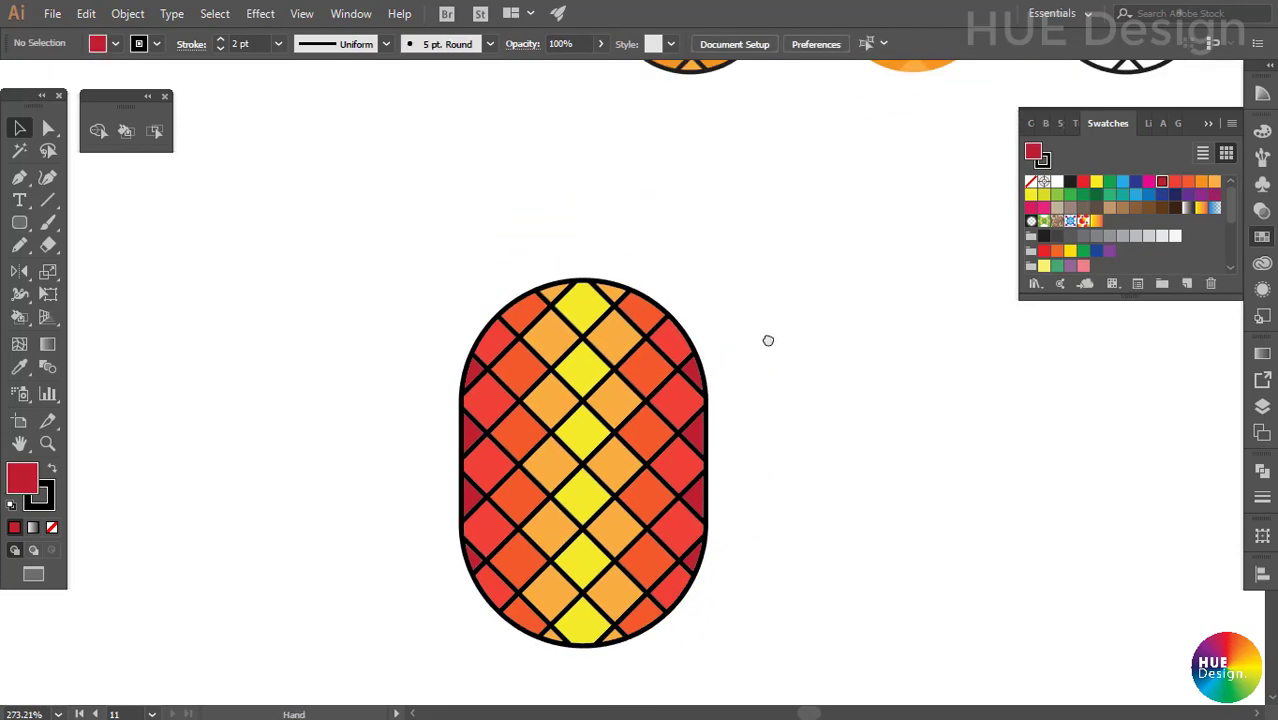
left_click_drag(765, 340, 613, 262)
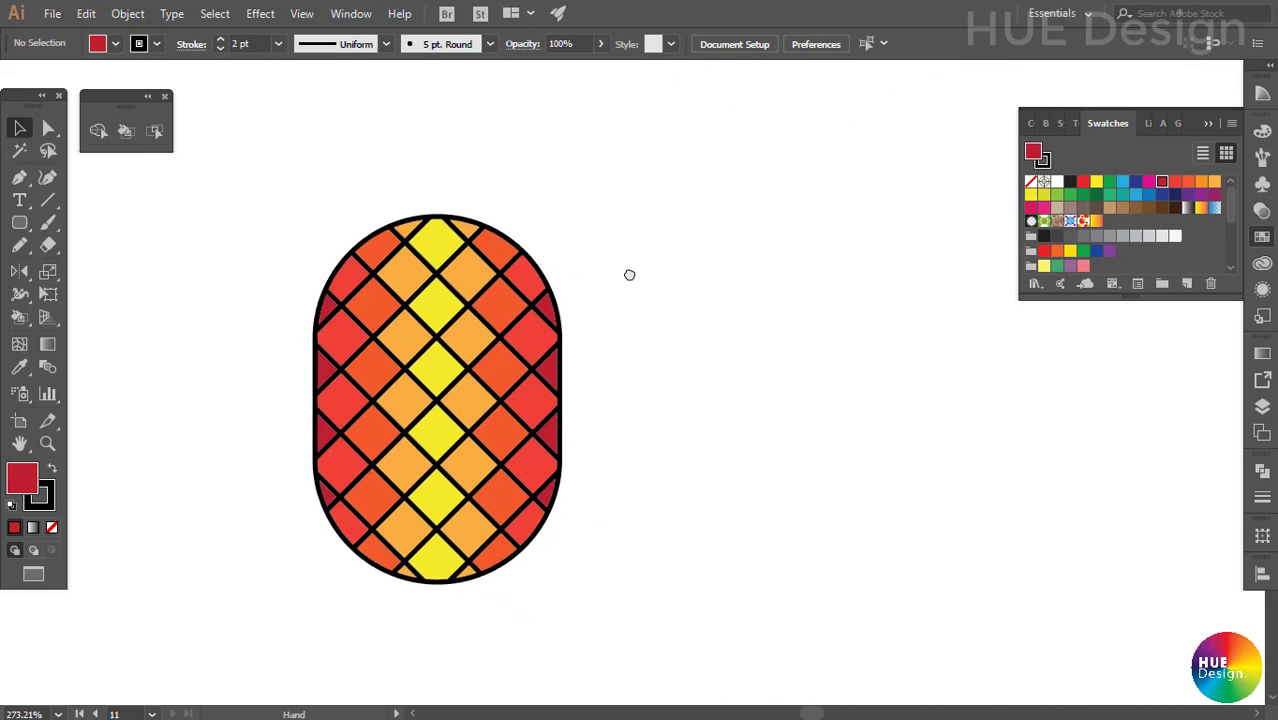
Draw a triangle above the pineapple body, narrow it into a thin spike, and fill it green.
left_click(17, 229)
left_click(100, 290)
left_click_drag(489, 221, 593, 268)
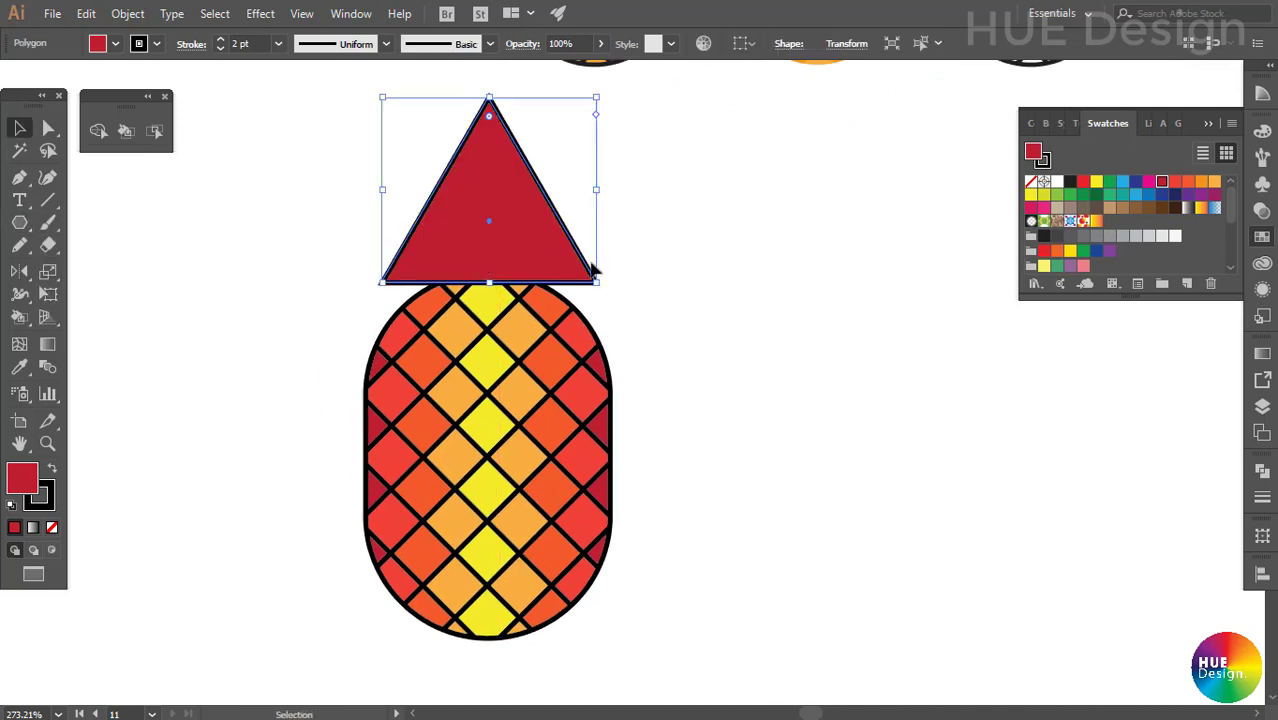
left_click_drag(596, 189, 520, 200)
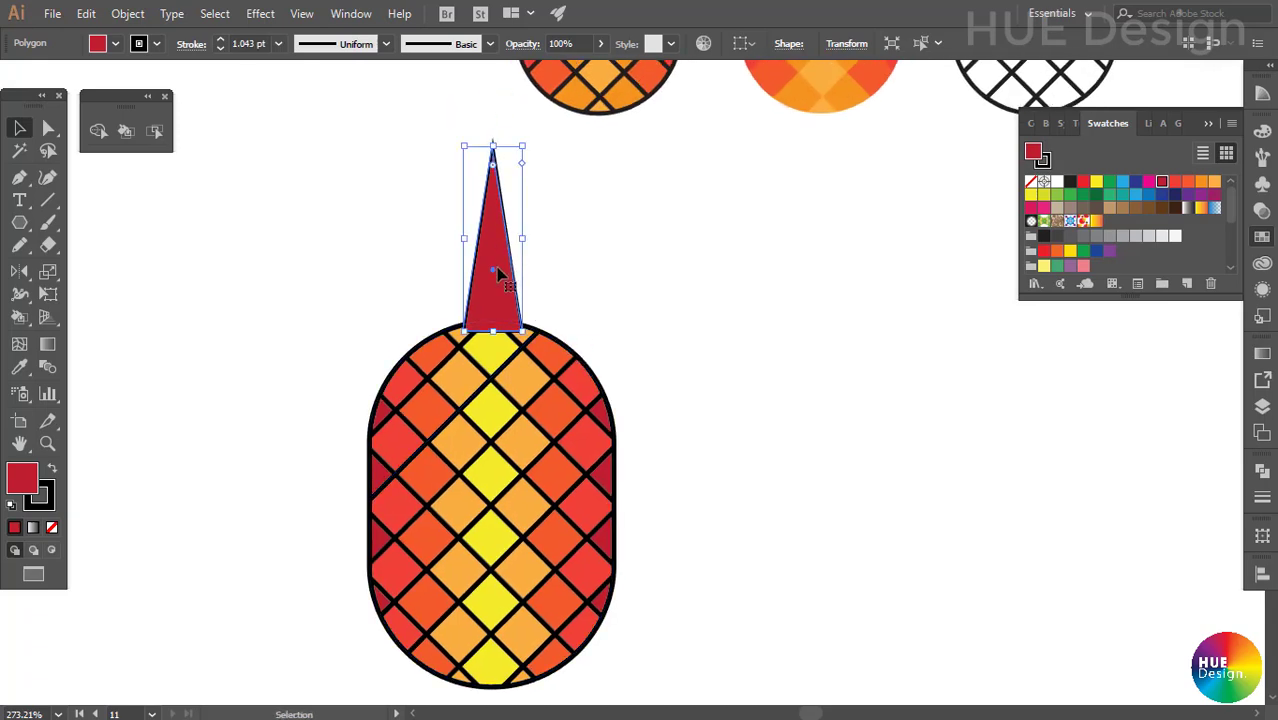
left_click(1057, 194)
left_click(556, 314)
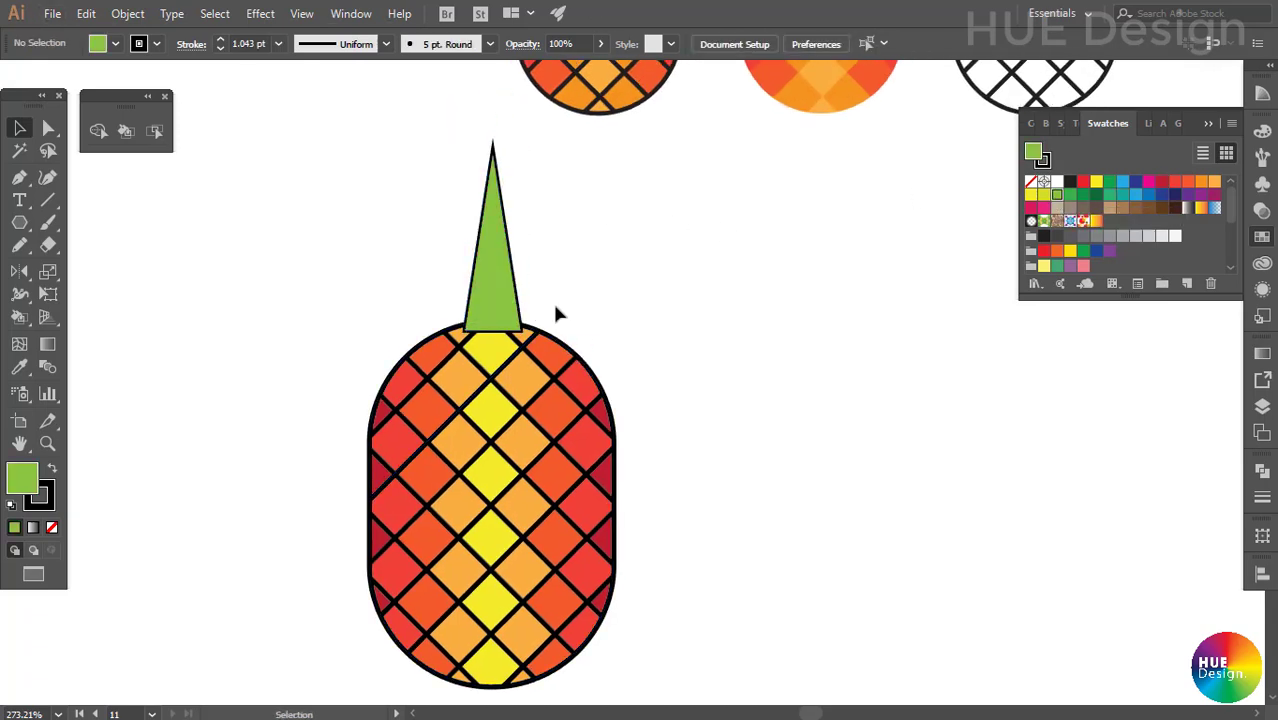
Alt-drag two copies of the spike to the right and tilt their tips outward.
left_click(491, 287)
left_click_drag(491, 287, 510, 287)
key("a")
left_click_drag(511, 146, 528, 146)
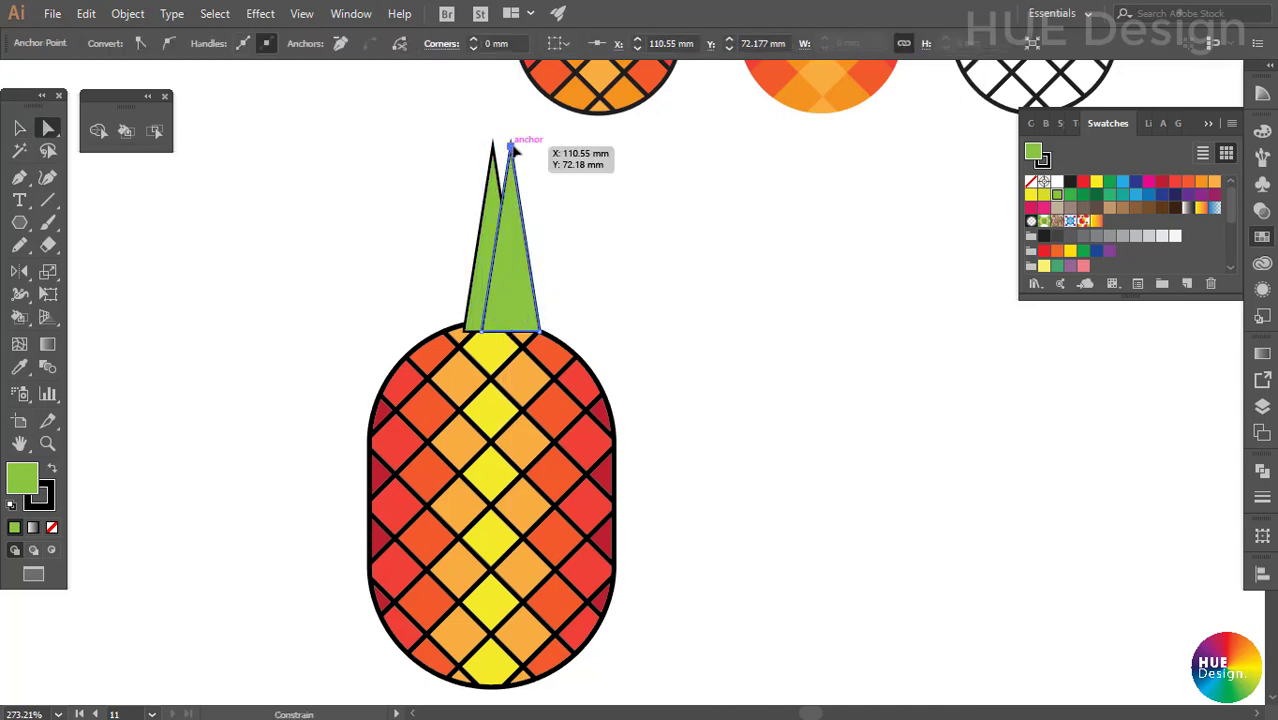
key("v")
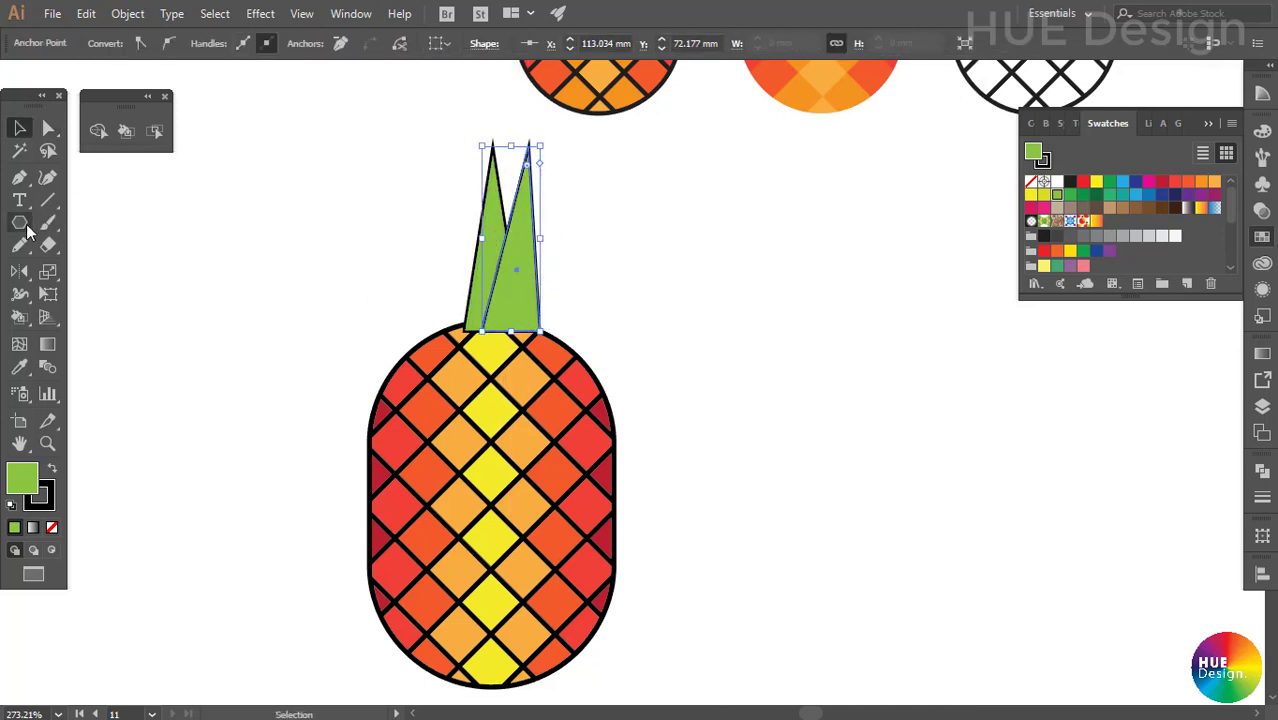
left_click(20, 274)
key("v")
left_click_drag(518, 314, 540, 330)
key("a")
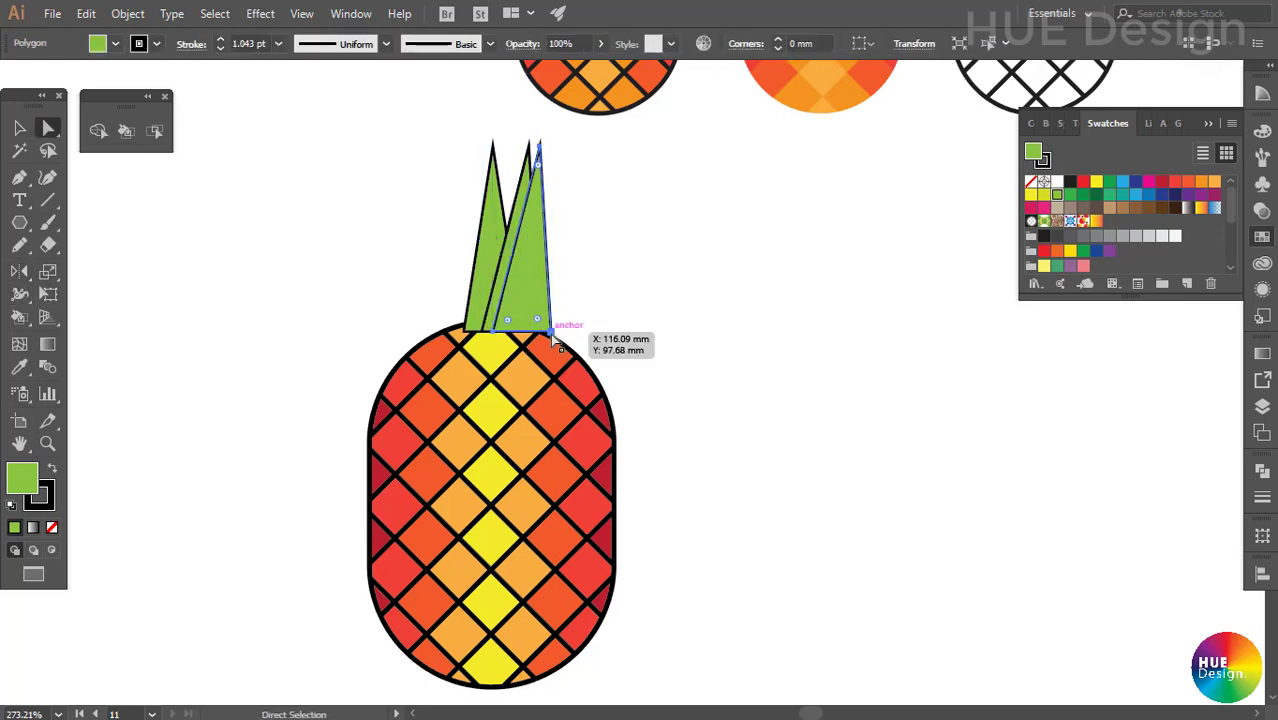
left_click_drag(540, 141, 557, 141)
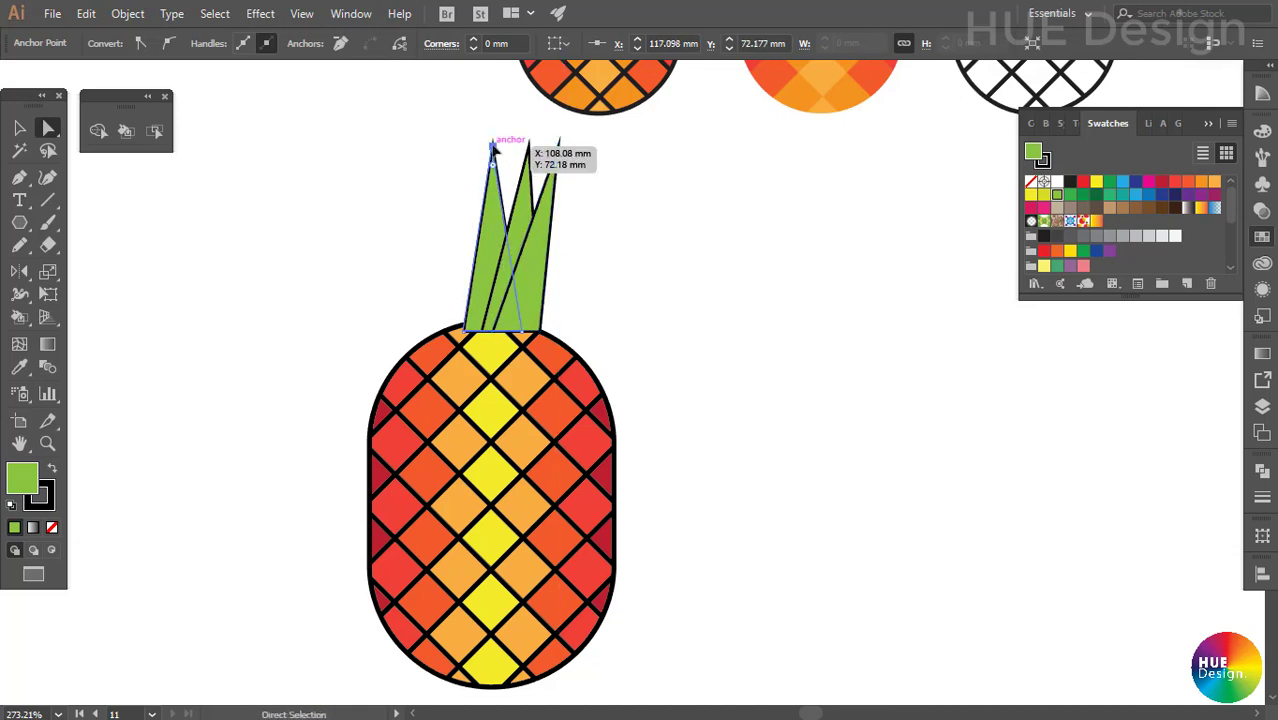
Make the left leaf taller, raise the middle leaf's tip, and select the middle and right leaves.
left_click_drag(492, 143, 492, 88)
mouse_move(527, 147)
left_mouse_down()
mouse_move(528, 113)
mouse_move(558, 157)
left_mouse_up()
key("v")
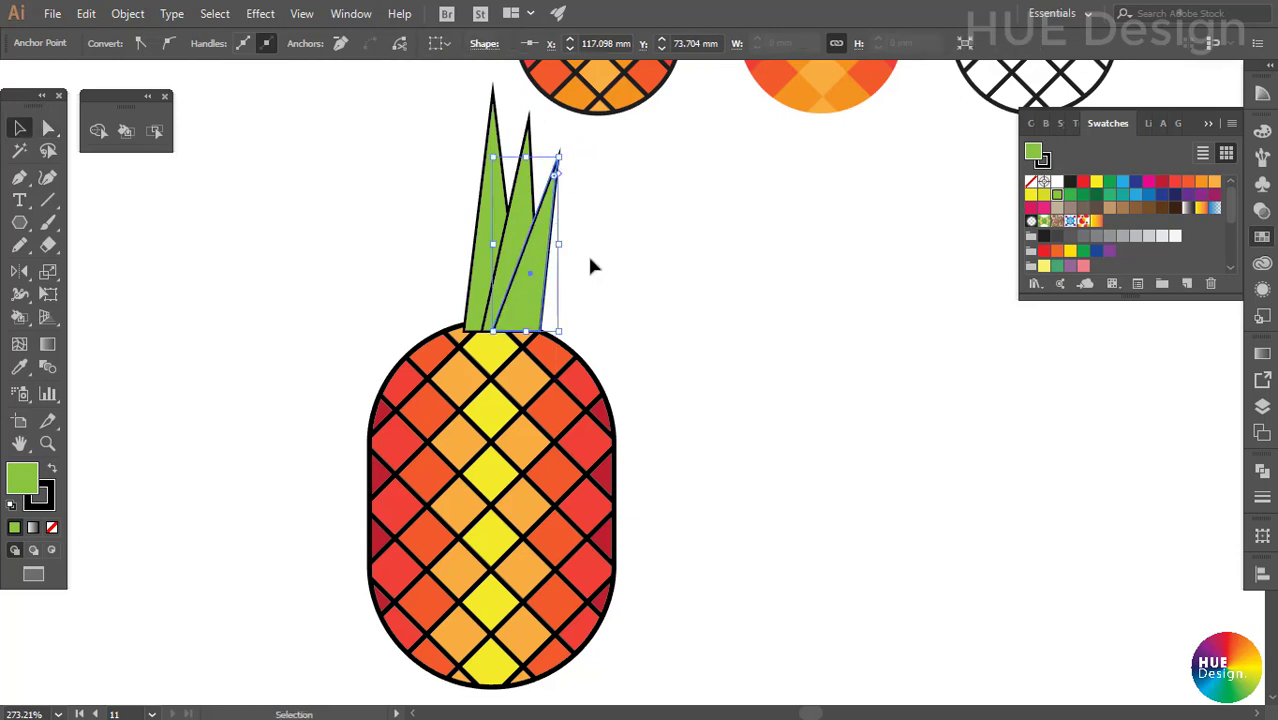
left_click(602, 221)
left_click(527, 140)
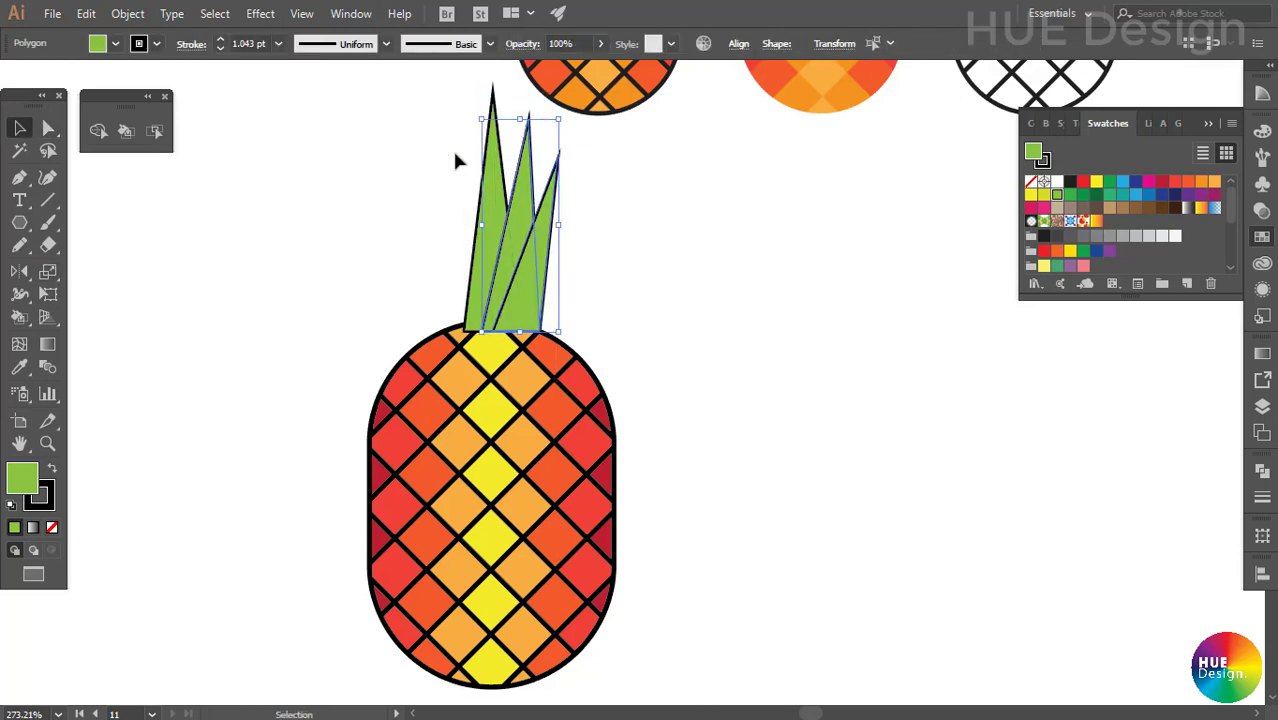
left_click(19, 271)
Reflect a copy of the leaves to the left and set all leaves' fill to None.
left_click_drag(520, 226, 436, 262)
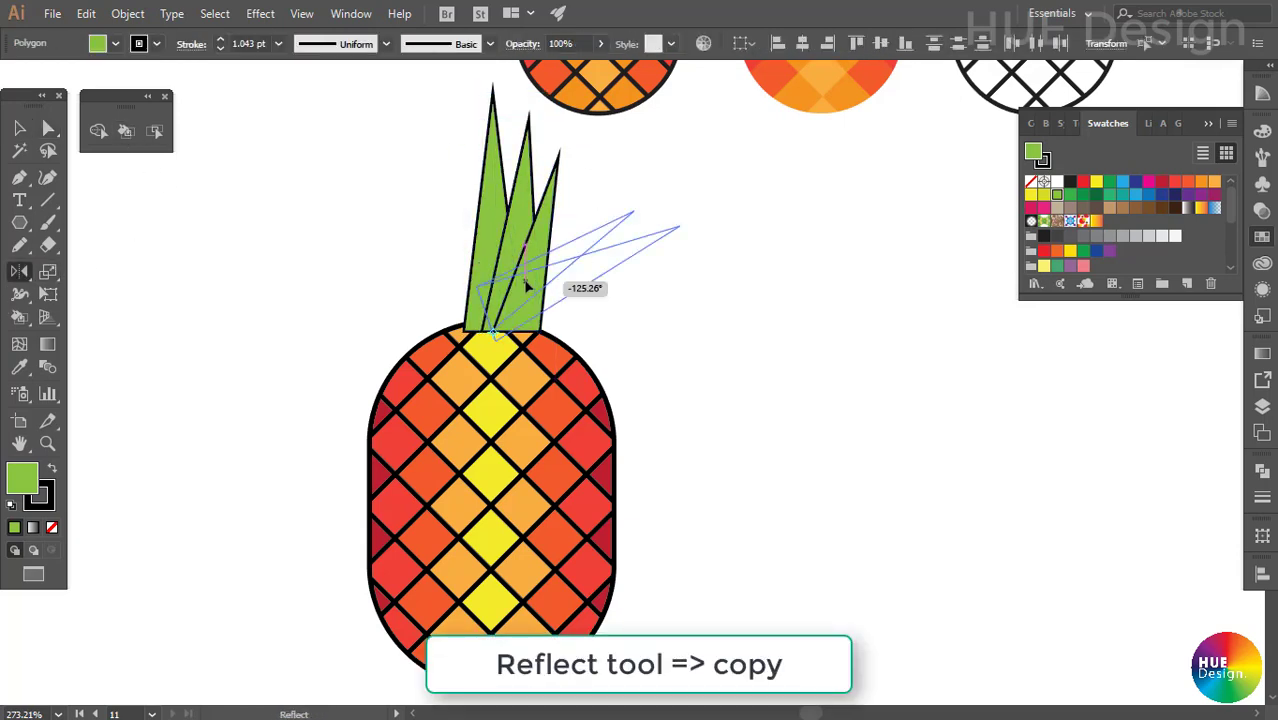
key("v")
left_click_drag(348, 228, 478, 158)
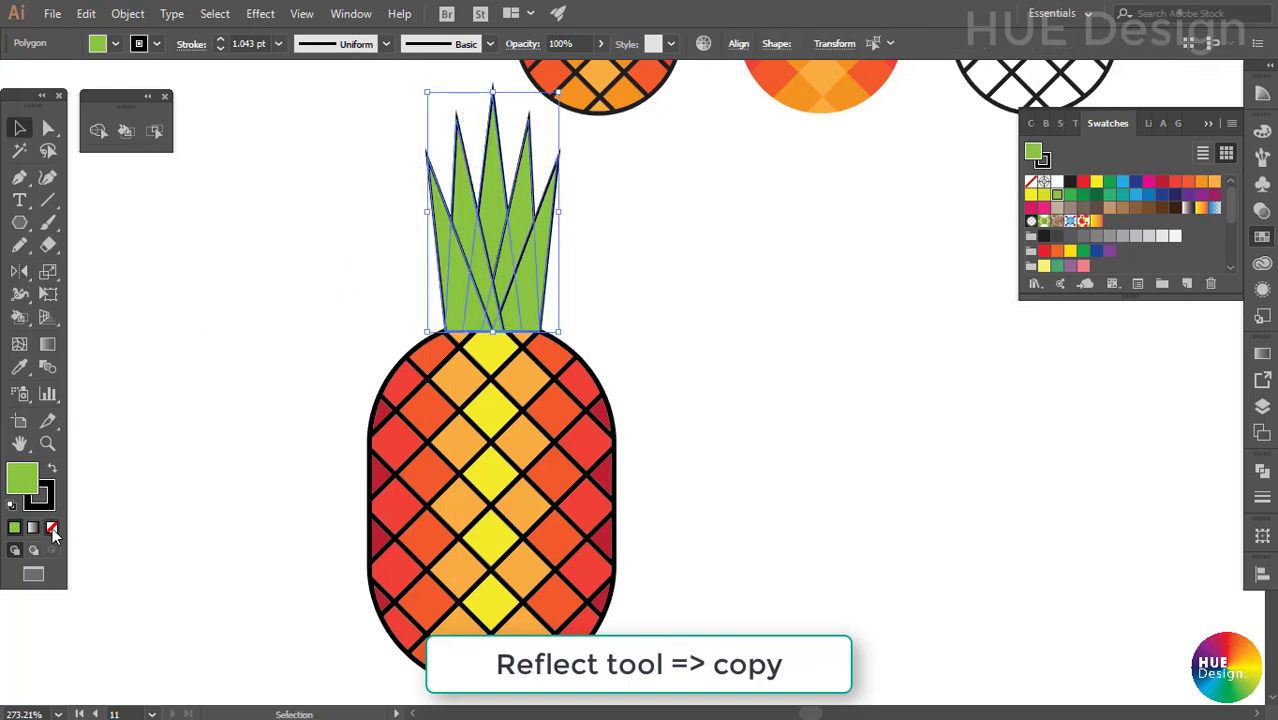
left_click(52, 529)
left_click(590, 270)
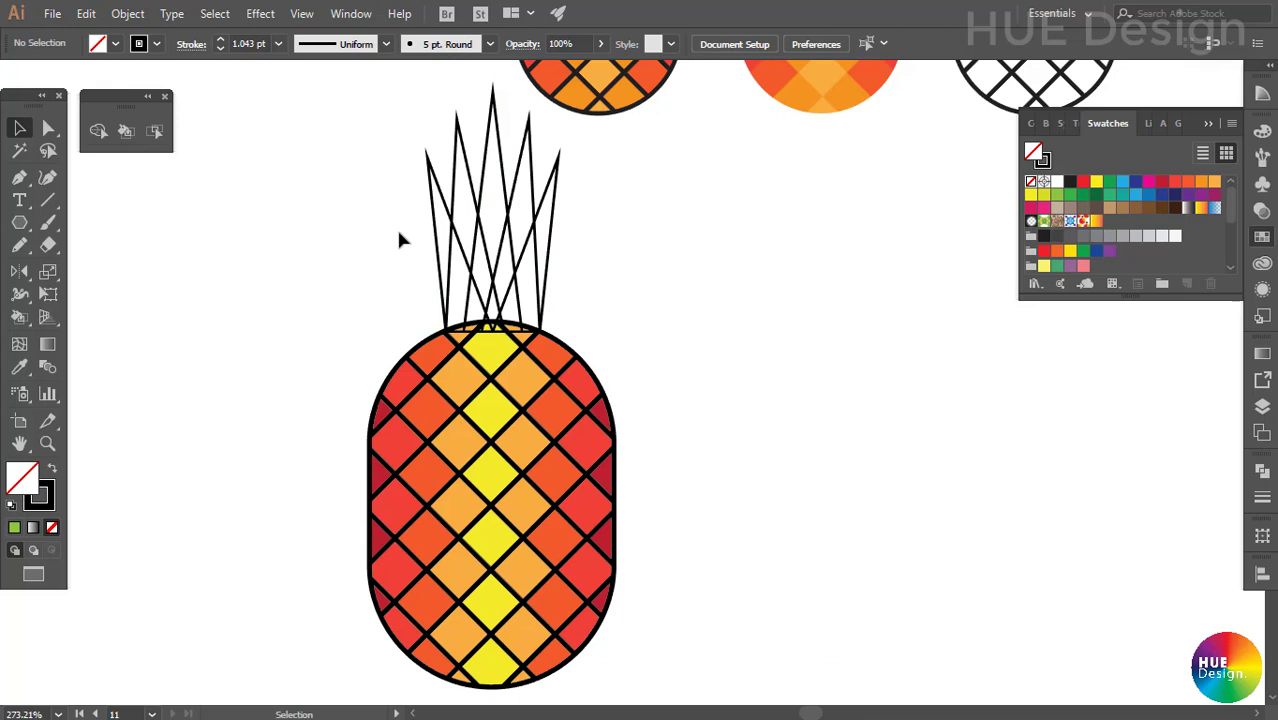
Pull the outer left and right leaf tips outward and select all leaf outlines.
key("a")
left_click(427, 153)
left_click_drag(429, 156, 409, 151)
left_click_drag(559, 152, 577, 152)
left_click(599, 248)
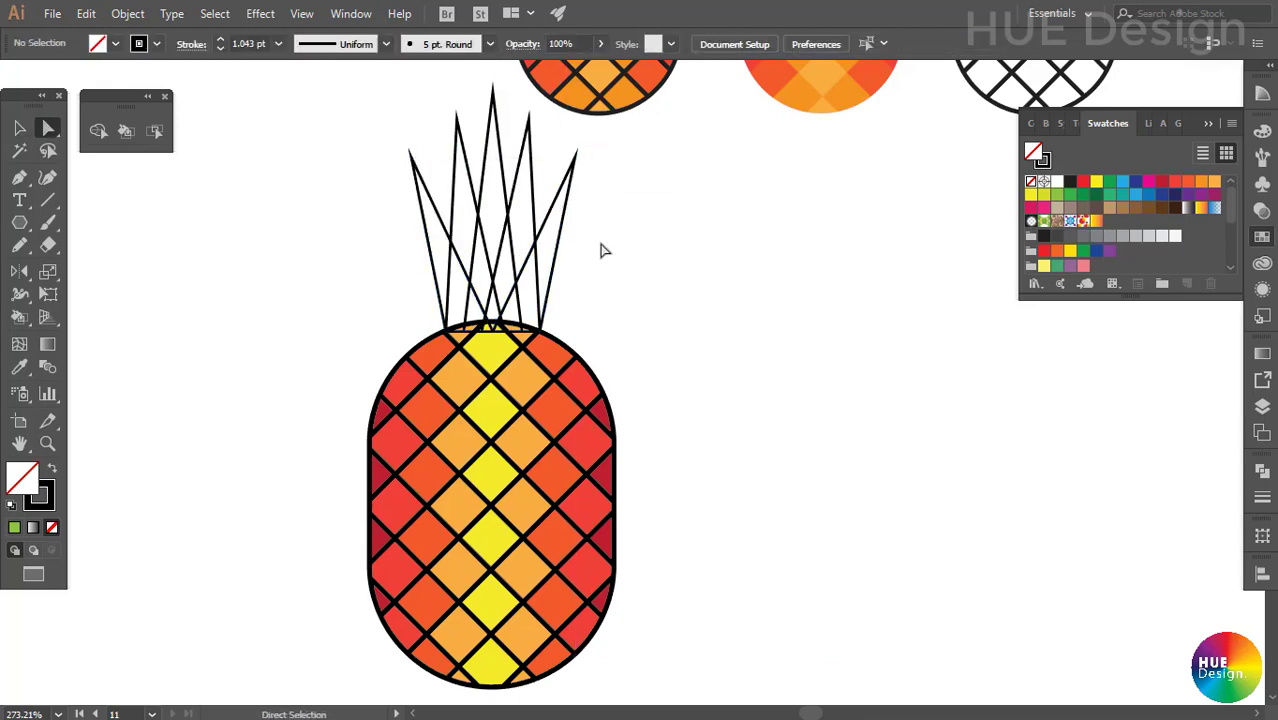
key("v")
left_click_drag(360, 190, 640, 258)
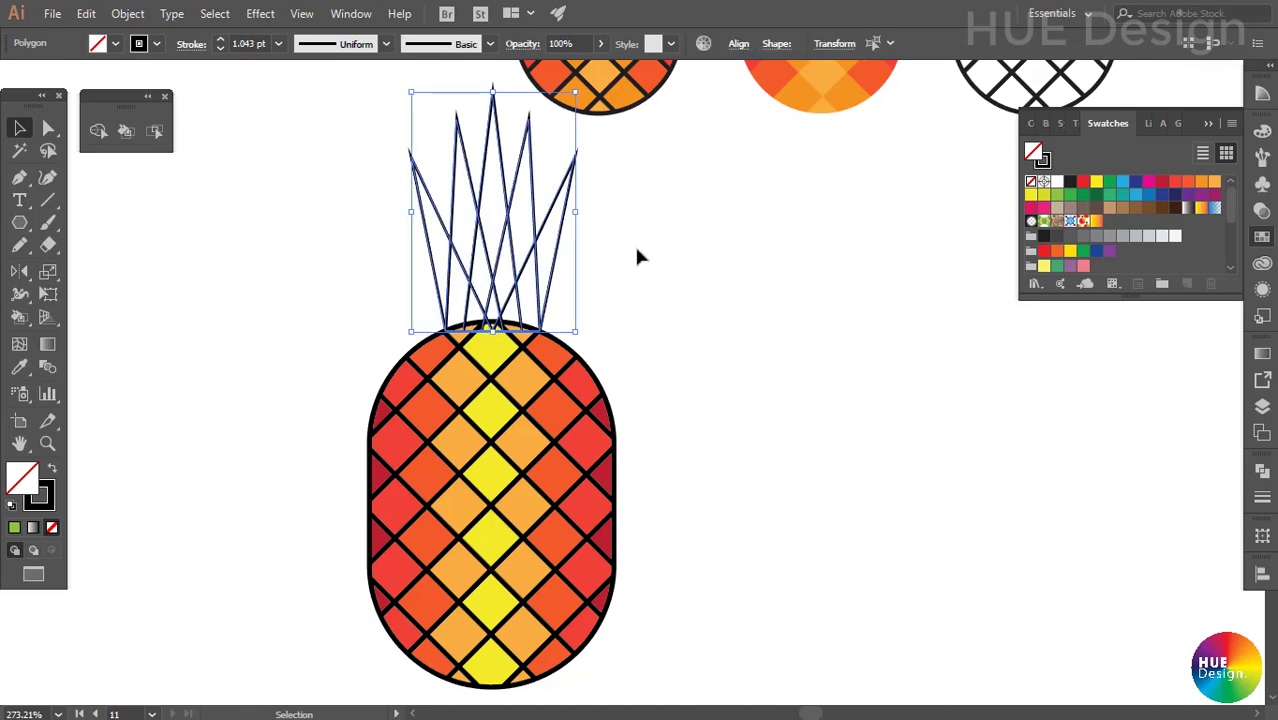
left_click(126, 131)
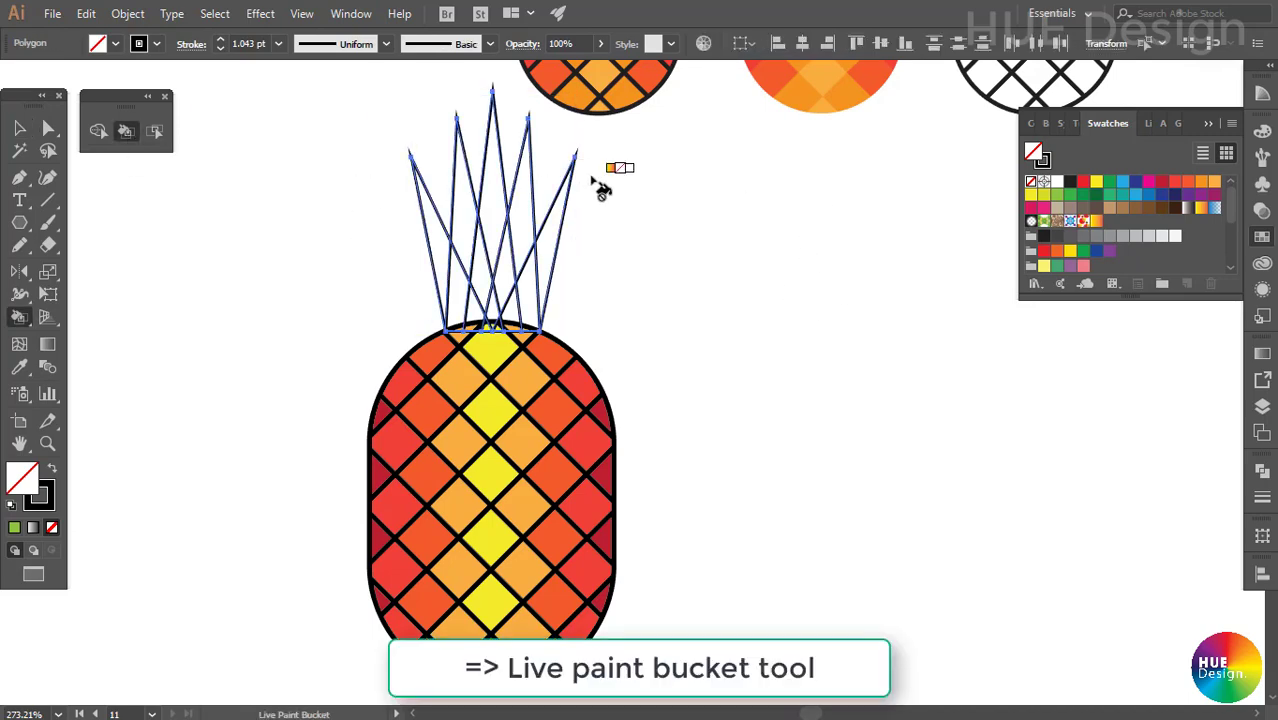
Live Paint the central leaf yellow-green and the regions on either side green.
scroll(699, 328, "up", 5)
scroll(622, 343, "down", 2)
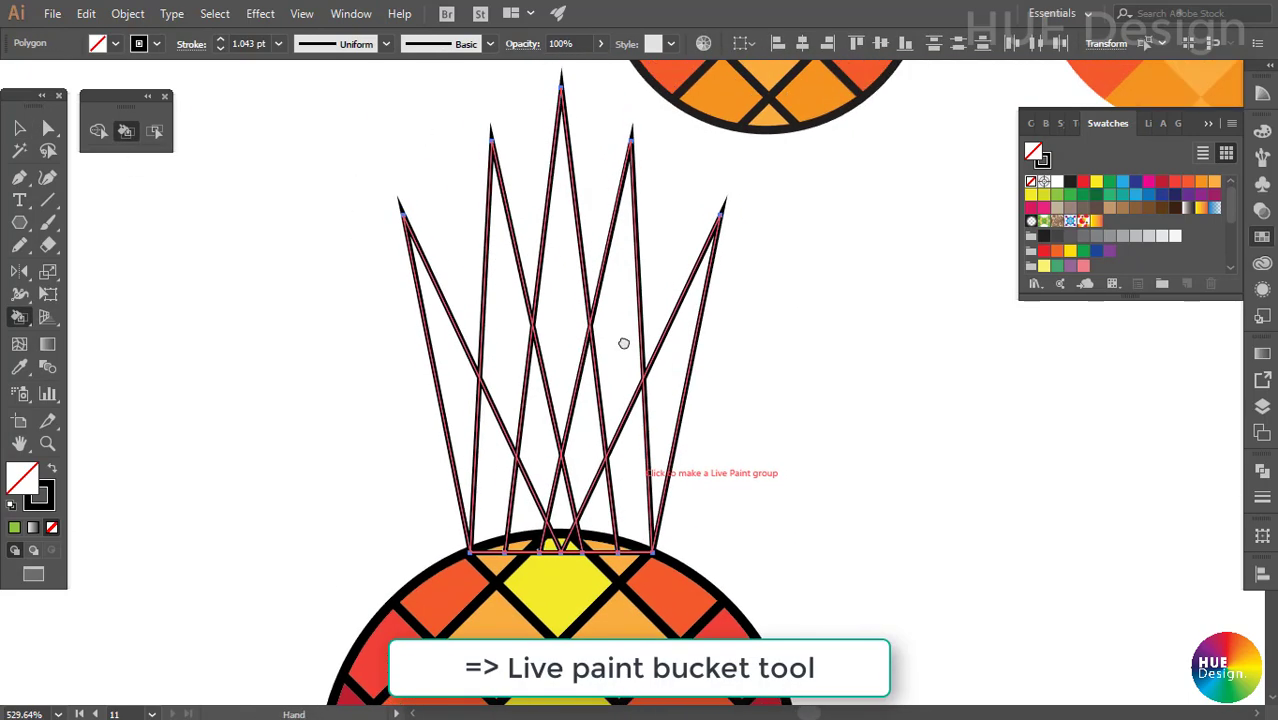
key("Right")
left_click(558, 490)
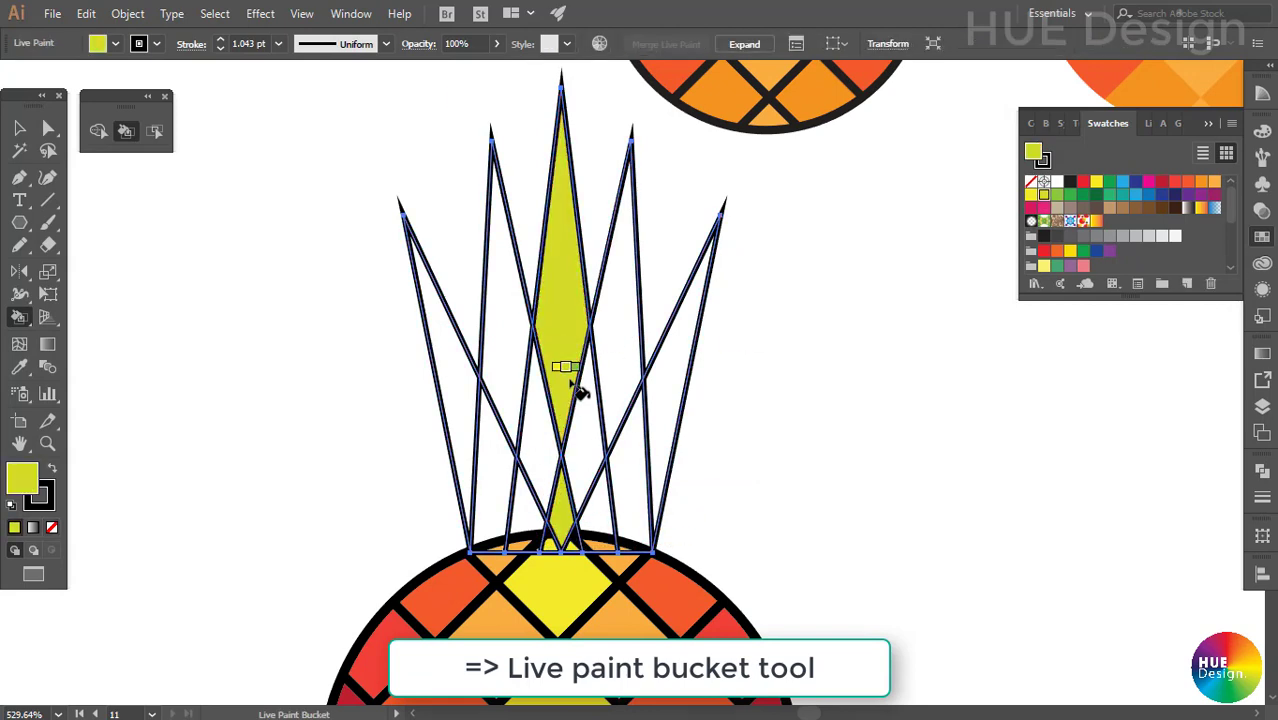
key("Right")
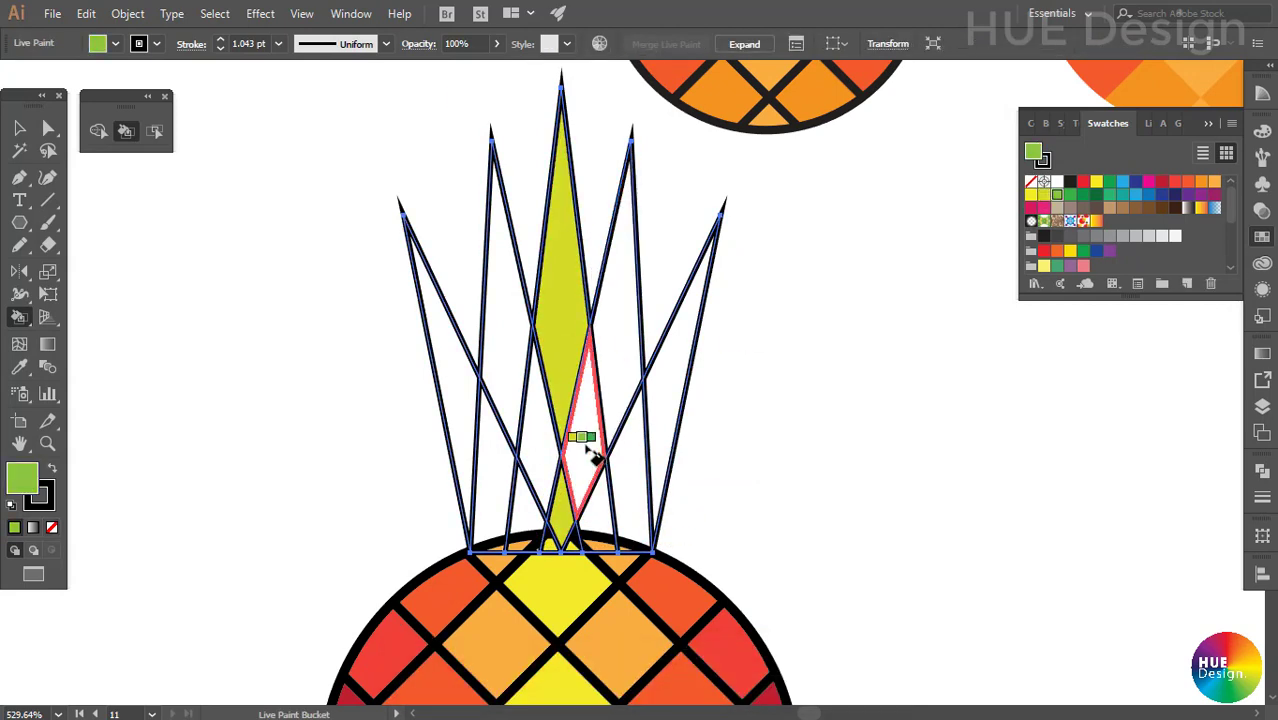
left_click(580, 465)
left_click(538, 458)
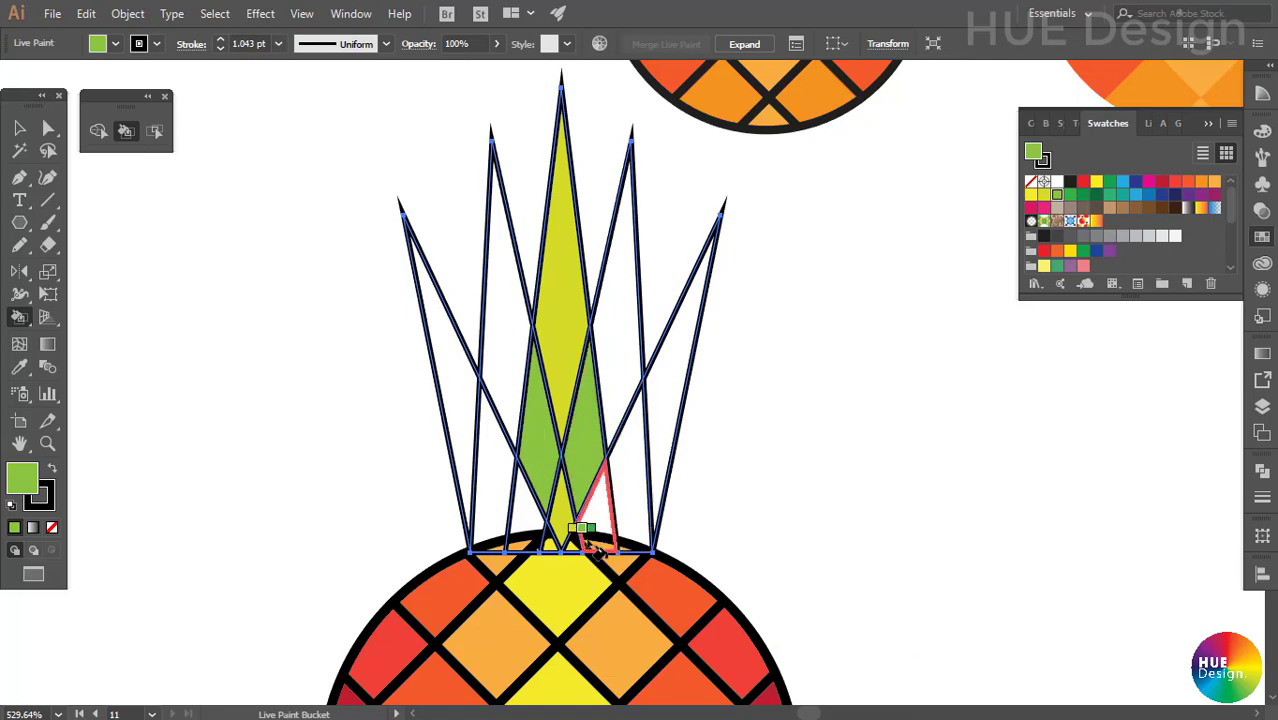
Fill the right leaf, base triangle, left leaf and lower-left segment with a darker green.
scroll(548, 540, "up", 2, "alt")
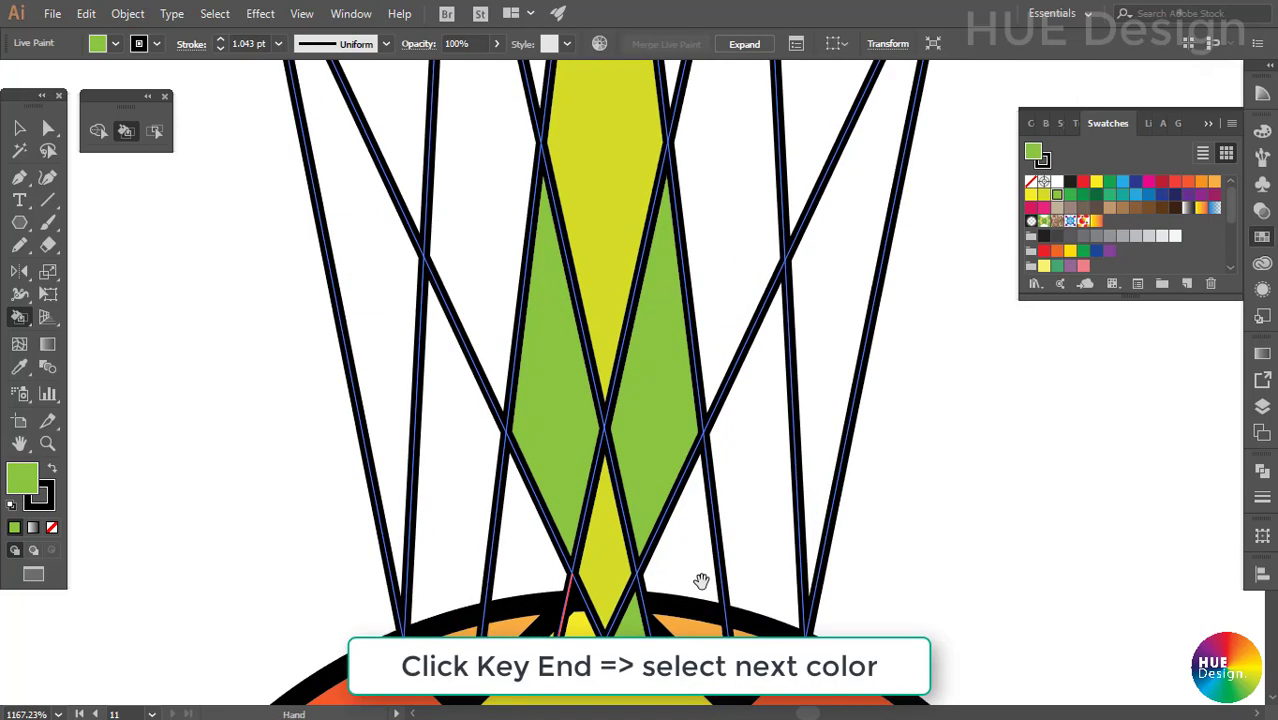
scroll(718, 478, "down", 1, "alt")
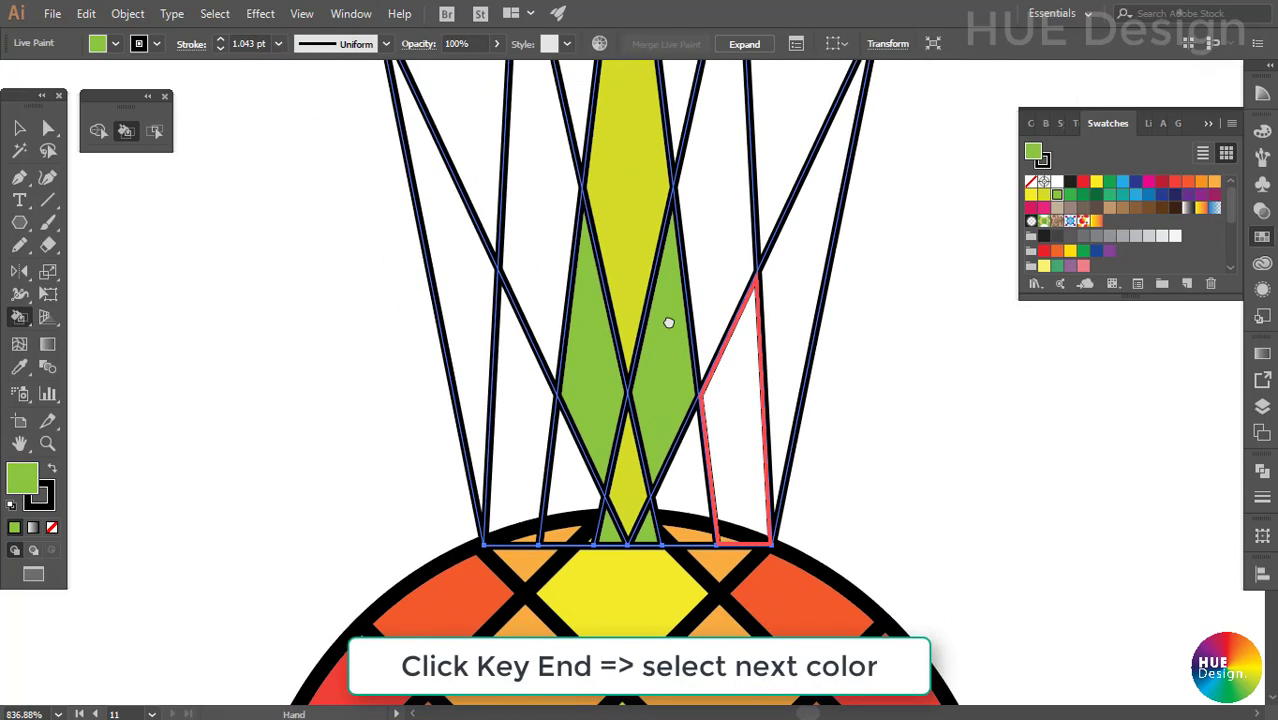
scroll(667, 320, "down", 1, "alt")
scroll(655, 433, "down", 1, "alt")
scroll(692, 470, "down", 1, "alt")
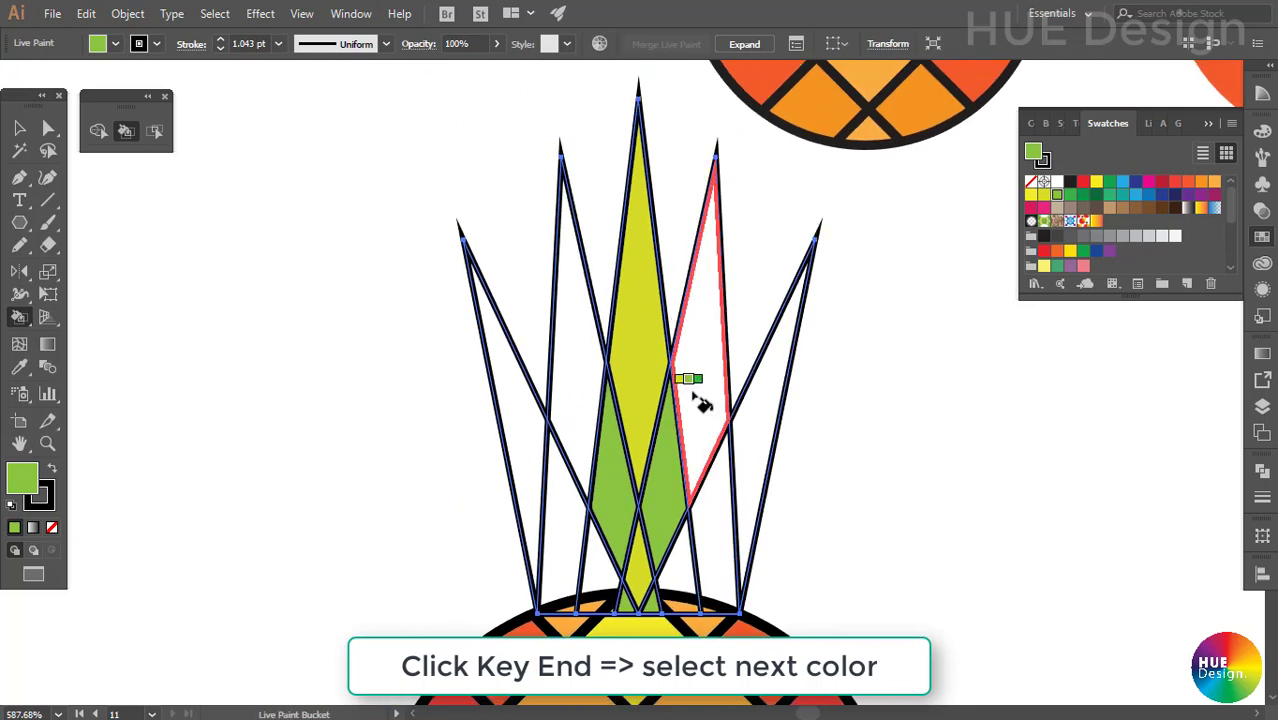
key("Right")
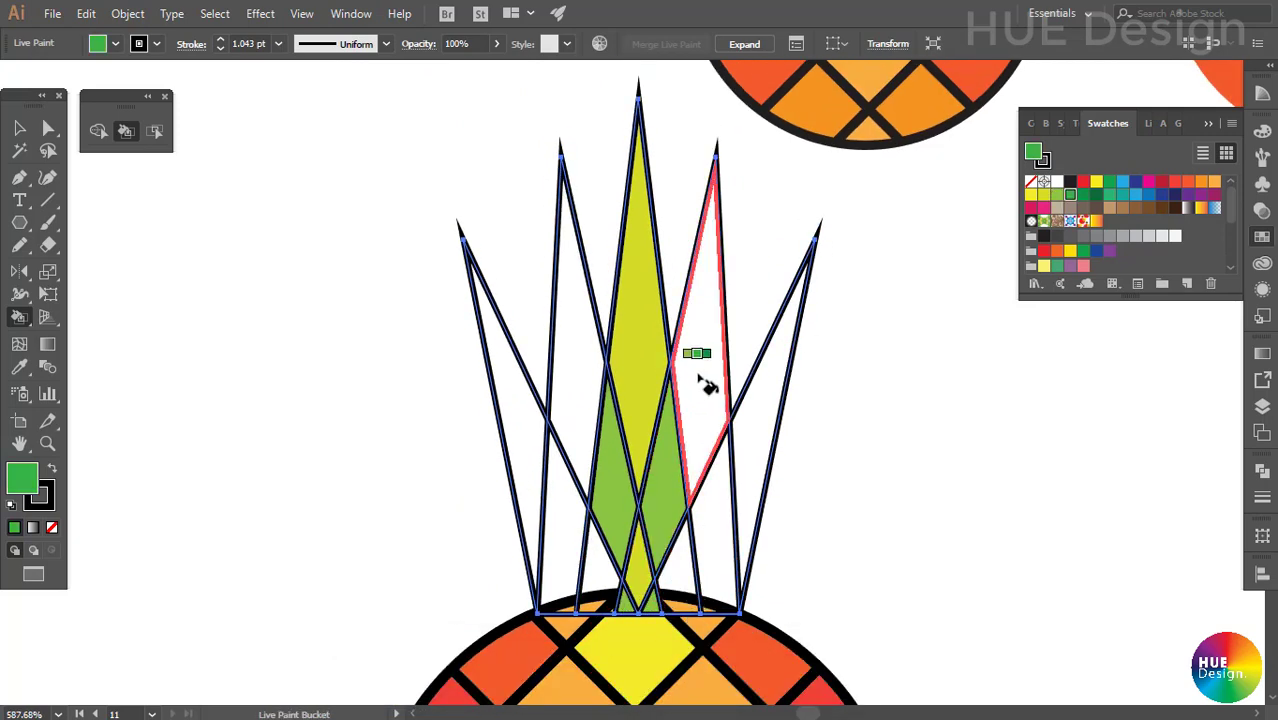
left_click(705, 352)
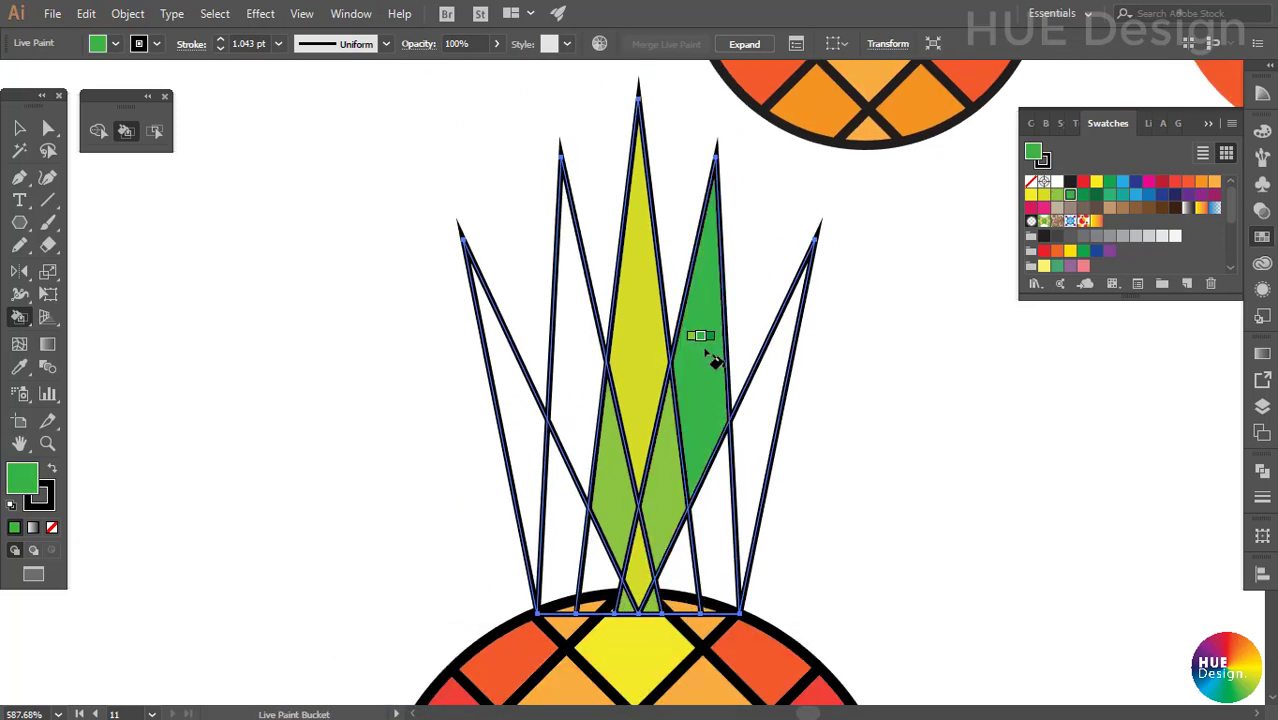
left_click(683, 582)
left_click(577, 404)
left_click(594, 570)
Fill the remaining outer leaf sections with the darkest greens and zoom out.
key("Right")
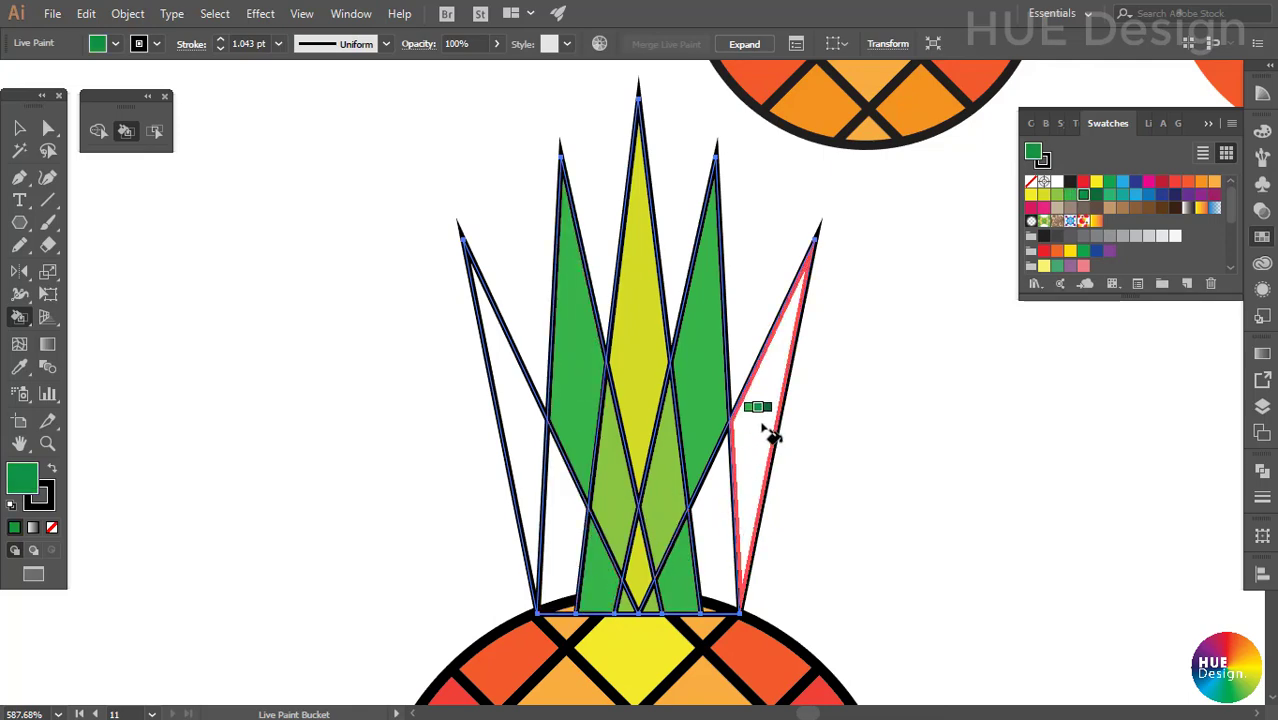
left_click(712, 520)
left_click(563, 520)
key("Right")
left_click(765, 465)
left_click(542, 442)
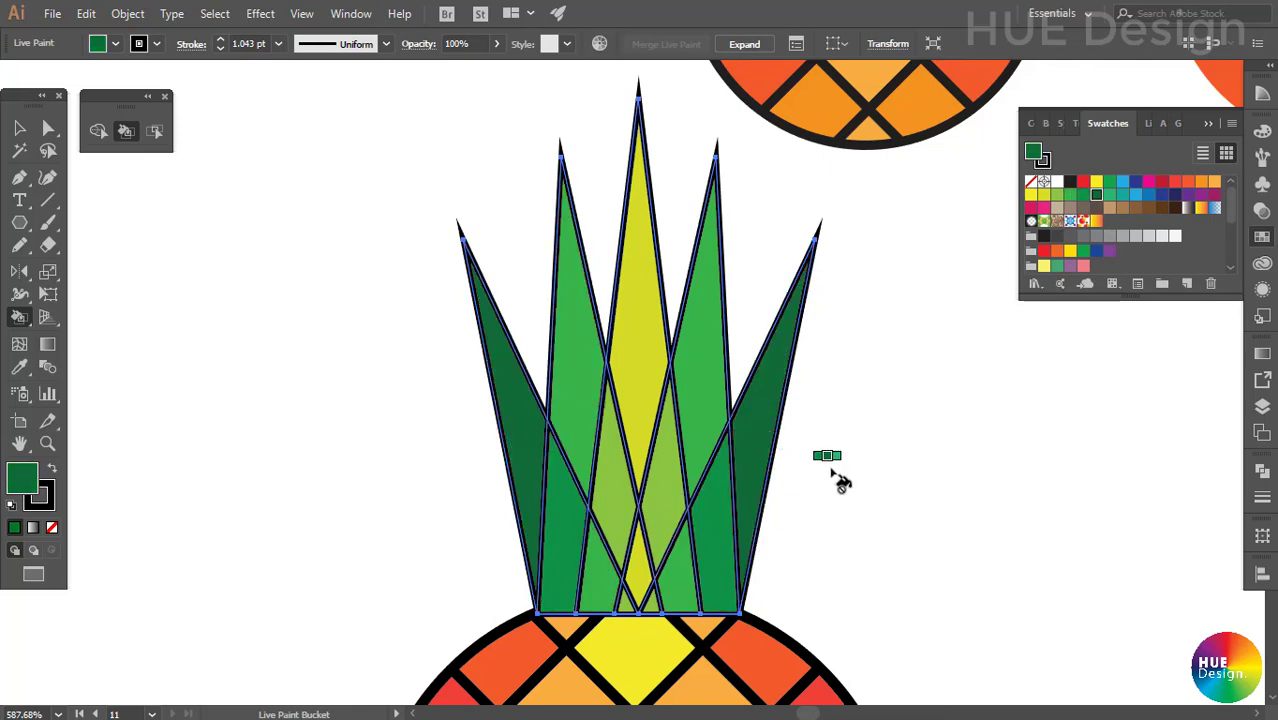
key("v")
left_click(841, 483)
scroll(760, 485, "down", 3)
scroll(698, 490, "down", 2)
Move the large pineapple to the left of the canvas.
scroll(655, 442, "down", 2)
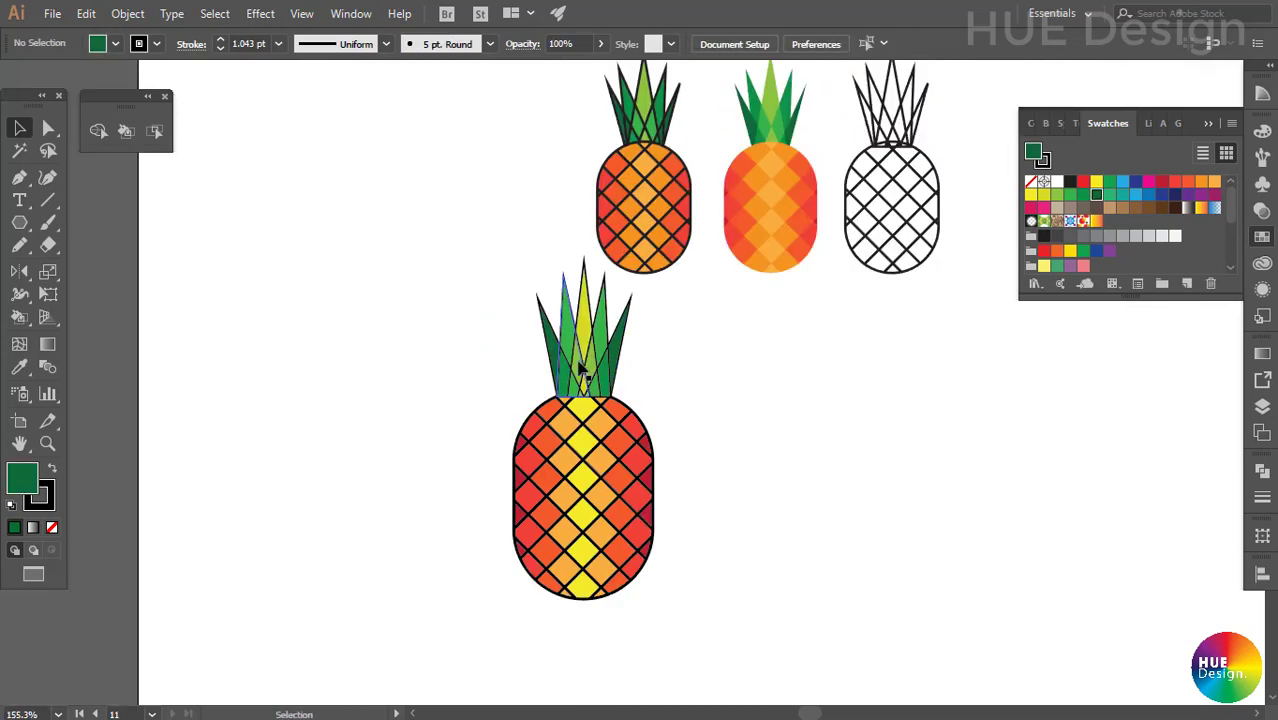
left_click(582, 370)
left_click(688, 392)
left_click_drag(684, 460, 714, 485)
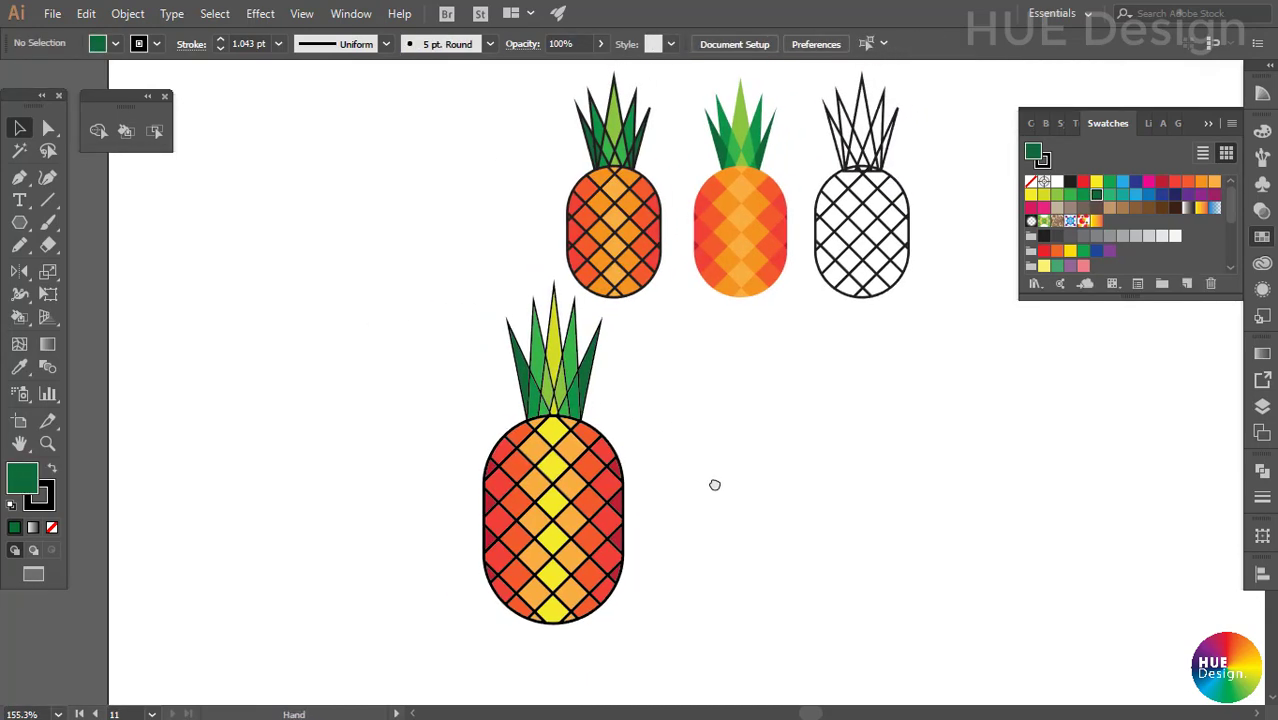
left_click(571, 456)
left_click_drag(571, 456, 360, 456)
scroll(685, 522, "down", 1)
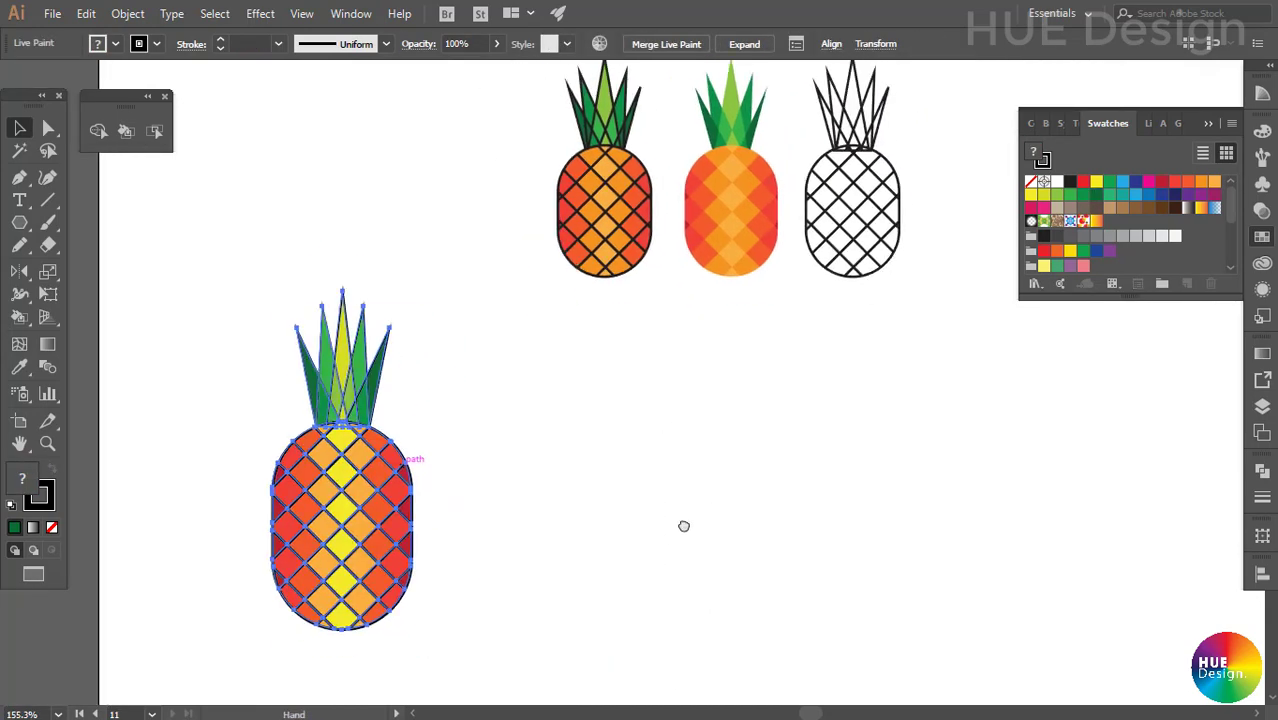
left_click(524, 448)
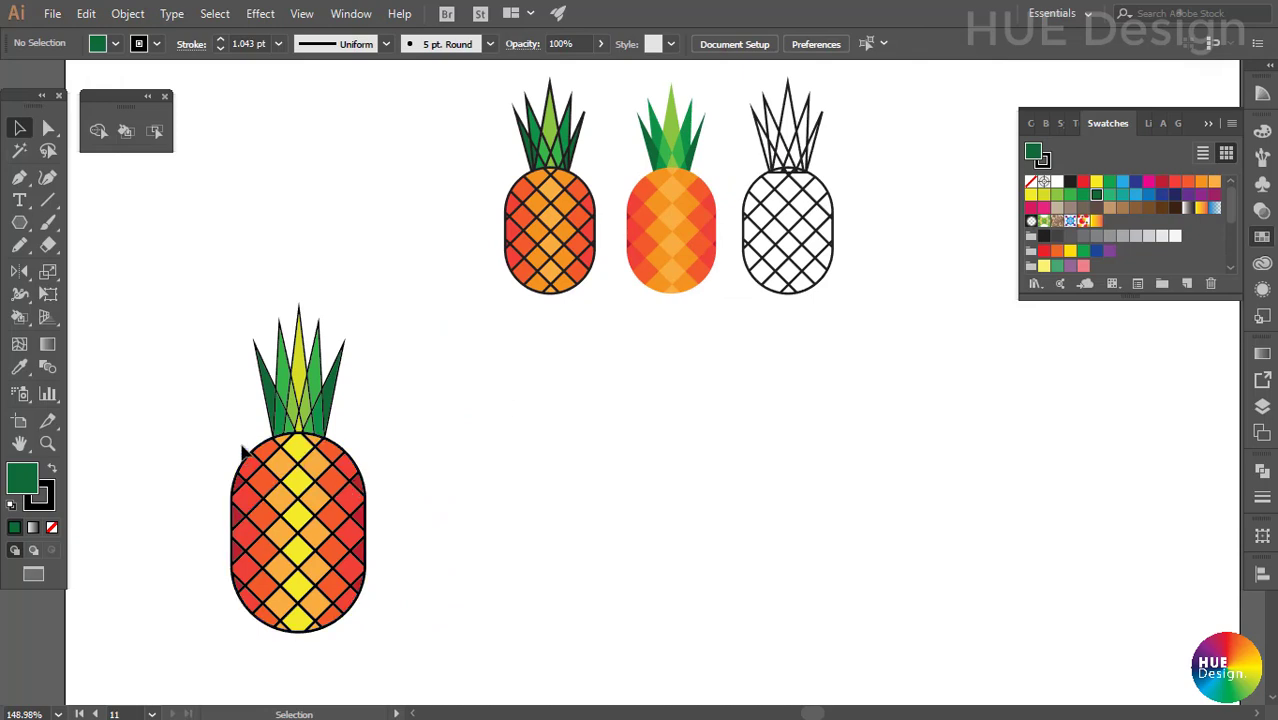
left_click(232, 480)
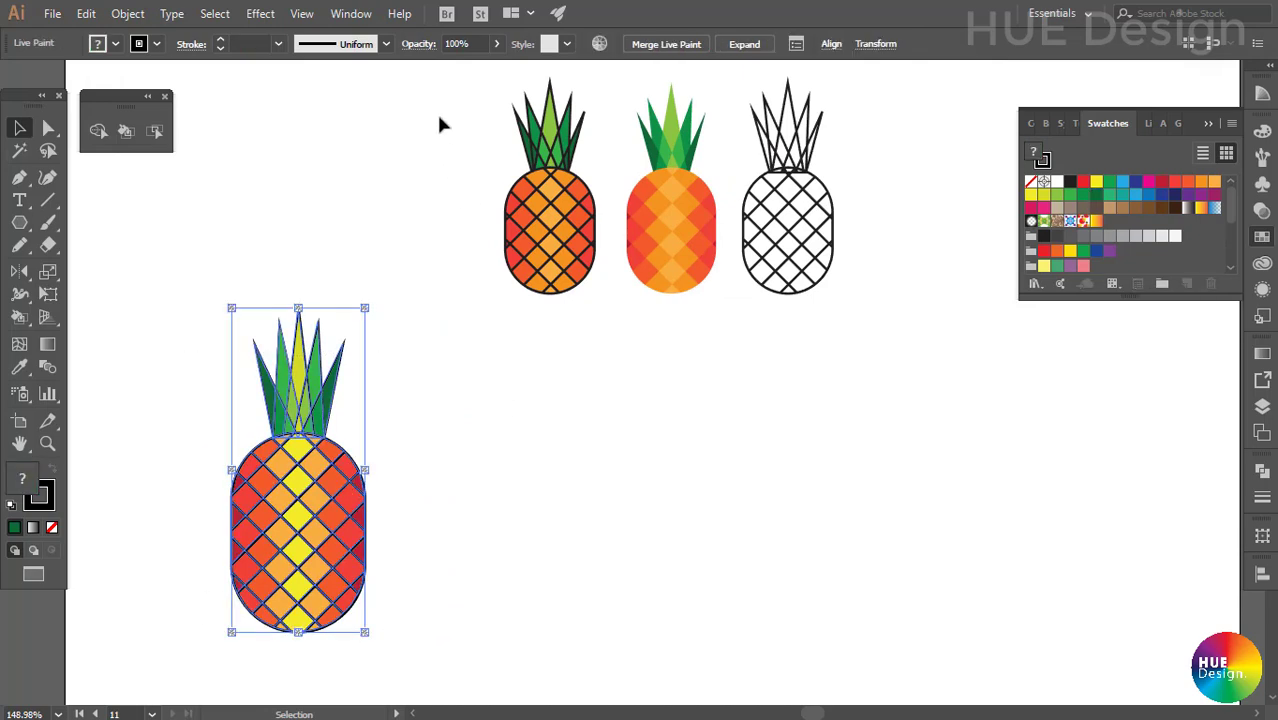
Marquee-select the large pineapple and Alt+Shift-drag a copy to its right.
left_click_drag(775, 240, 926, 290)
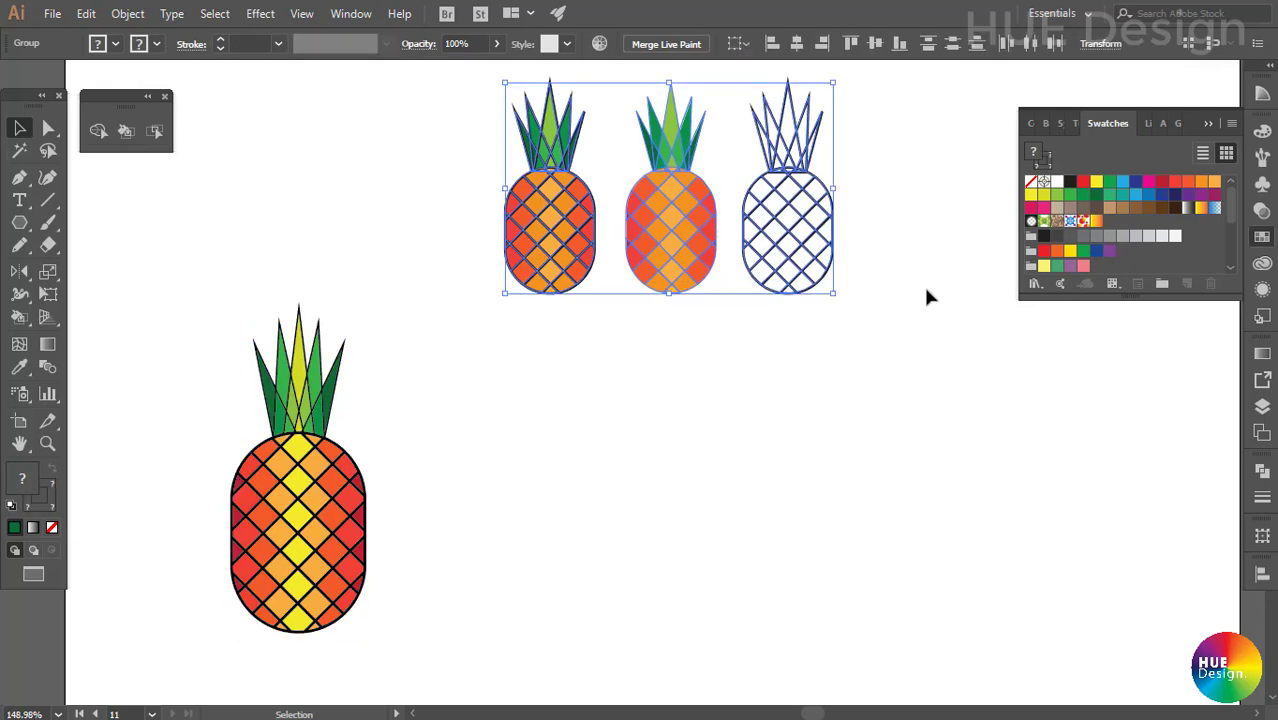
left_click(896, 343)
left_click_drag(163, 348, 408, 620)
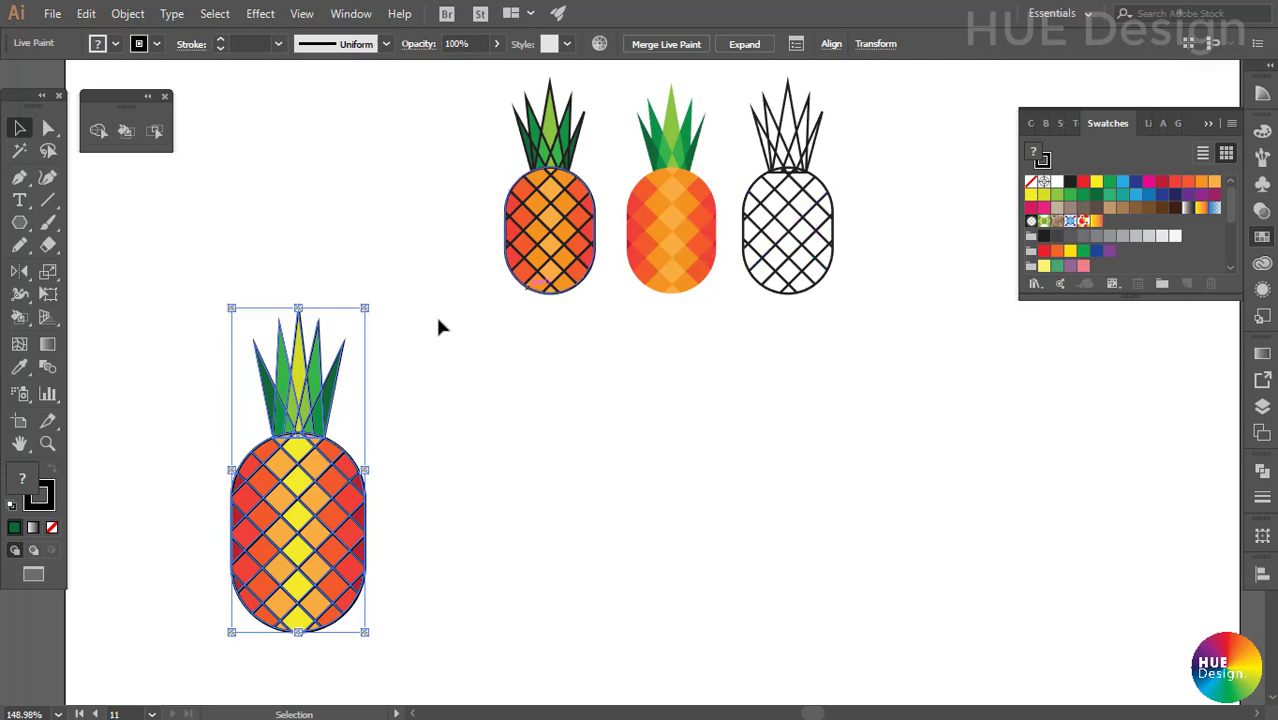
left_click_drag(323, 500, 543, 525)
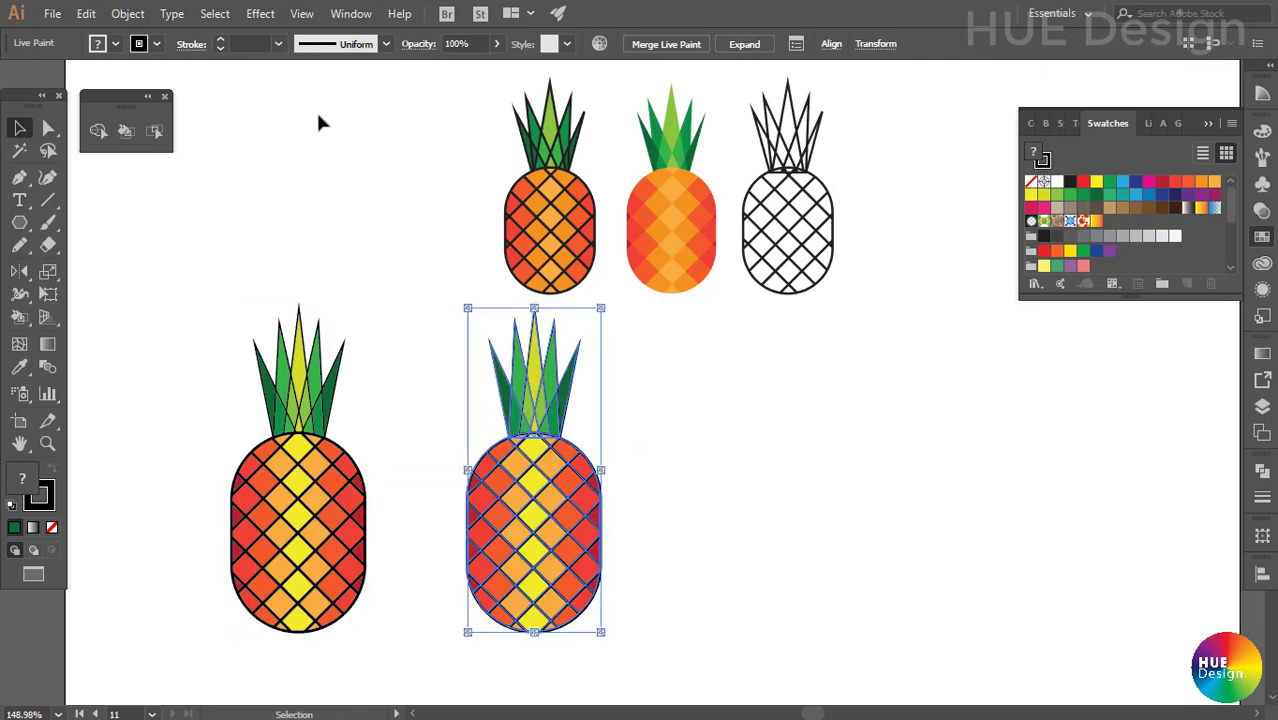
left_click(128, 14)
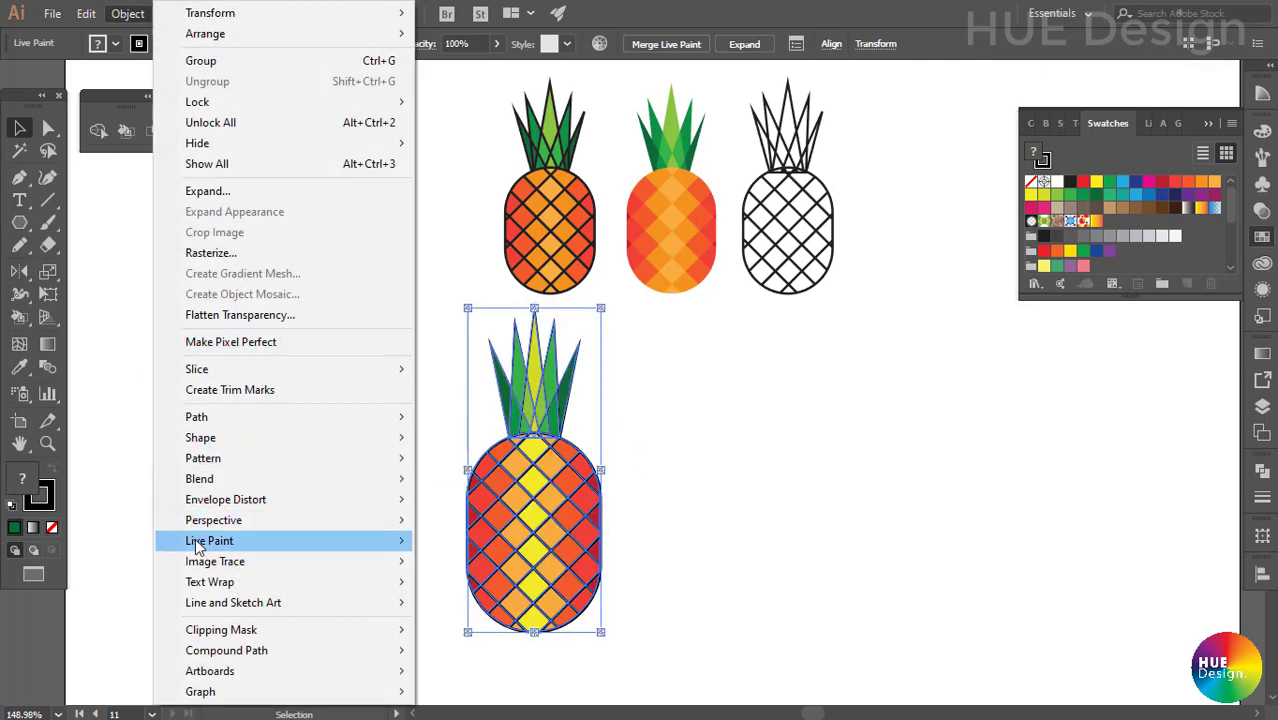
mouse_move(209, 540)
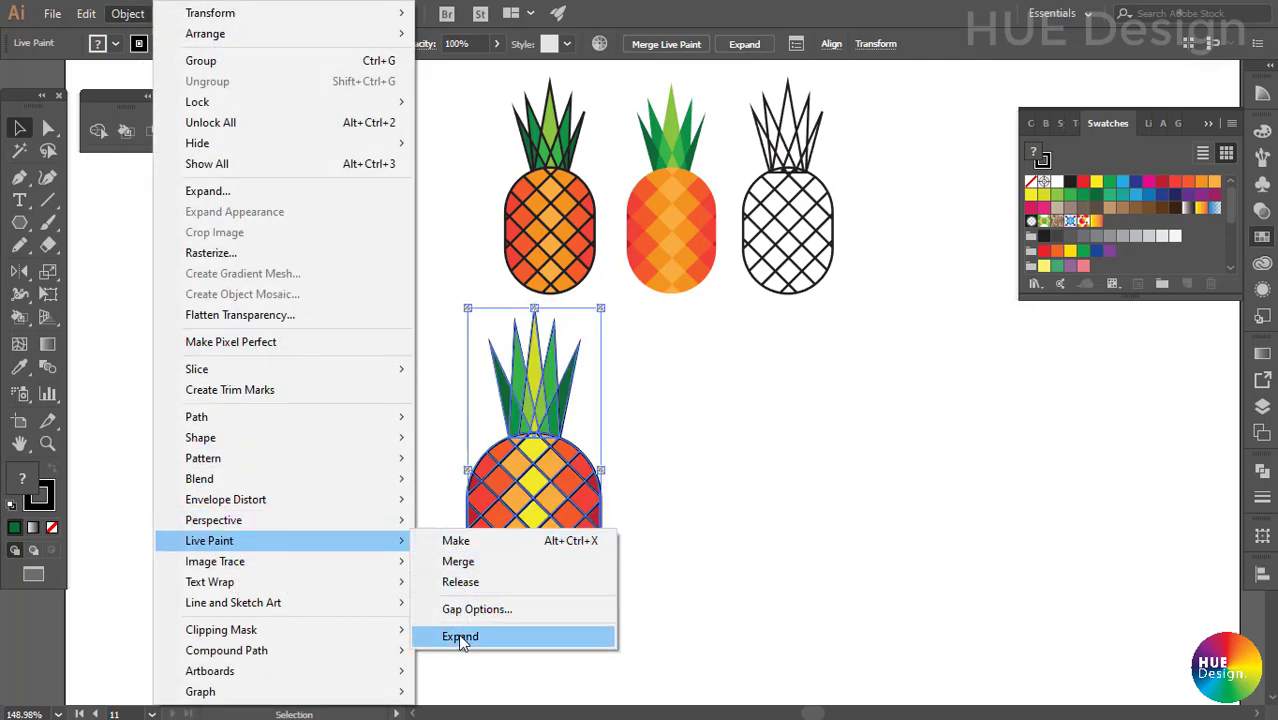
left_click(460, 637)
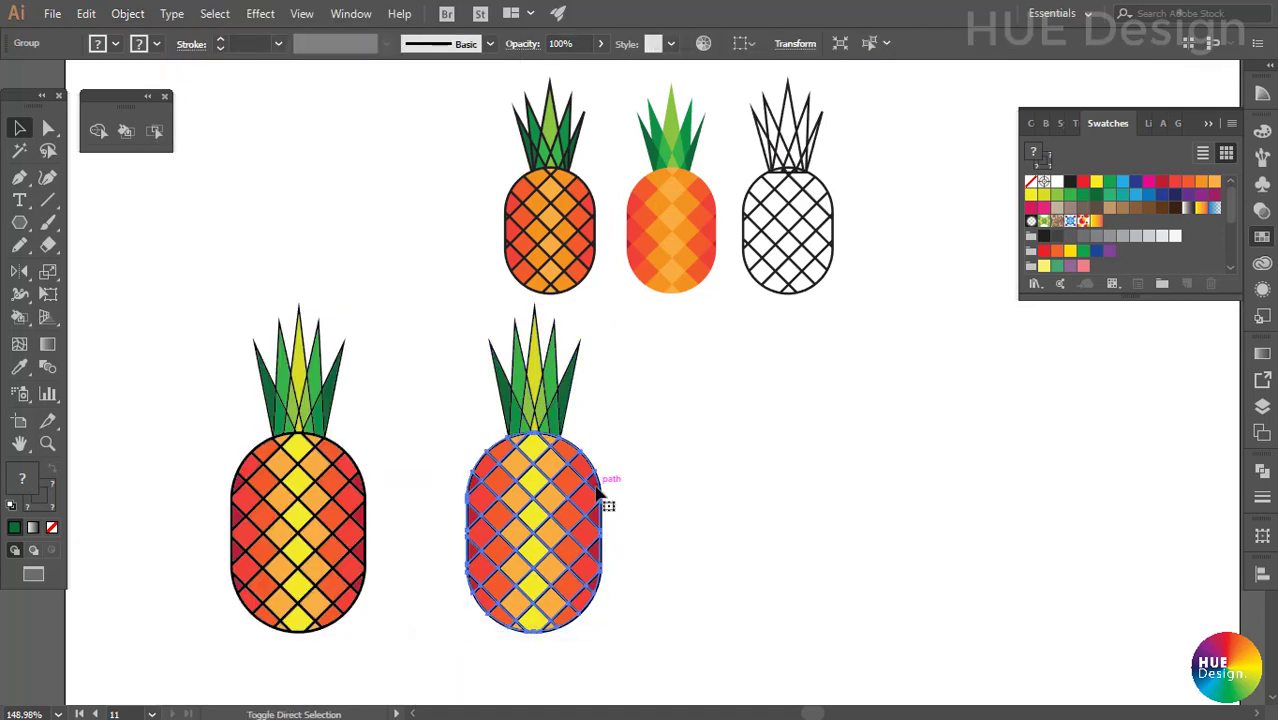
Drag the copy's black leaf and grid outline group right as an outline-only pineapple.
left_click(668, 478)
left_click_drag(578, 512, 756, 515)
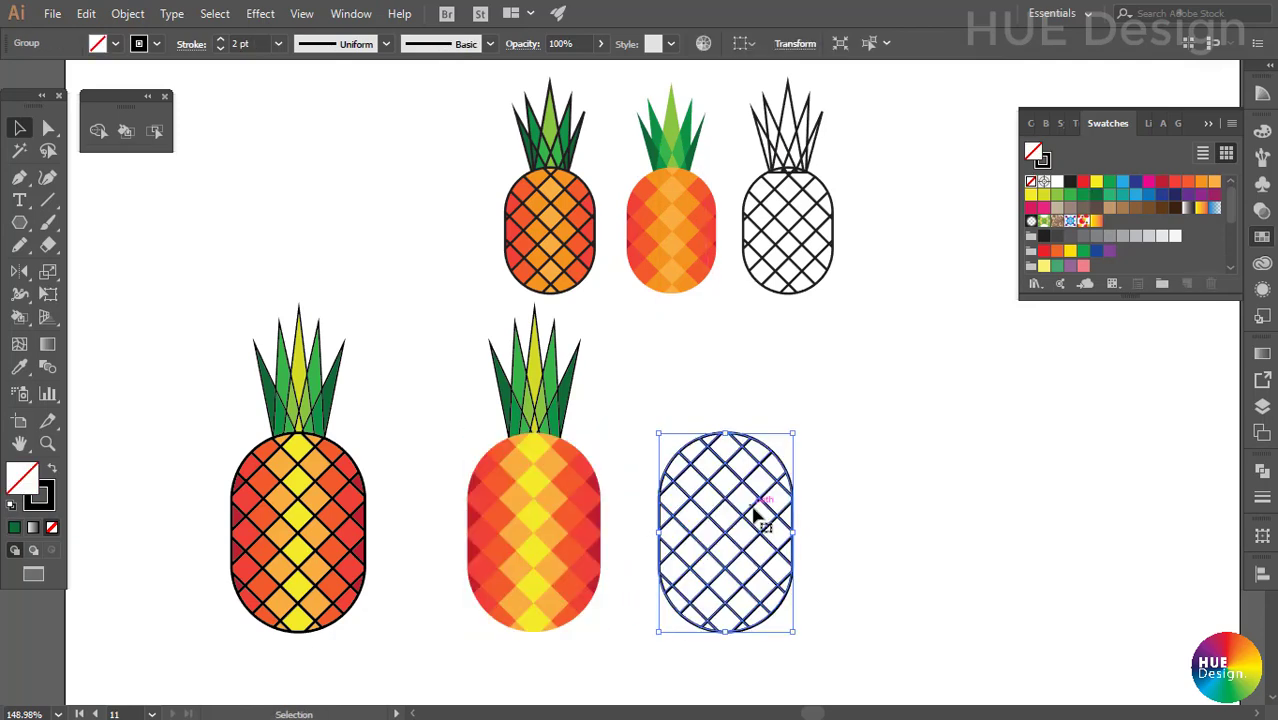
key("ctrl+z")
left_click(534, 380)
key("a")
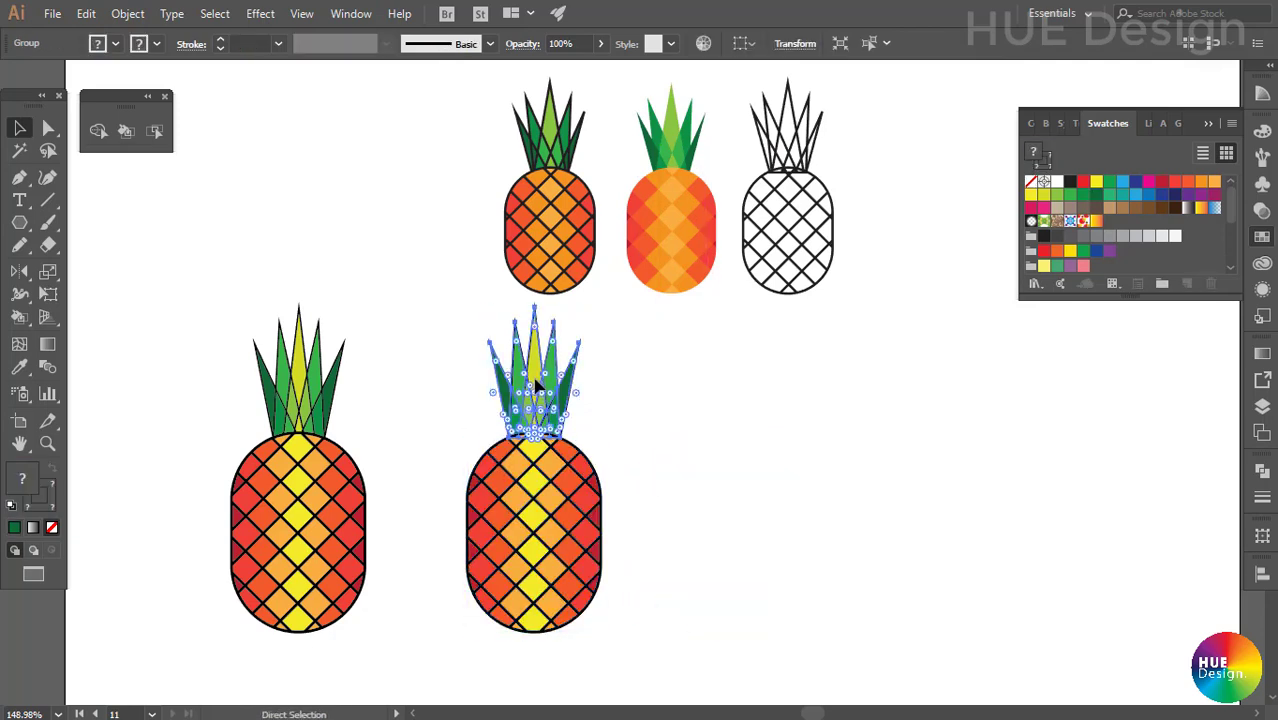
left_click(537, 385)
left_click(550, 420, "shift")
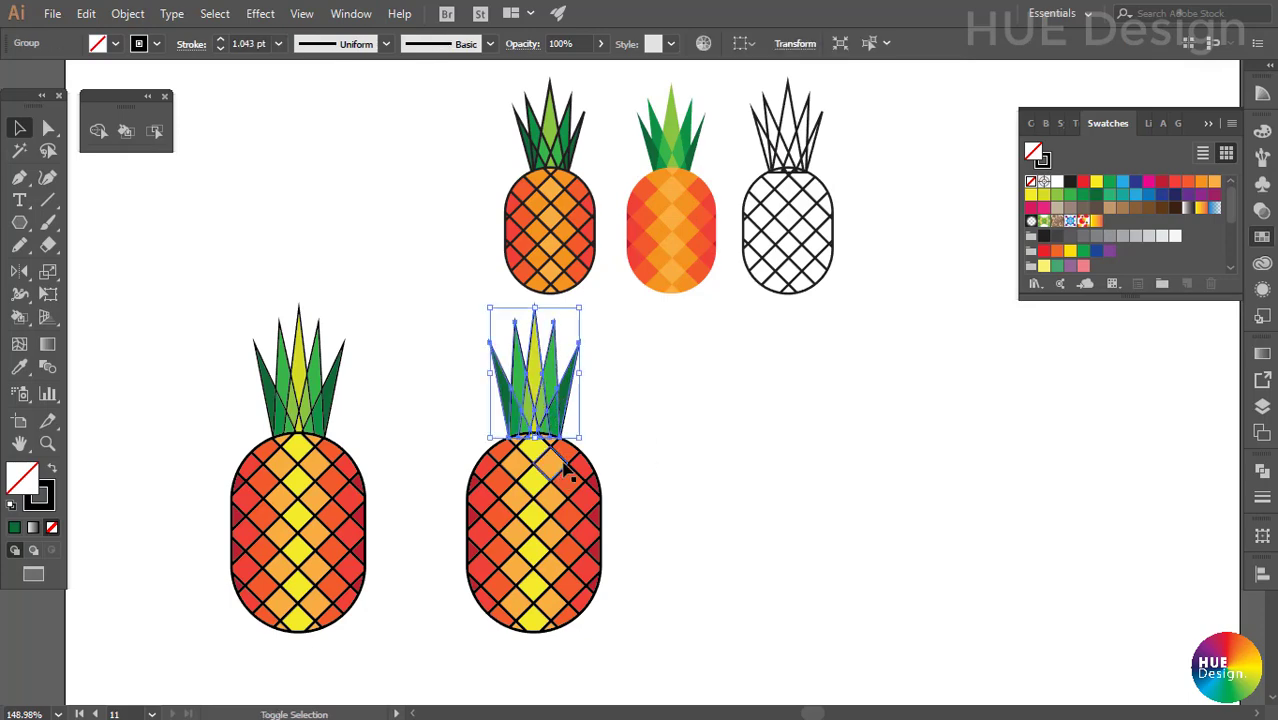
left_click_drag(564, 467, 826, 508)
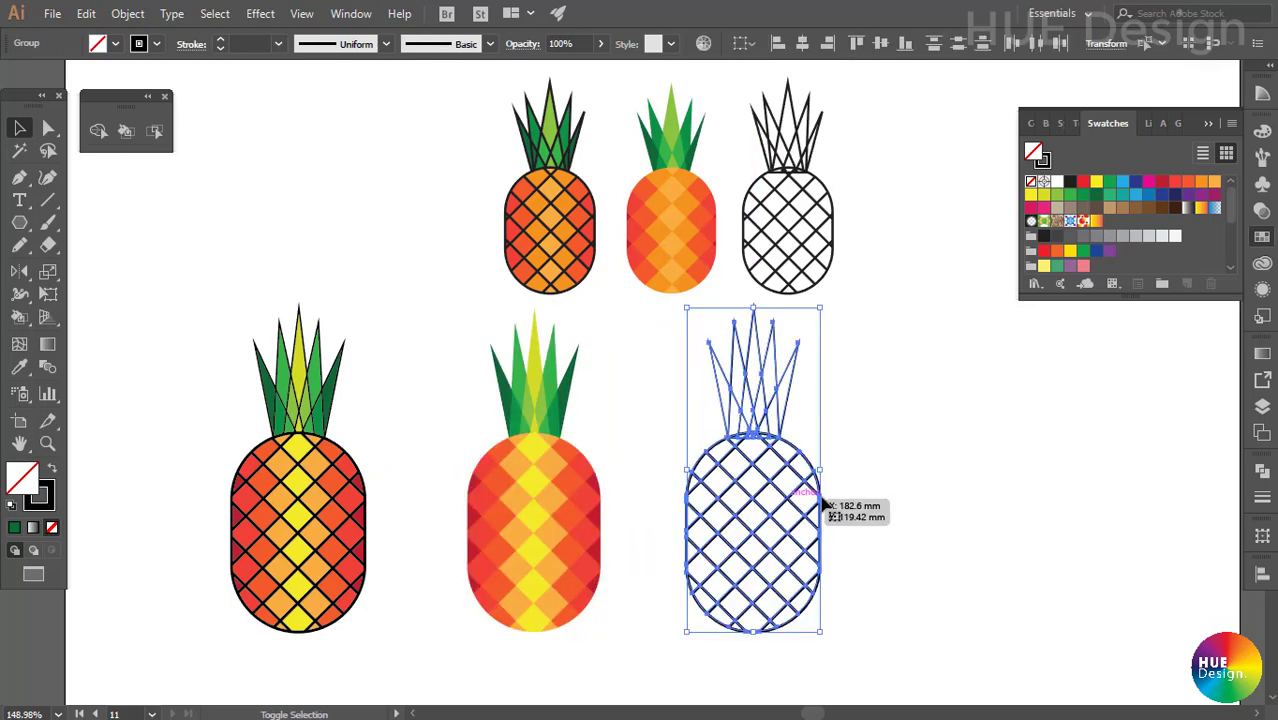
key("ctrl+shift+a")
key("ctrl+plus")
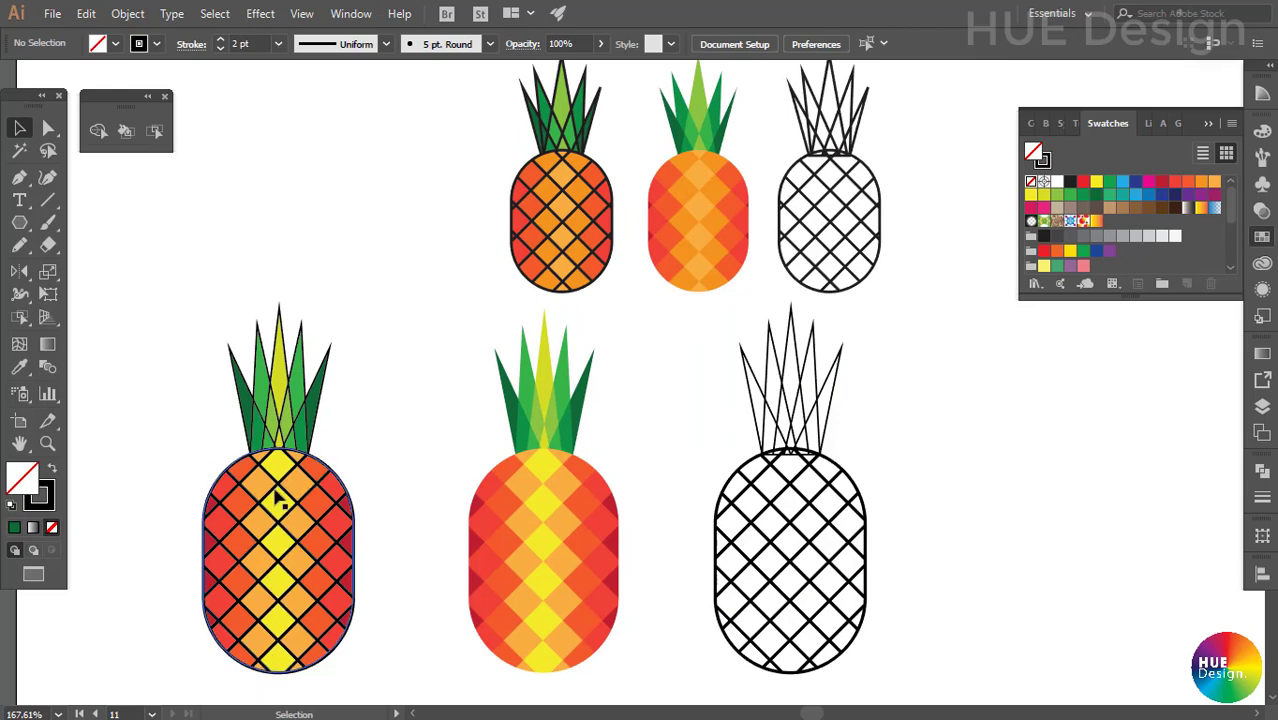
Select the left pineapple's centre-column cells, try an orange fill, then undo it.
left_click(155, 131)
left_click(282, 470)
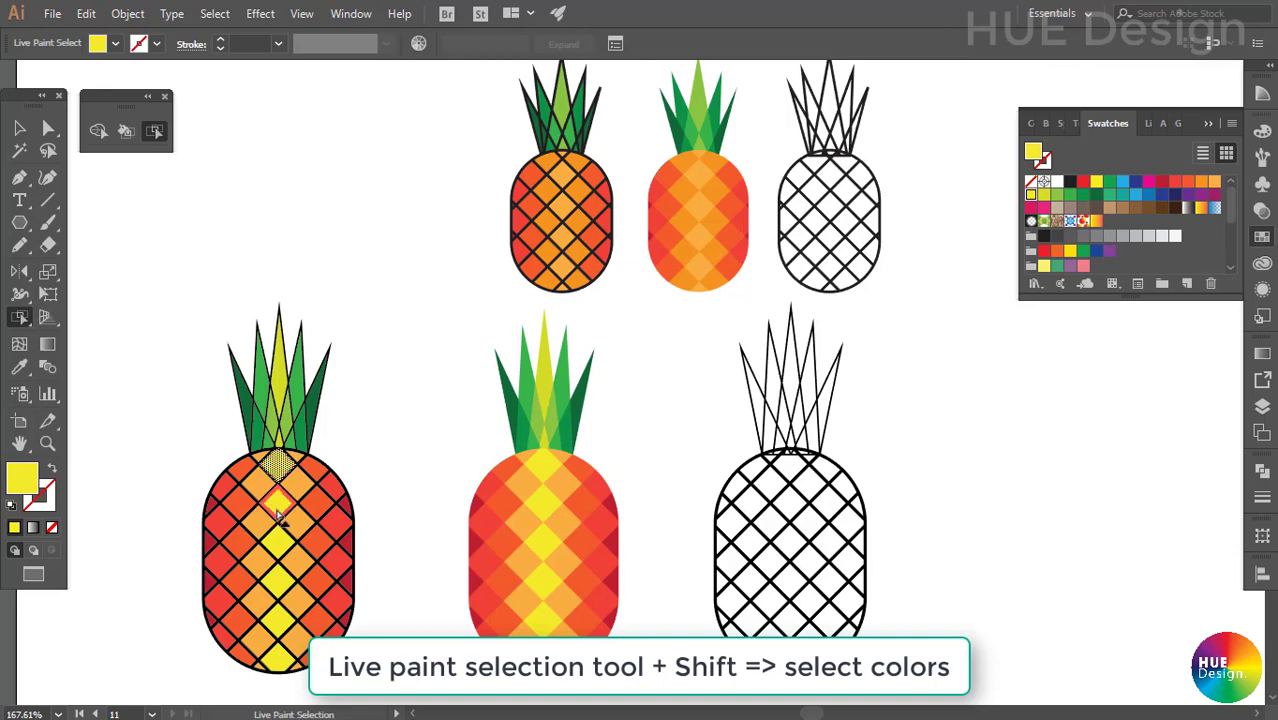
left_click(277, 493, "shift")
left_click(280, 548, "shift")
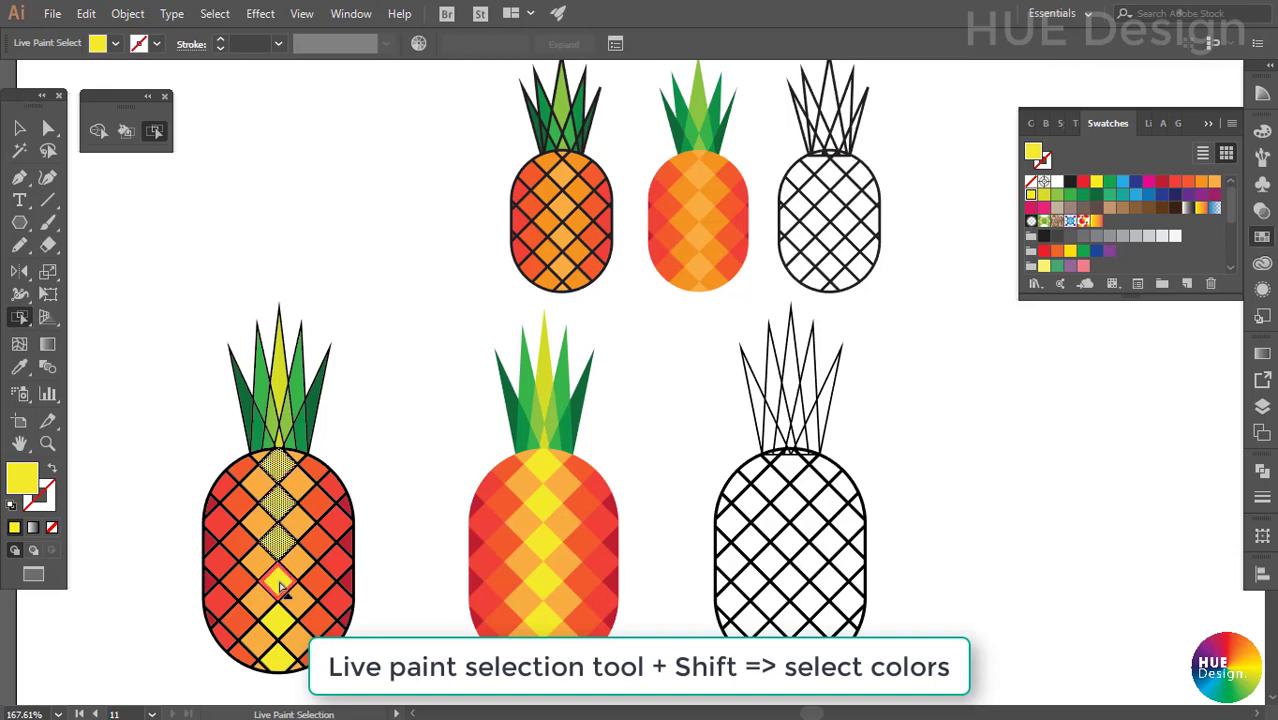
left_click(278, 590, "shift")
left_click(280, 625, "shift")
left_click(280, 660, "shift")
scroll(280, 660, "up", 2)
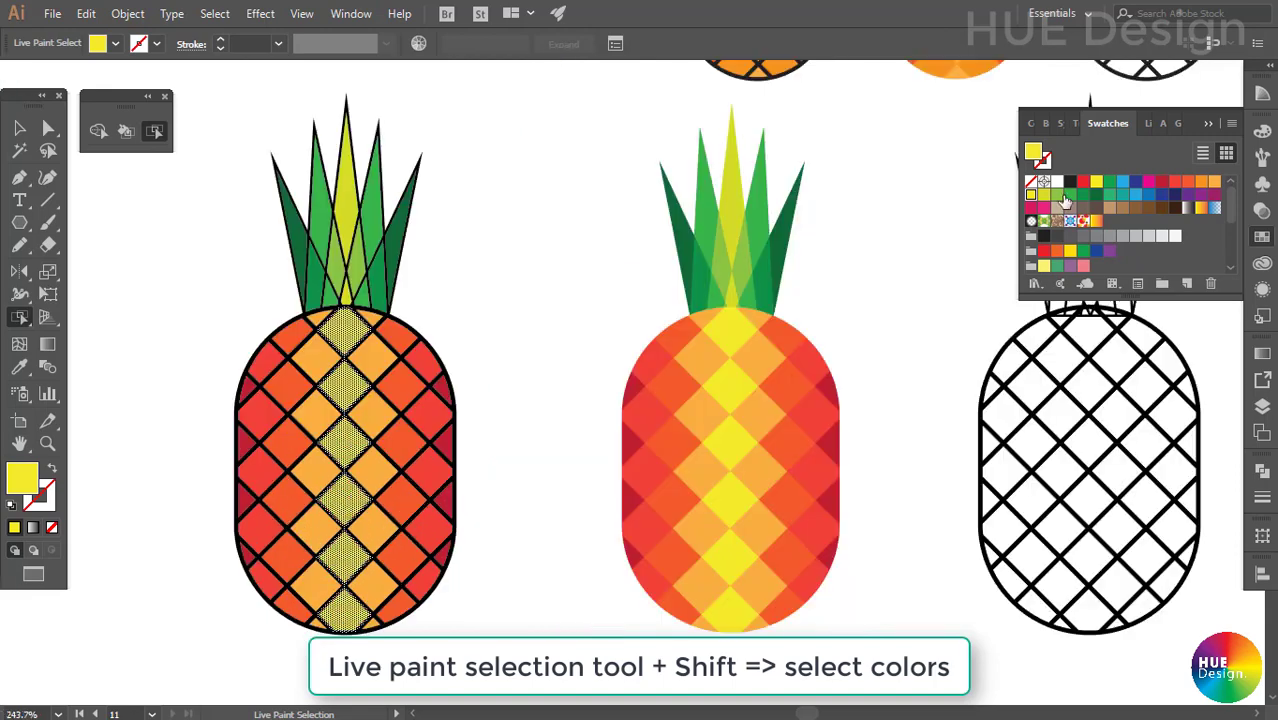
left_click(1215, 183)
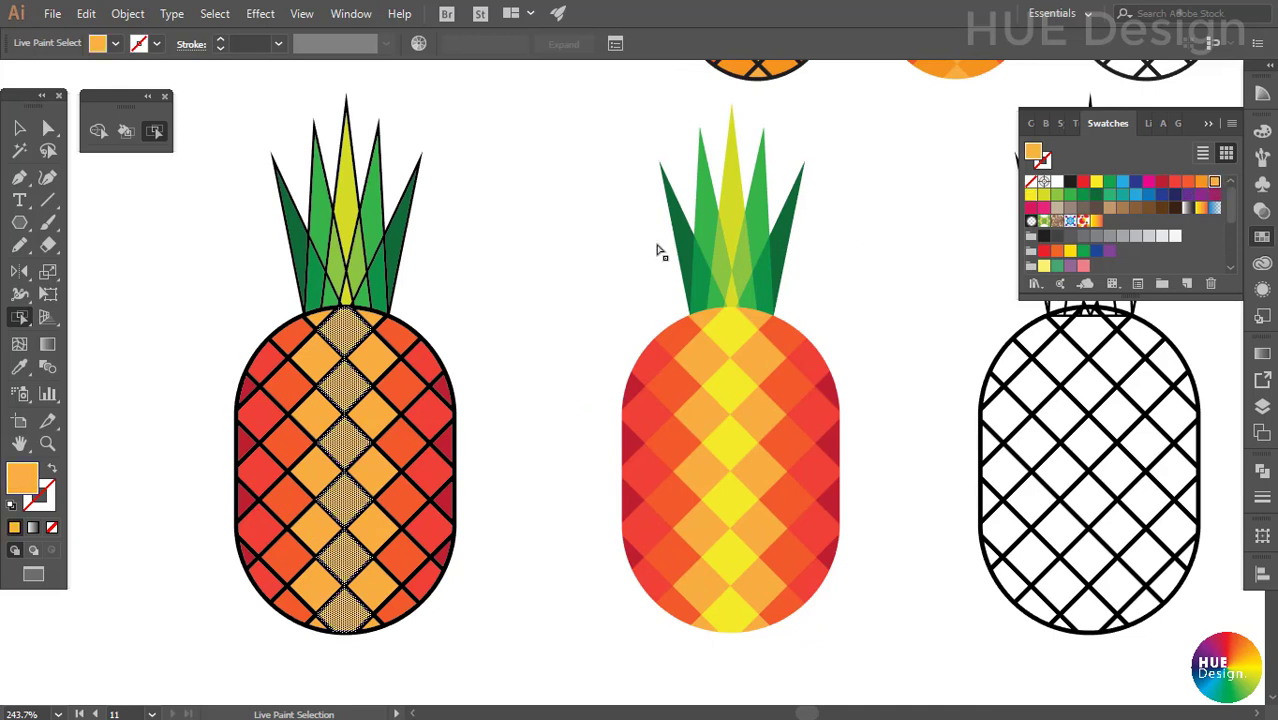
left_click(548, 250)
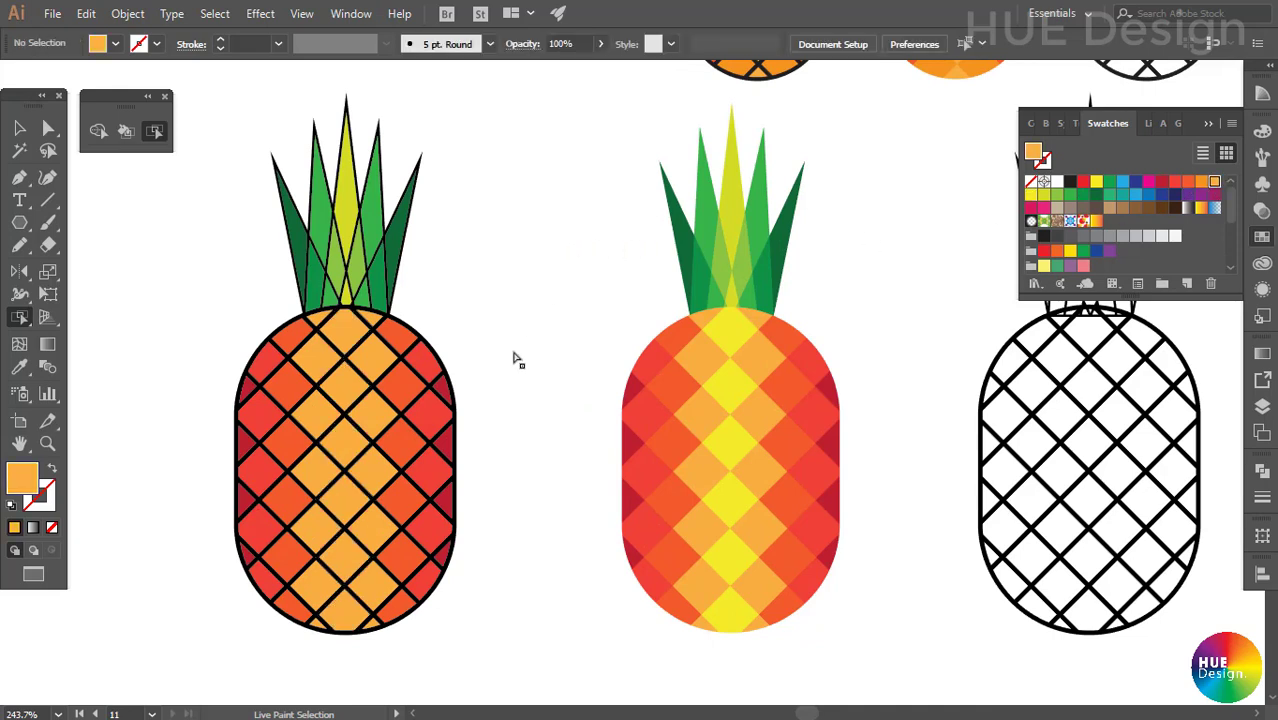
key("ctrl+z")
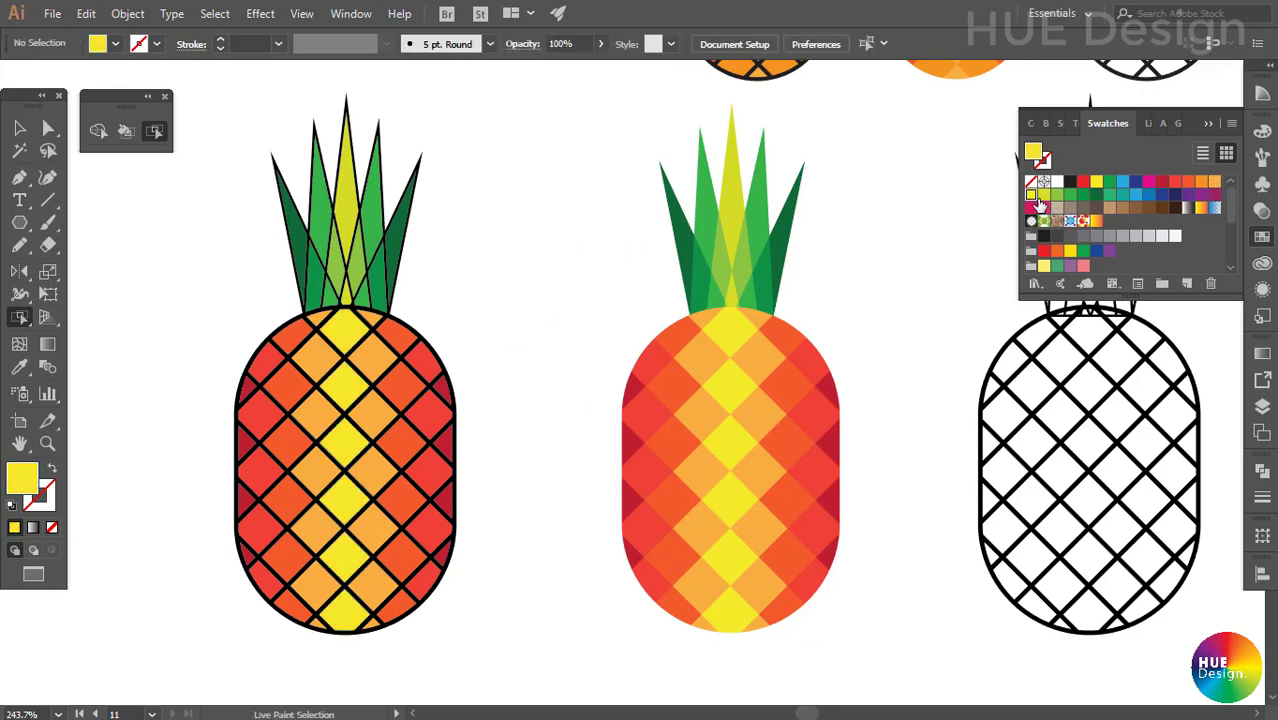
Reselect the six centre-column cells, fill them yellow, and zoom to fit the artboard.
left_click(343, 329)
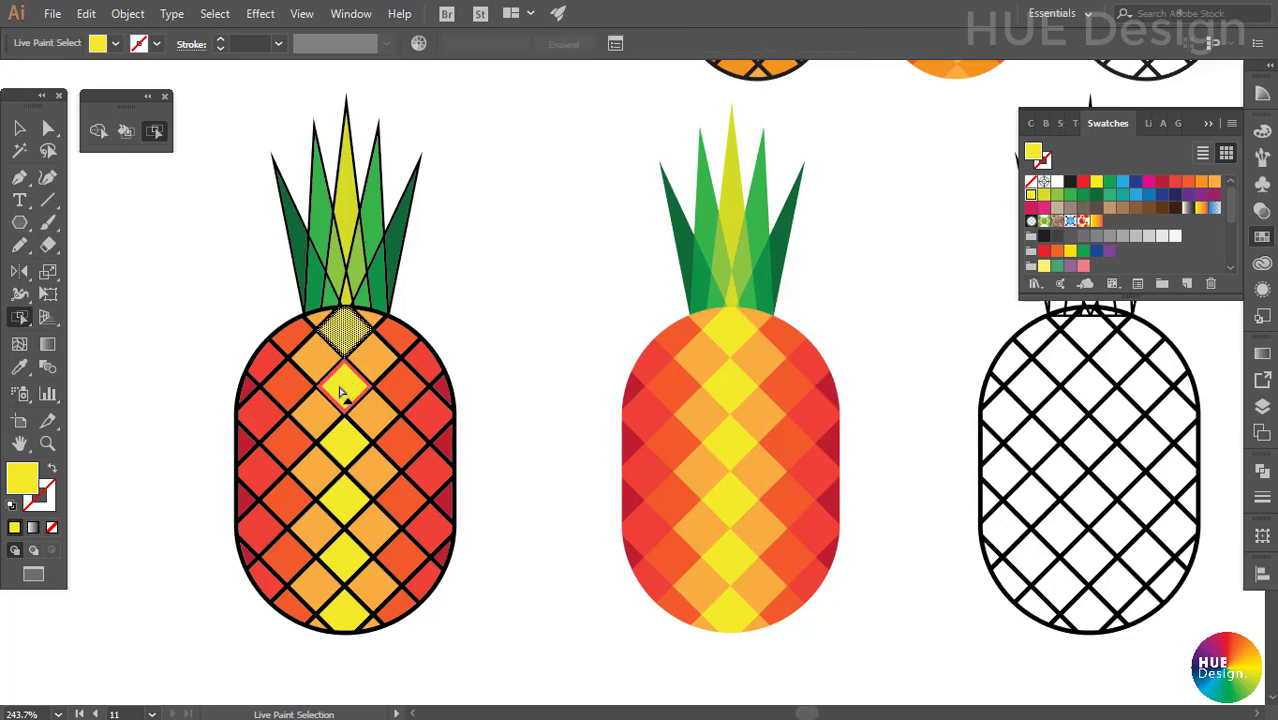
left_click(345, 392, "shift")
left_click(343, 445, "shift")
left_click(343, 500, "shift")
left_click(340, 555, "shift")
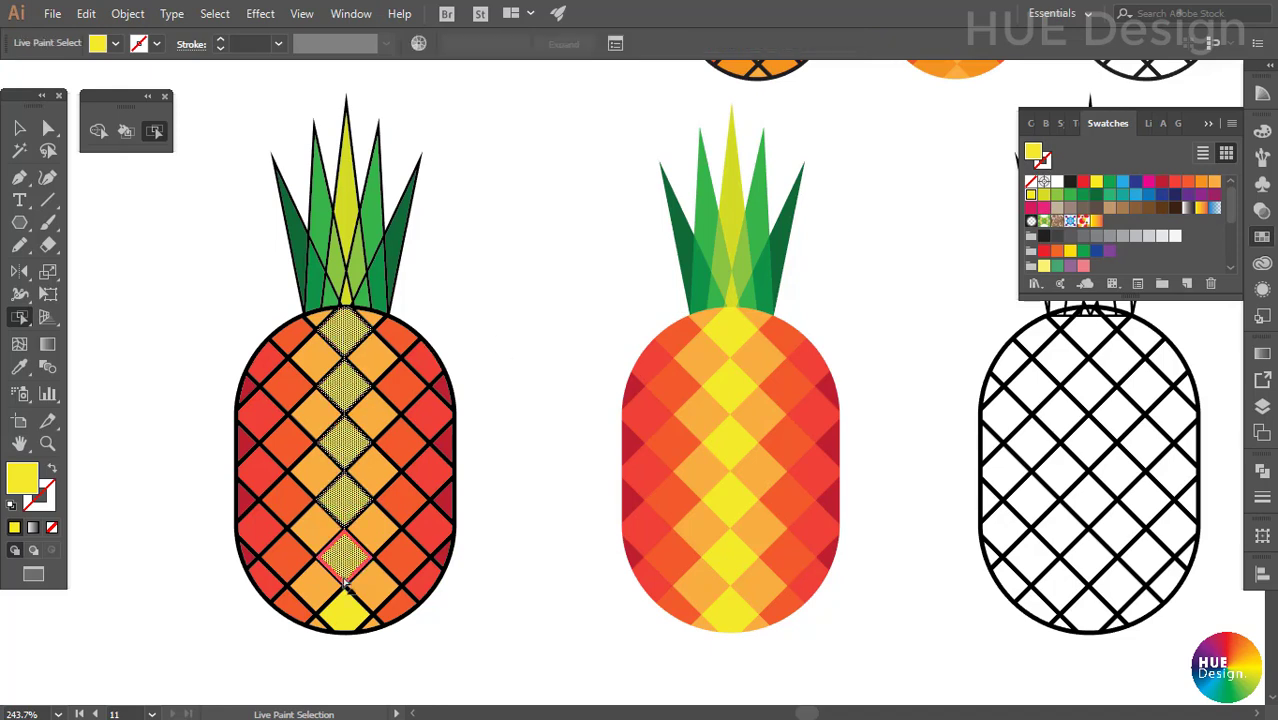
left_click(343, 606, "shift")
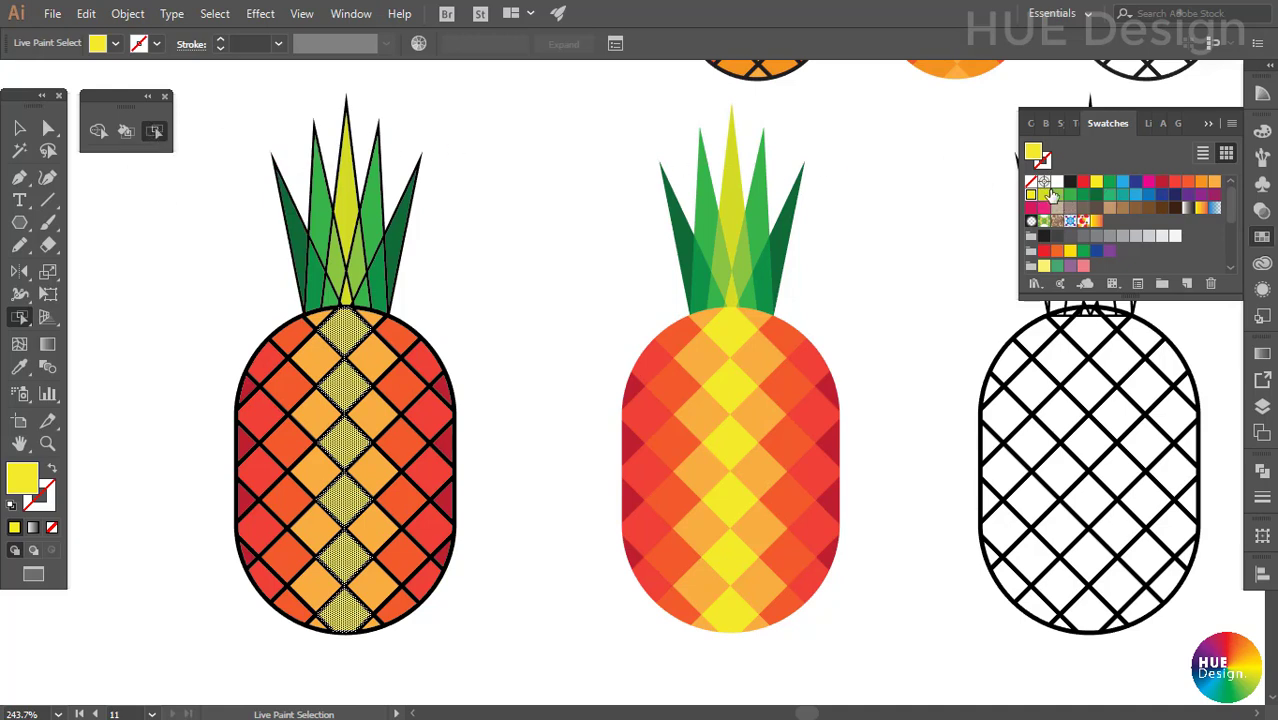
left_click(1096, 183)
key("v")
left_click(507, 275)
key("ctrl+0")
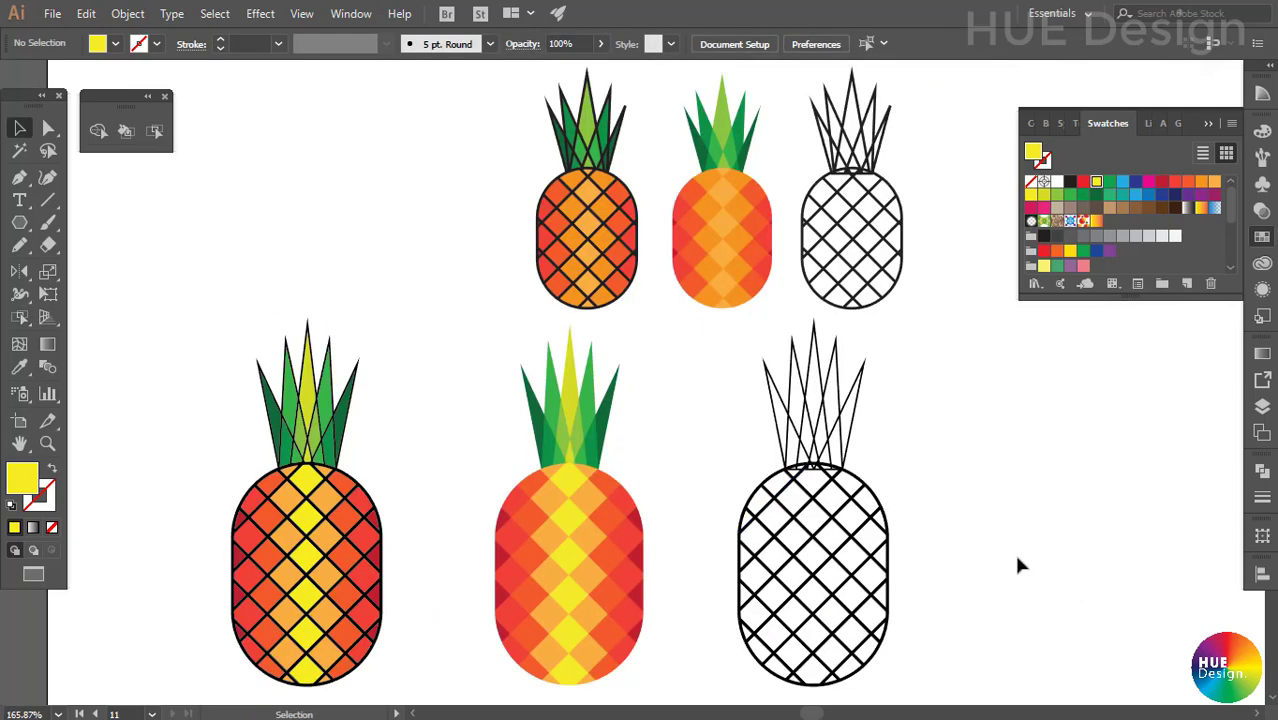